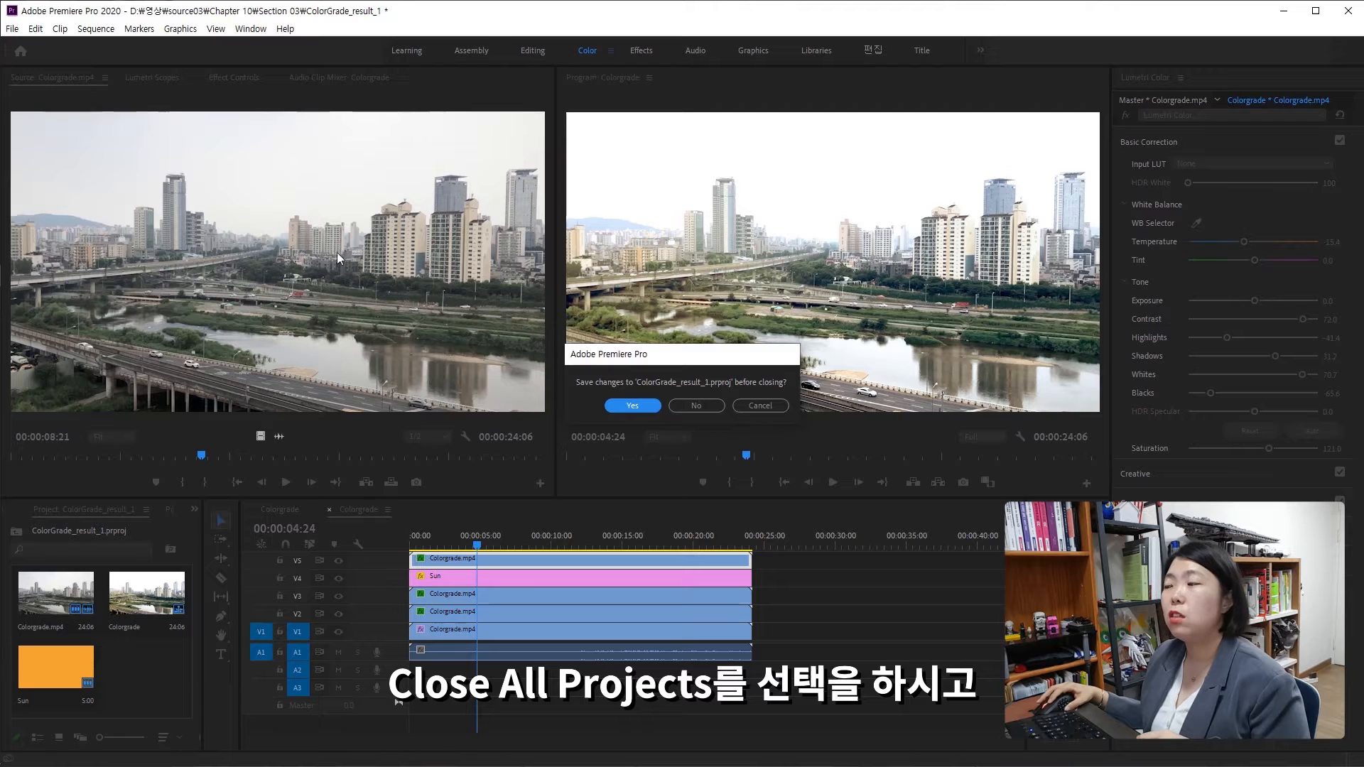
Step: Close the current project without saving it, and open the ColorGrade project from the Section 03 folder
click(693, 406)
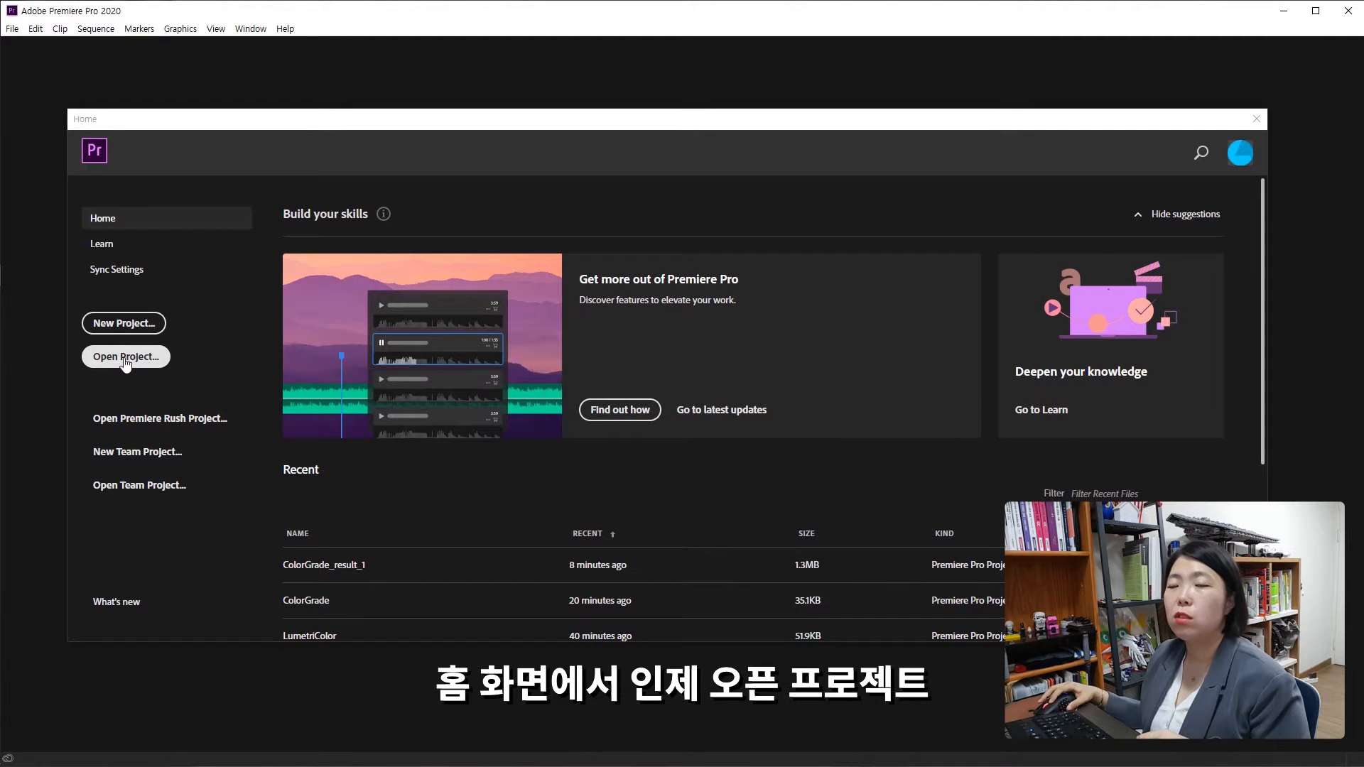
click(126, 357)
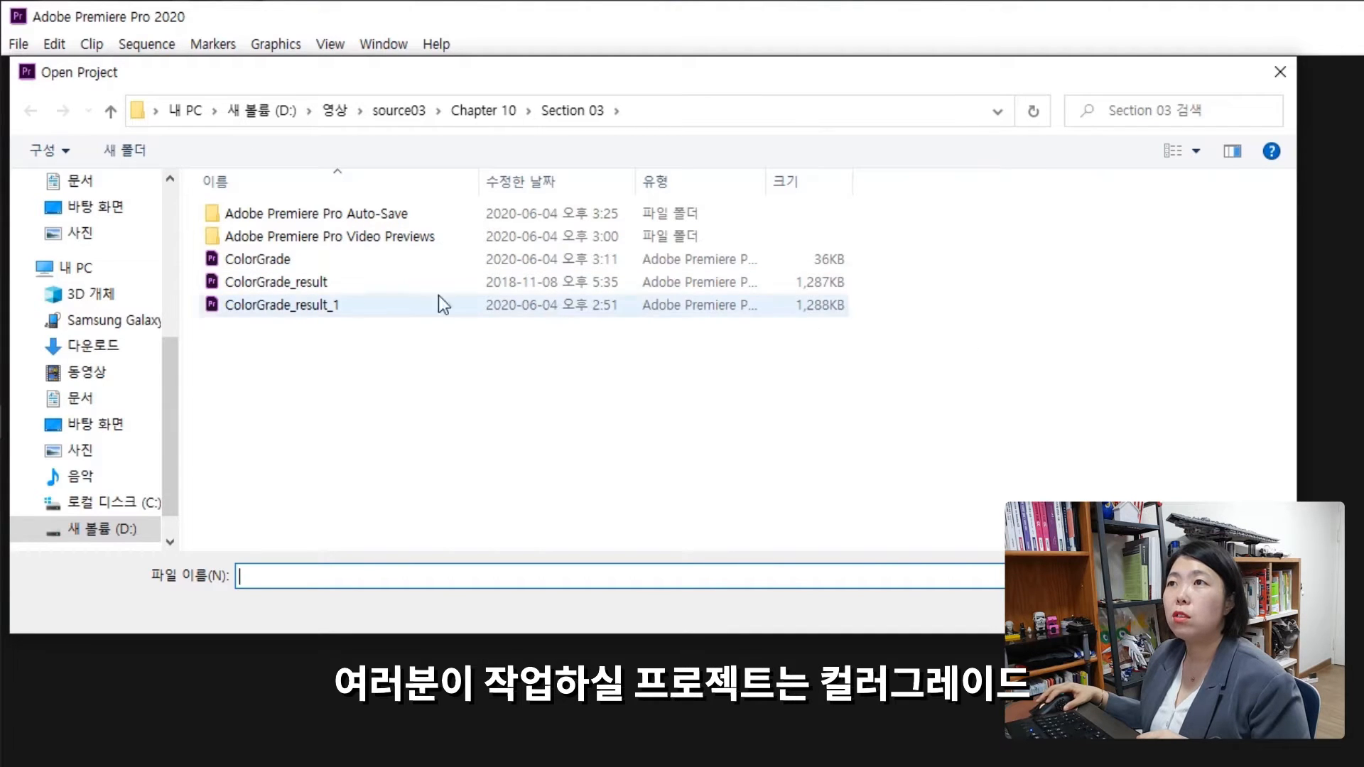
click(260, 262)
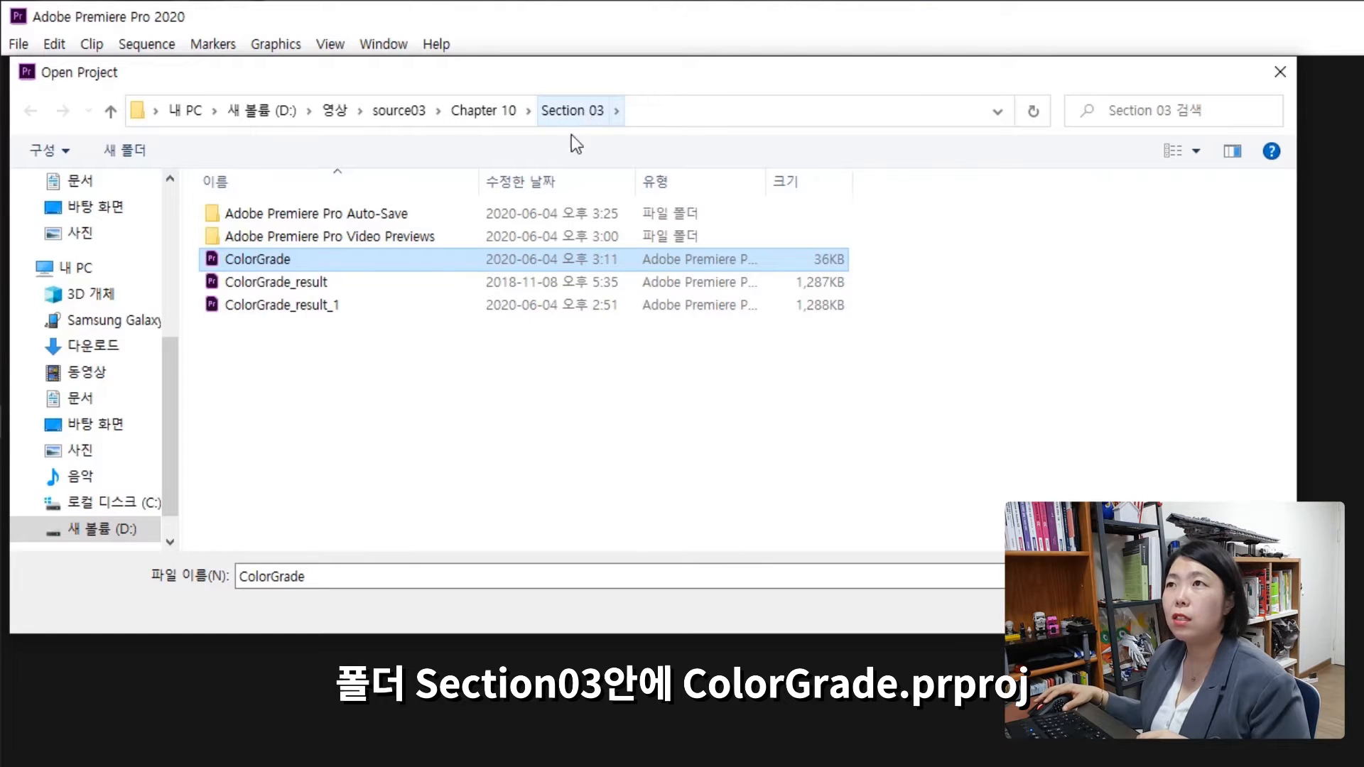
double_click(321, 261)
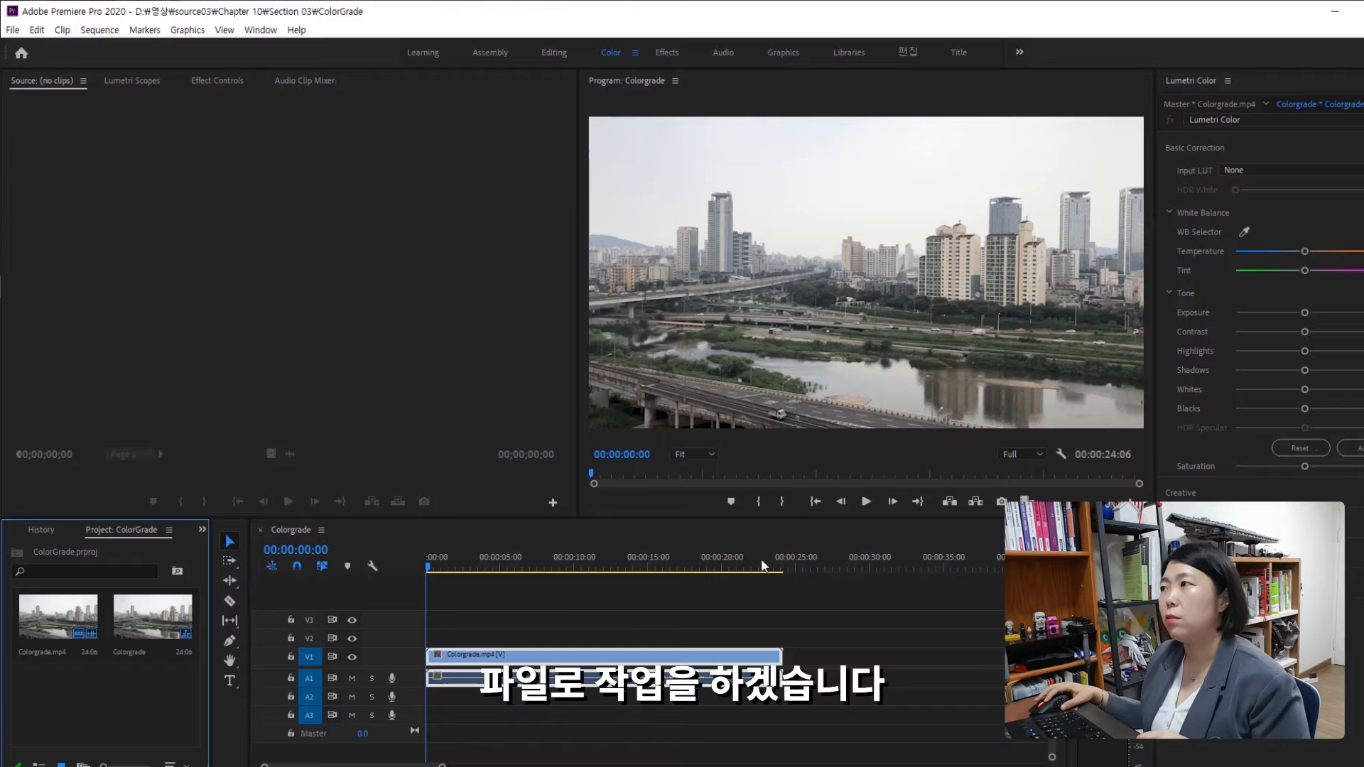
Step: Play the sequence briefly to review the original footage, and park the playhead at 00:00:03:15
key(space)
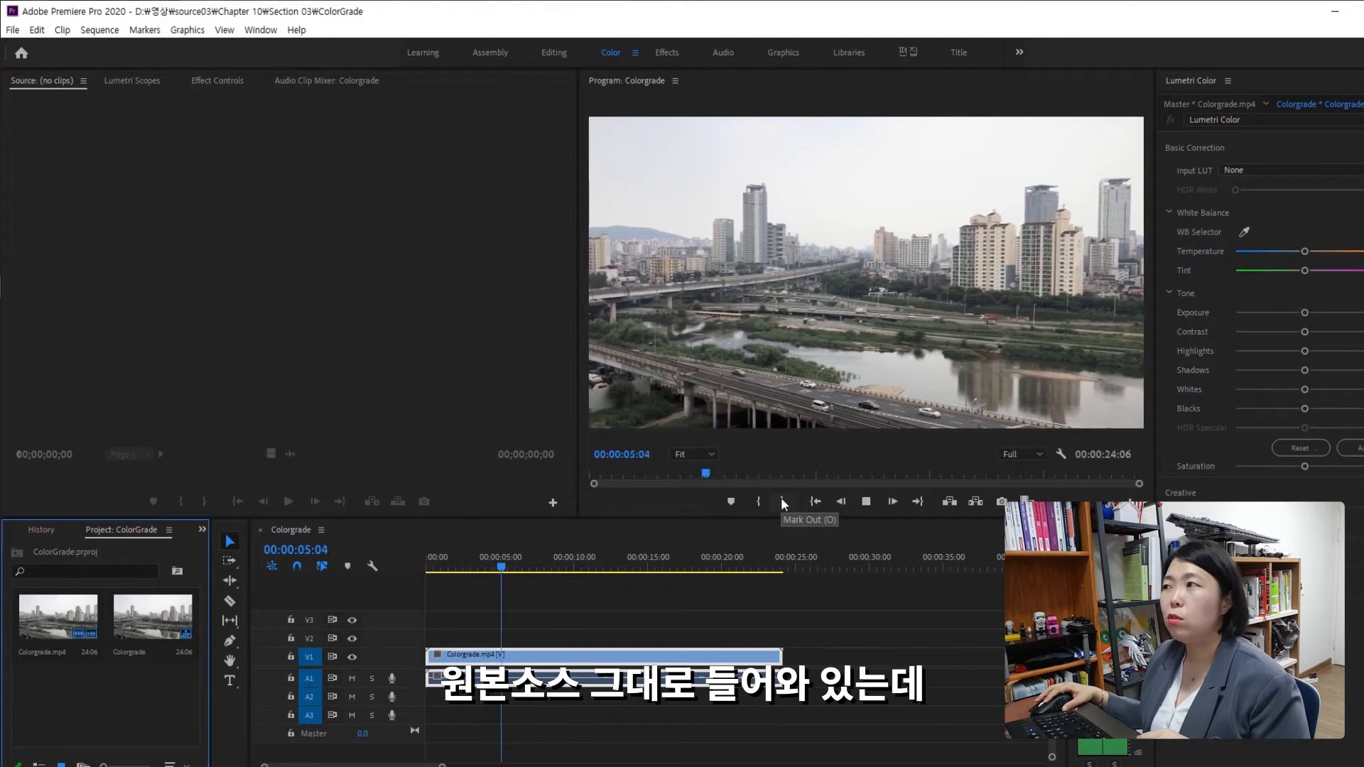
key(space)
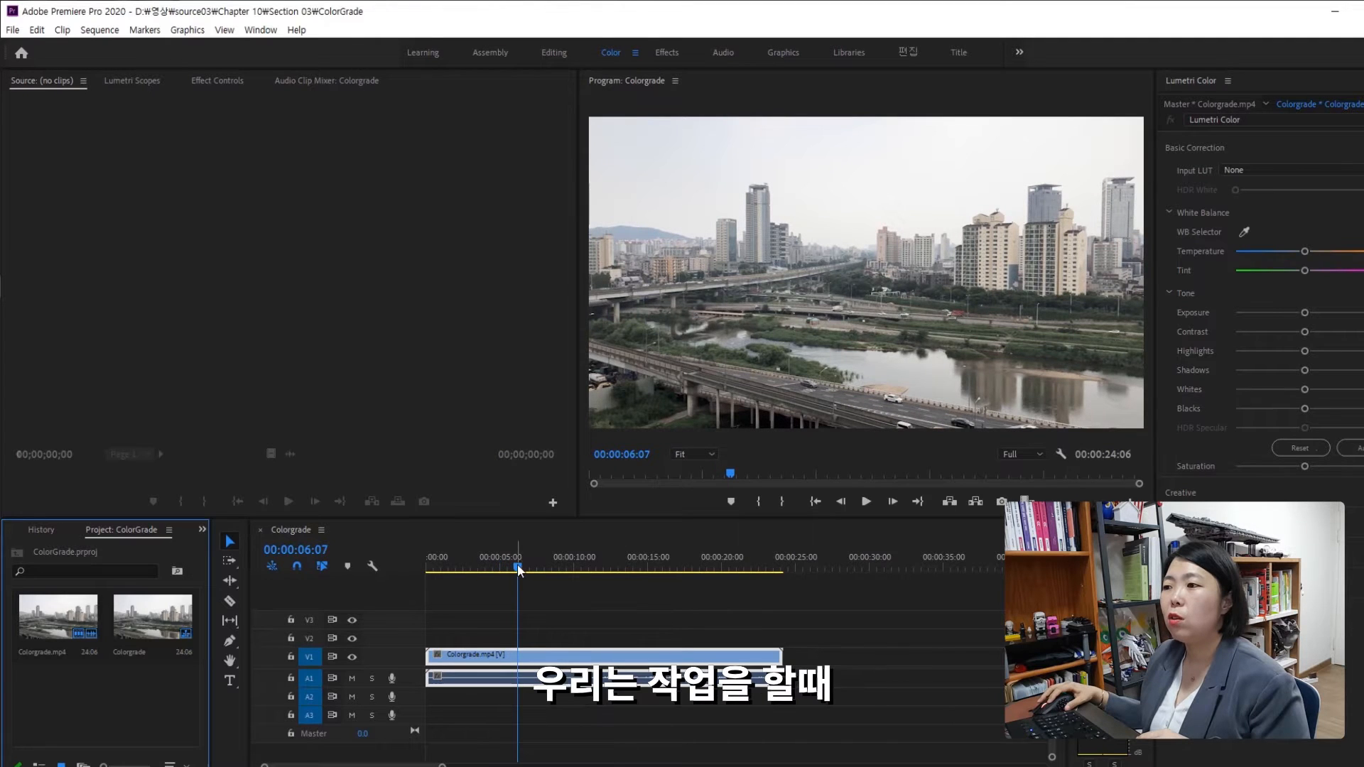
drag(519, 566, 478, 568)
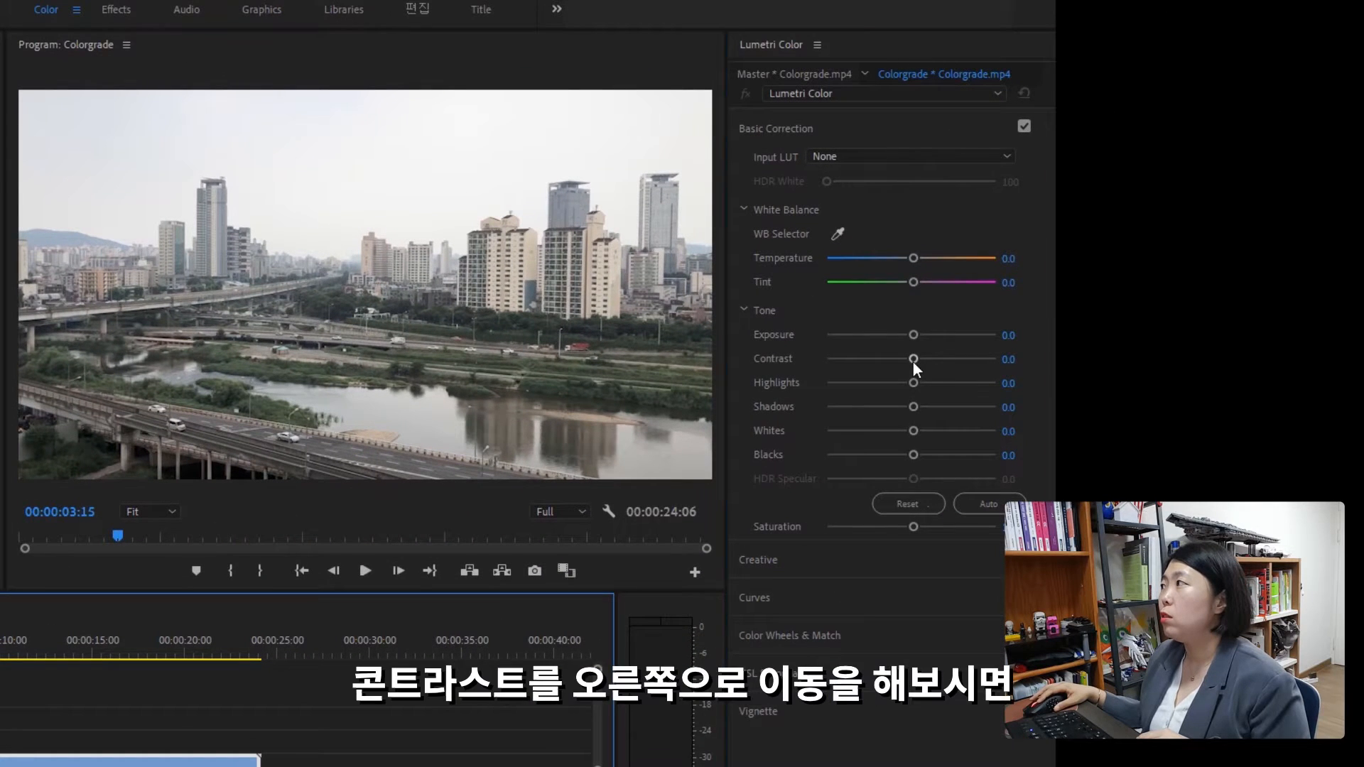
Step: Raise the clip's Contrast to about 69.6 and lower its Blacks to about -26.1 in Lumetri Color
drag(914, 362, 969, 360)
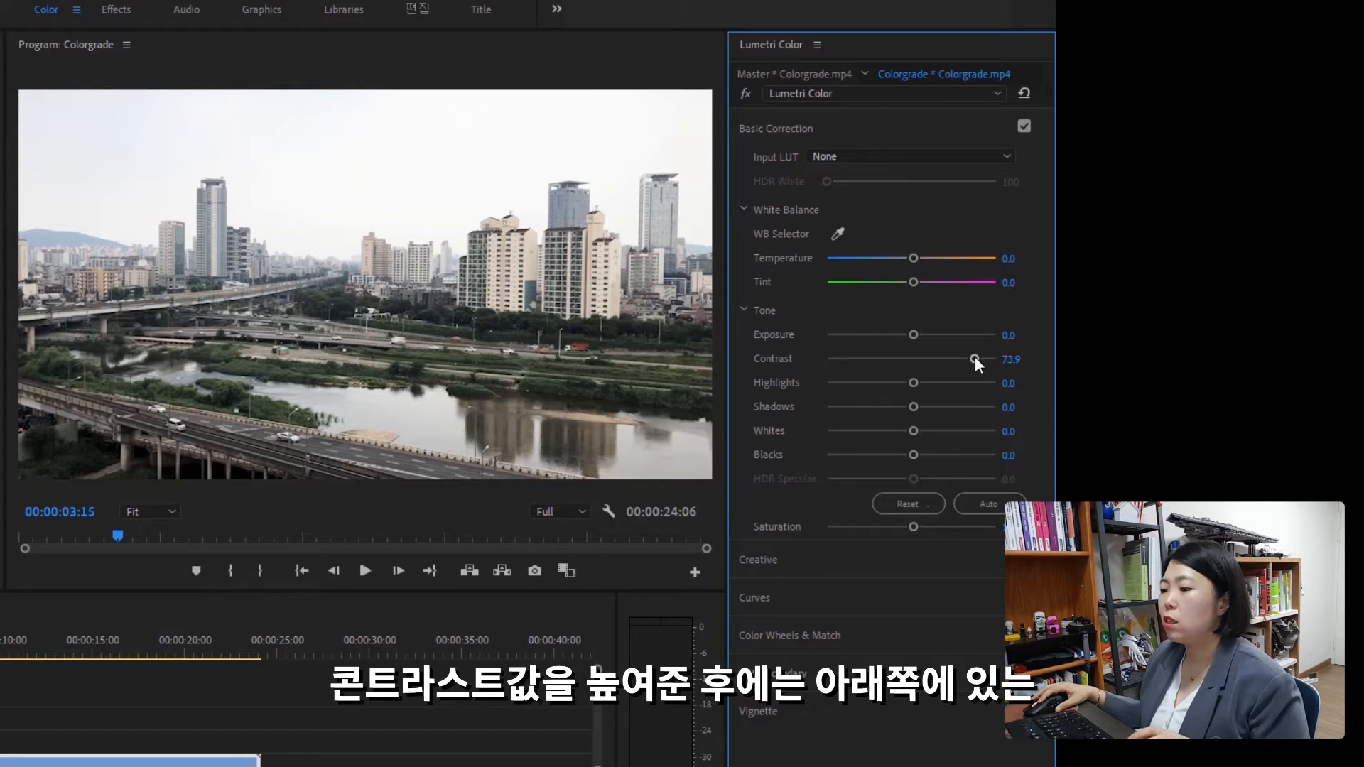
drag(974, 357, 971, 358)
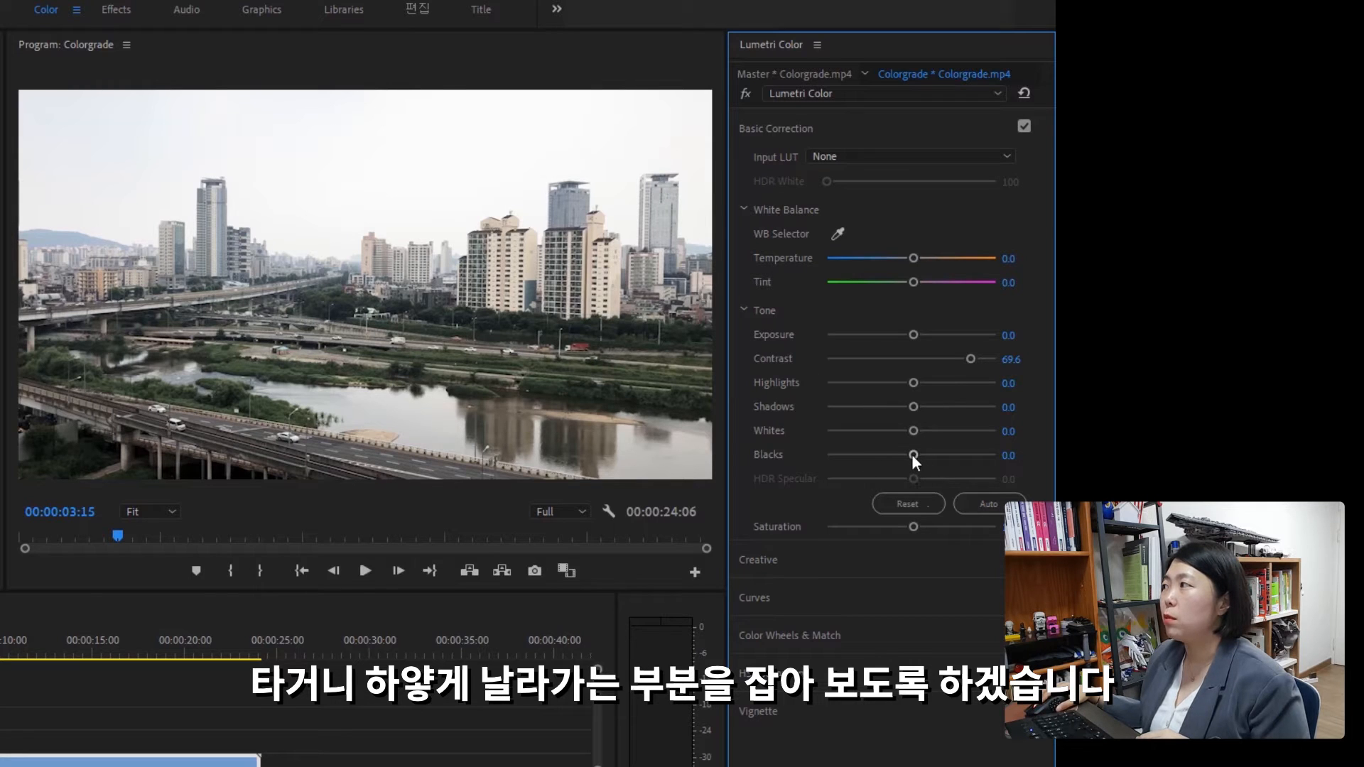
drag(912, 455, 895, 459)
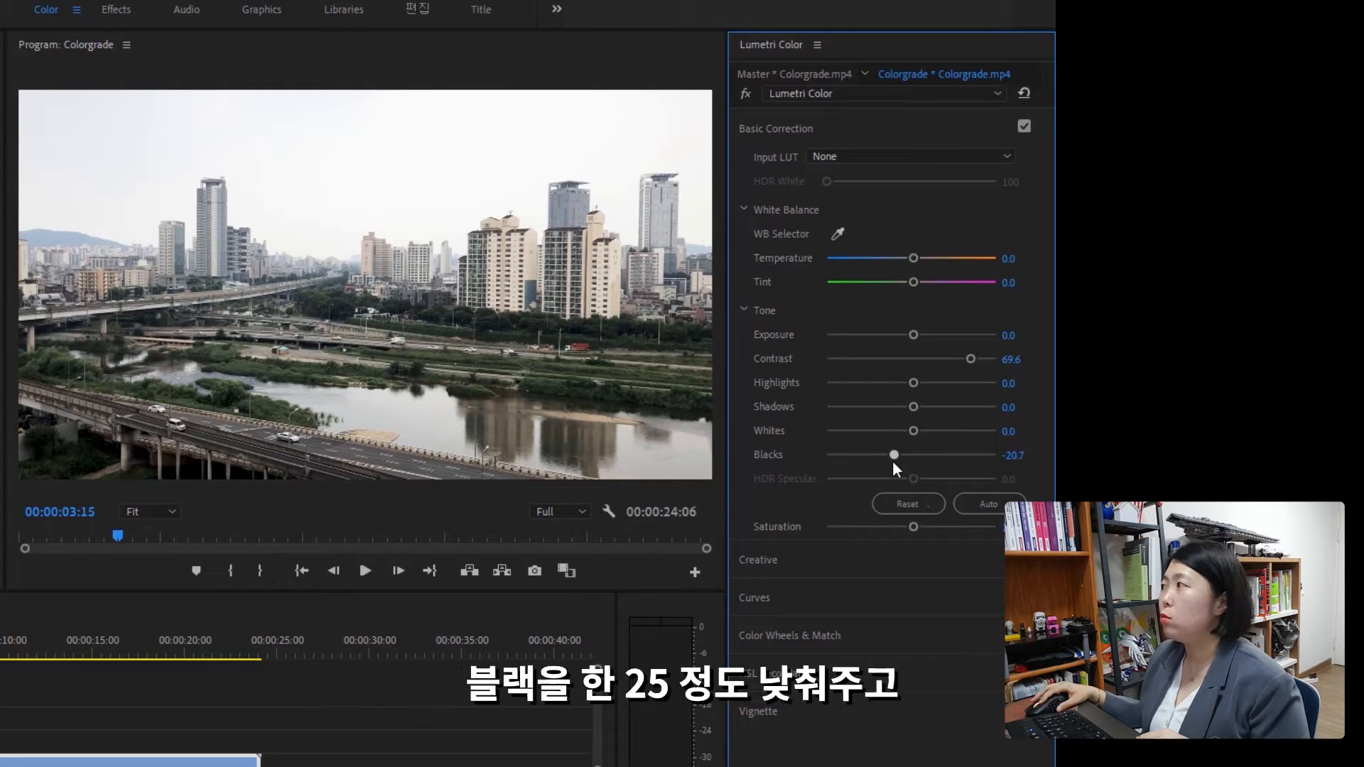
drag(892, 460, 890, 460)
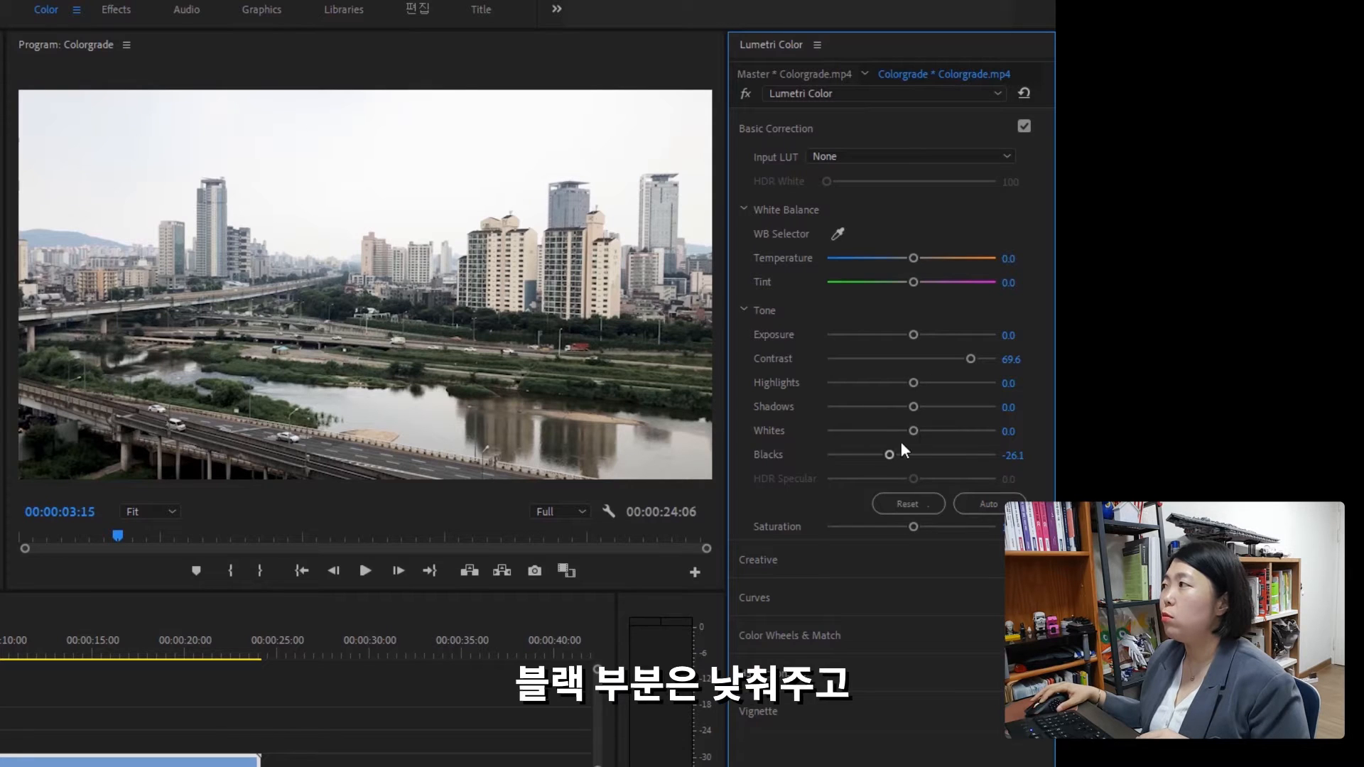
Step: Raise the clip's Whites to about 46.7 and its Shadows to about 31.5
drag(913, 429, 914, 429)
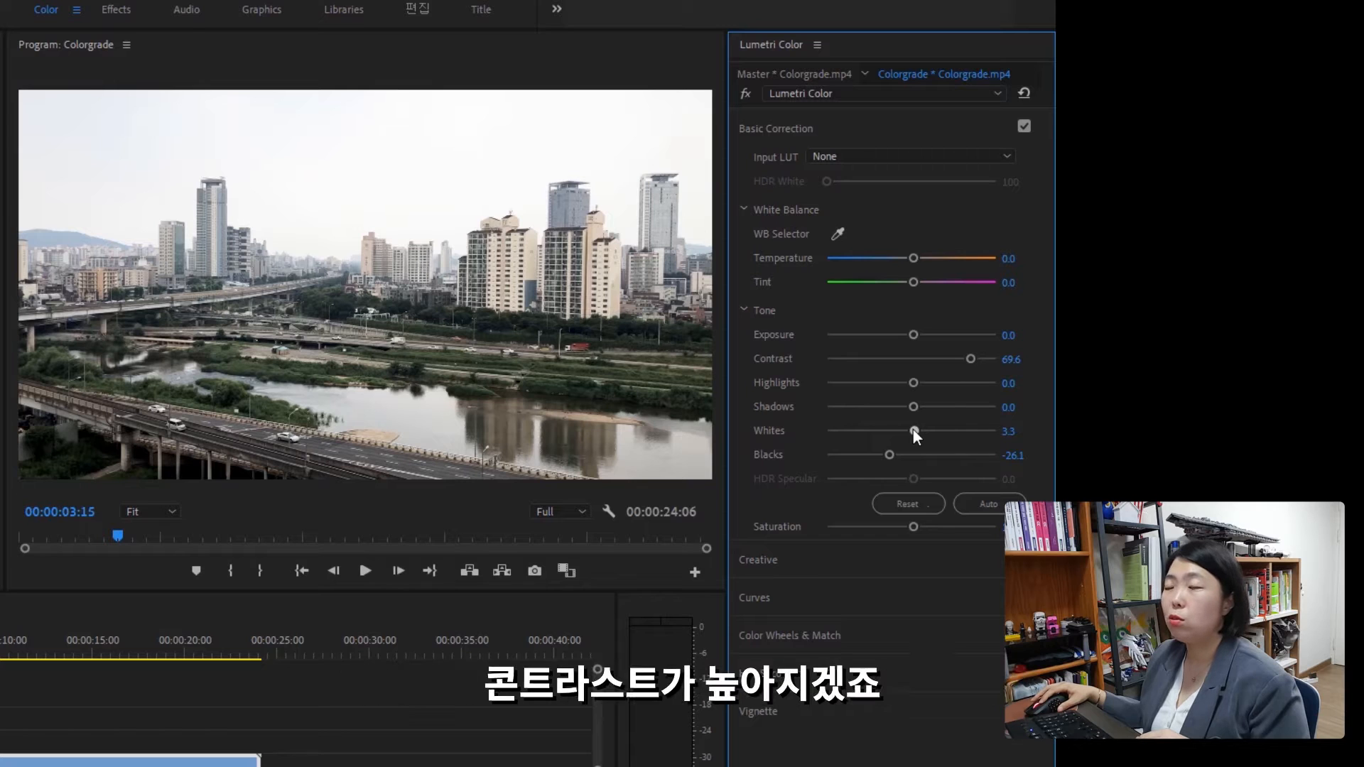
drag(914, 429, 951, 433)
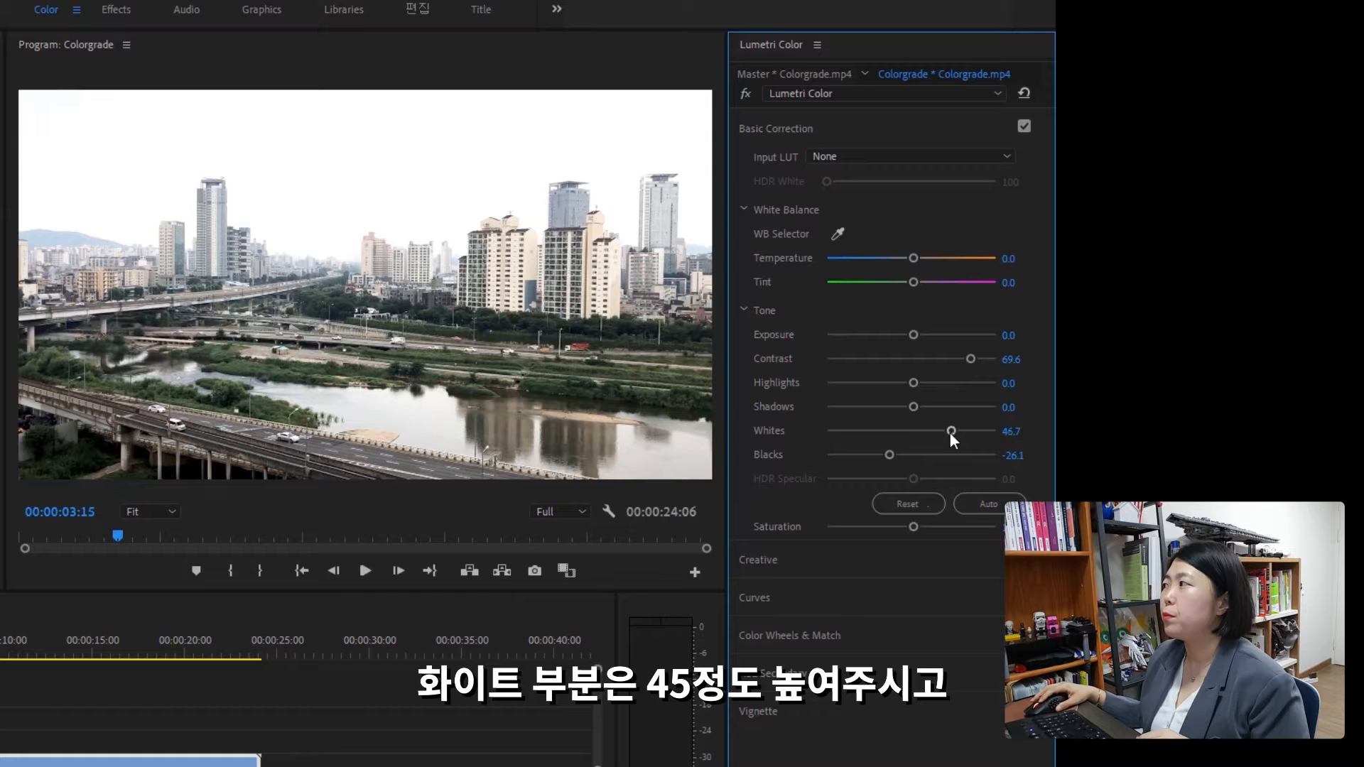
click(1010, 431)
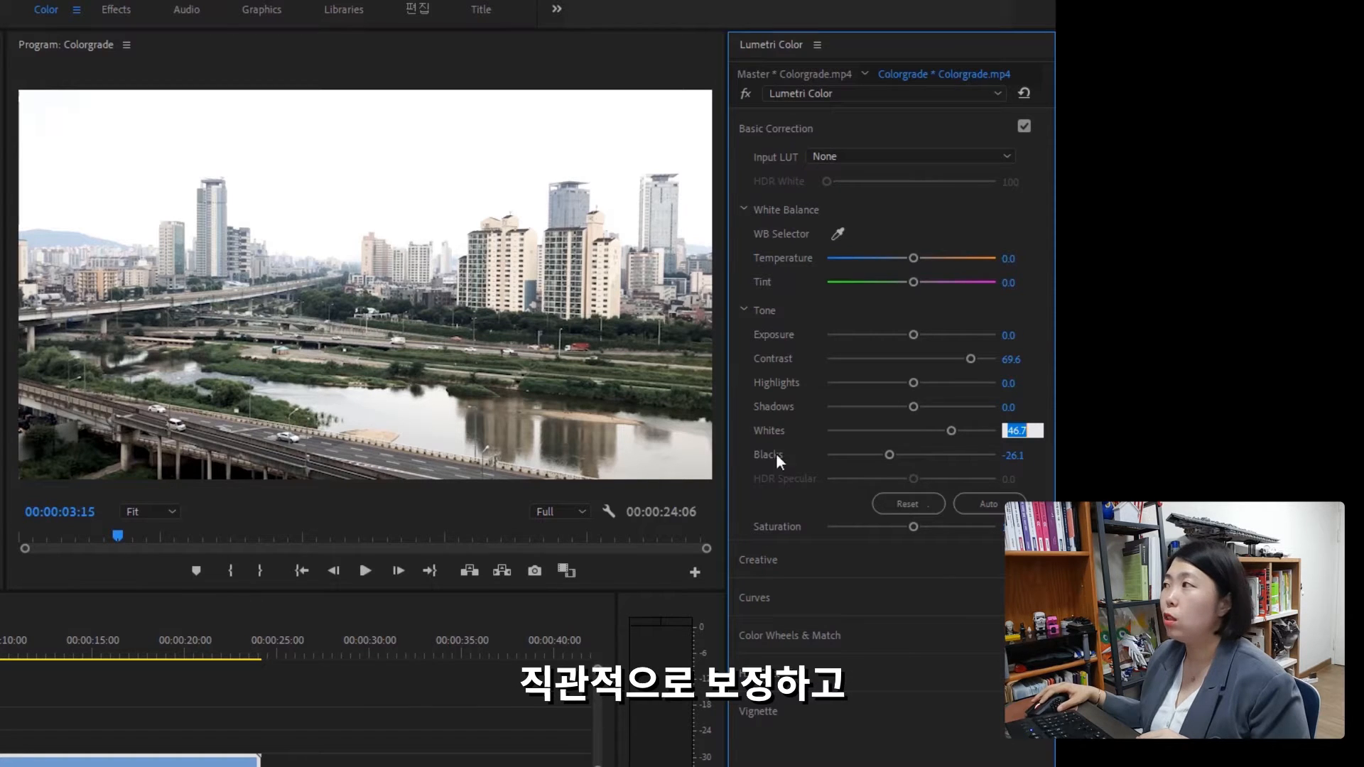
click(912, 405)
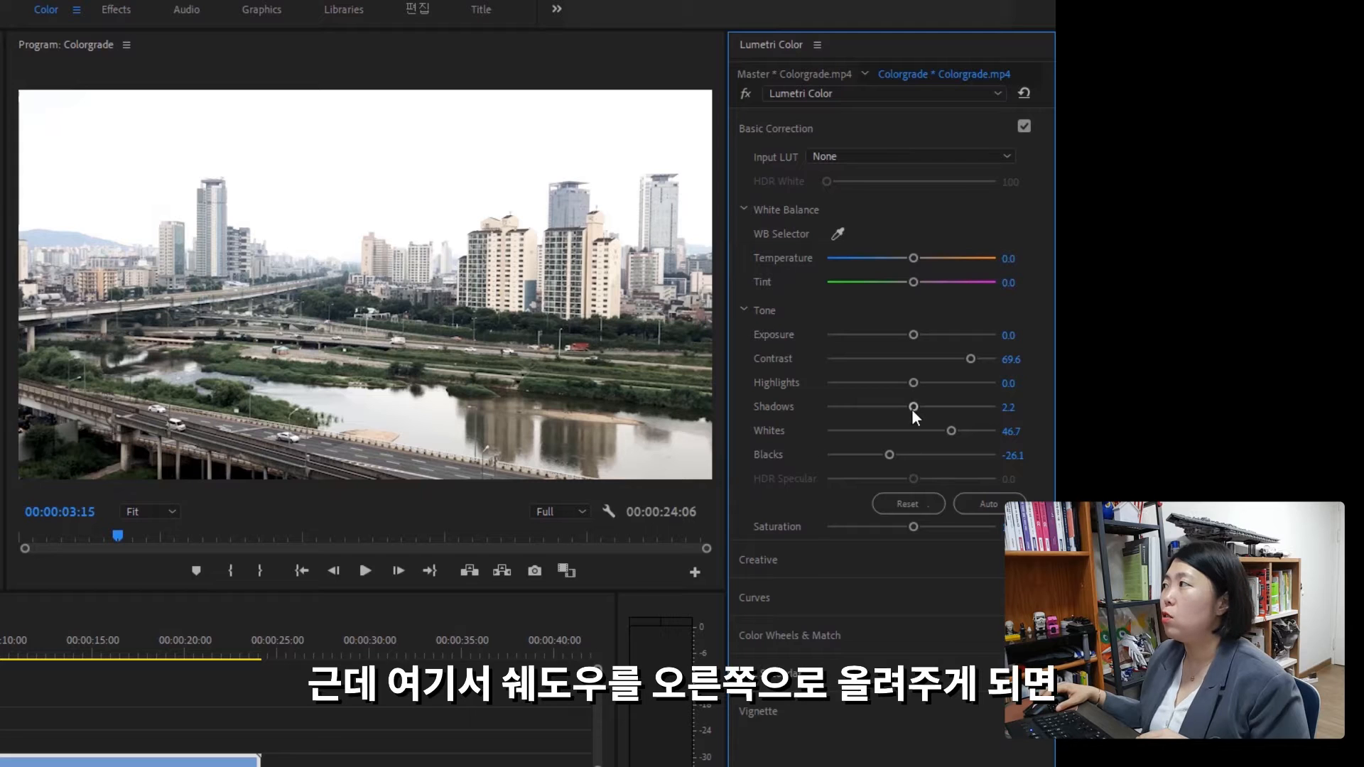
drag(914, 406, 943, 418)
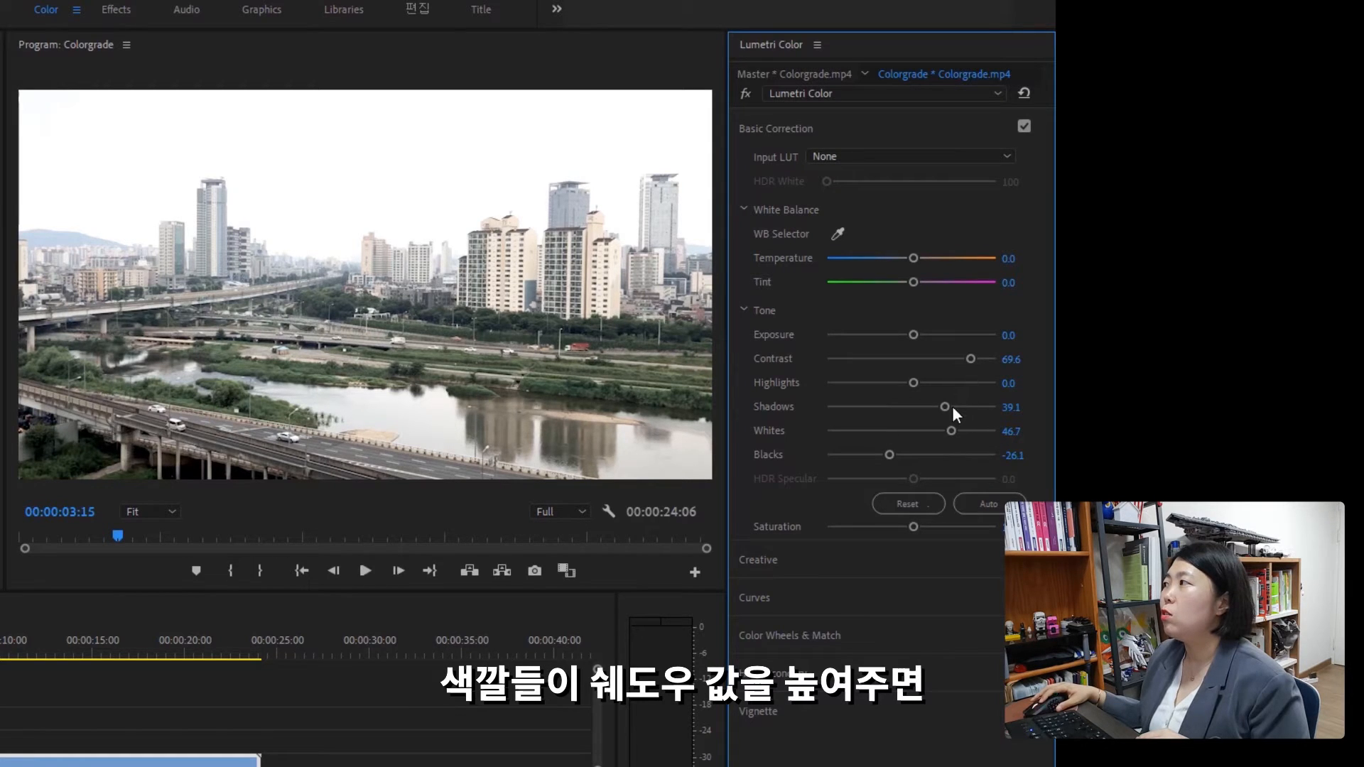
drag(944, 406, 934, 415)
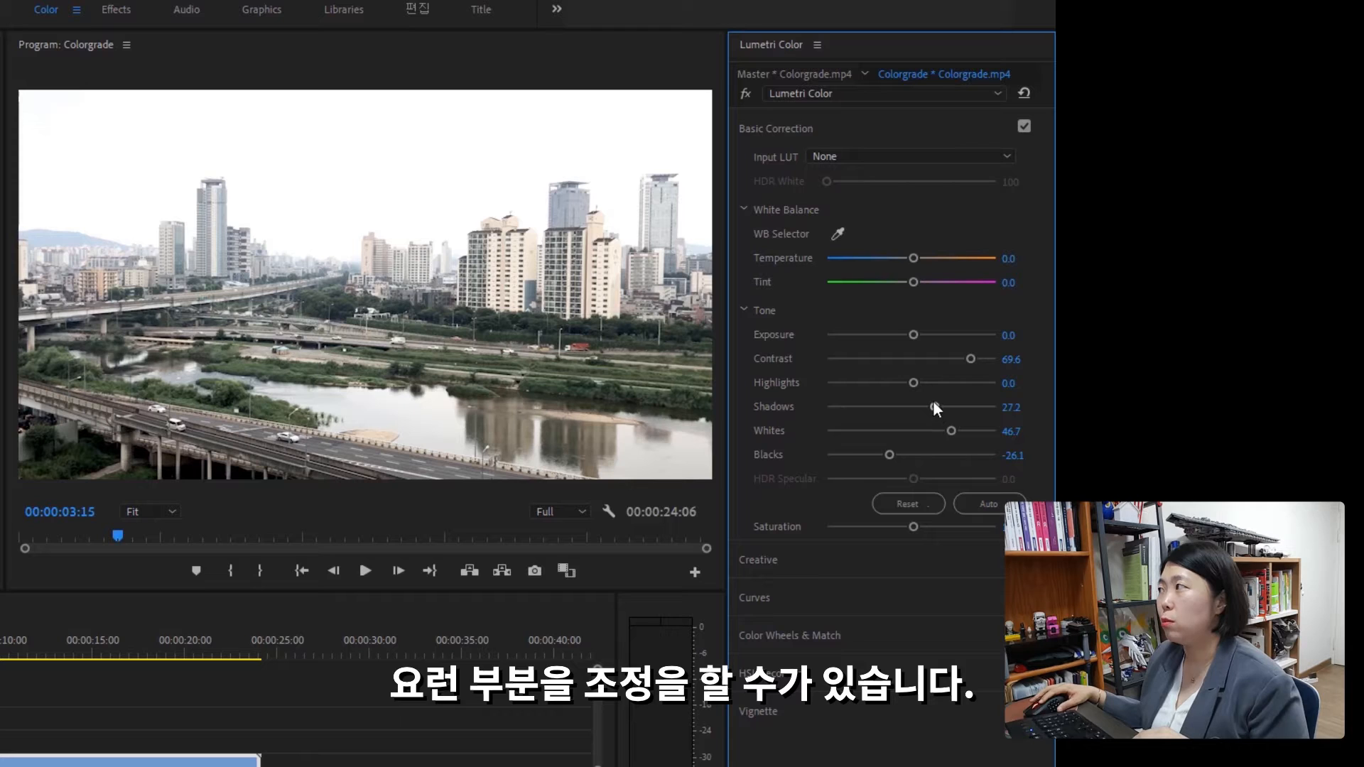
drag(933, 402, 935, 407)
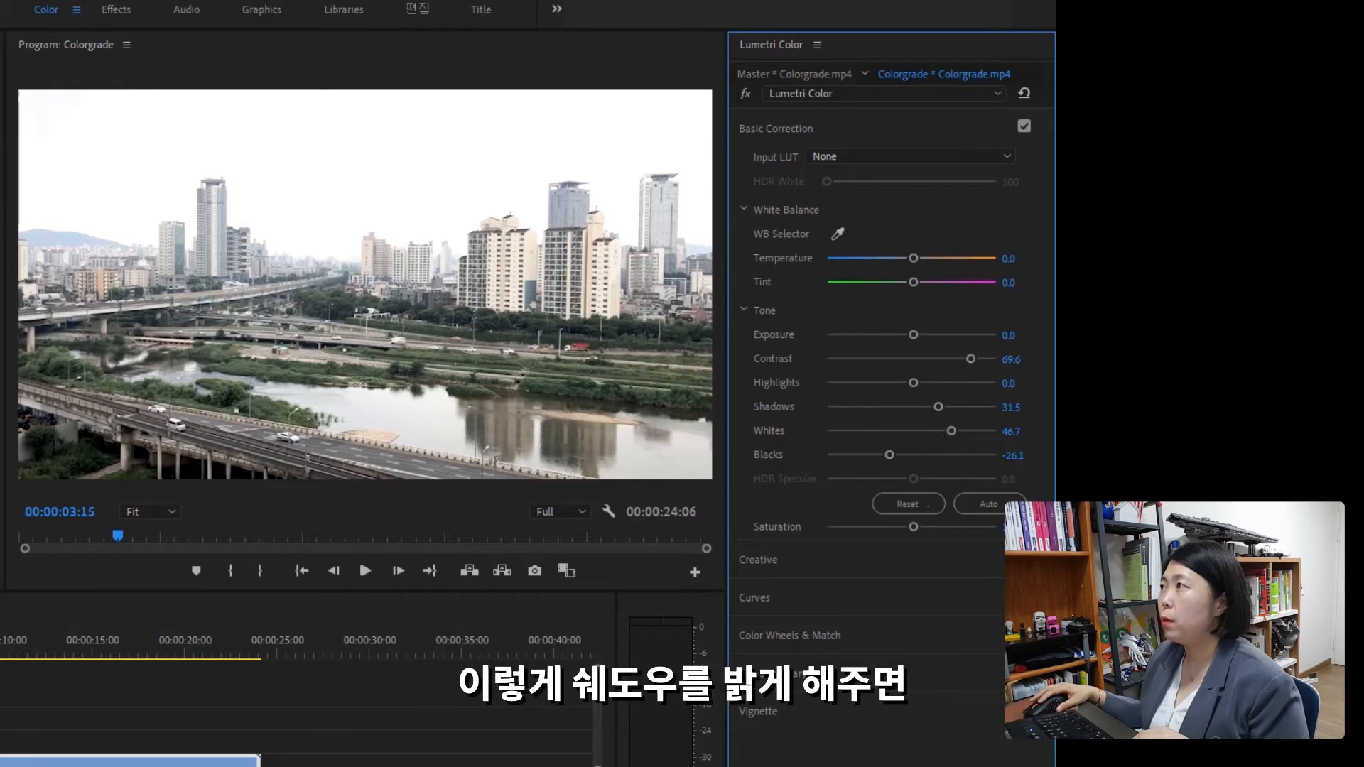
Step: Lower the clip's Blacks to about -55.4, and load the original clip in the source monitor for comparison
drag(889, 455, 876, 458)
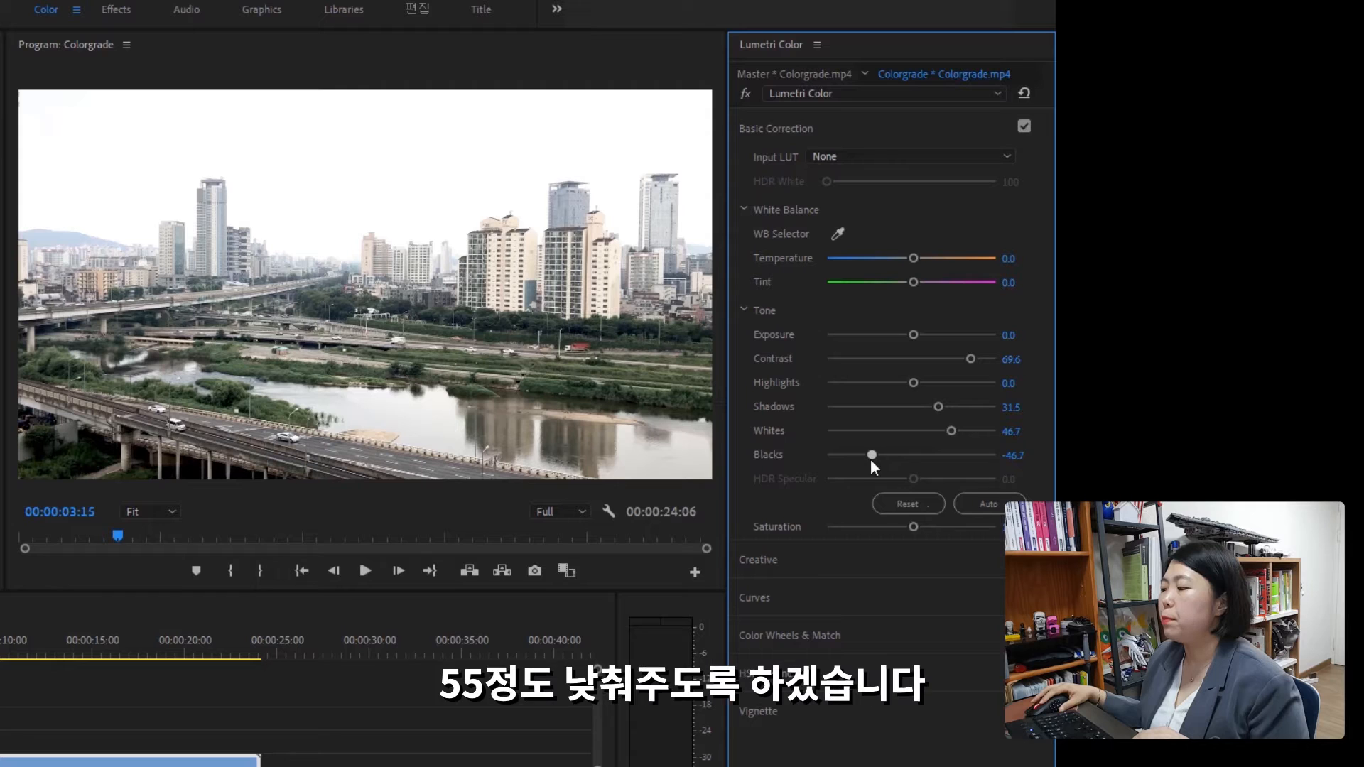
drag(871, 459, 860, 462)
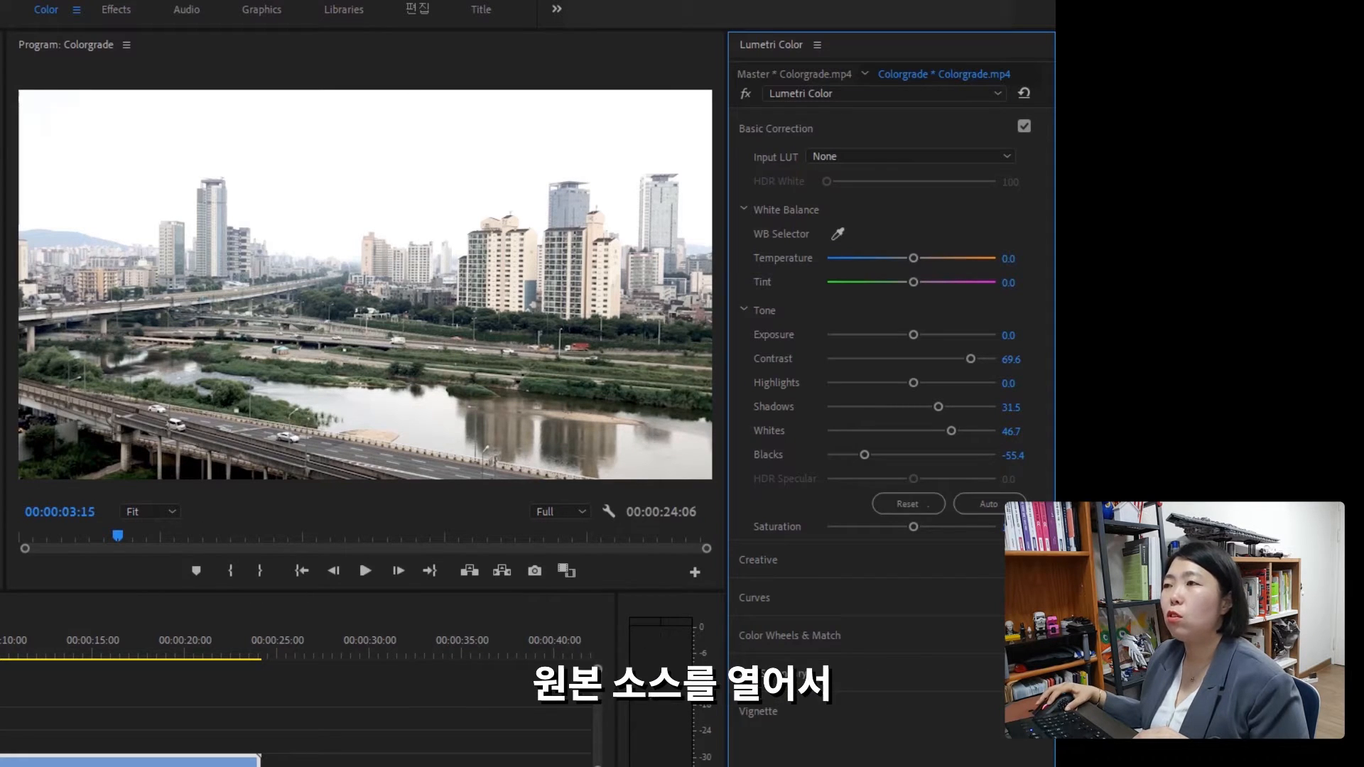
double_click(1, 710)
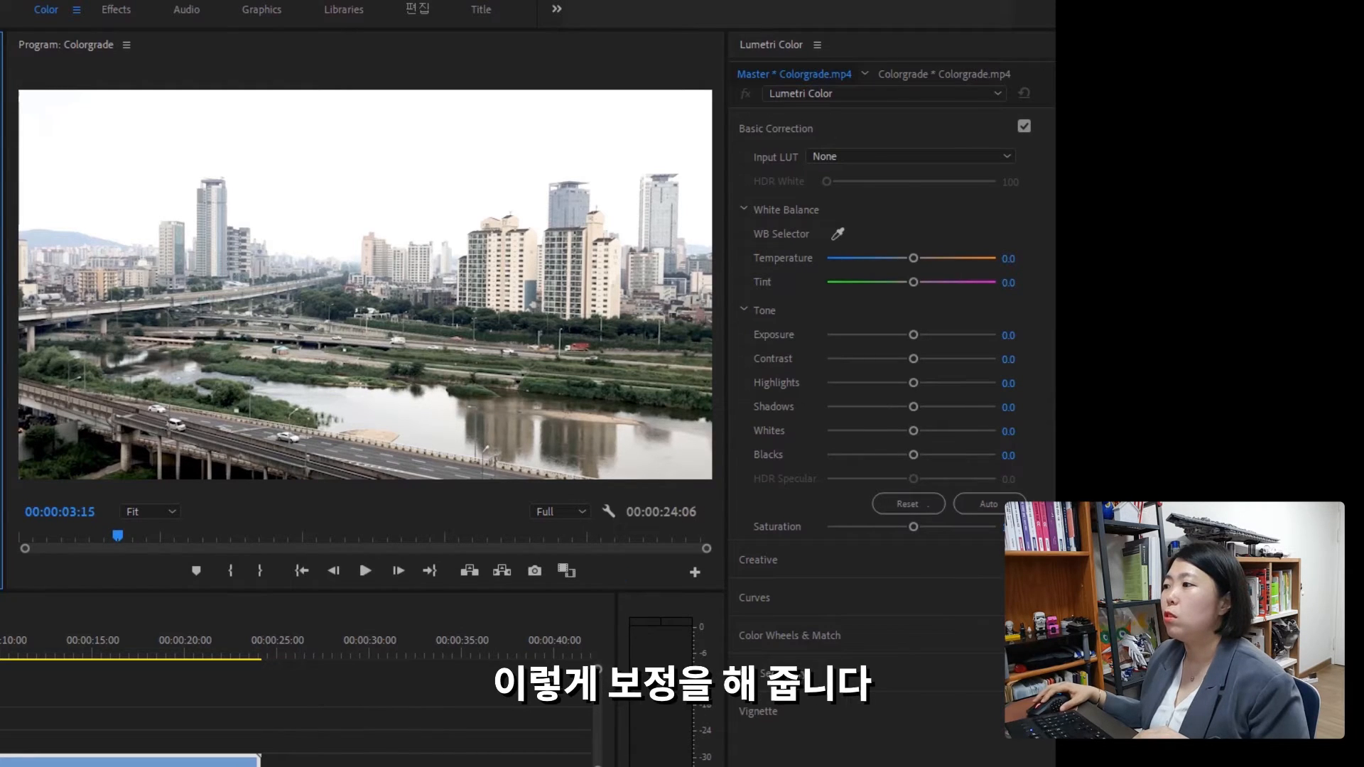
Step: Lower the timeline clip's Highlights to about -41.3 and raise its Whites to about 65.2
click(128, 762)
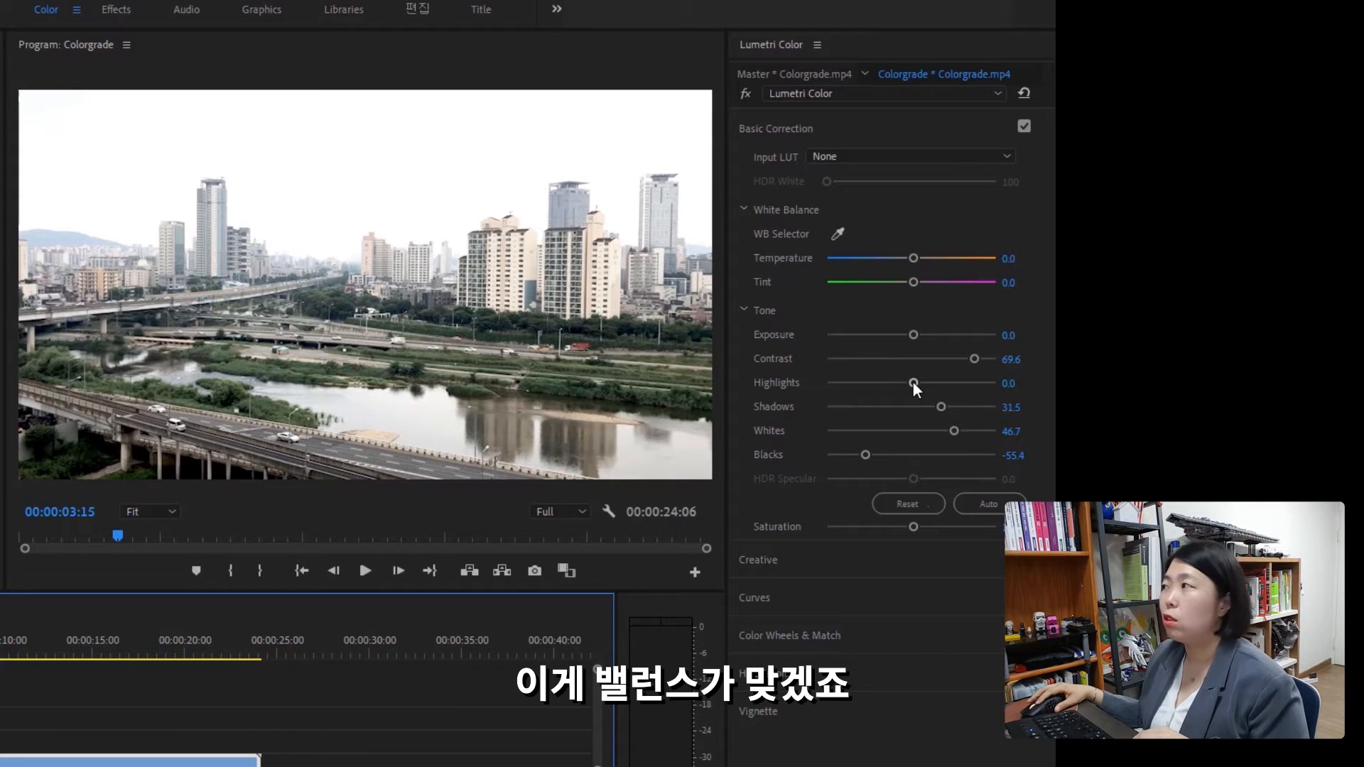
drag(913, 382, 914, 382)
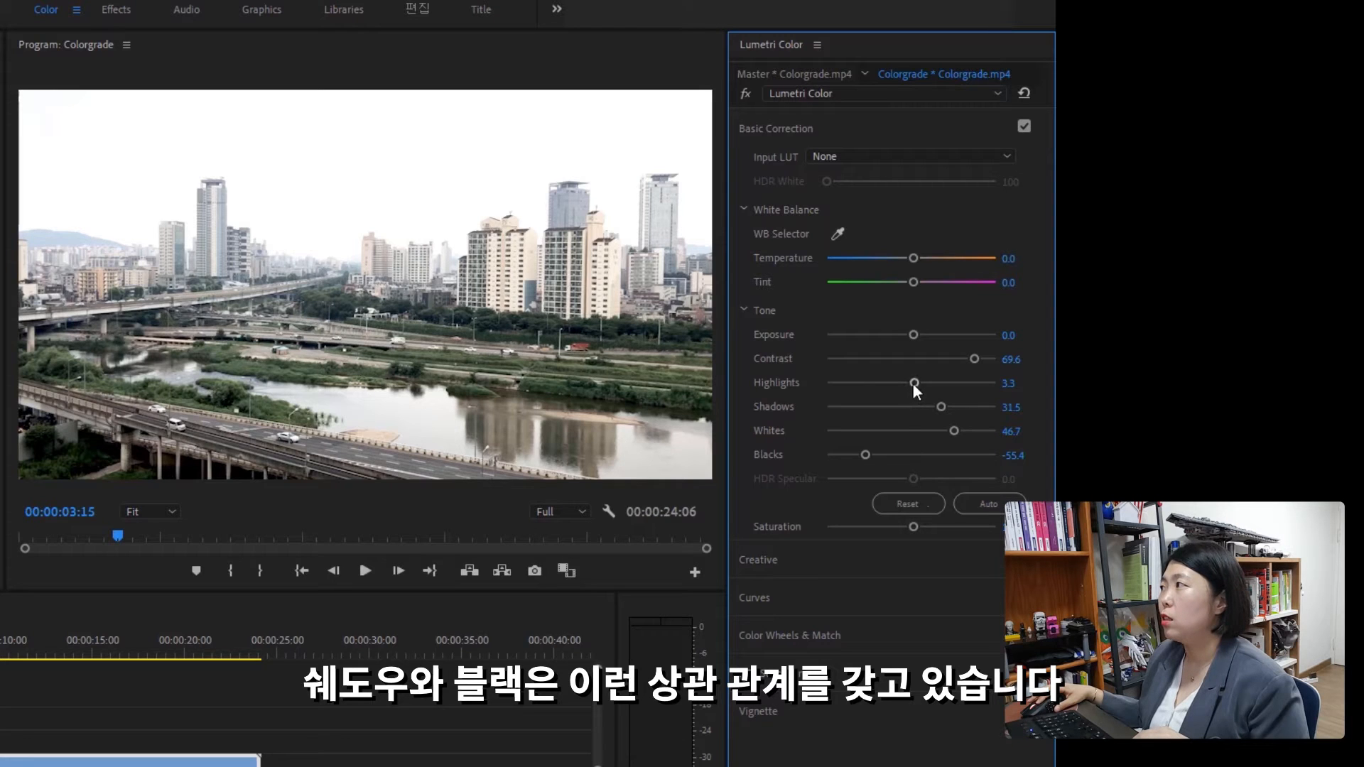
drag(913, 385, 871, 395)
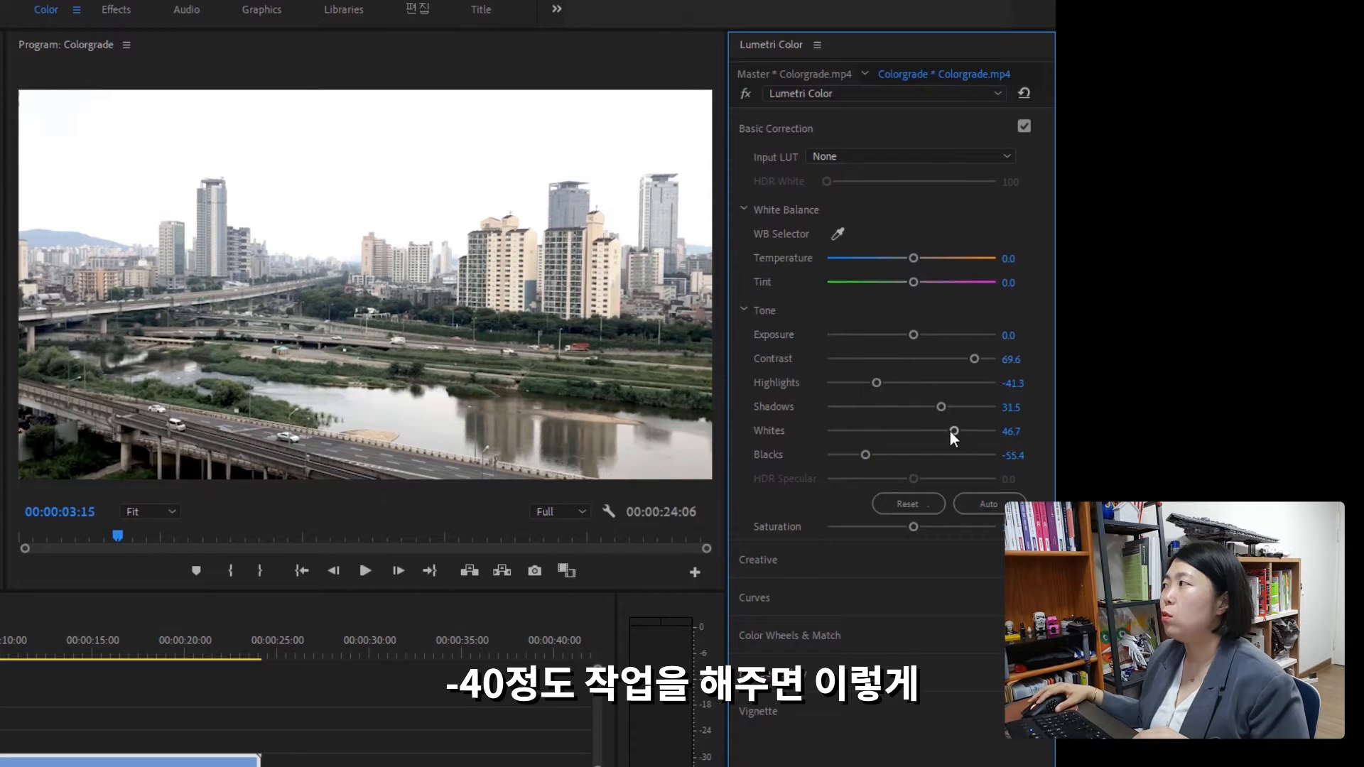
drag(950, 431, 966, 470)
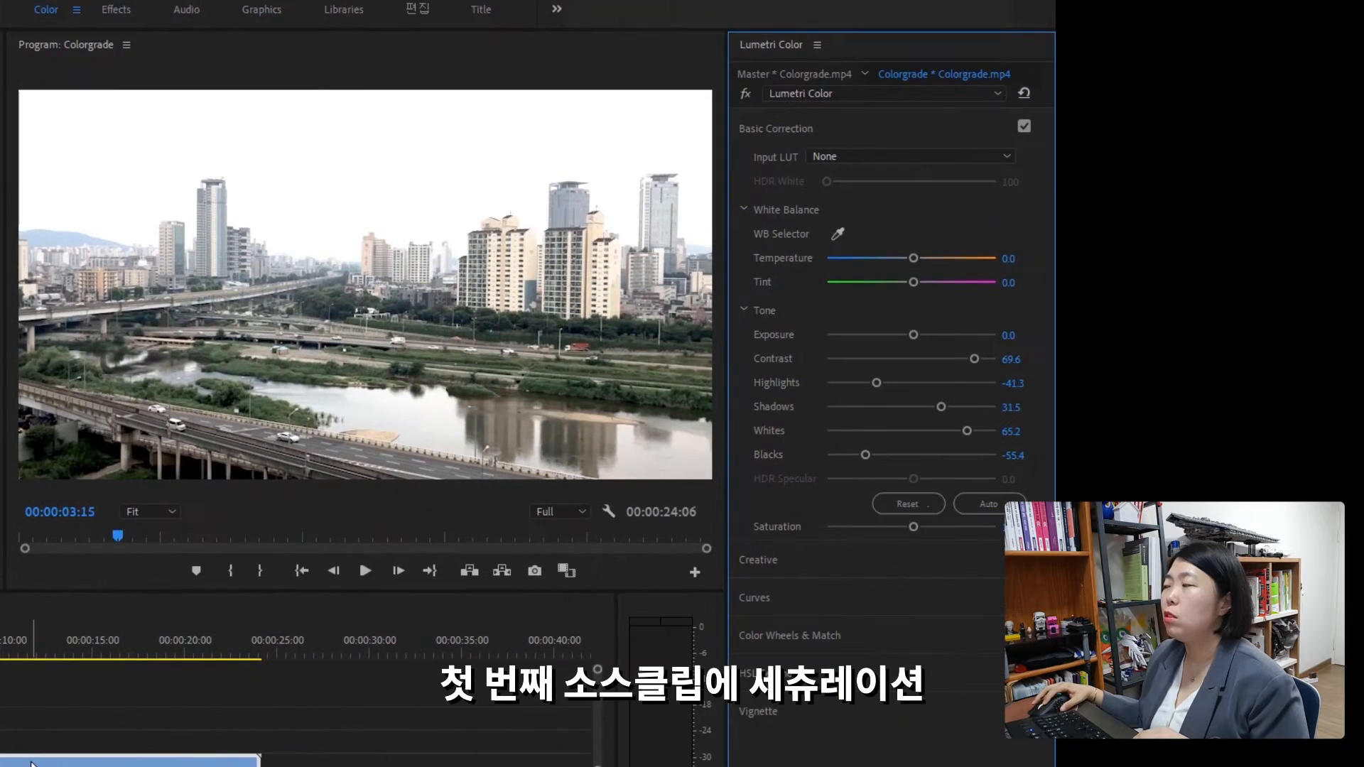
Step: Set the timeline clip's Saturation to 121 in the Lumetri basic correction
click(32, 764)
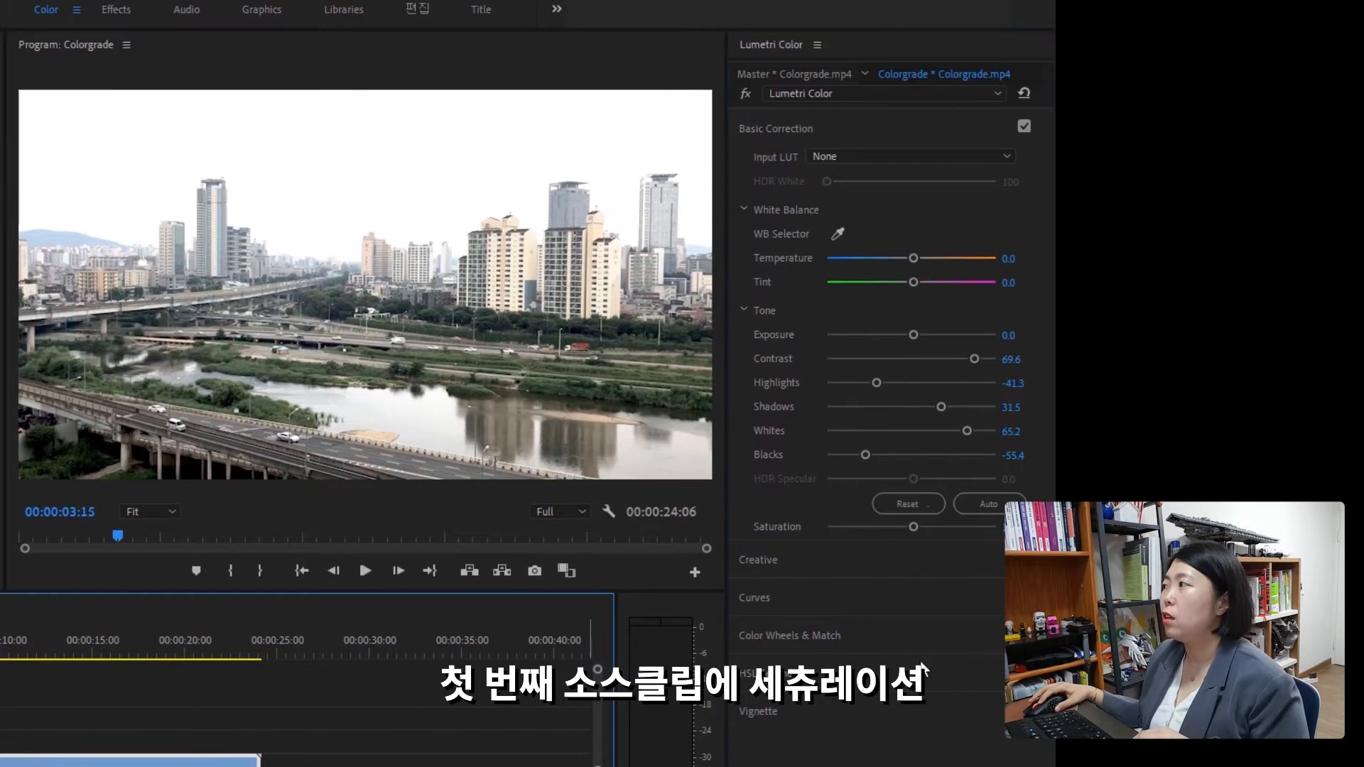
click(913, 527)
mouse_move(936, 527)
mouse_down()
mouse_move(884, 553)
mouse_move(946, 534)
mouse_up()
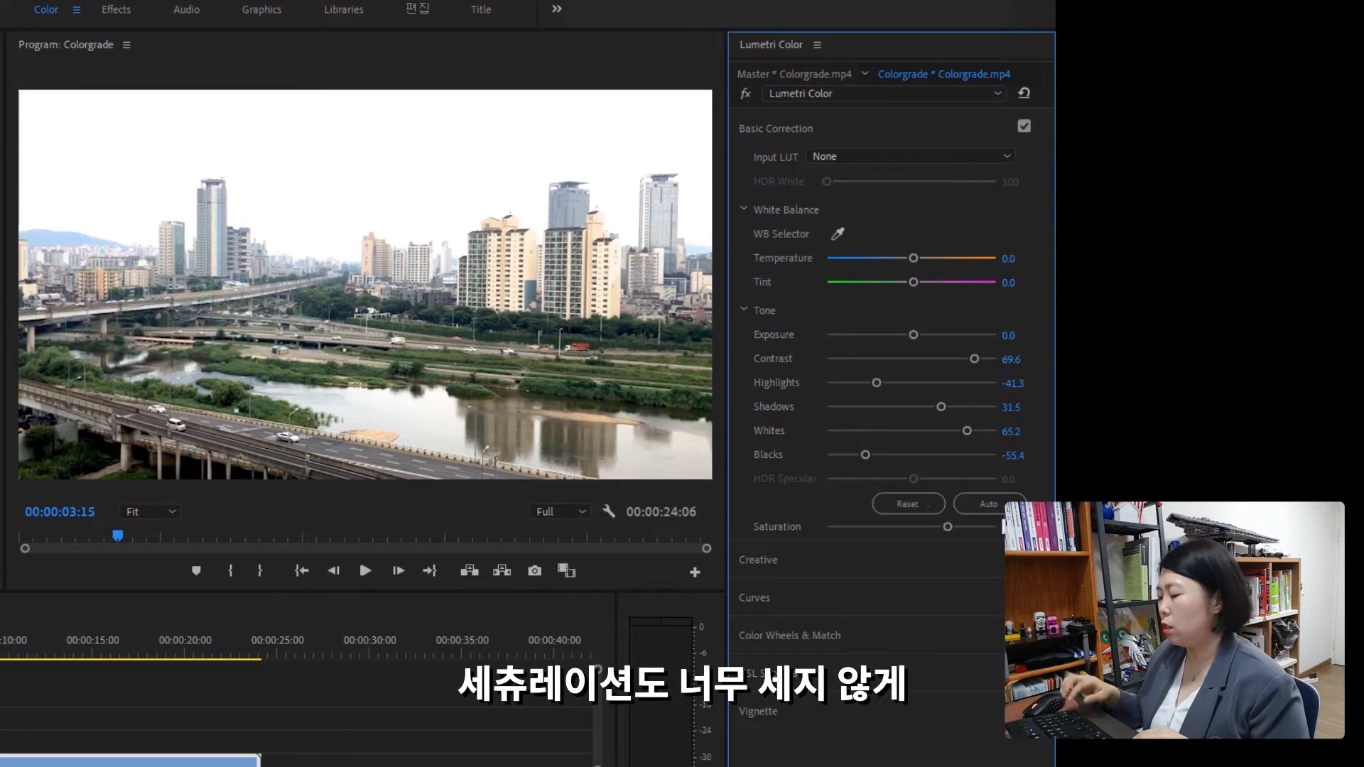
text(121)
key(Return)
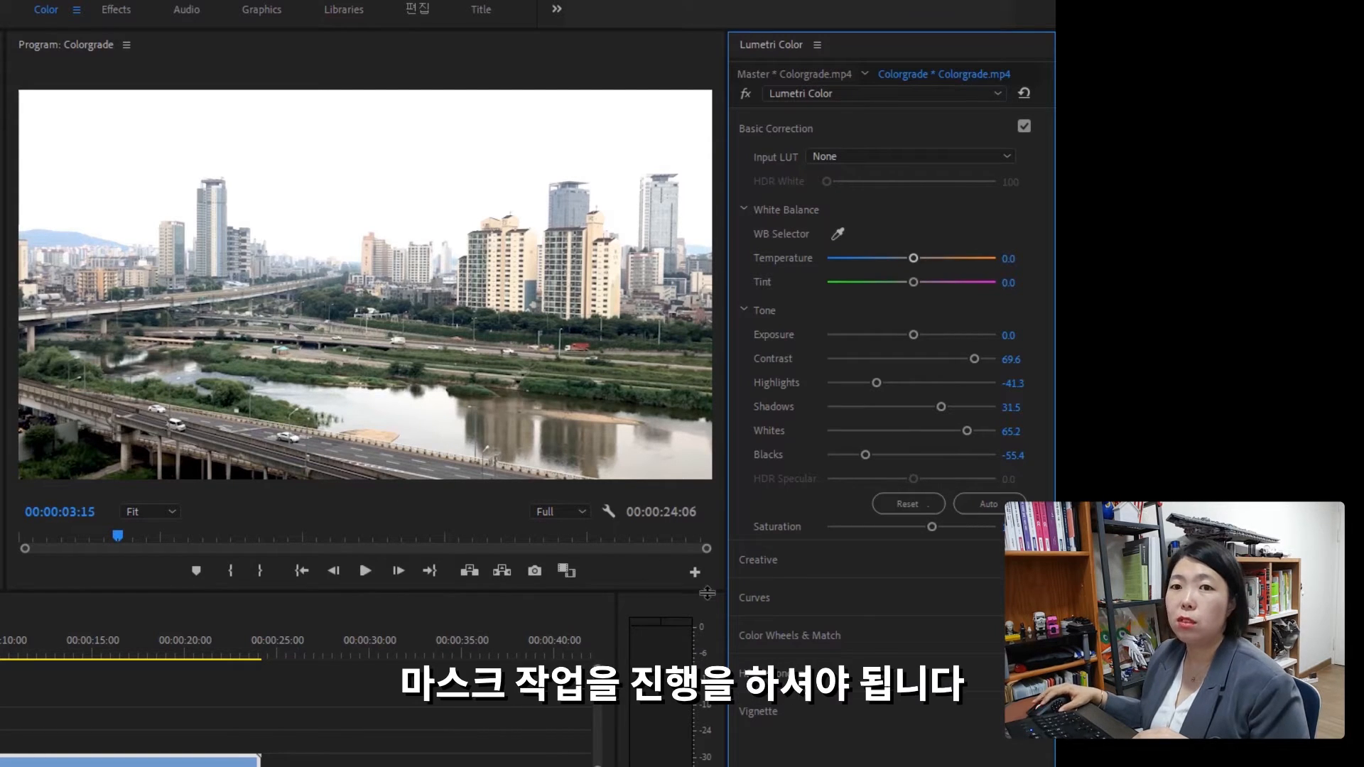
Step: Unlink the timeline clip's audio from its video, and duplicate the V1 video clip directly above onto track V2
click(98, 748)
click(71, 765)
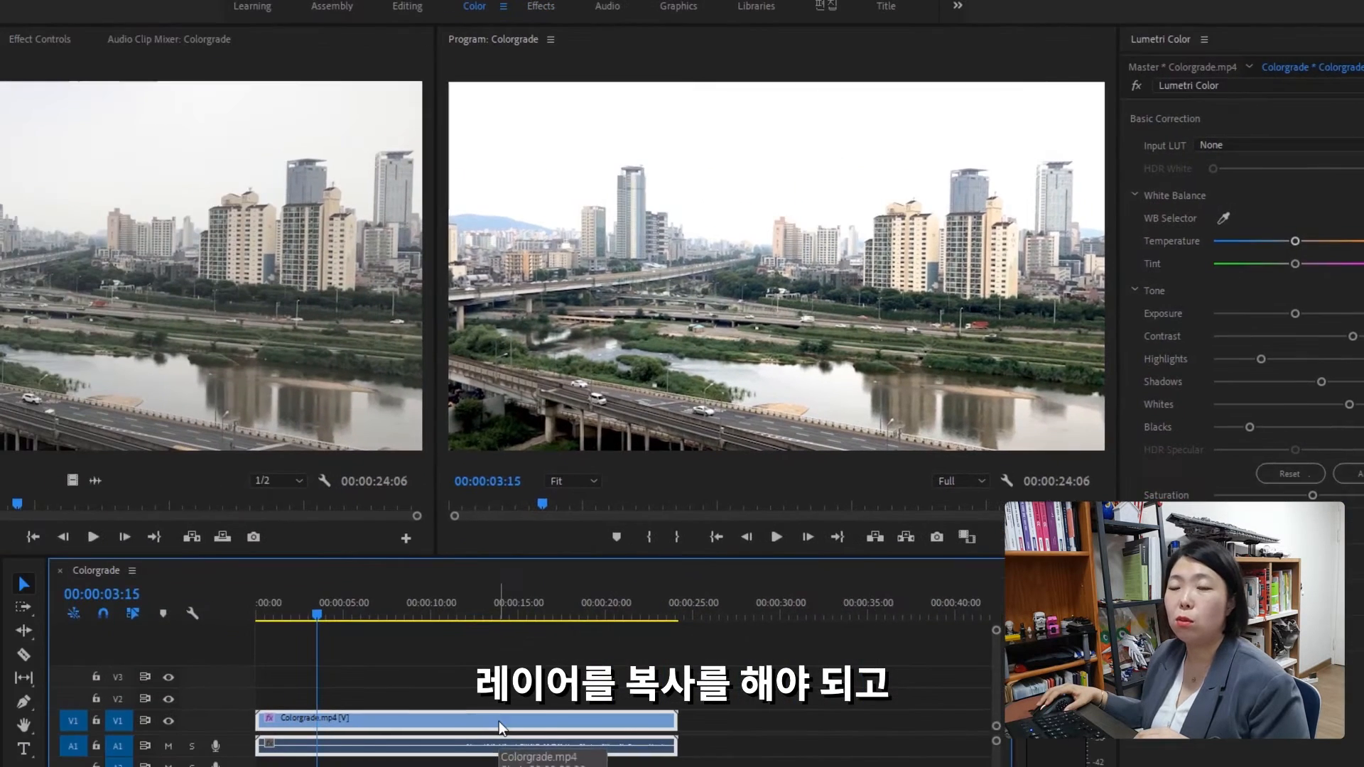
right_click(71, 765)
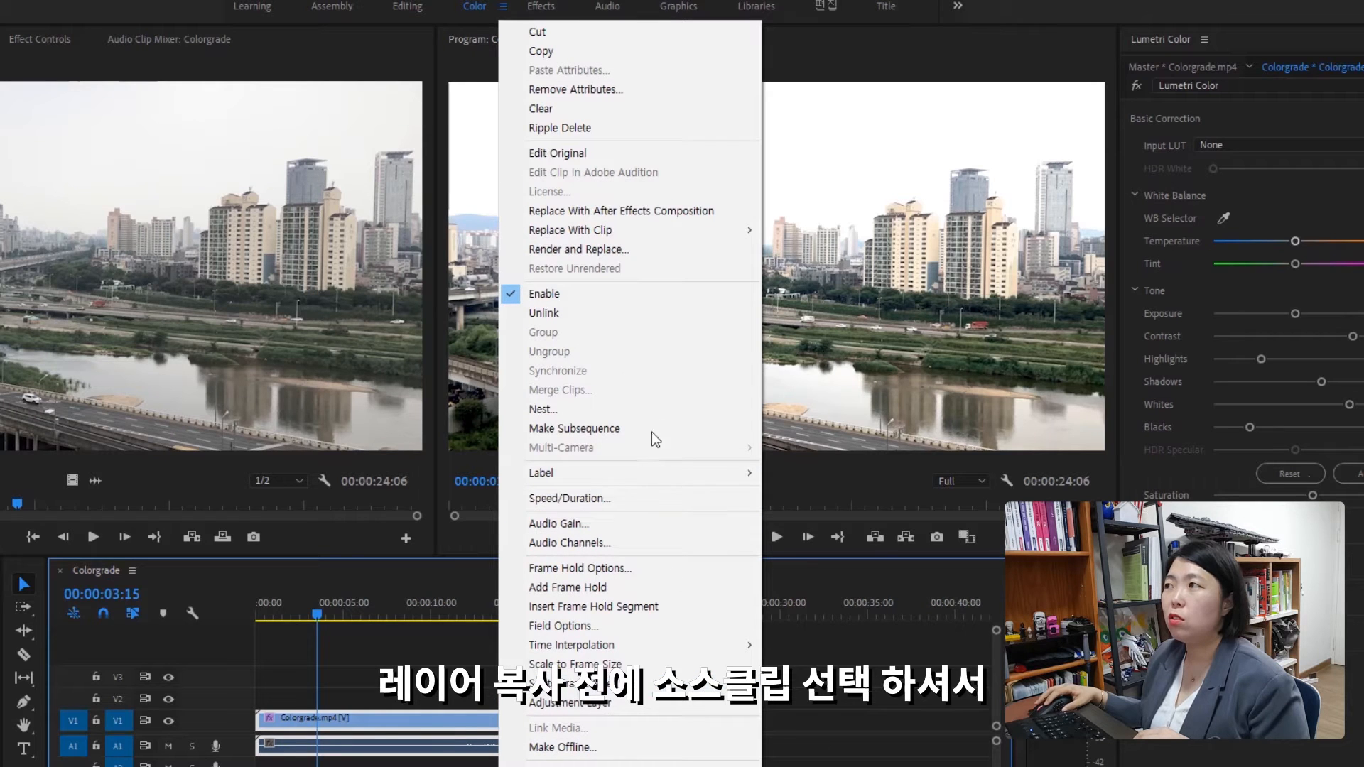
click(709, 316)
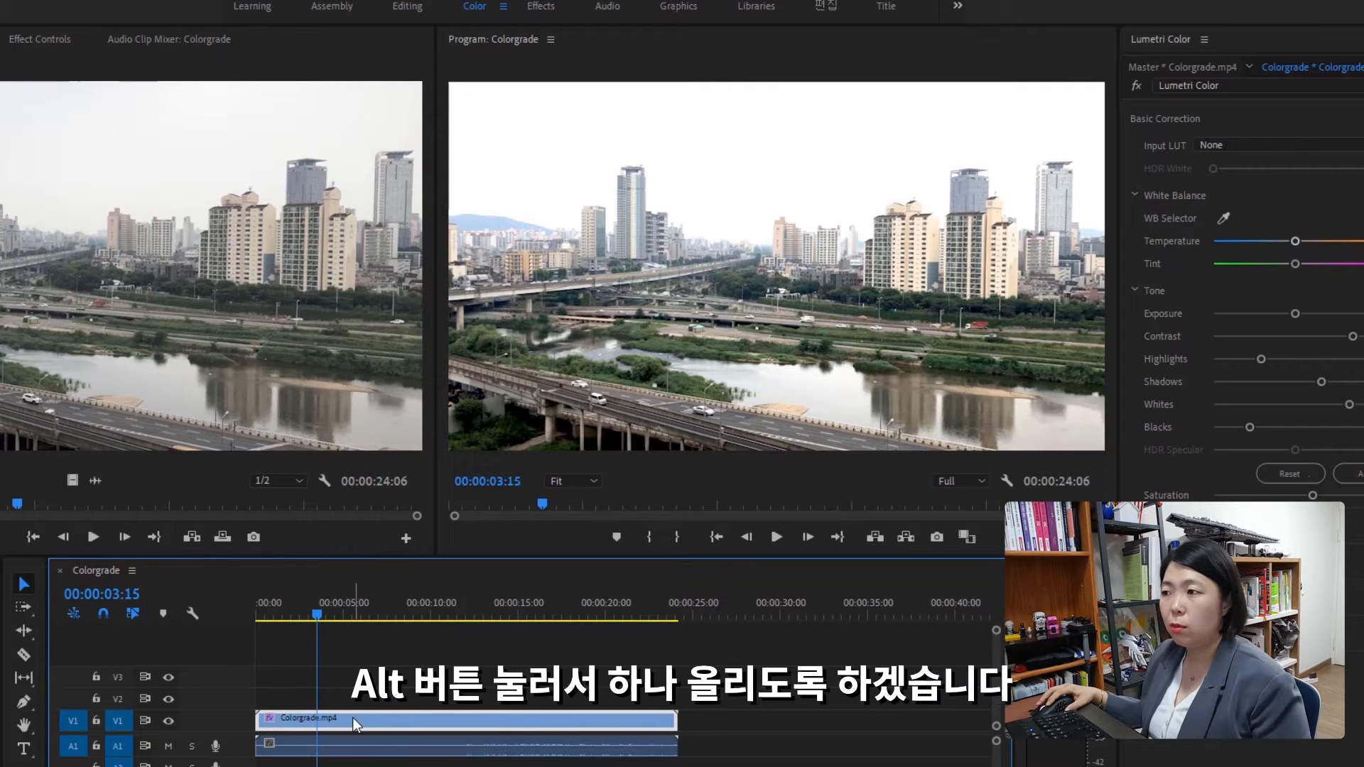
drag(353, 718, 360, 705)
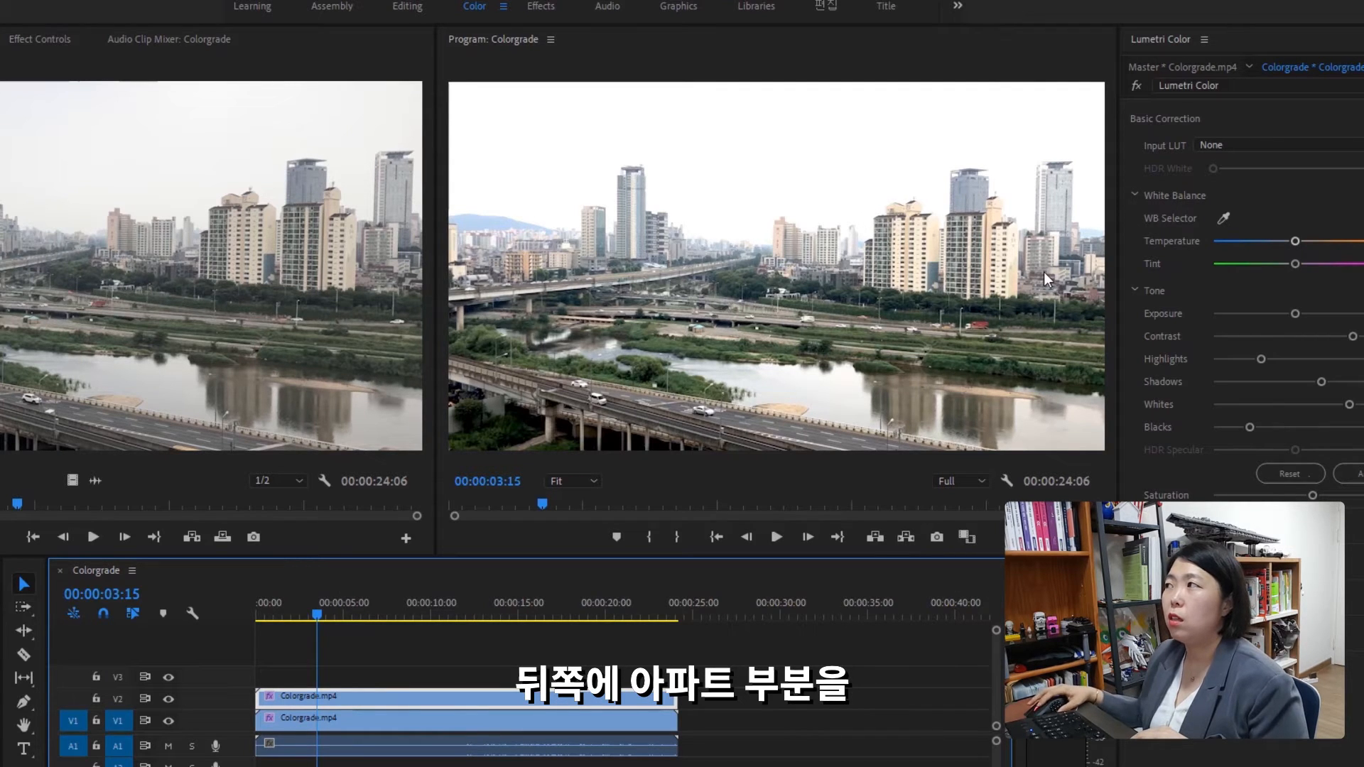
Step: Enlarge the program monitor preview to 100% to show the background apartments in detail
click(587, 481)
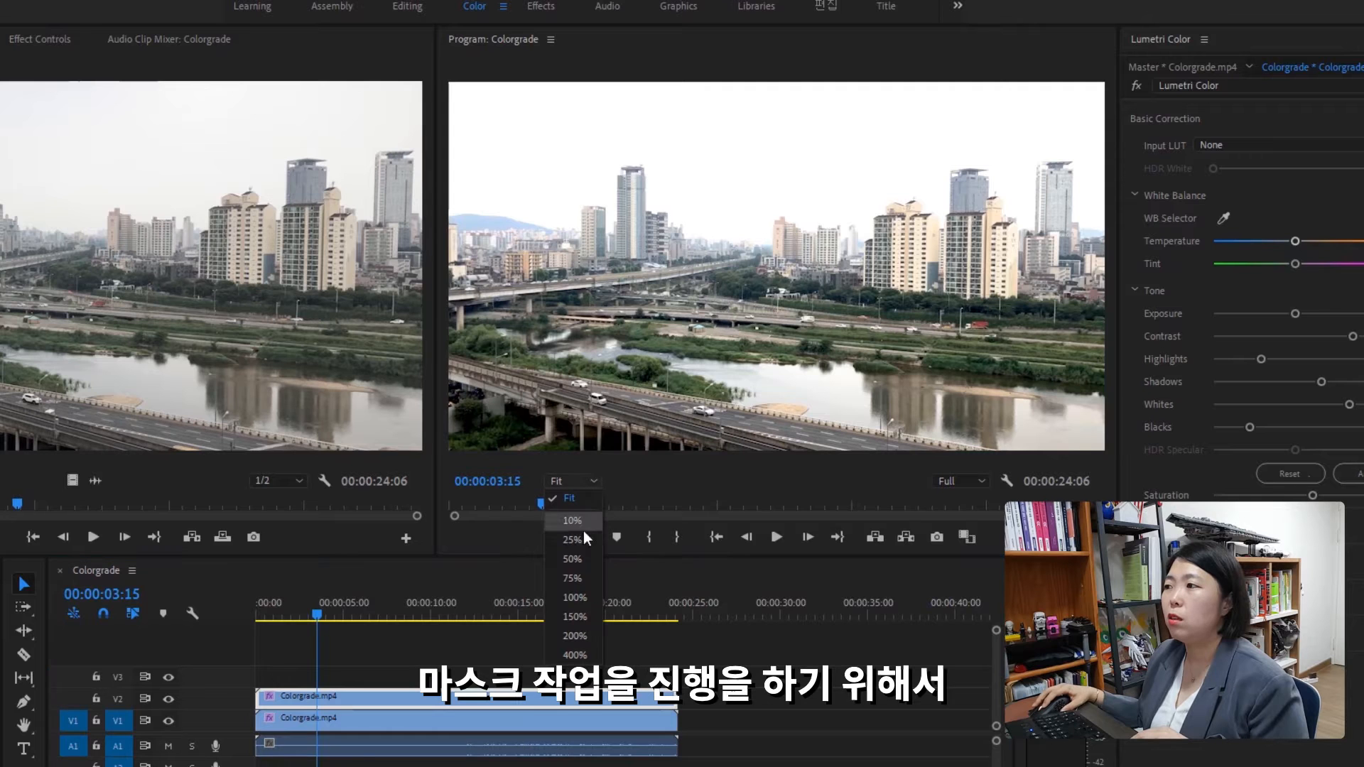
click(586, 577)
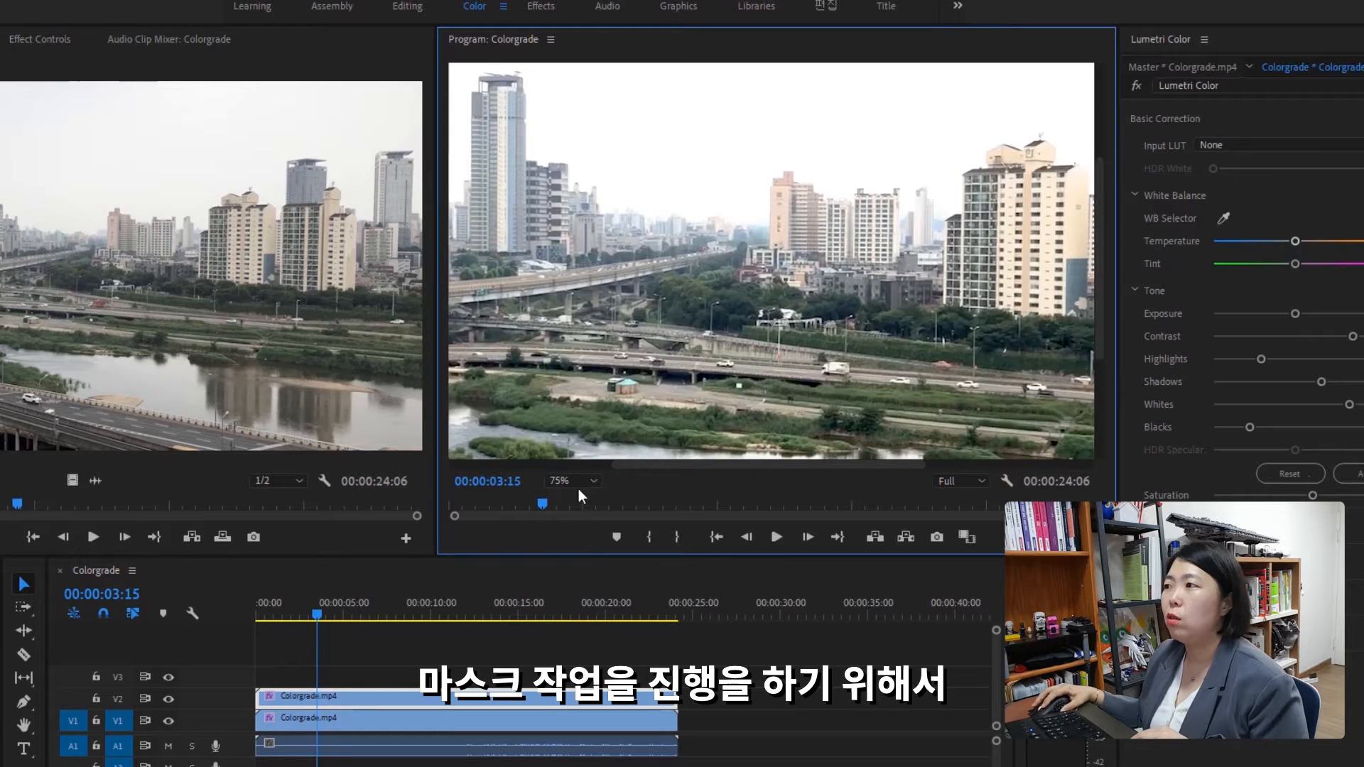
click(594, 481)
click(574, 597)
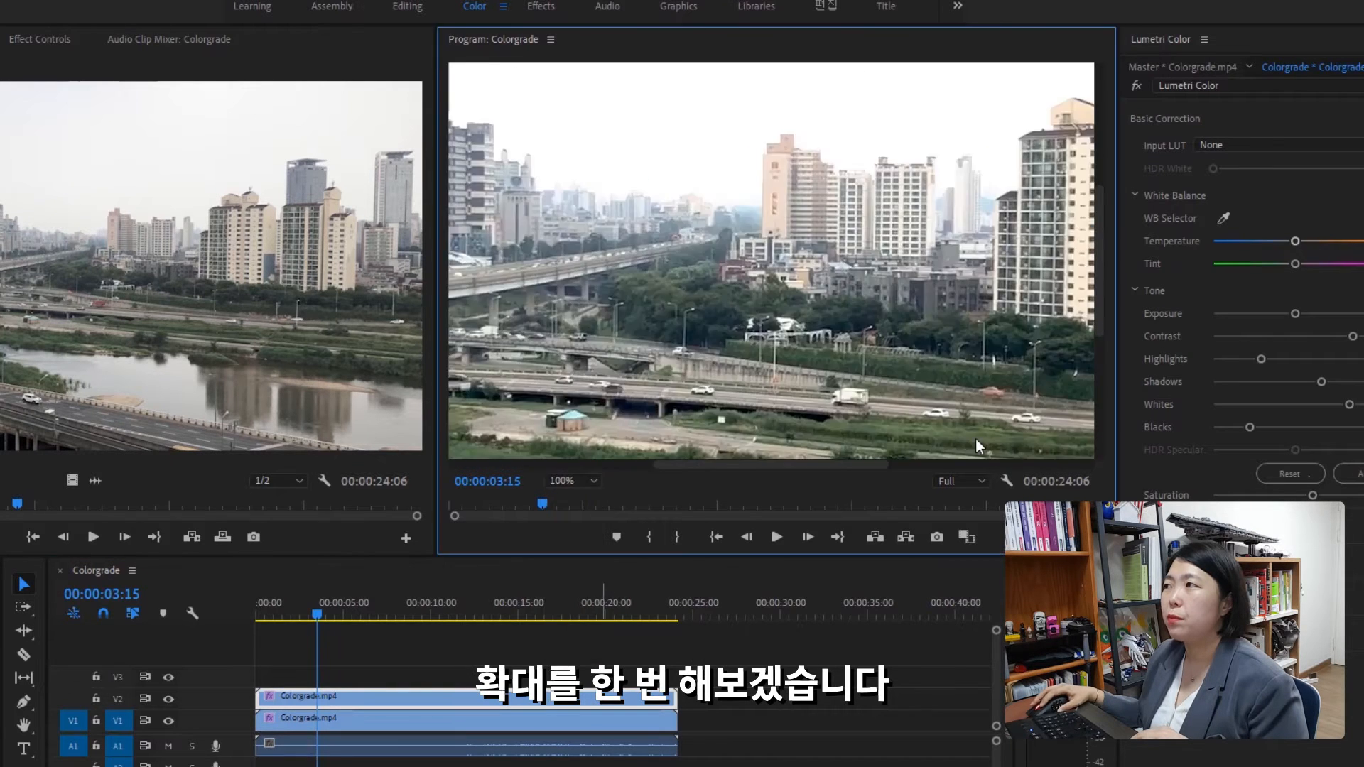
Step: Center the twin apartment towers in the program monitor, and make the monitor's panel wider and taller
click(24, 724)
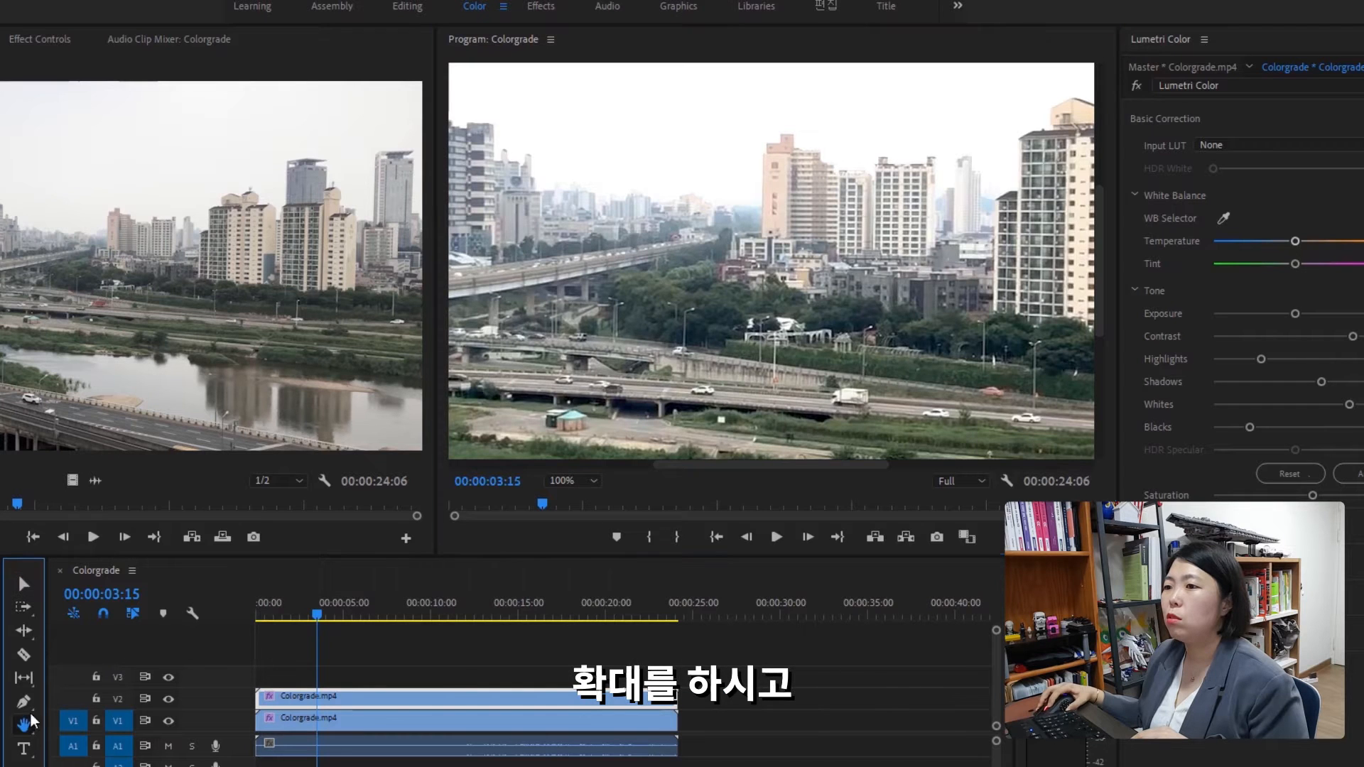
drag(779, 294, 596, 344)
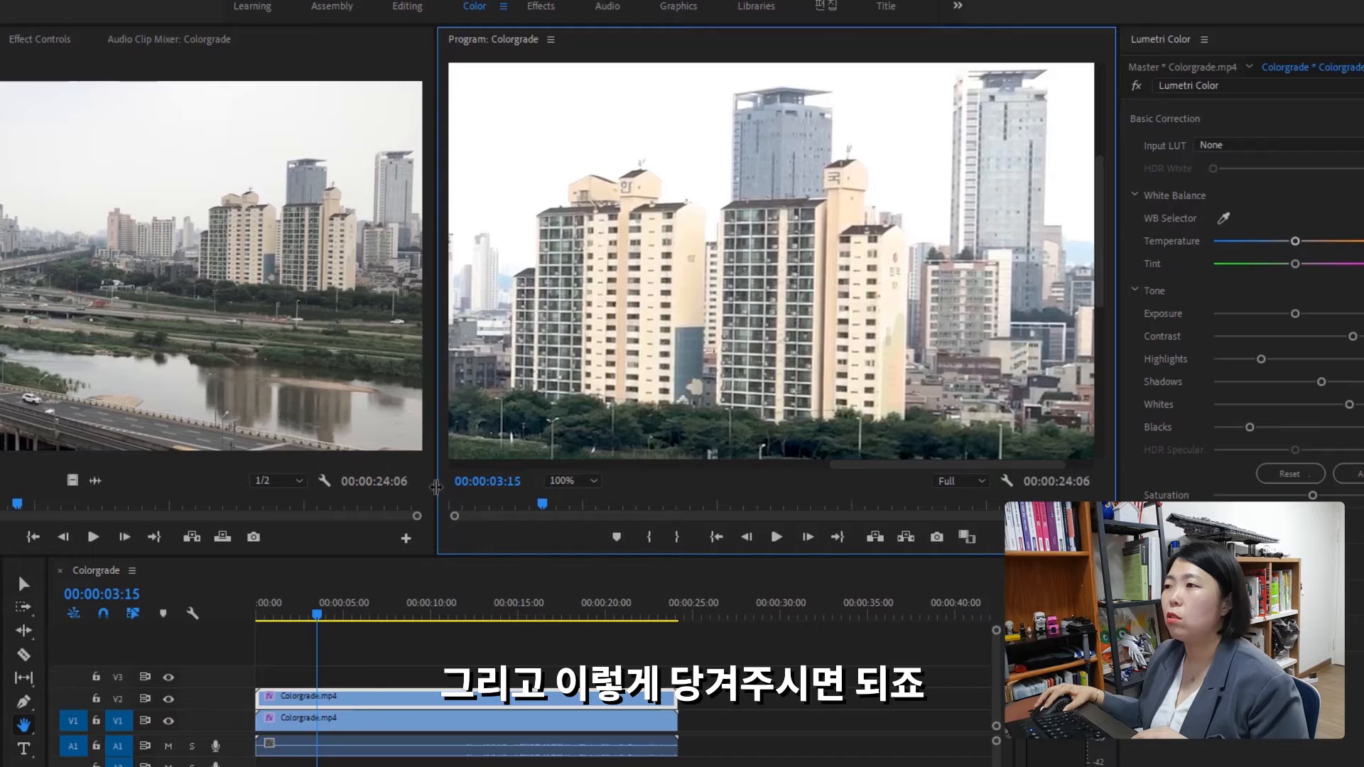
drag(432, 494, 92, 512)
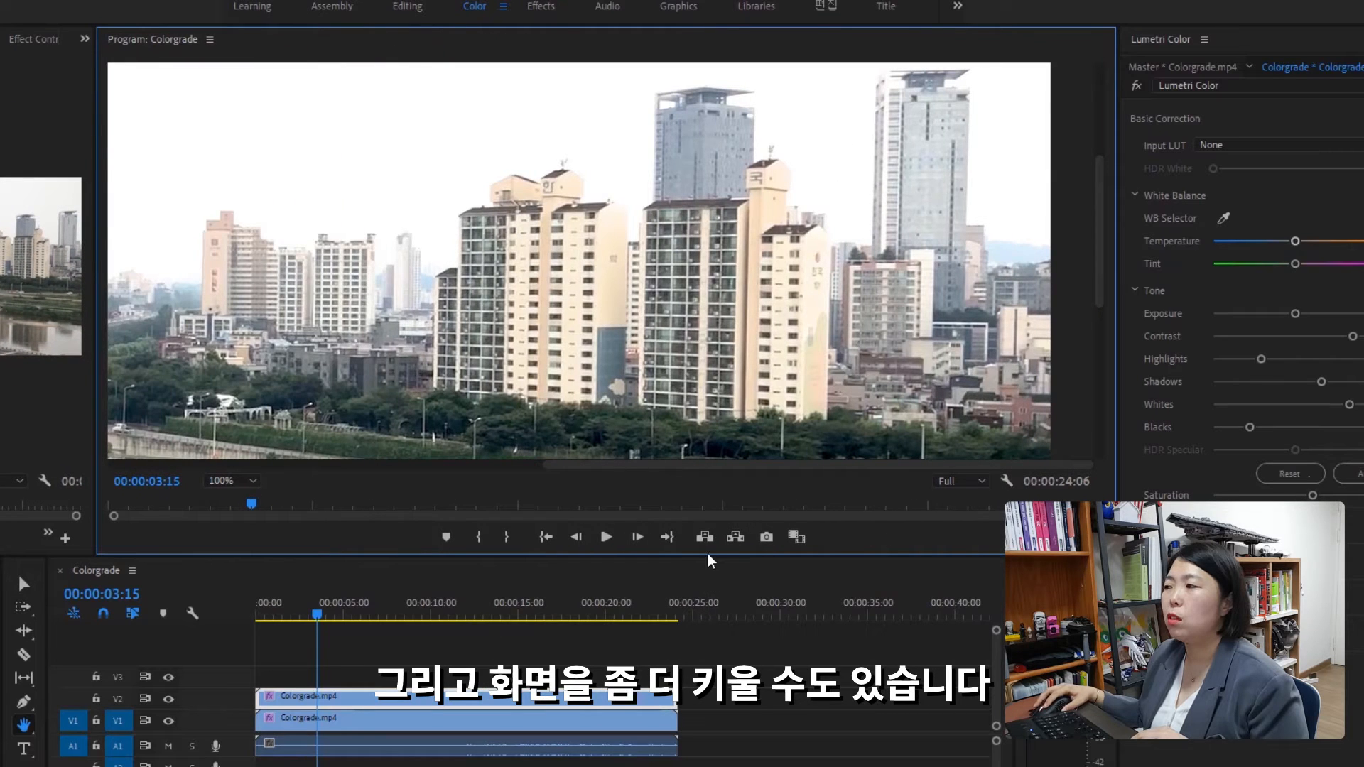
drag(708, 558, 701, 766)
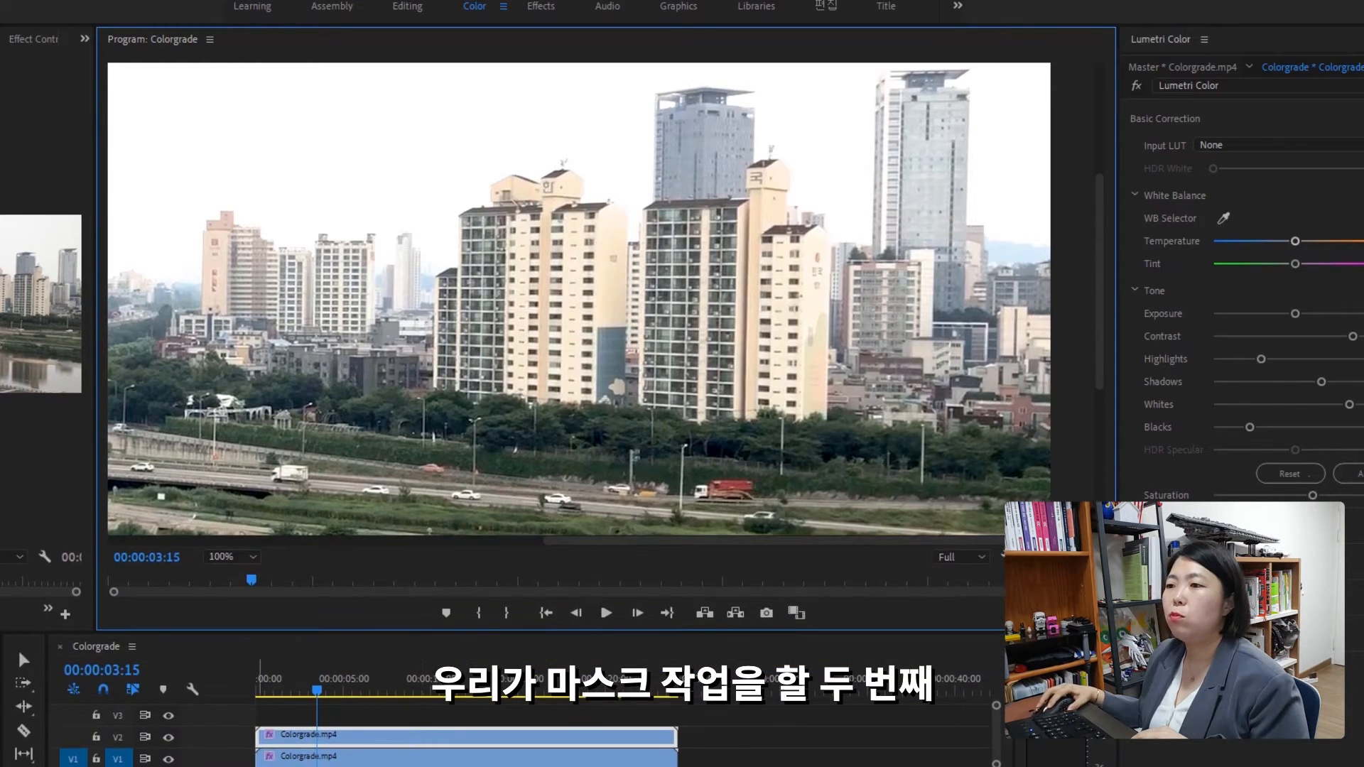
Step: Add a free-draw opacity mask to the Colorgrade.mp4 clip on track V2, and give the program monitor more height
click(24, 659)
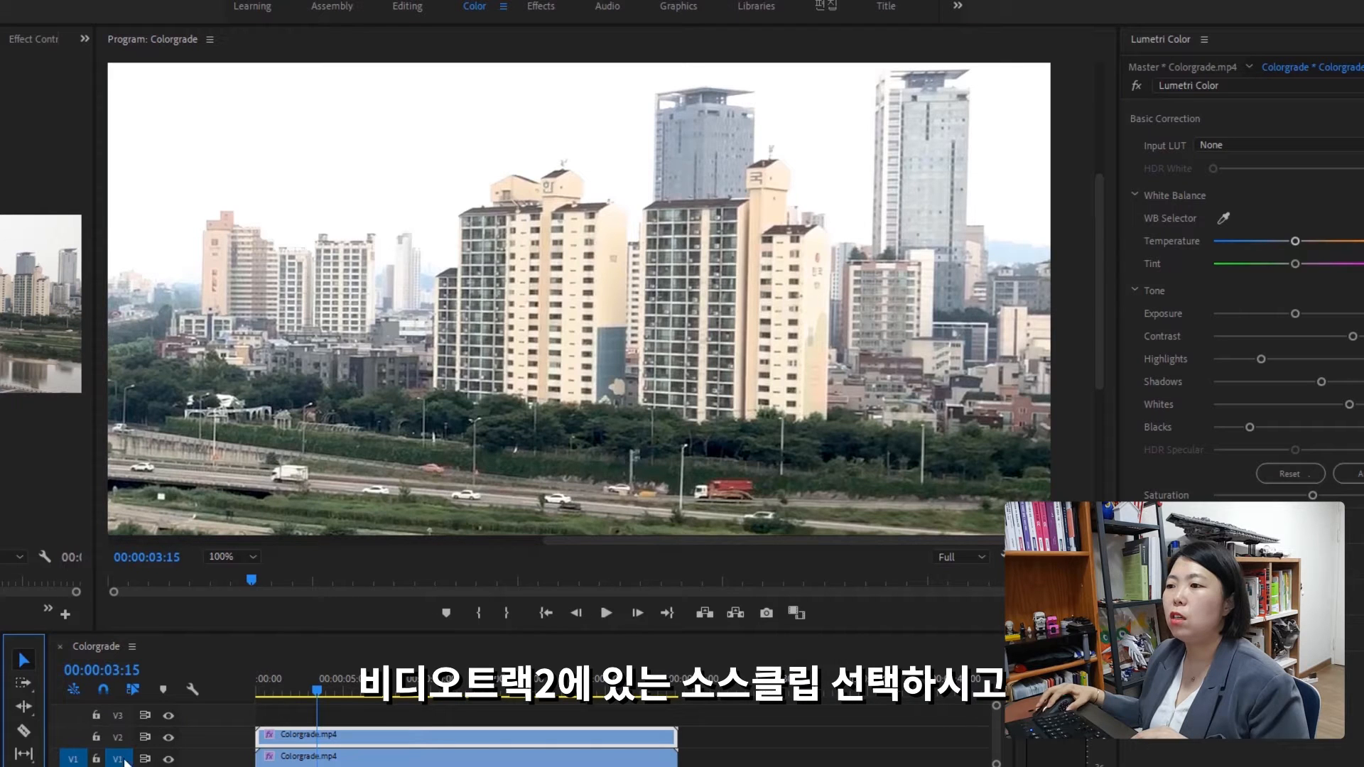
click(439, 734)
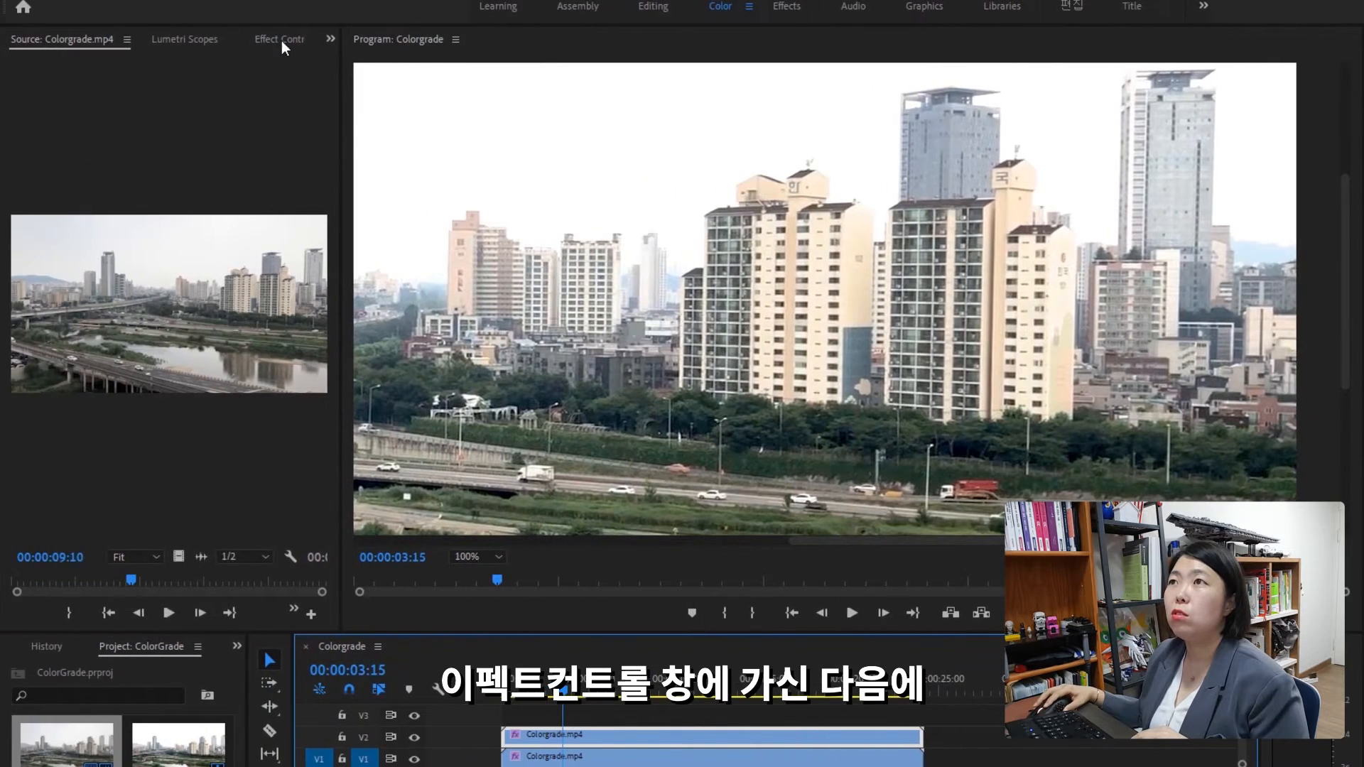
click(35, 41)
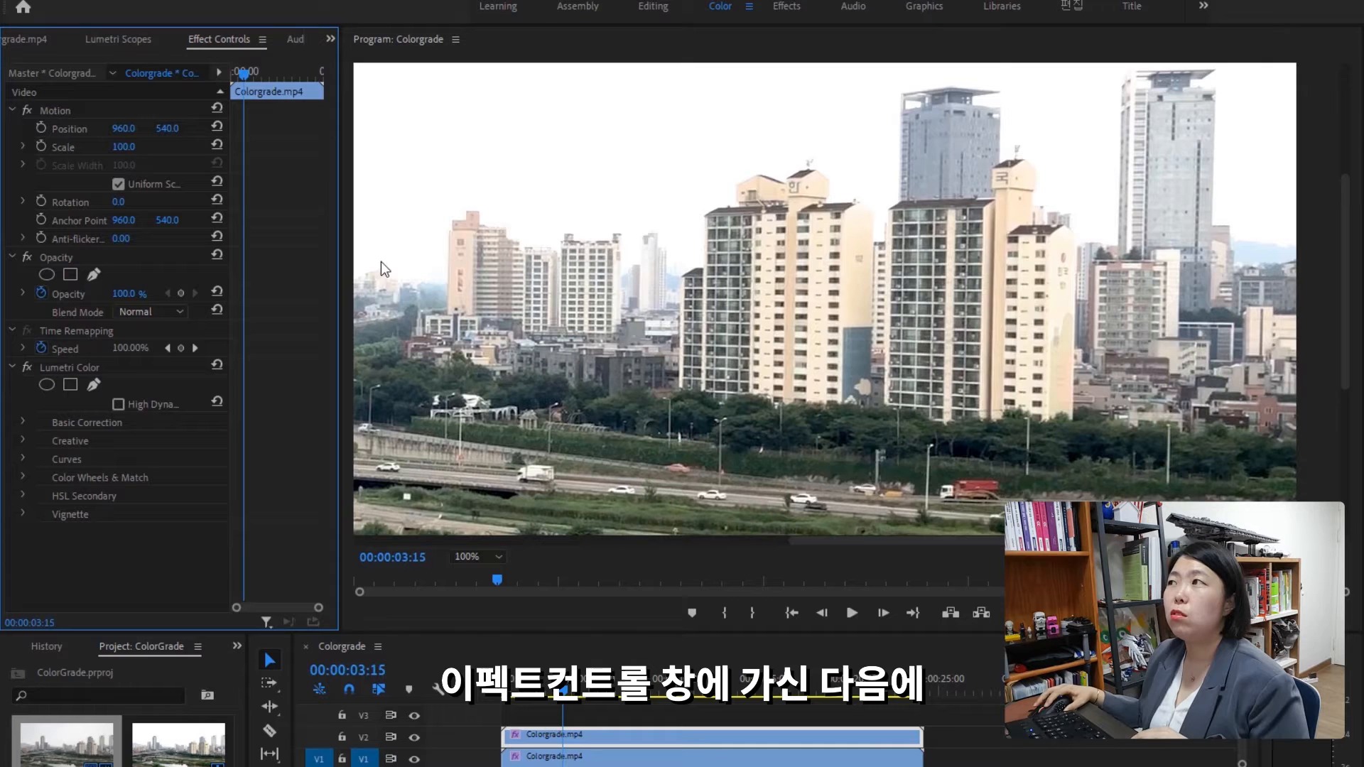
click(94, 275)
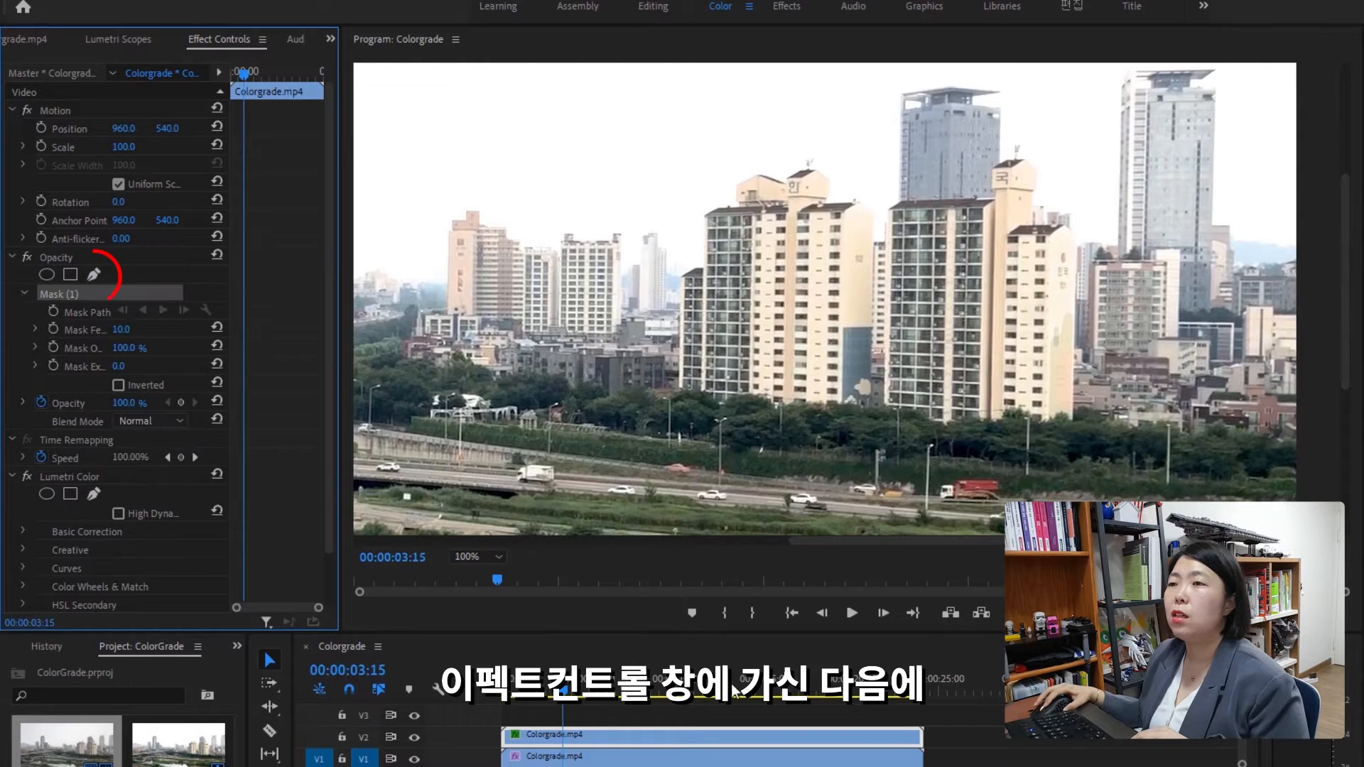
drag(702, 632, 696, 732)
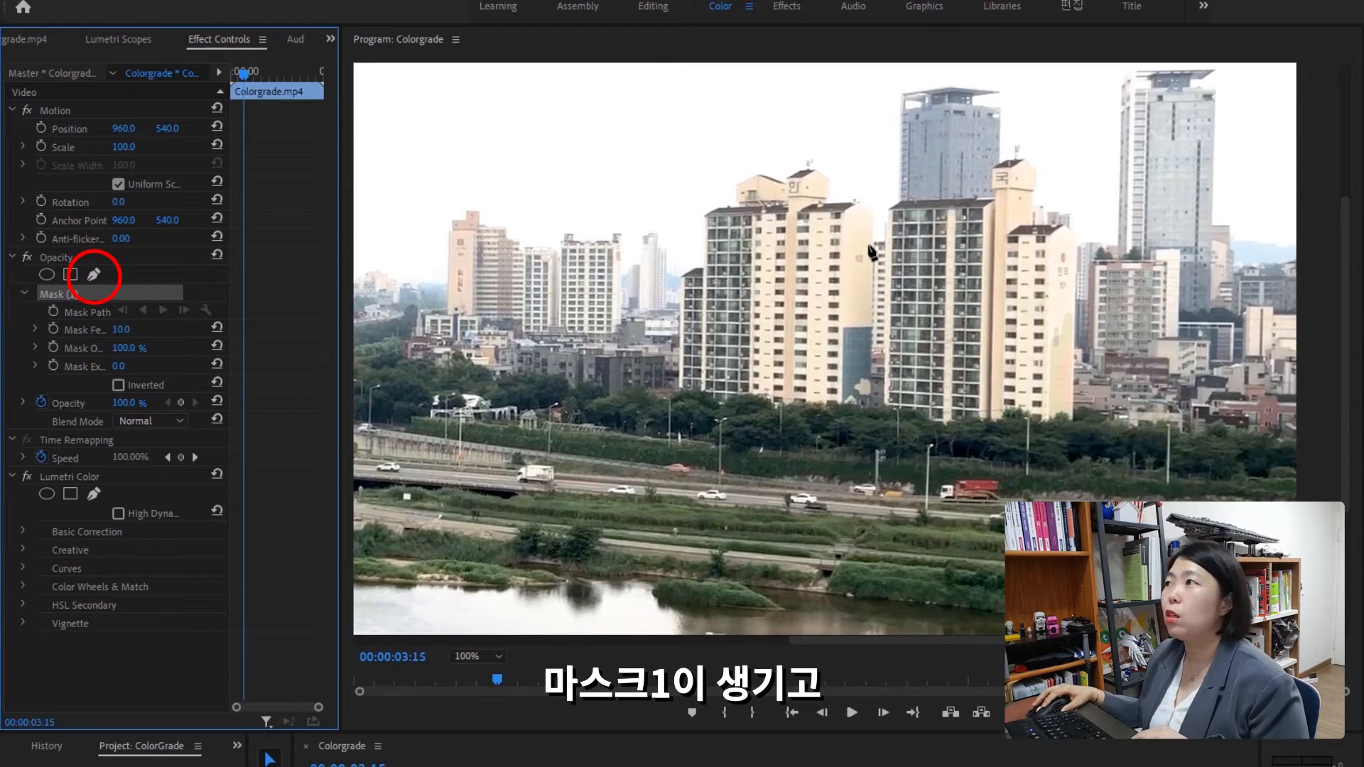
Step: Place the first five mask points from the first tower's right roof corner up to its rooftop peak
click(875, 213)
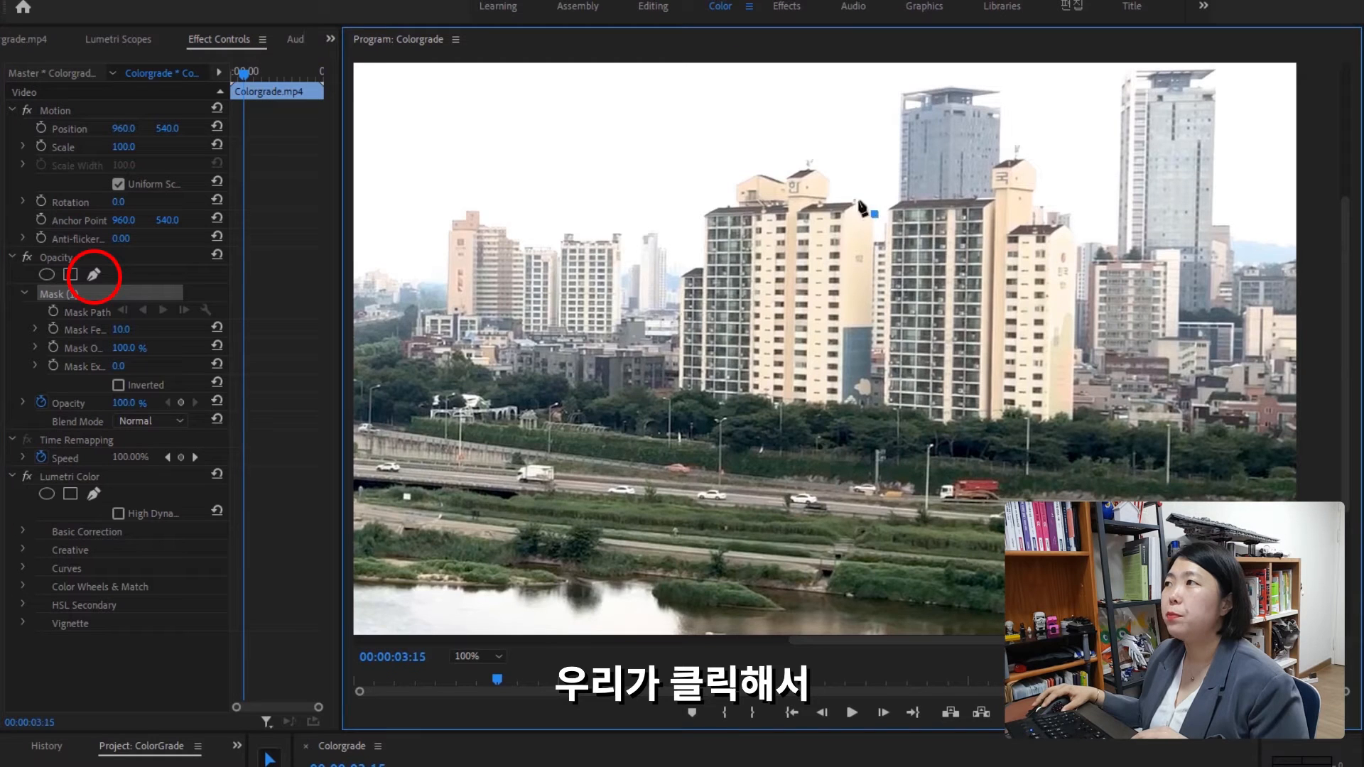
click(858, 198)
click(827, 200)
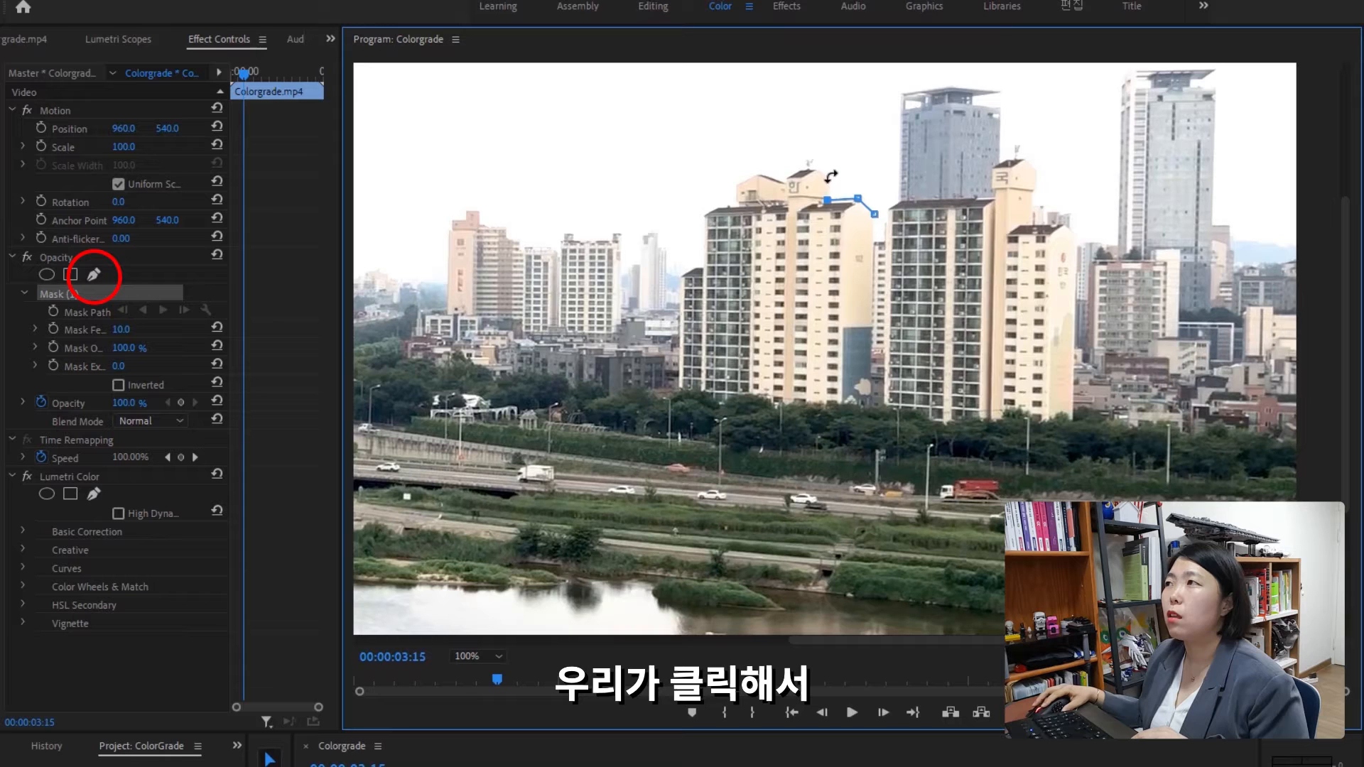
click(831, 174)
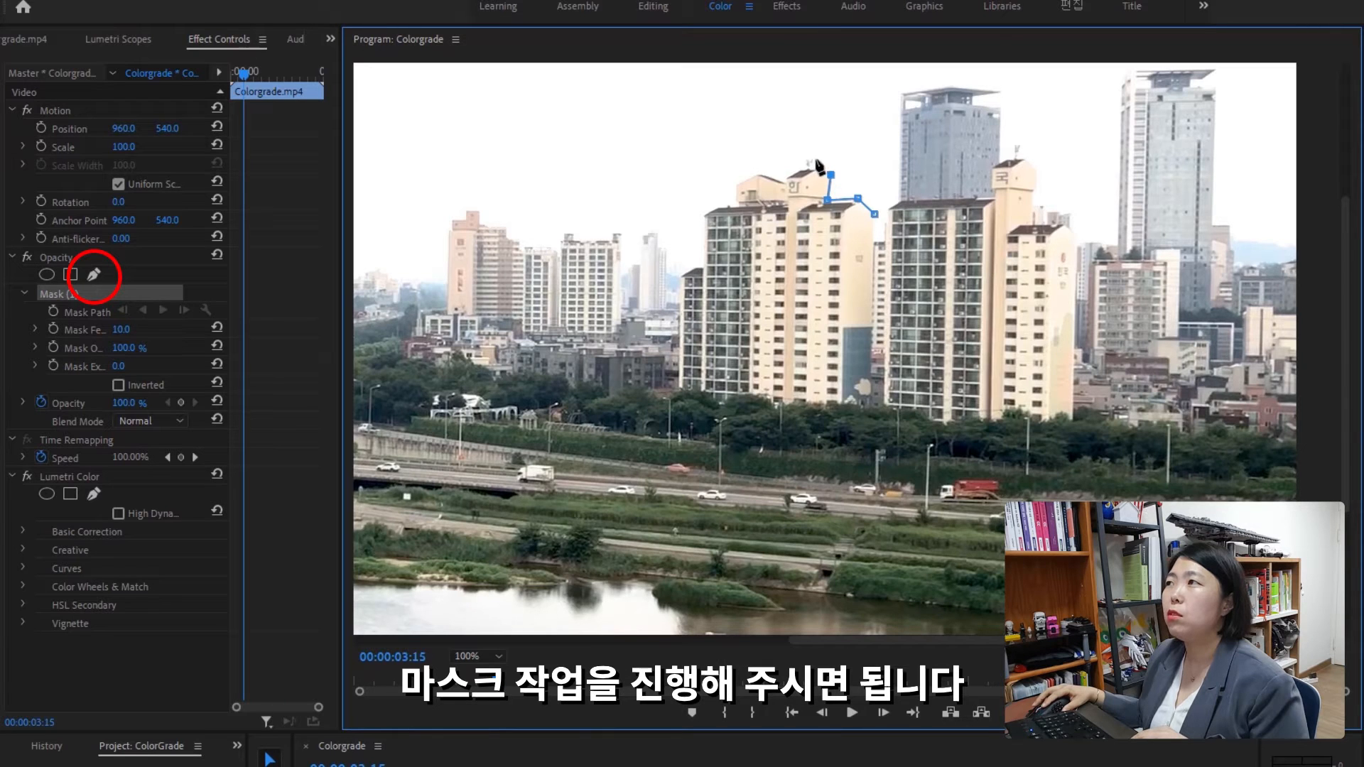
click(816, 161)
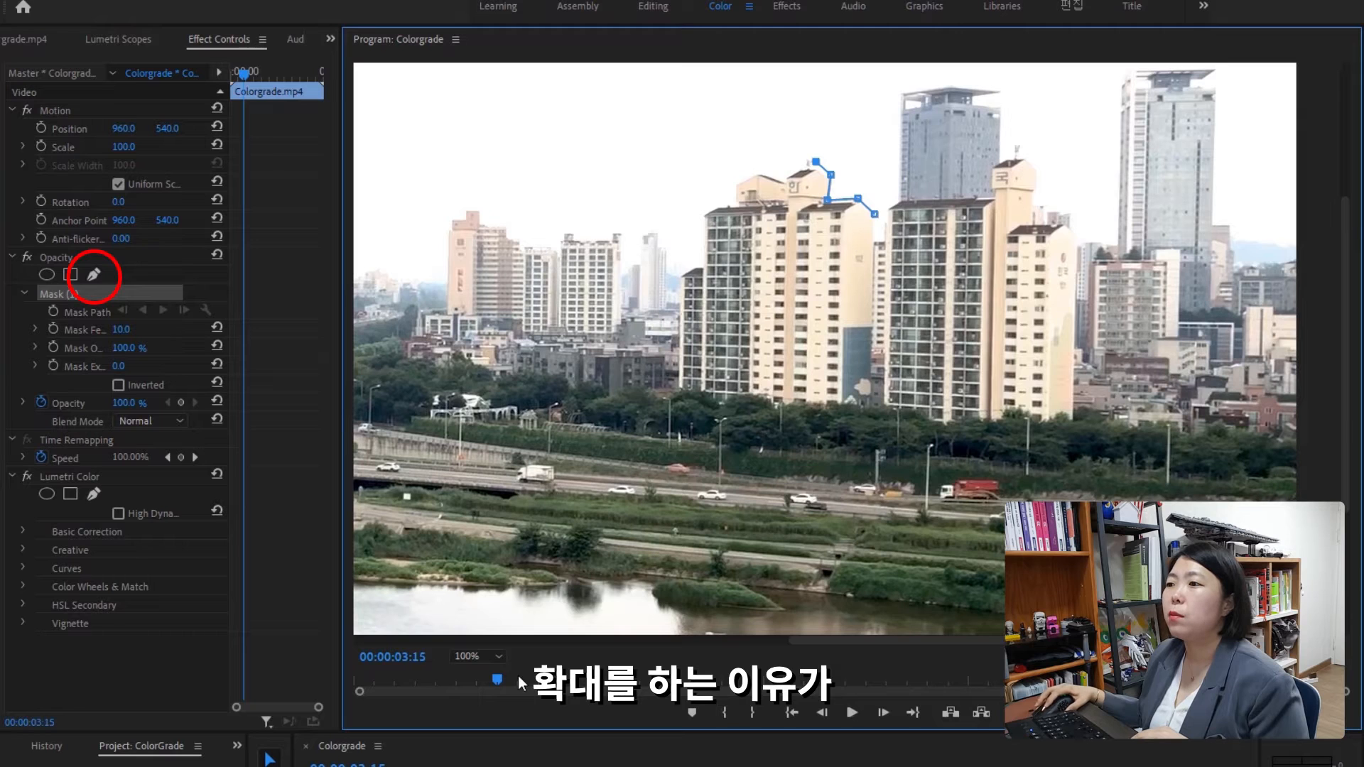
Step: Enlarge the program monitor preview to 150% and bring the first tower's whole roofline into view above the timeline
click(492, 657)
click(479, 766)
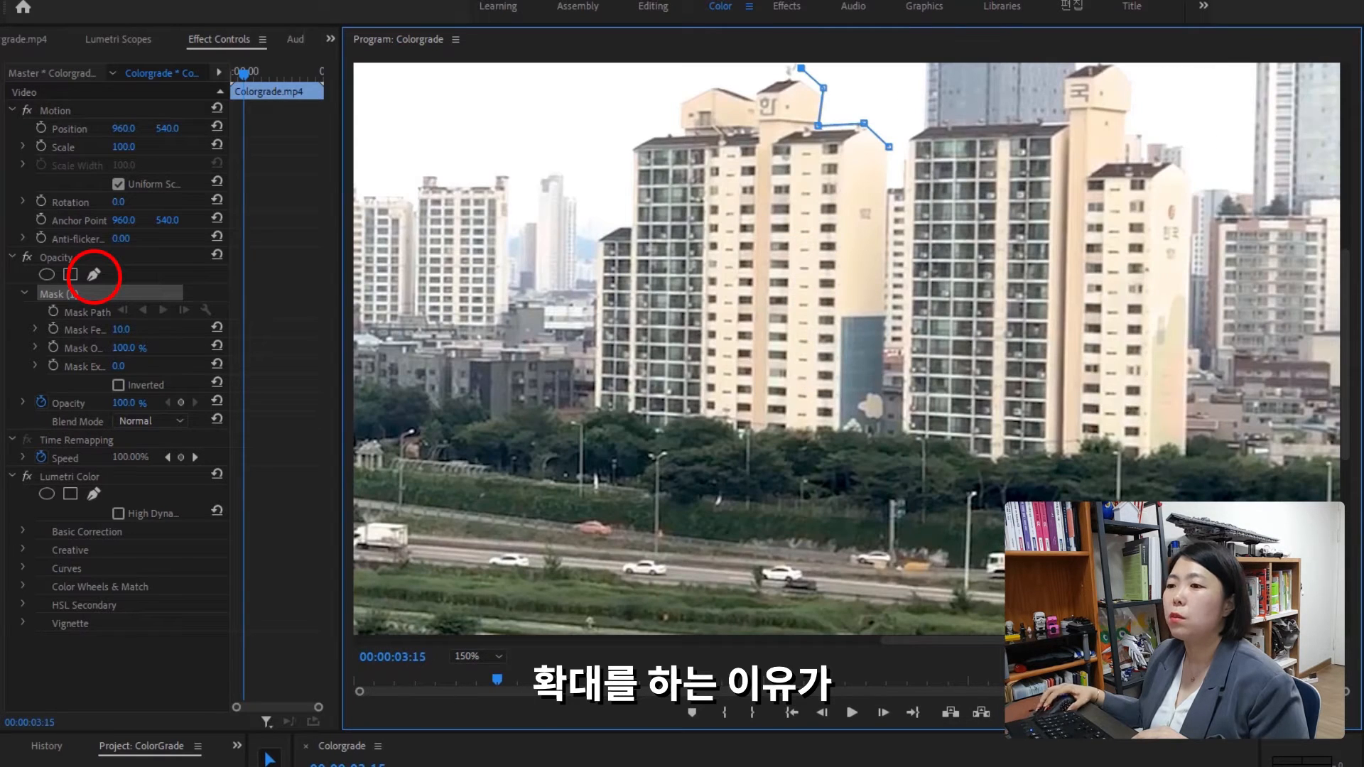
drag(277, 732, 277, 593)
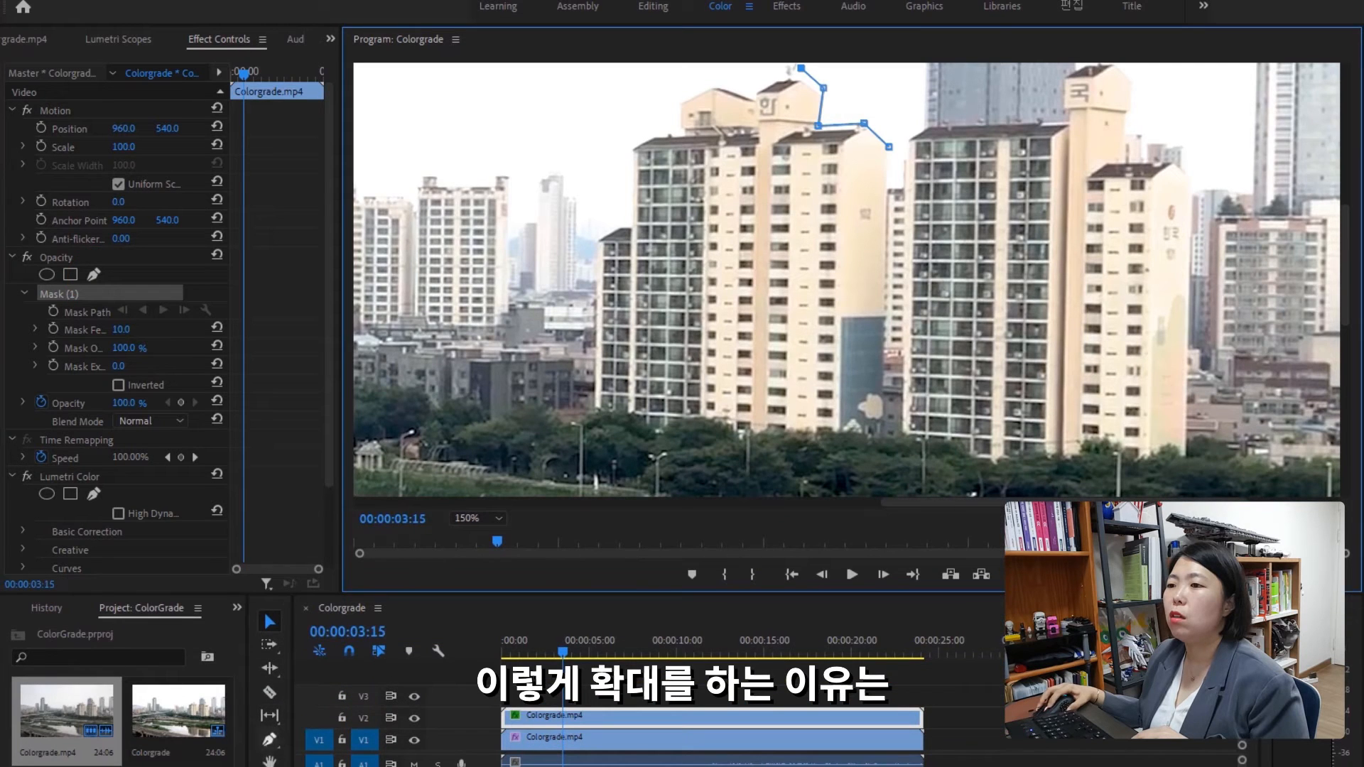
key(h)
drag(748, 153, 726, 311)
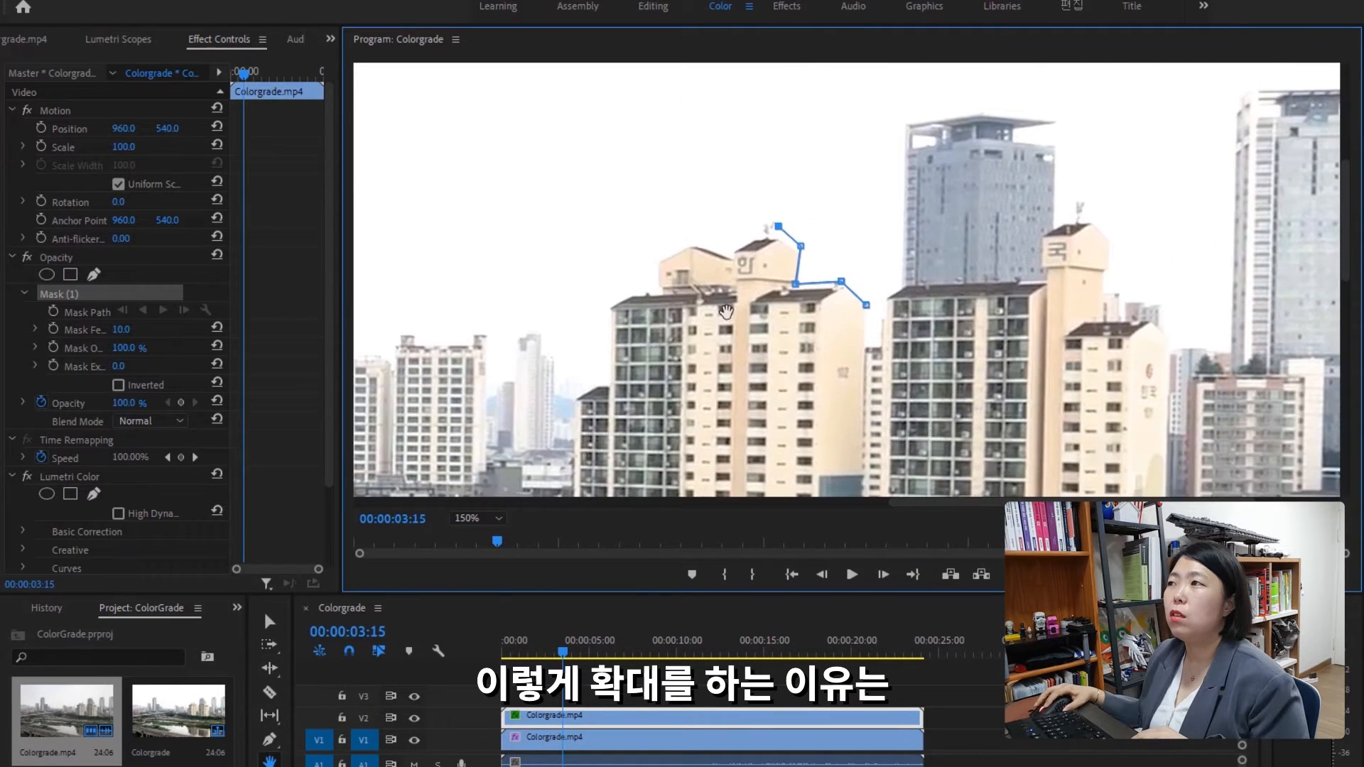
Step: Try starting another free-draw opacity mask, delete it, and reselect Mask (1) for editing with the Pen tool
click(93, 274)
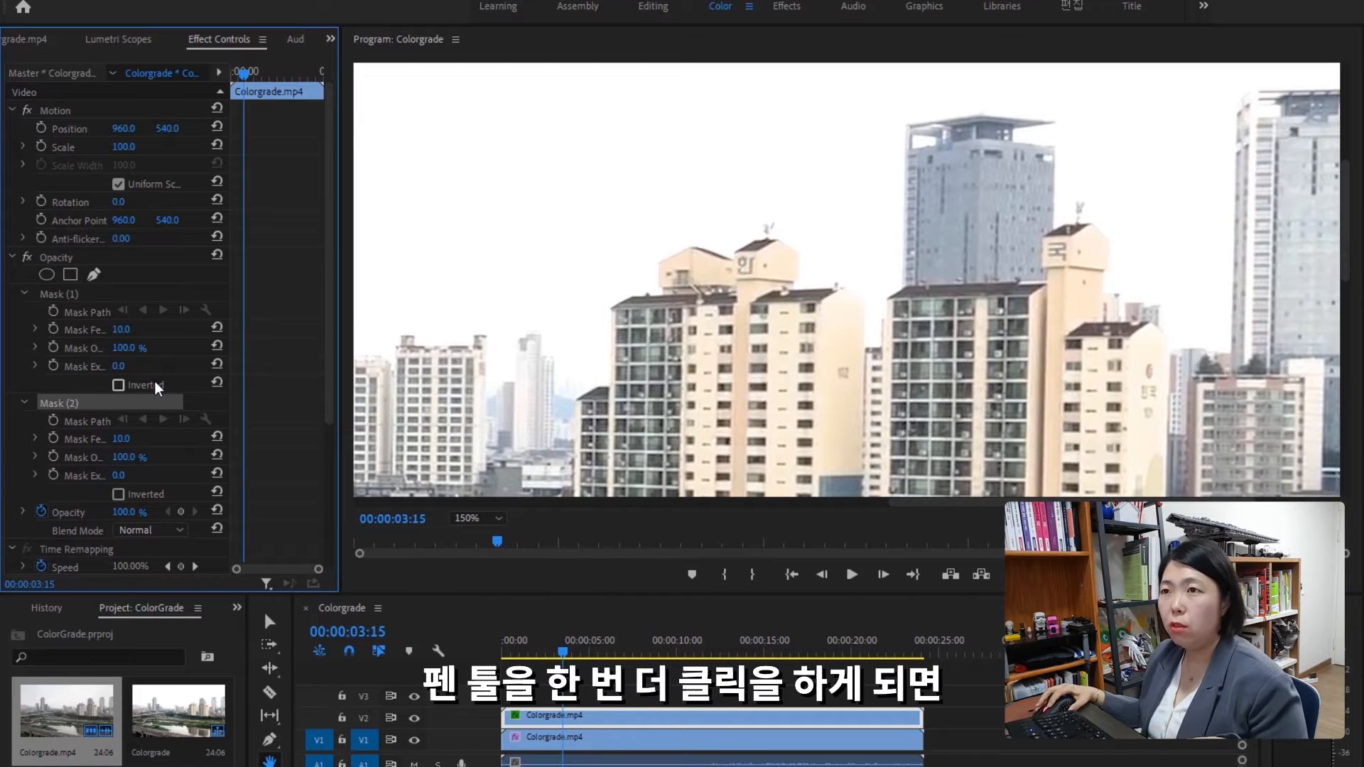
key(Delete)
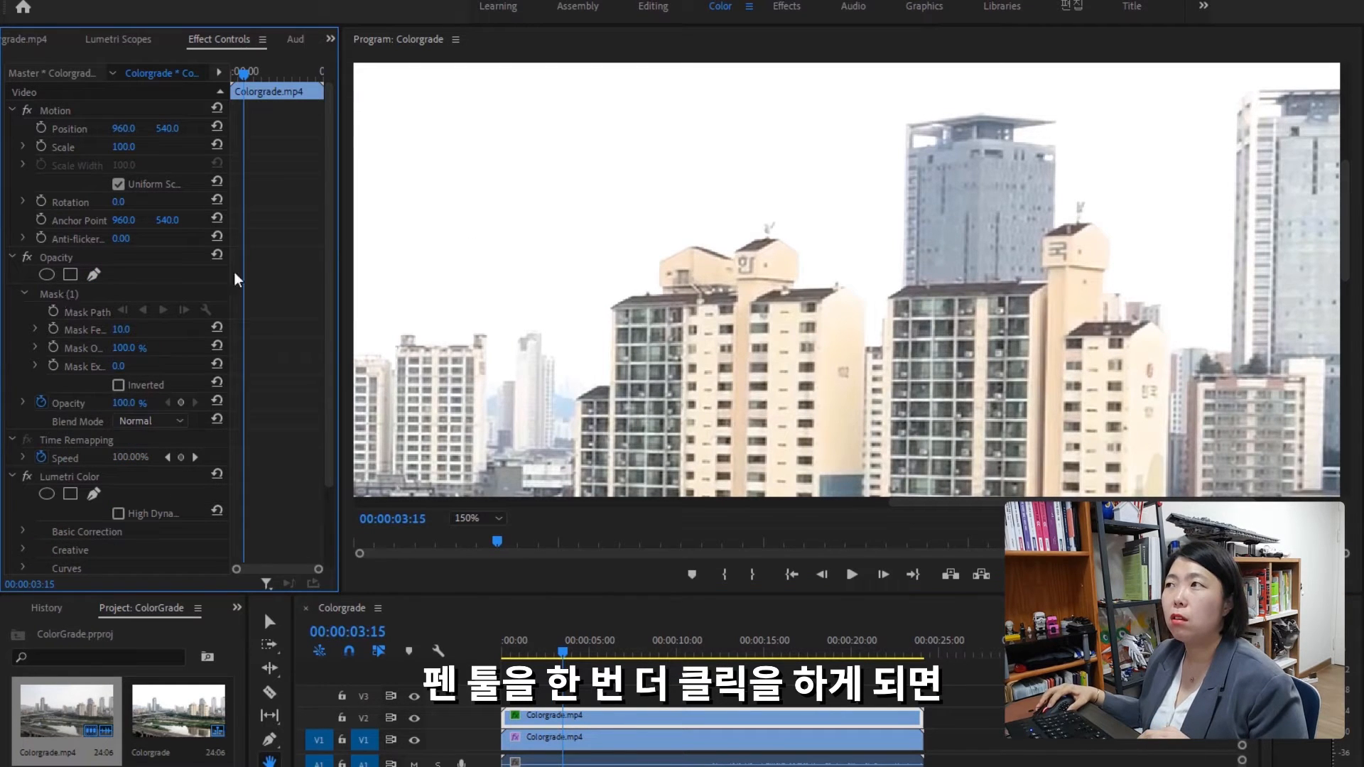
click(70, 294)
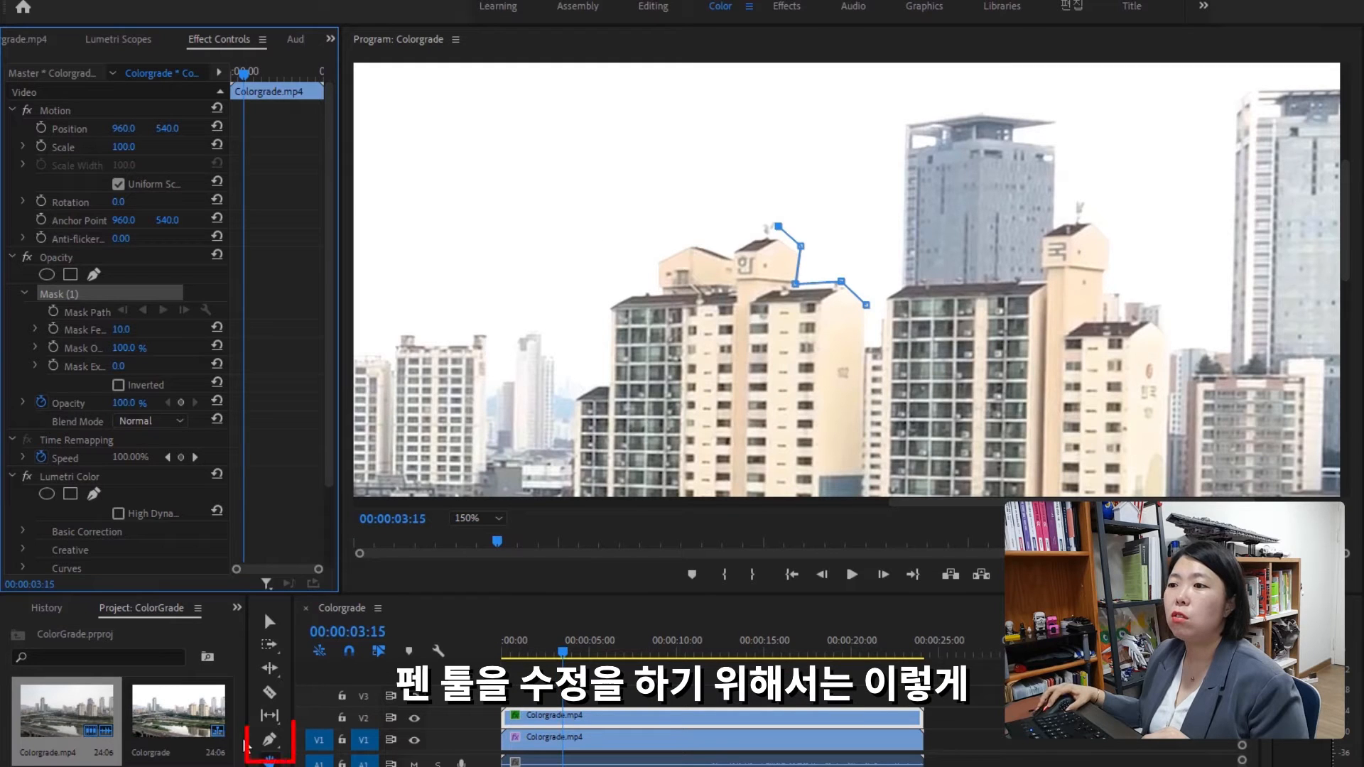
click(272, 740)
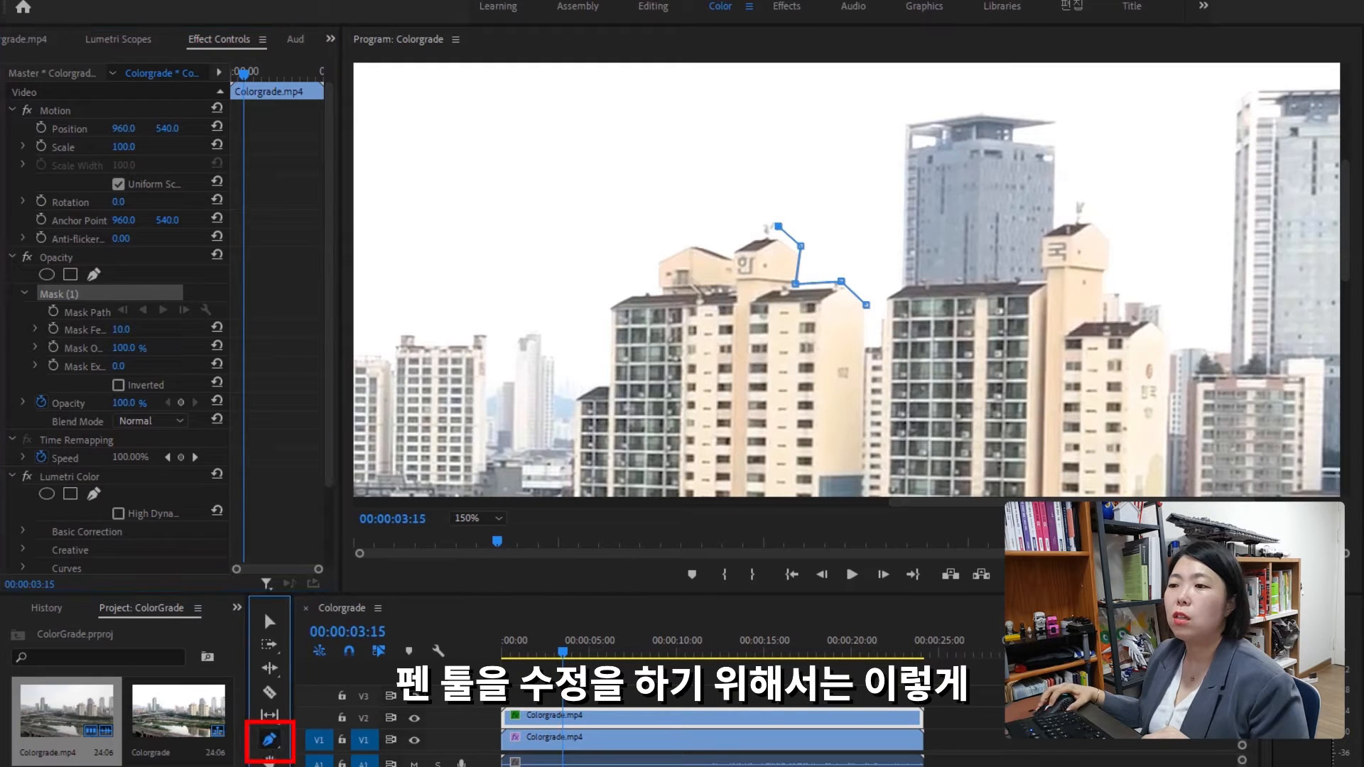
Step: Extend the mask path over the first tower's rooftop peak, and reposition its points to fit the roof edges
click(778, 229)
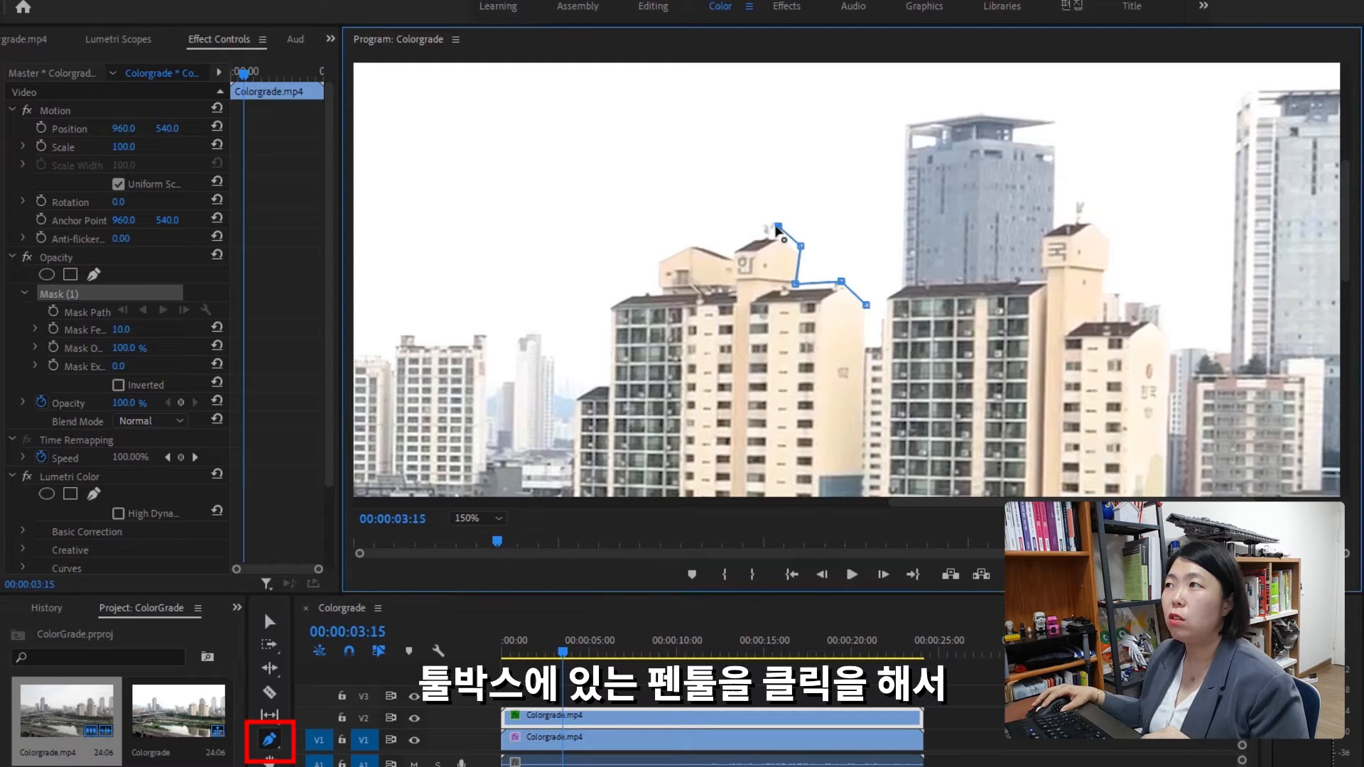
click(732, 250)
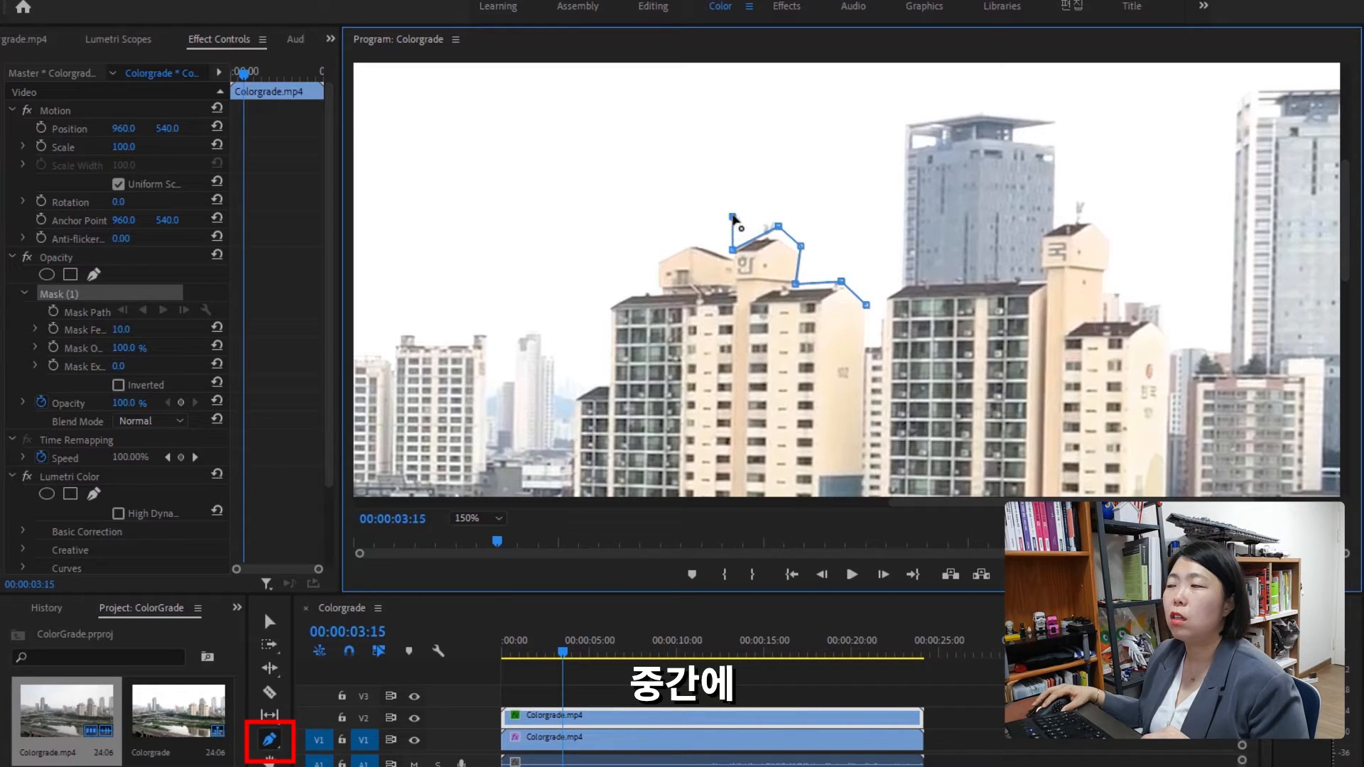
click(697, 243)
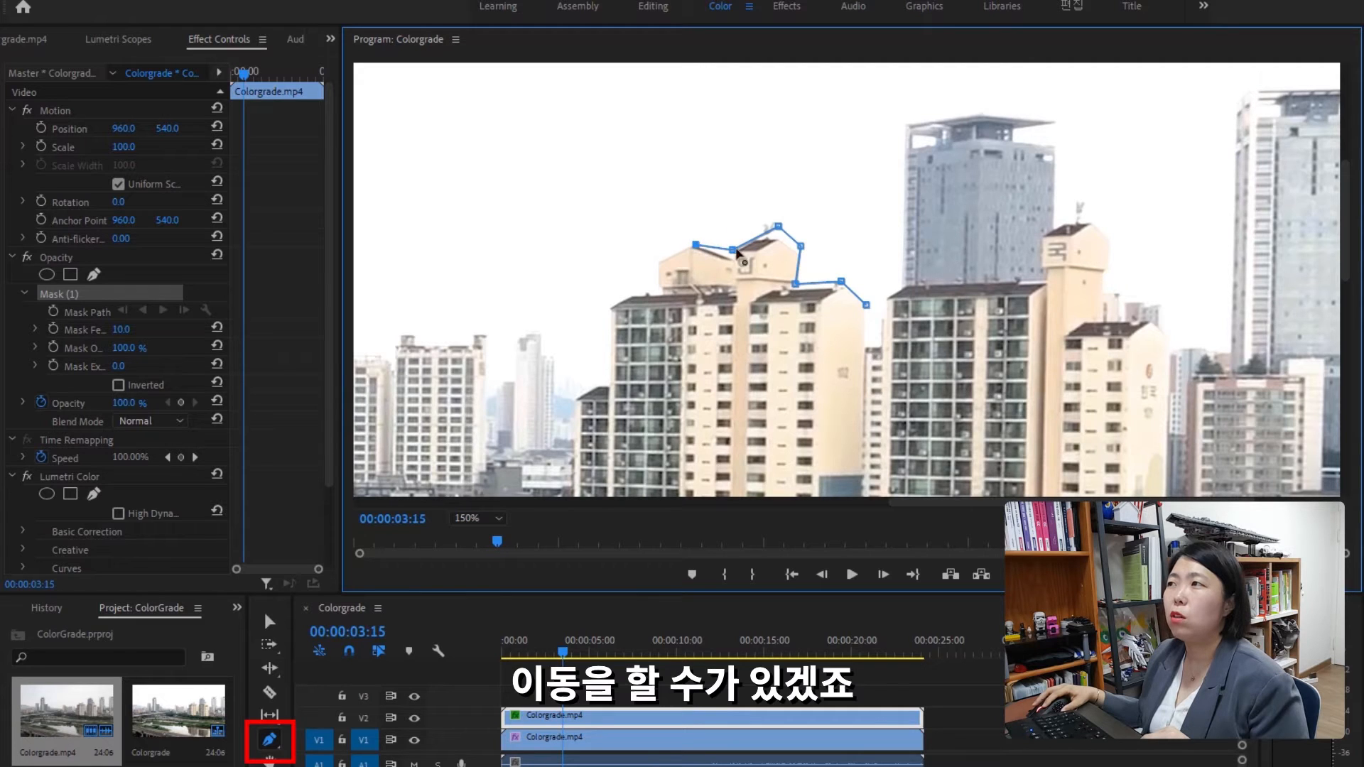
drag(732, 250, 801, 280)
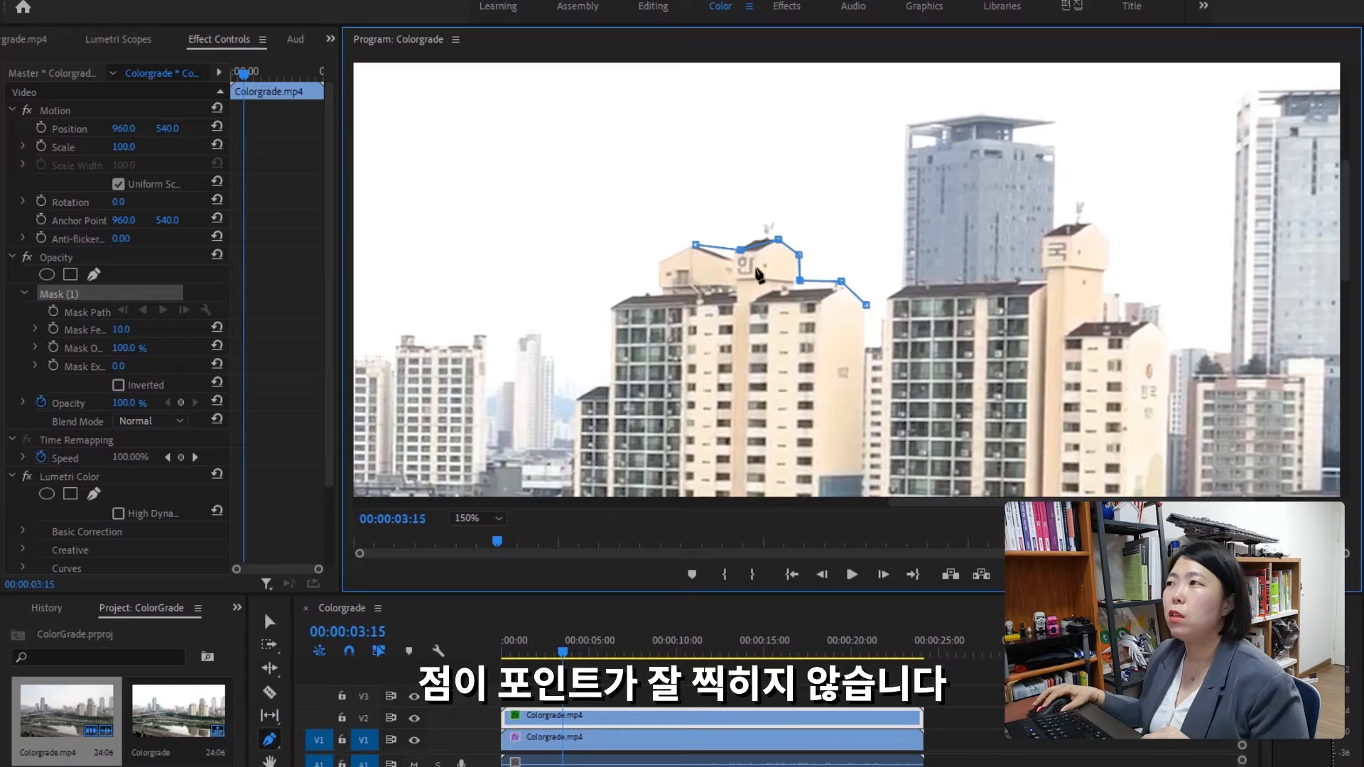
mouse_move(741, 250)
mouse_down()
mouse_move(758, 240)
mouse_move(737, 253)
mouse_up()
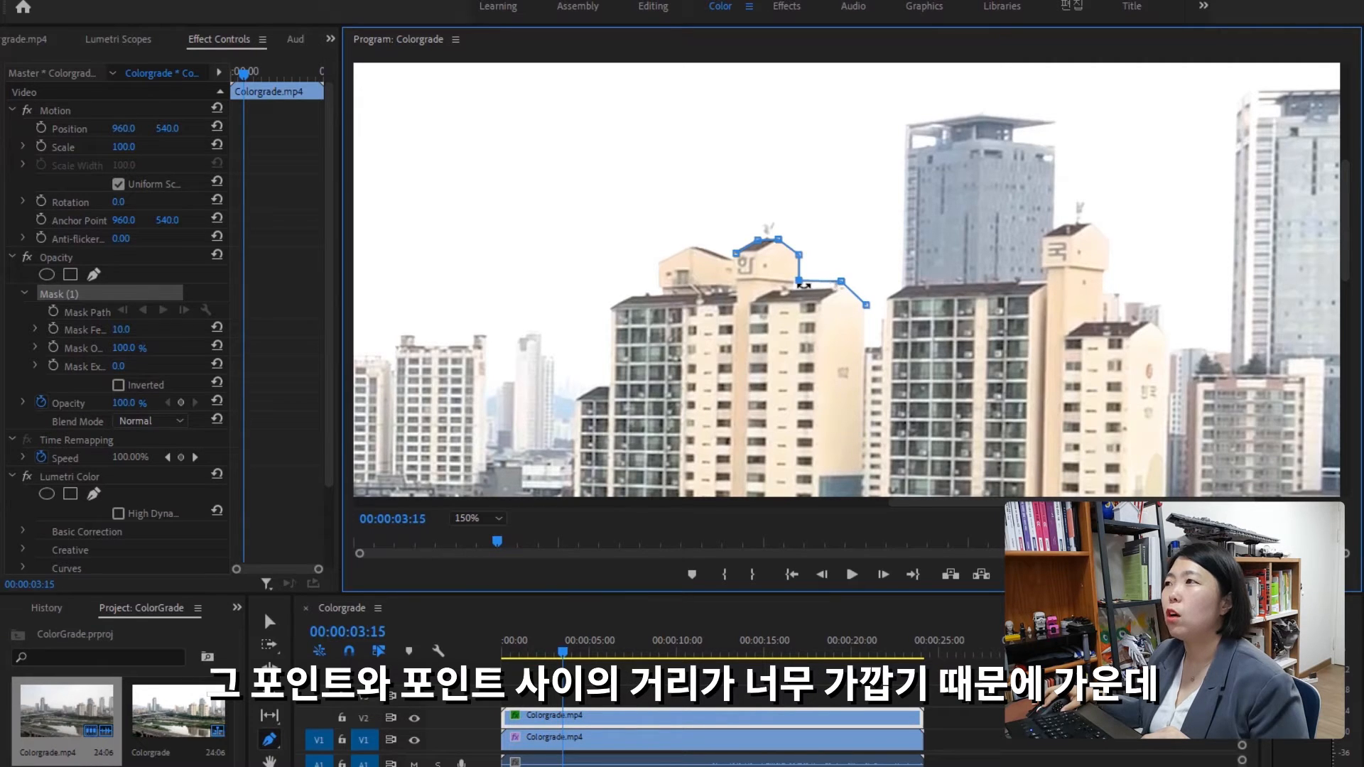
drag(841, 282, 801, 289)
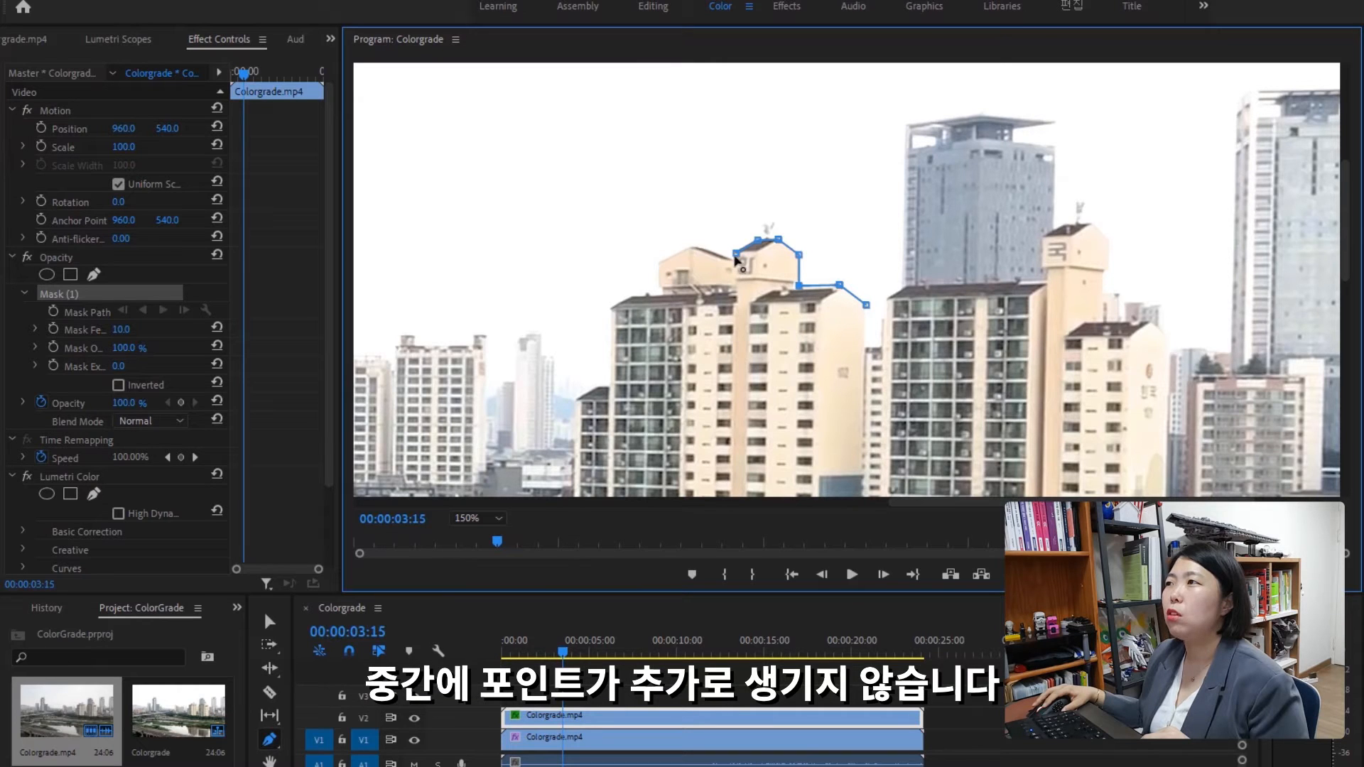
Step: Continue the mask path around the smaller rooftop structure left of the peak, adjusting the points to its outline
click(694, 244)
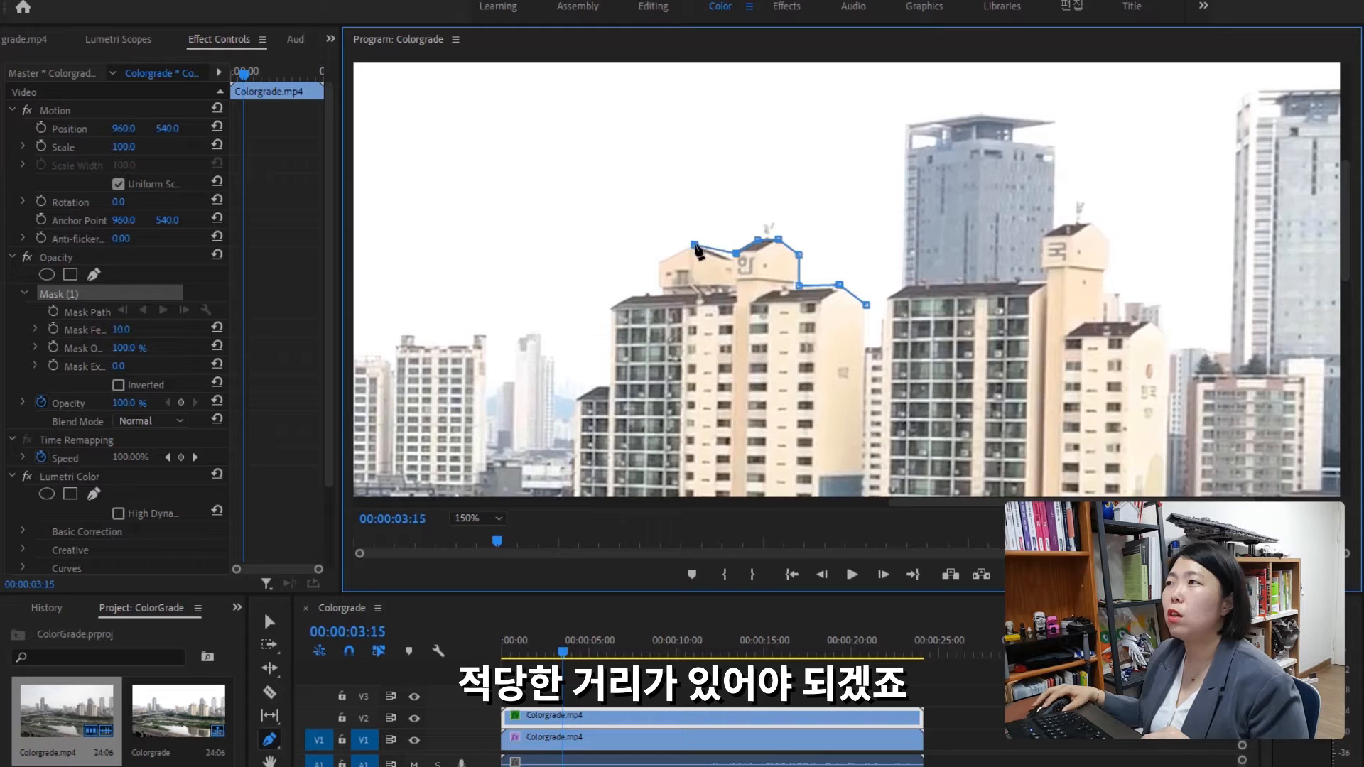
drag(696, 245, 735, 263)
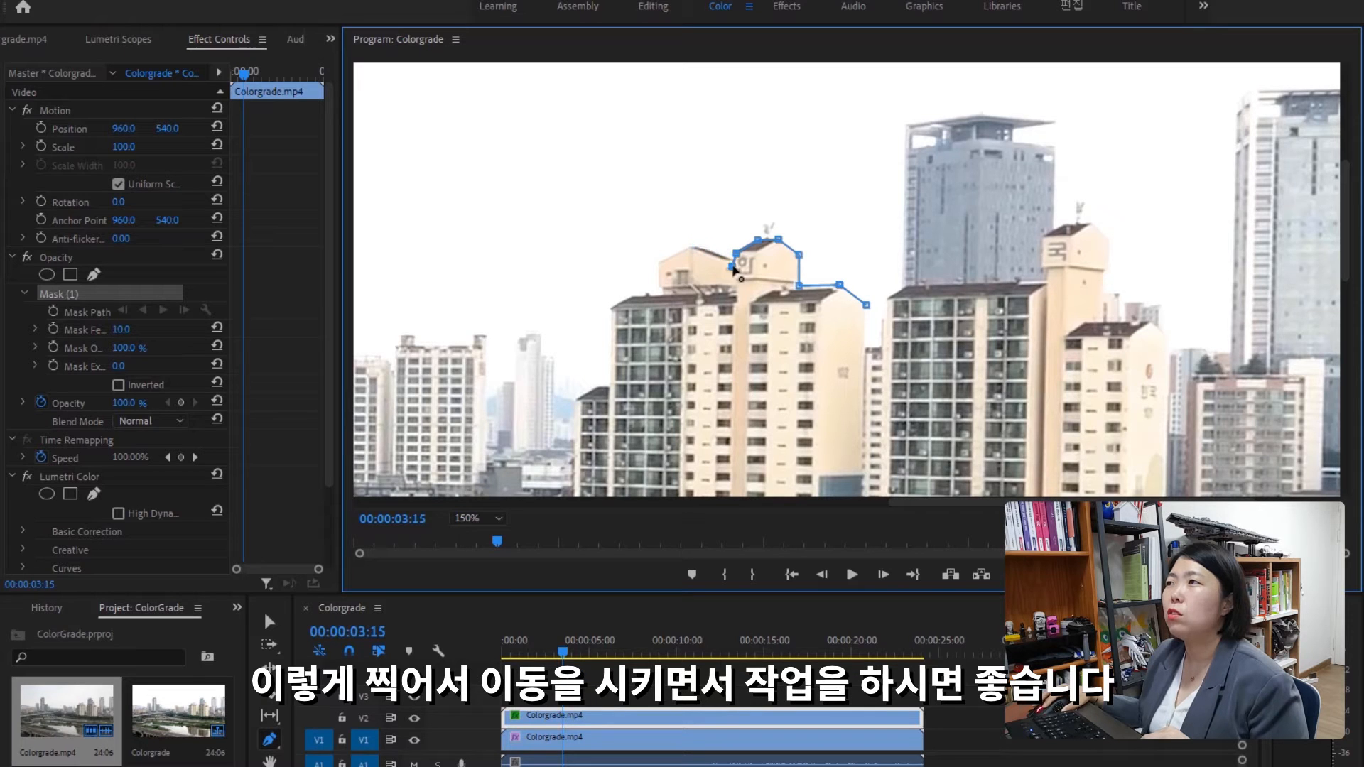
click(693, 246)
click(658, 262)
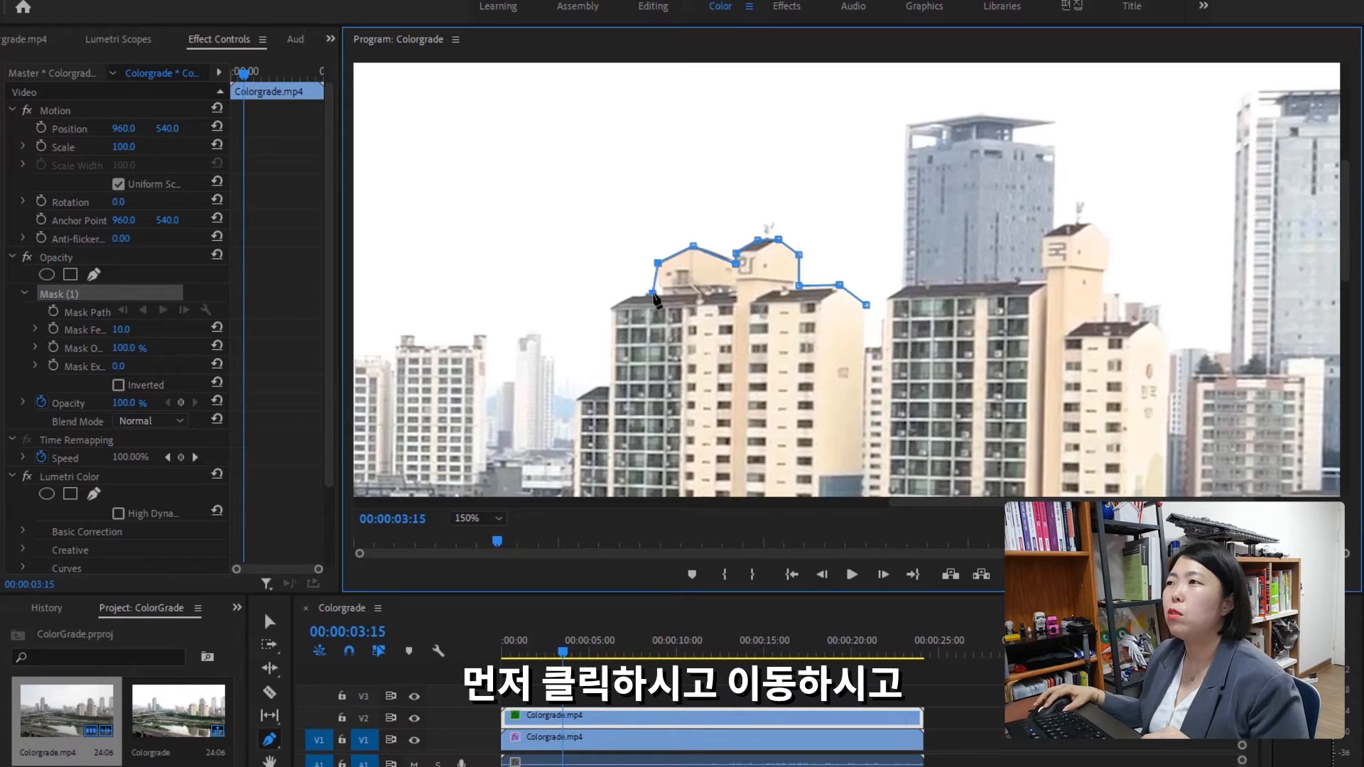
drag(652, 293, 658, 287)
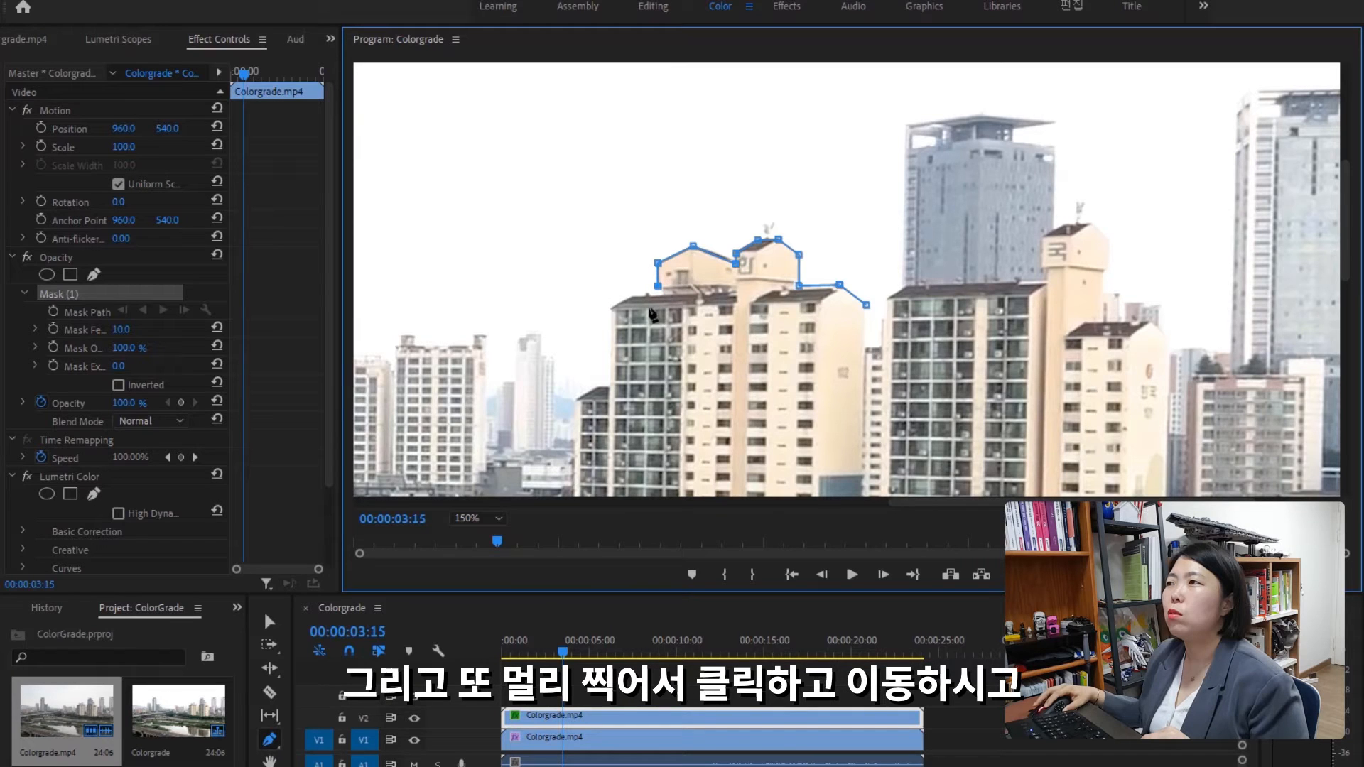
drag(647, 309, 667, 300)
click(628, 294)
drag(630, 295, 636, 305)
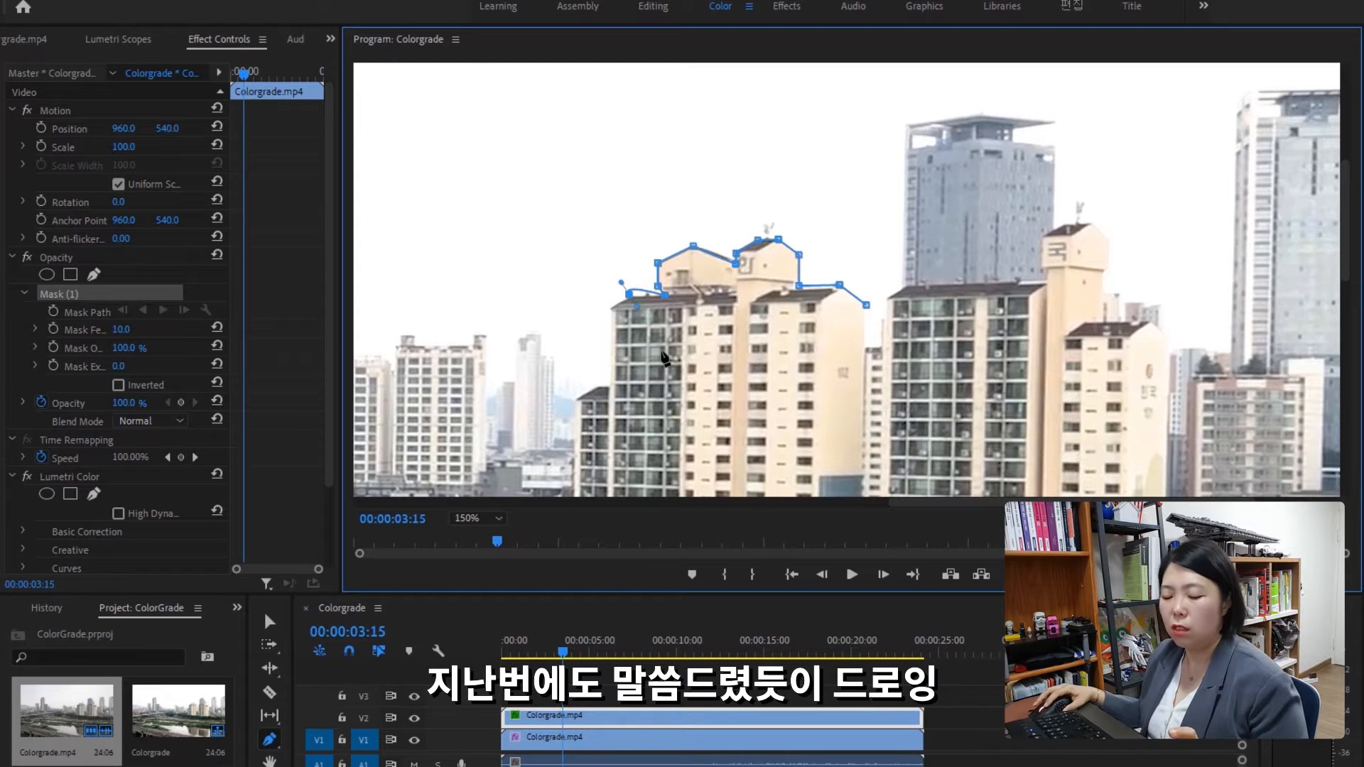
key(ctrl+z)
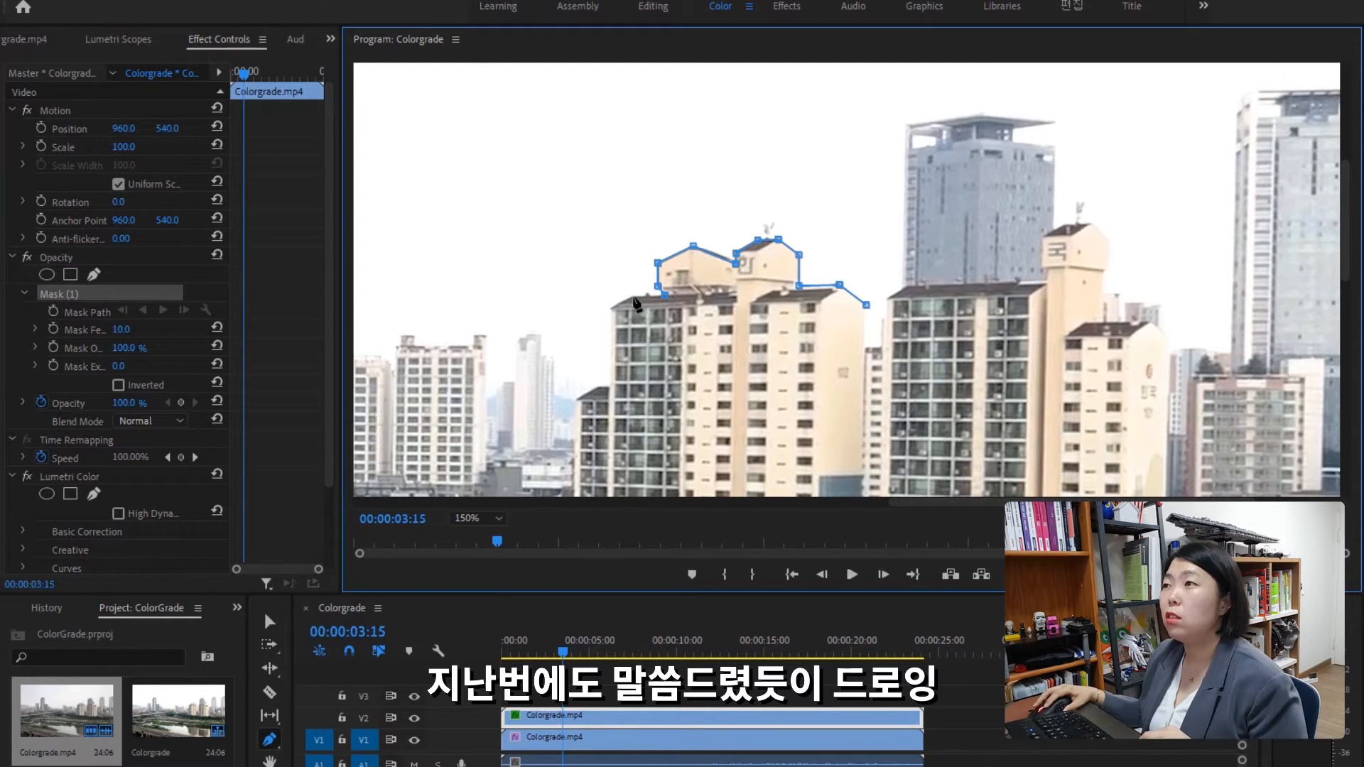
Step: Continue the mask path along the first tower's left roof edge and down to the outer corner of its lower roof section
click(633, 296)
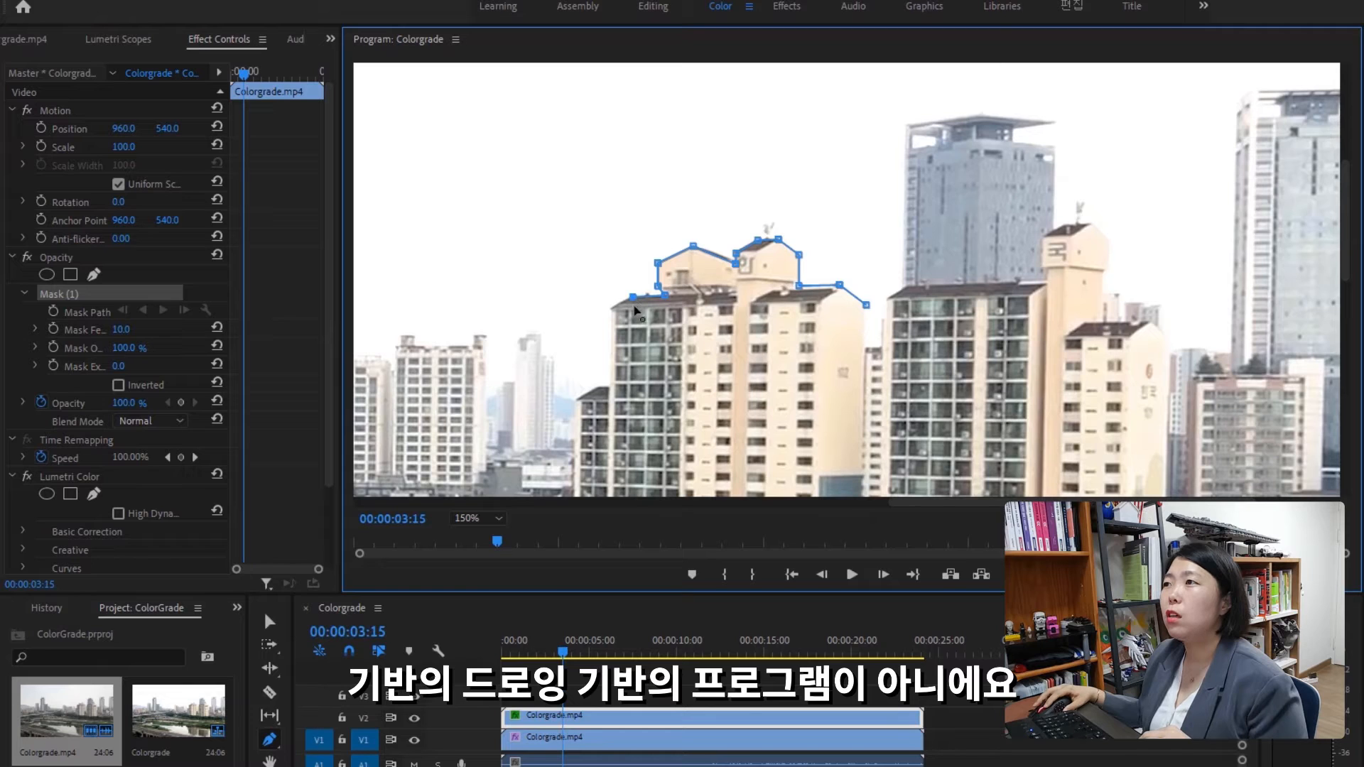
drag(632, 297, 637, 295)
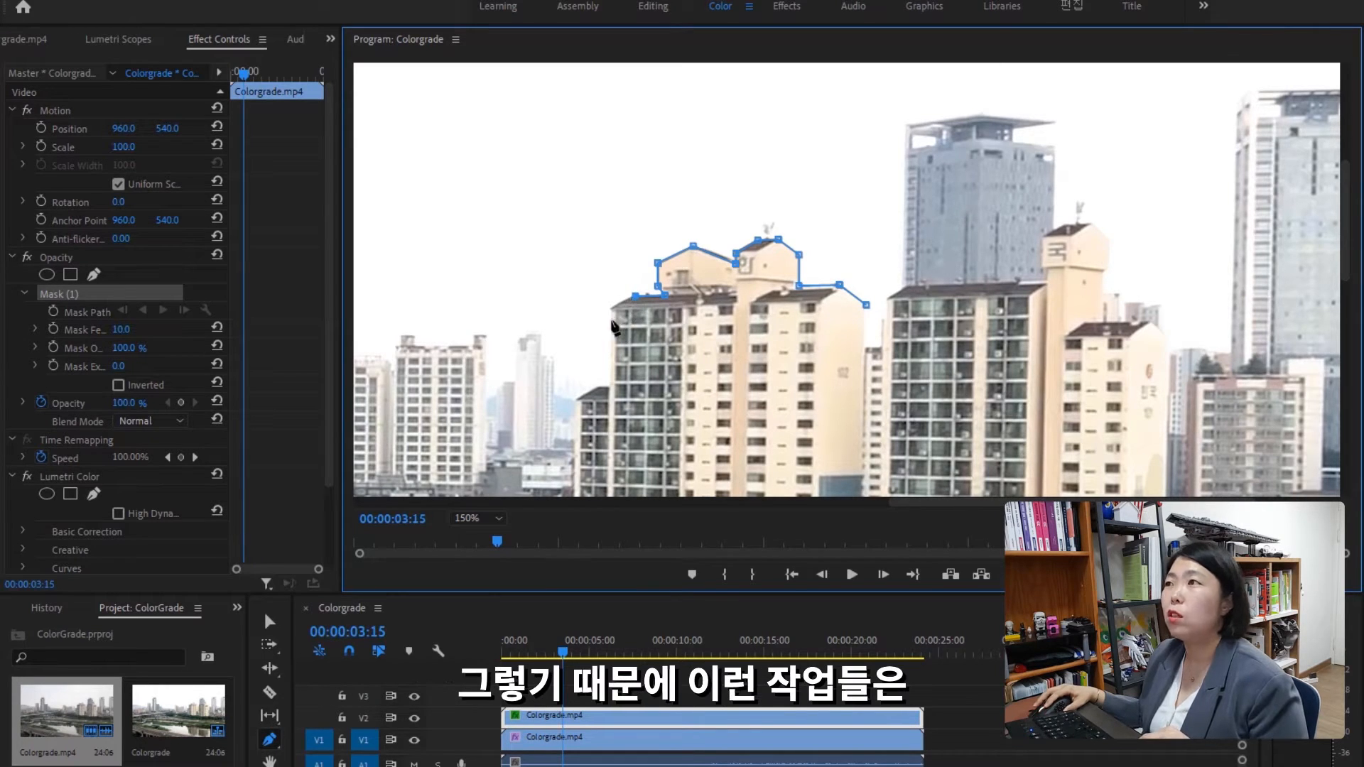
click(608, 310)
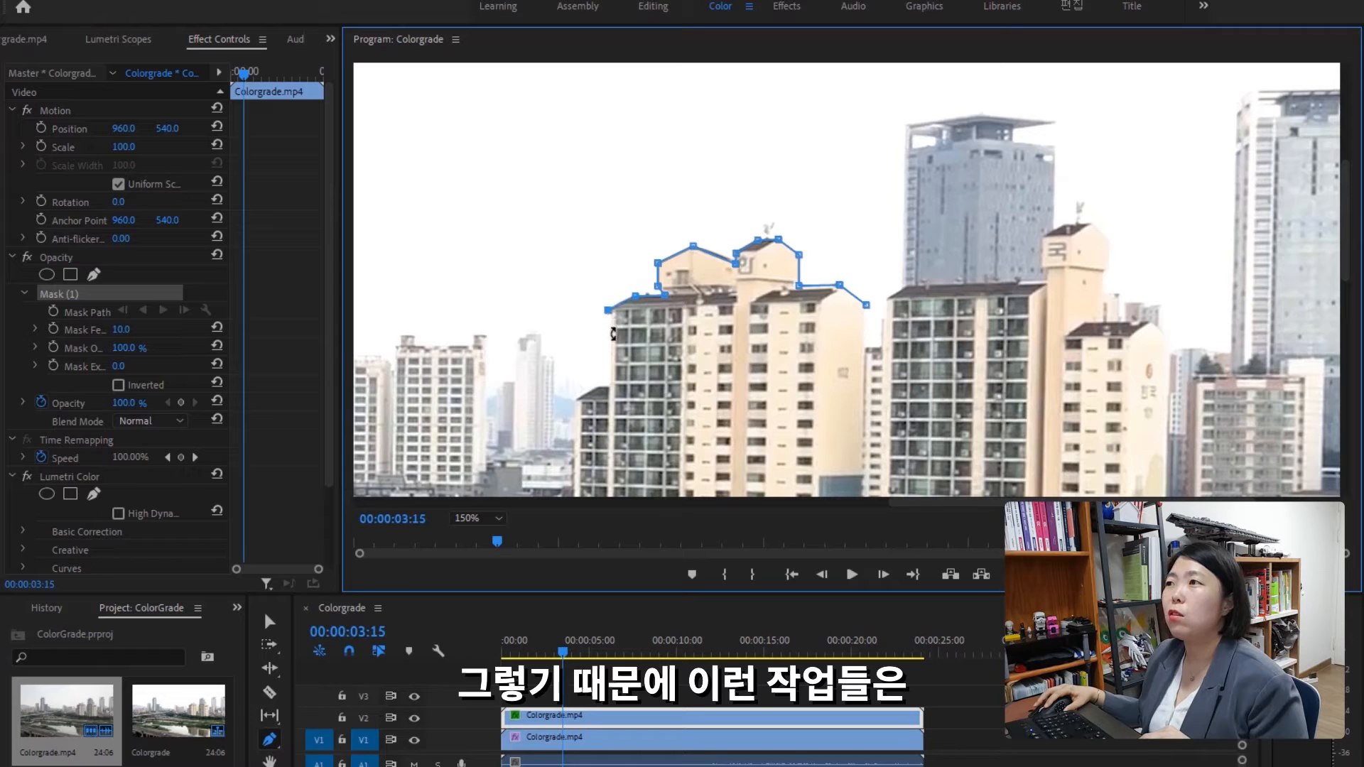
click(608, 385)
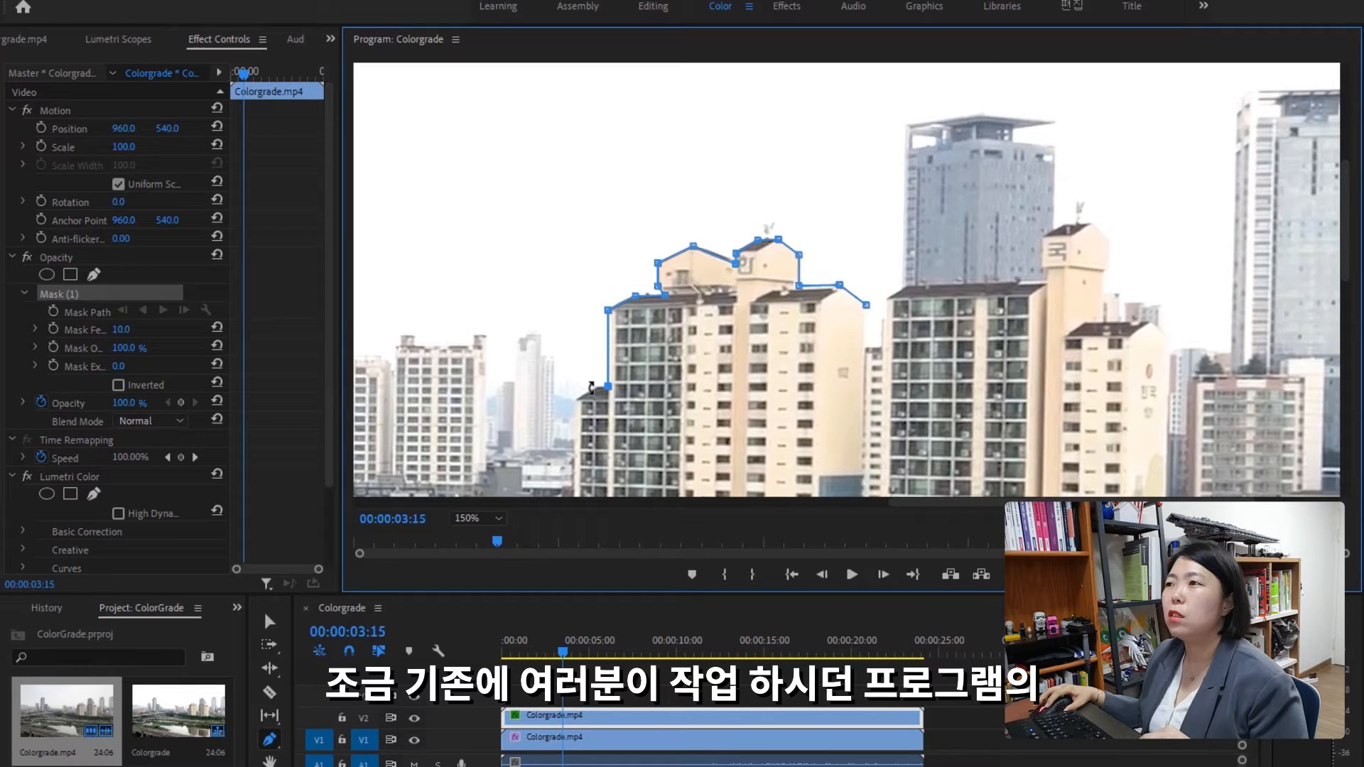
click(555, 382)
key(ctrl+z)
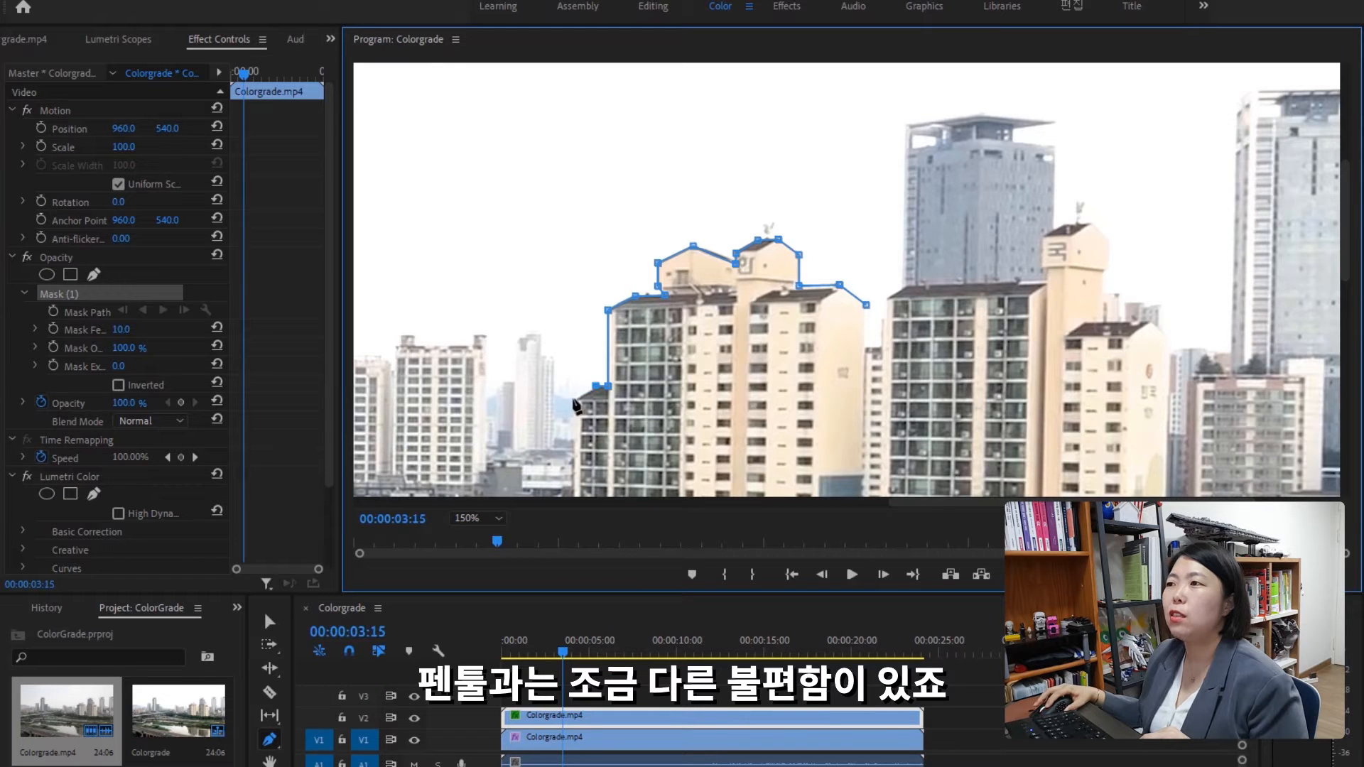
click(573, 399)
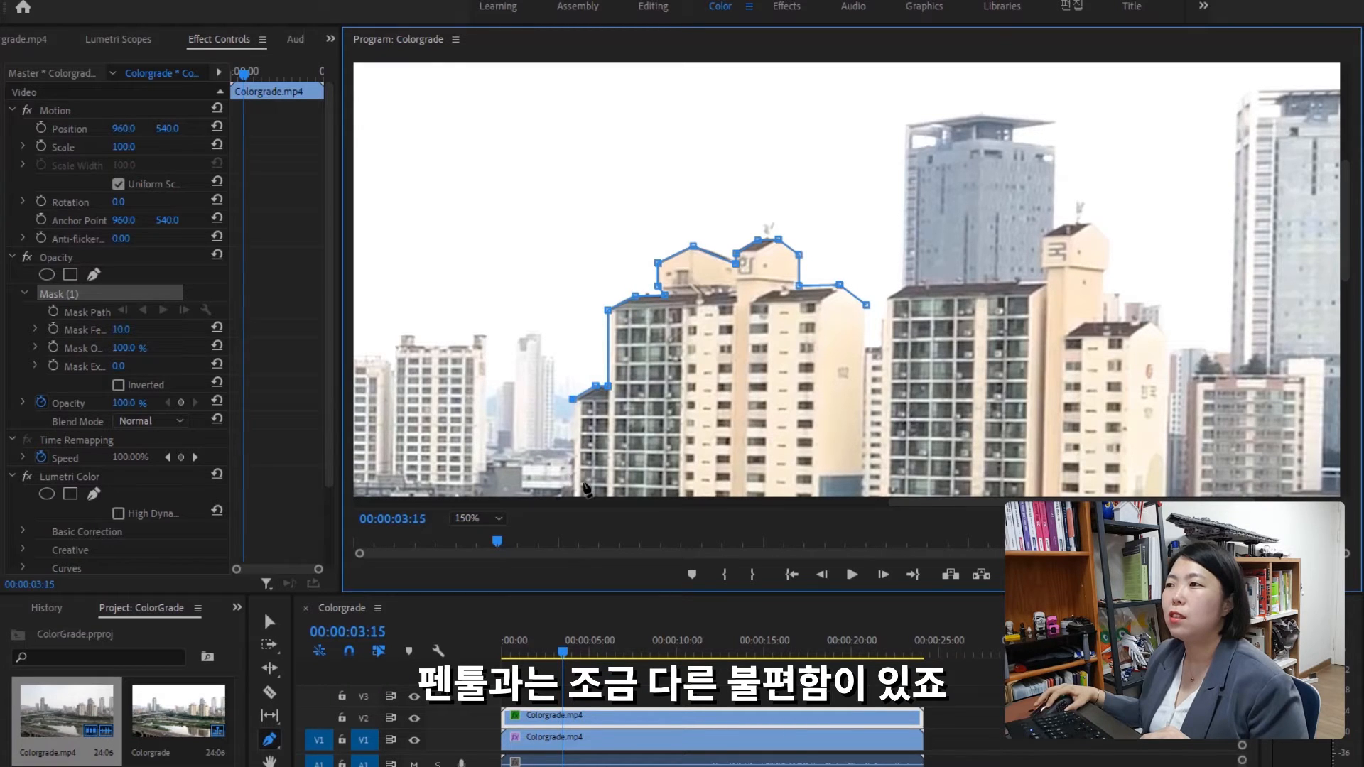
Step: Run the mask path down the first tower's left wall and begin following the treetops at its base
drag(1351, 224, 1351, 275)
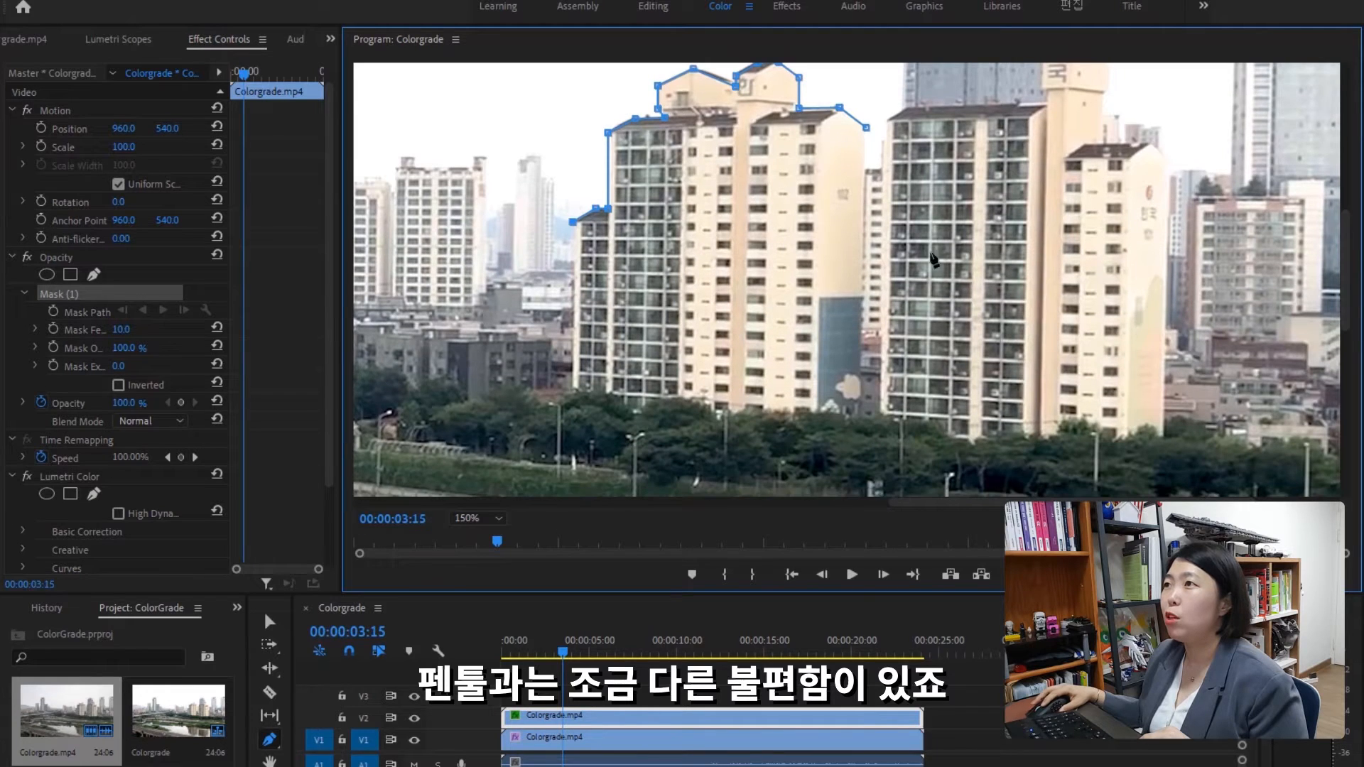
click(569, 391)
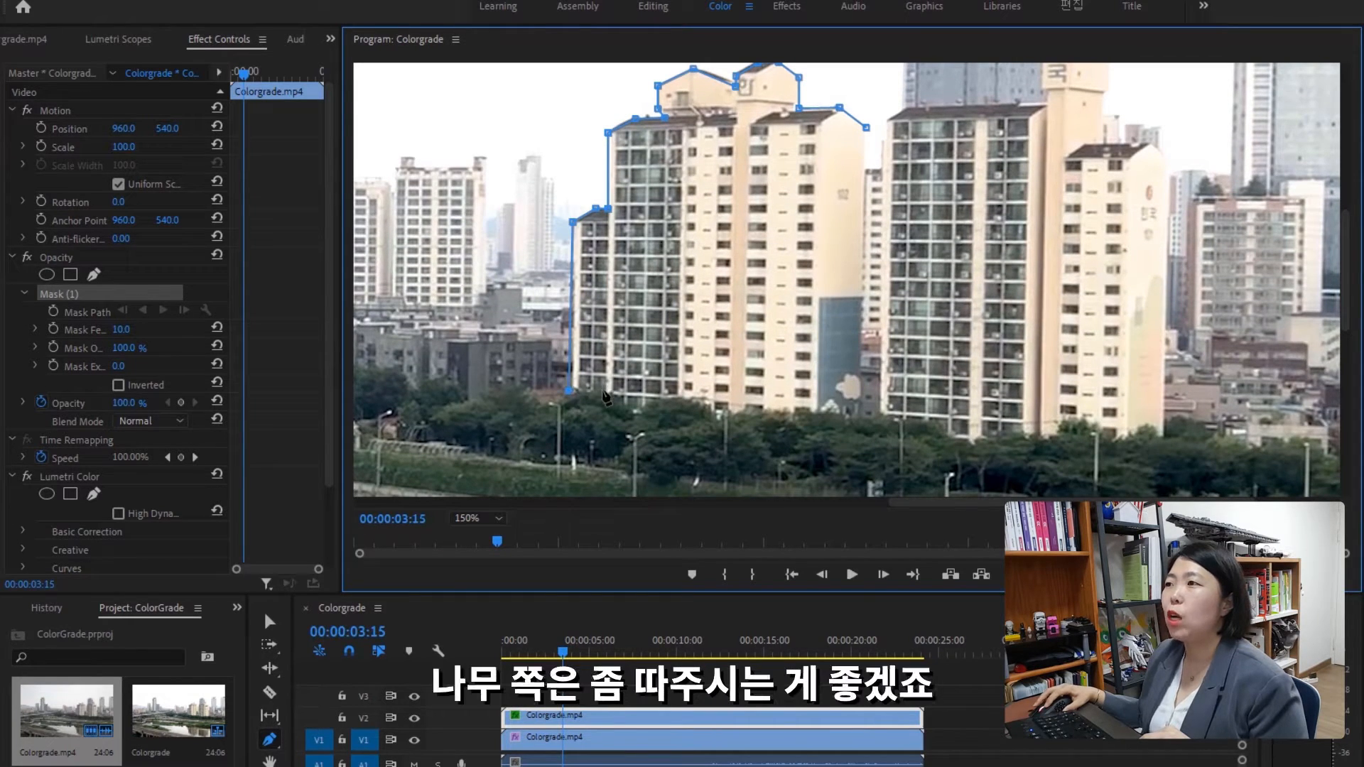
click(606, 389)
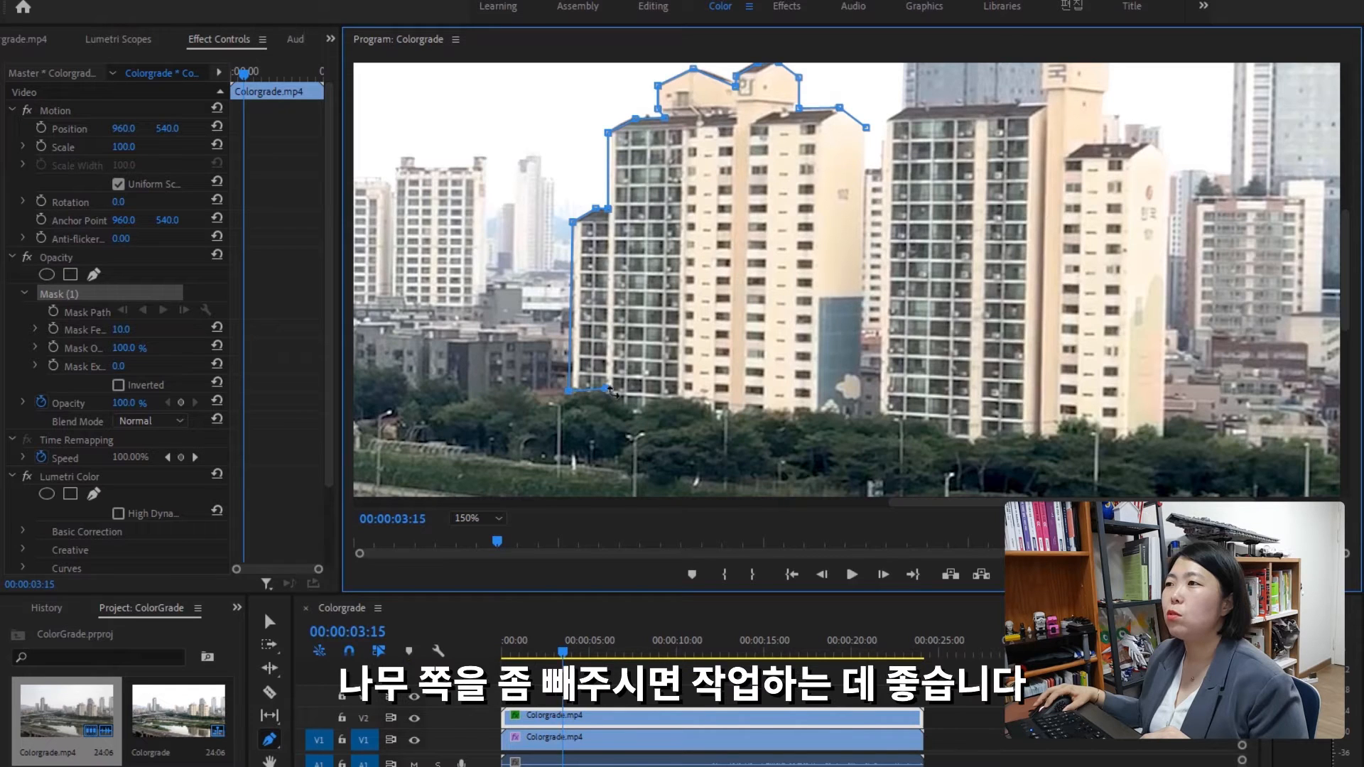
click(624, 402)
mouse_move(606, 389)
mouse_down()
mouse_move(588, 389)
mouse_move(638, 419)
mouse_move(608, 391)
mouse_move(625, 402)
mouse_up()
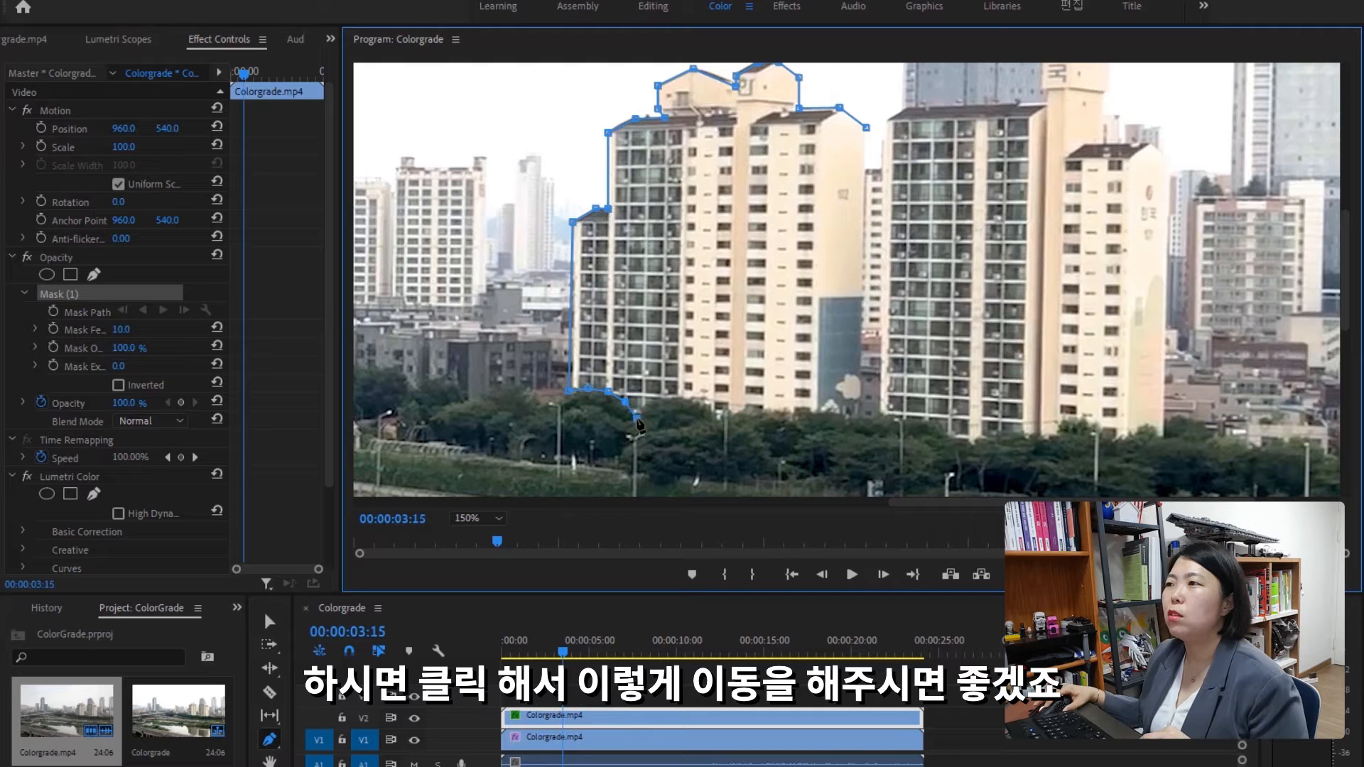
Step: Trace the mask path over the rounded treetops in front of the first tower's middle, fitting the points to the foliage and excluding the trees
click(664, 394)
drag(665, 395, 652, 397)
click(683, 394)
drag(685, 397, 669, 394)
click(694, 398)
click(715, 410)
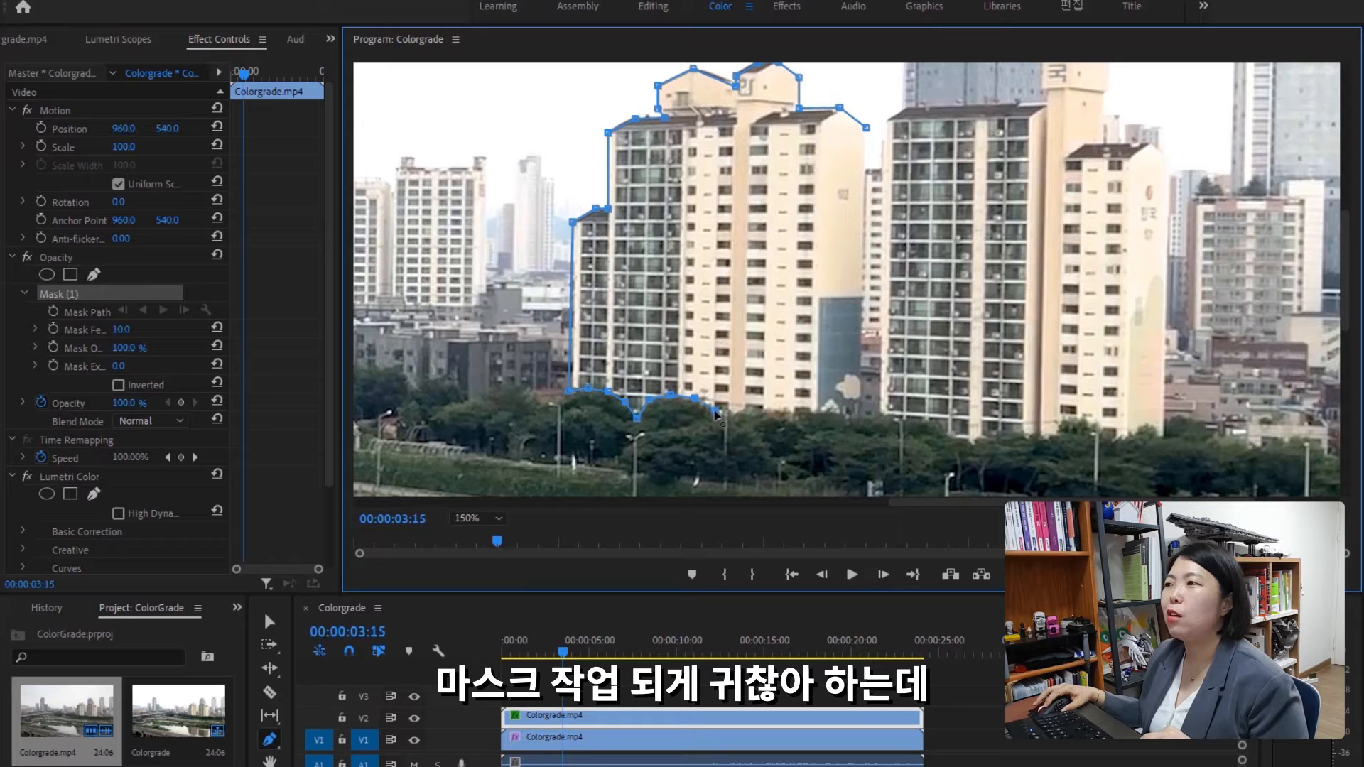
click(726, 430)
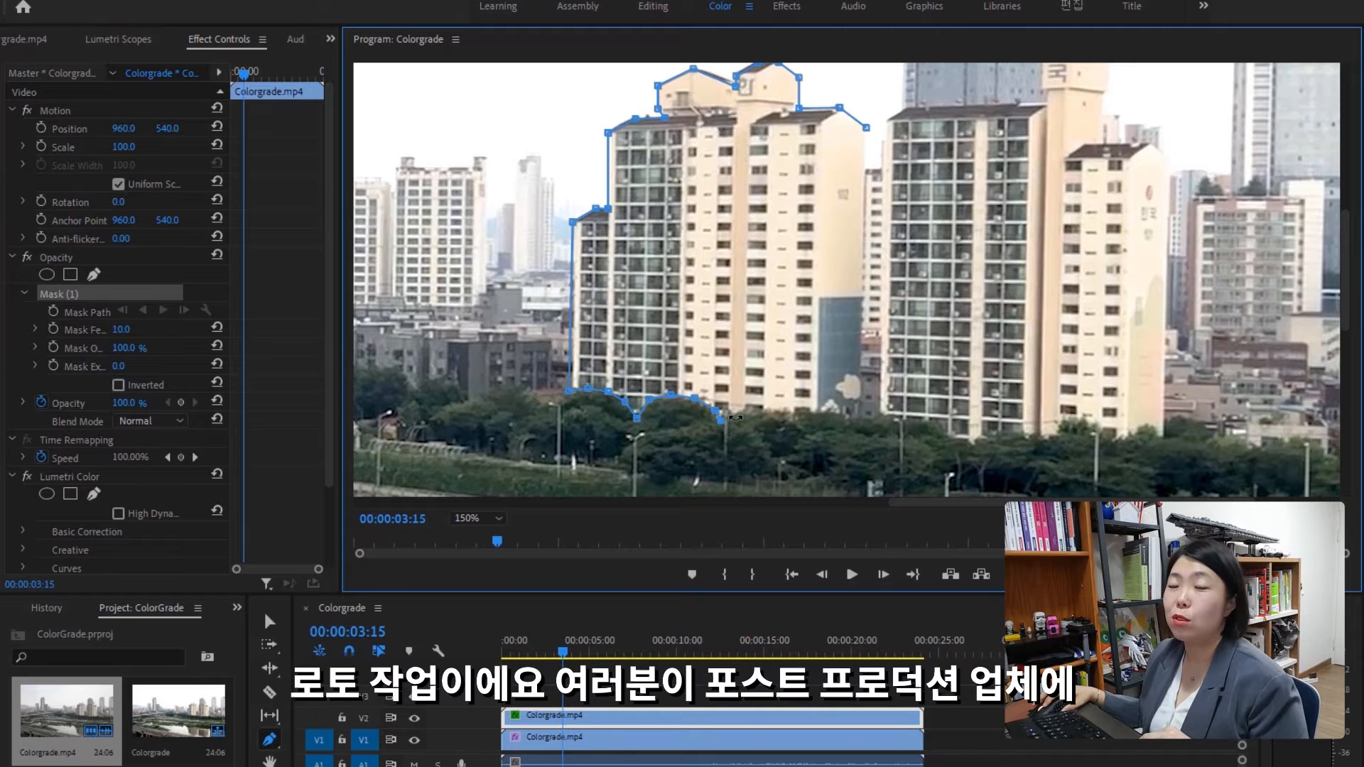
Step: Extend the mask path along the treetops to the first tower's right base, repositioning points to fit the foliage
click(757, 397)
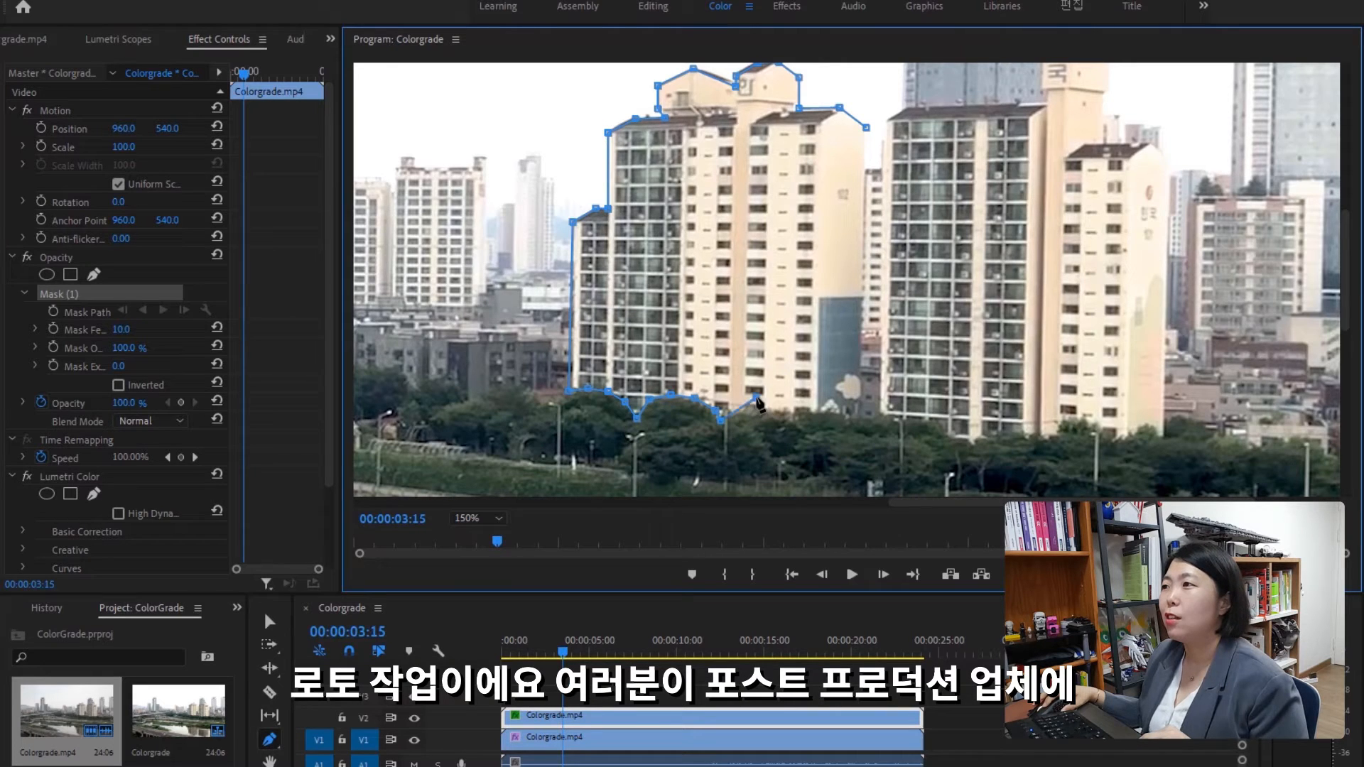
drag(757, 400, 740, 417)
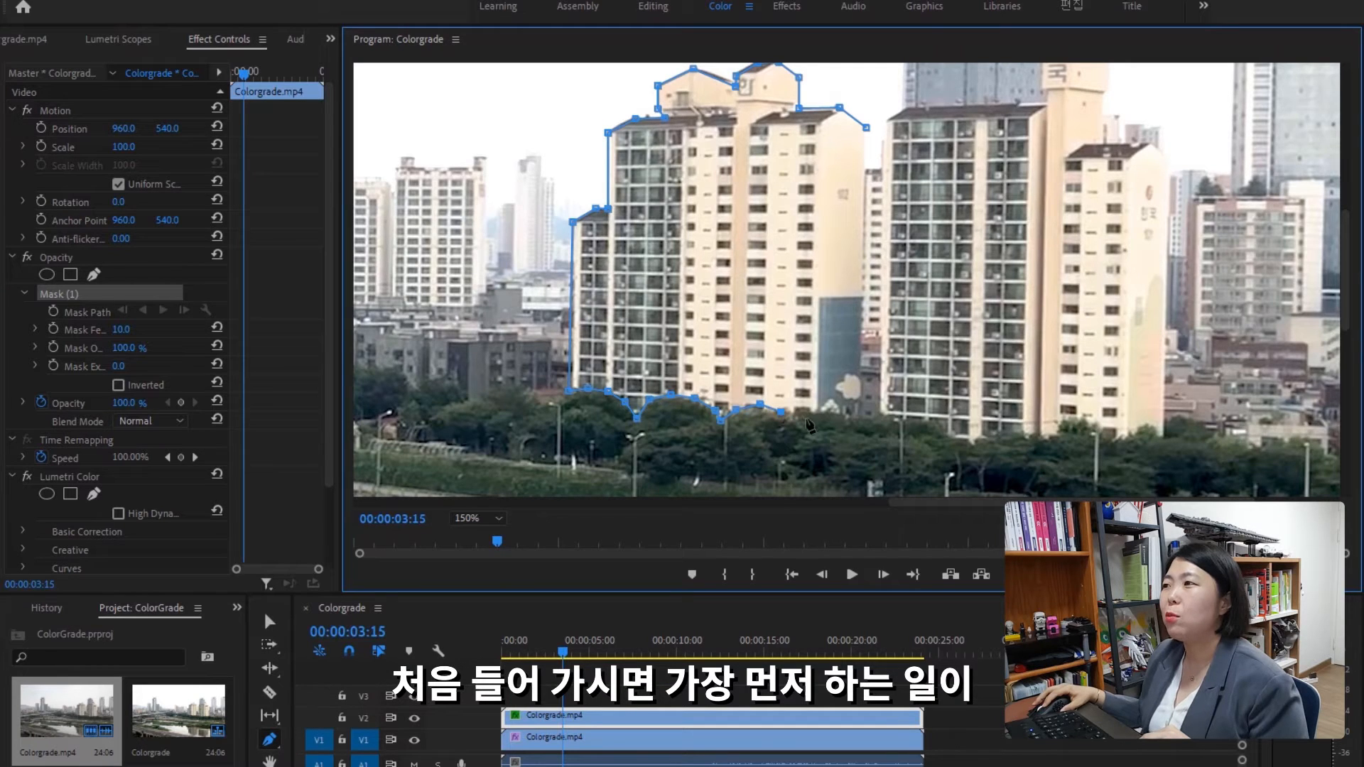
drag(805, 418, 818, 417)
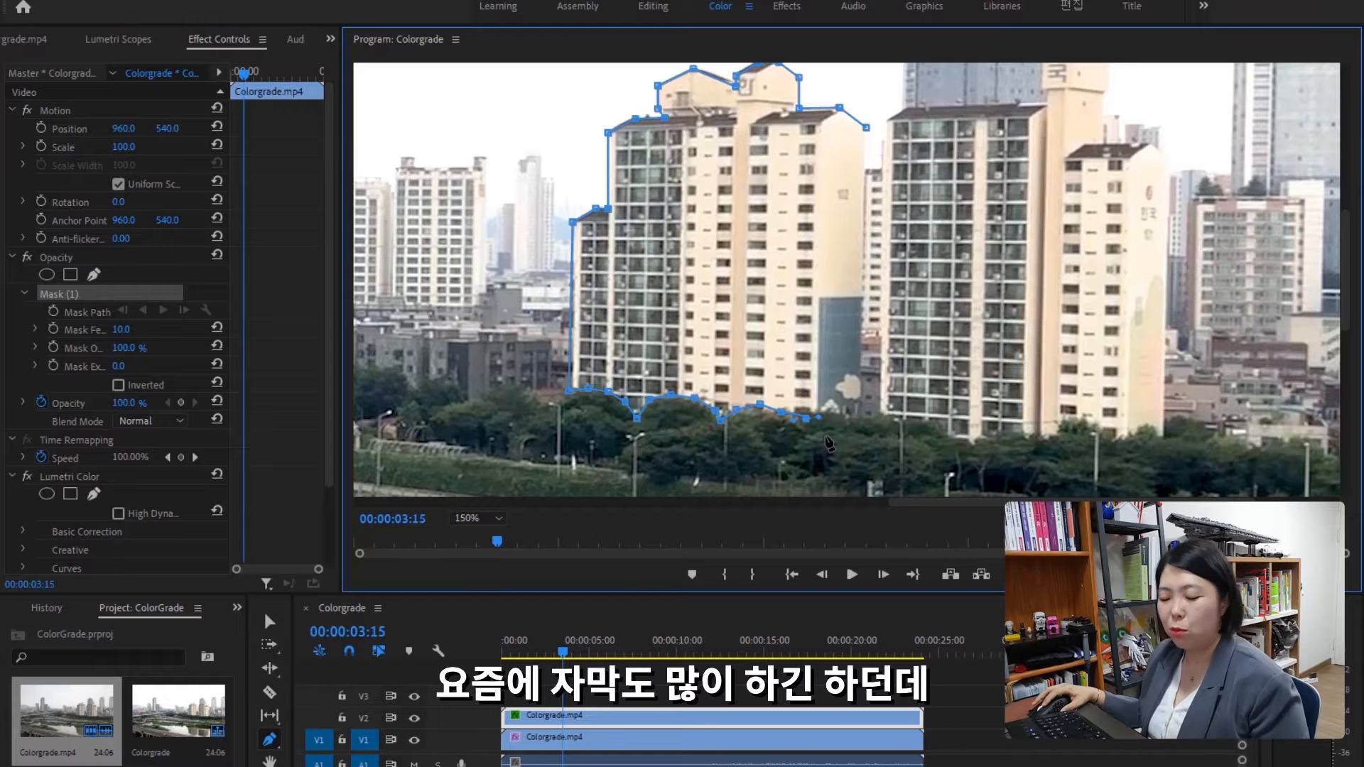
key(ctrl+z)
click(811, 413)
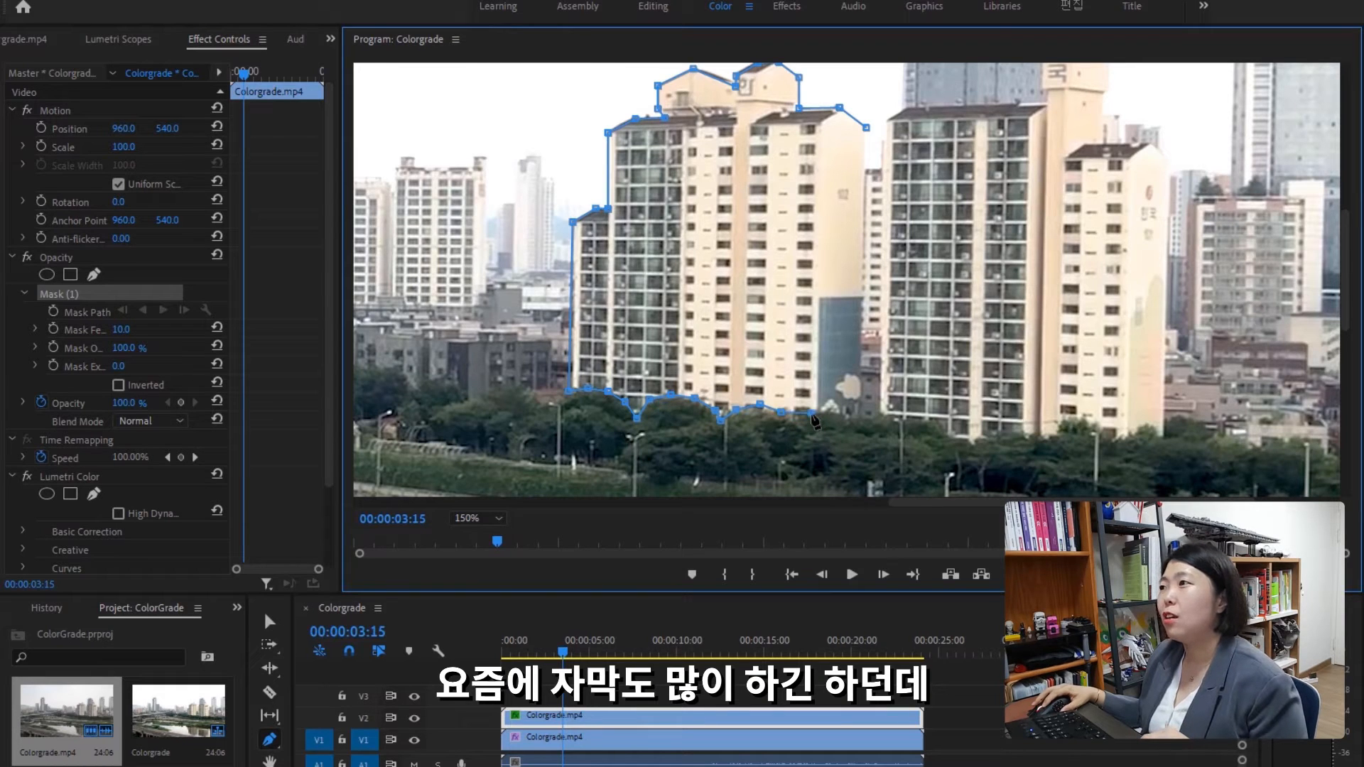
drag(811, 414, 794, 425)
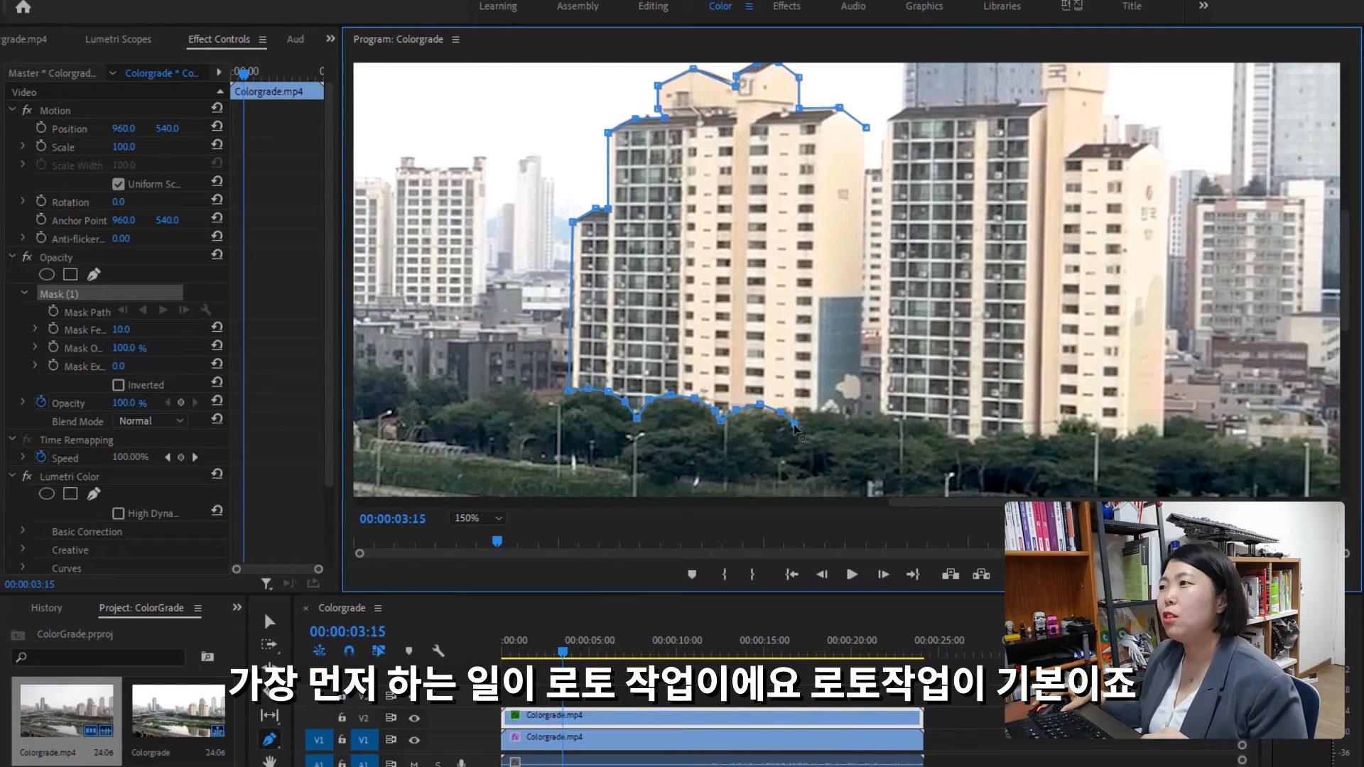
click(807, 399)
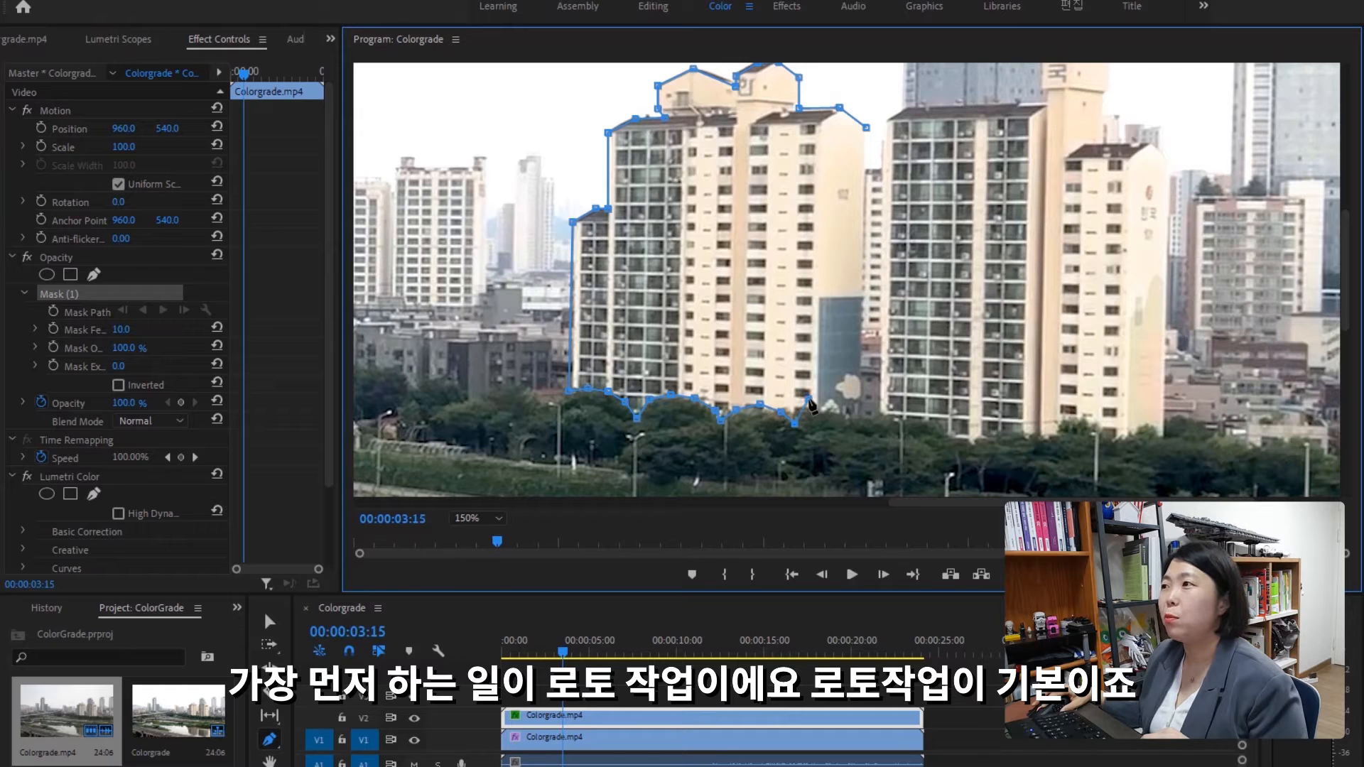
key(ctrl+z)
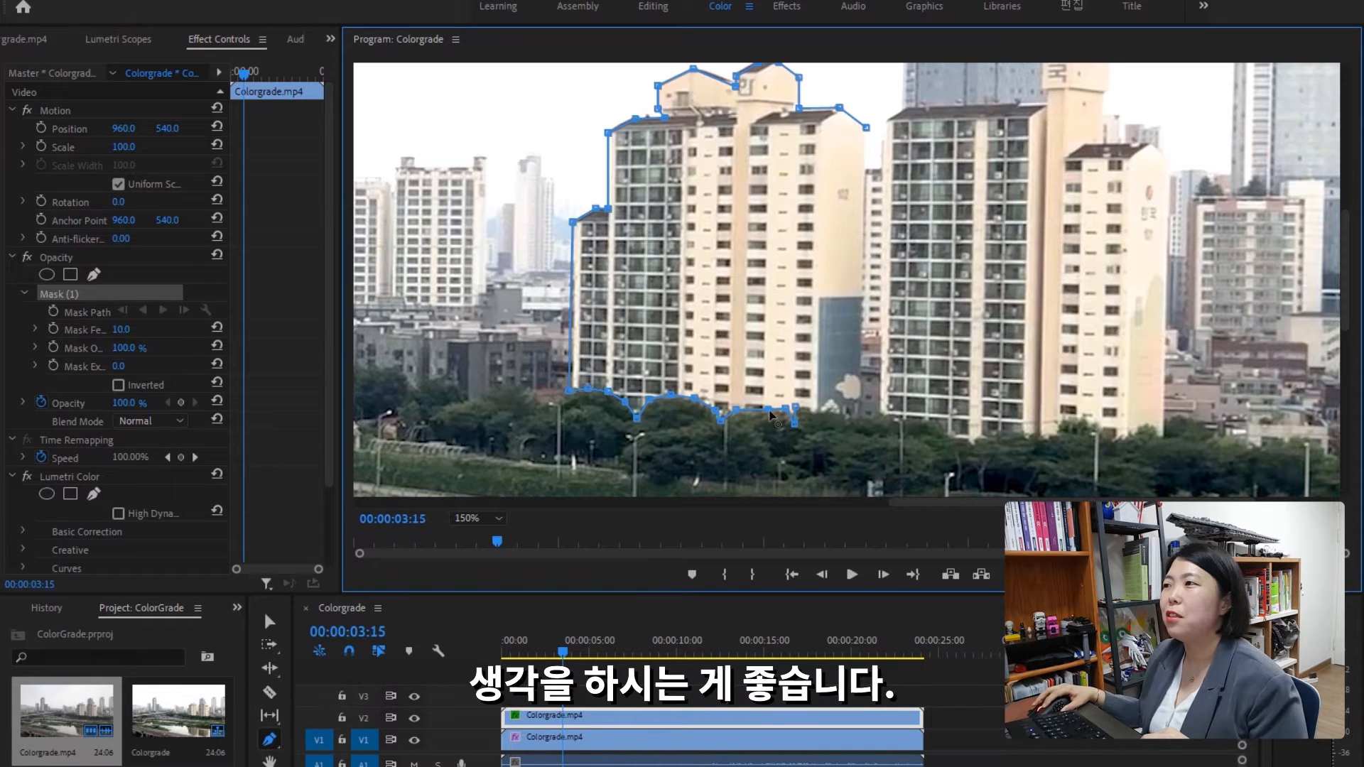
Step: Carry the mask path past the first tower's blue-painted side wall and into the gap between the two towers
click(839, 406)
drag(839, 405, 811, 409)
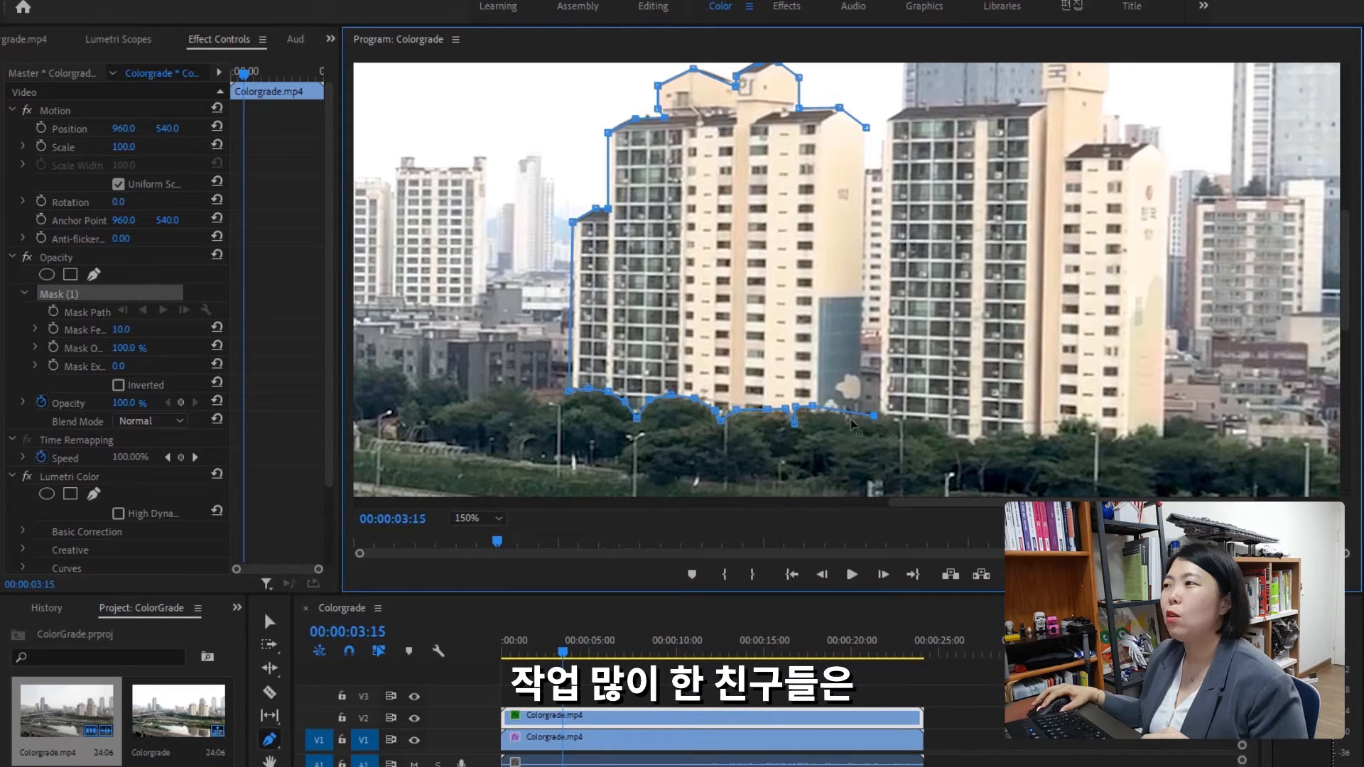
drag(874, 416, 821, 419)
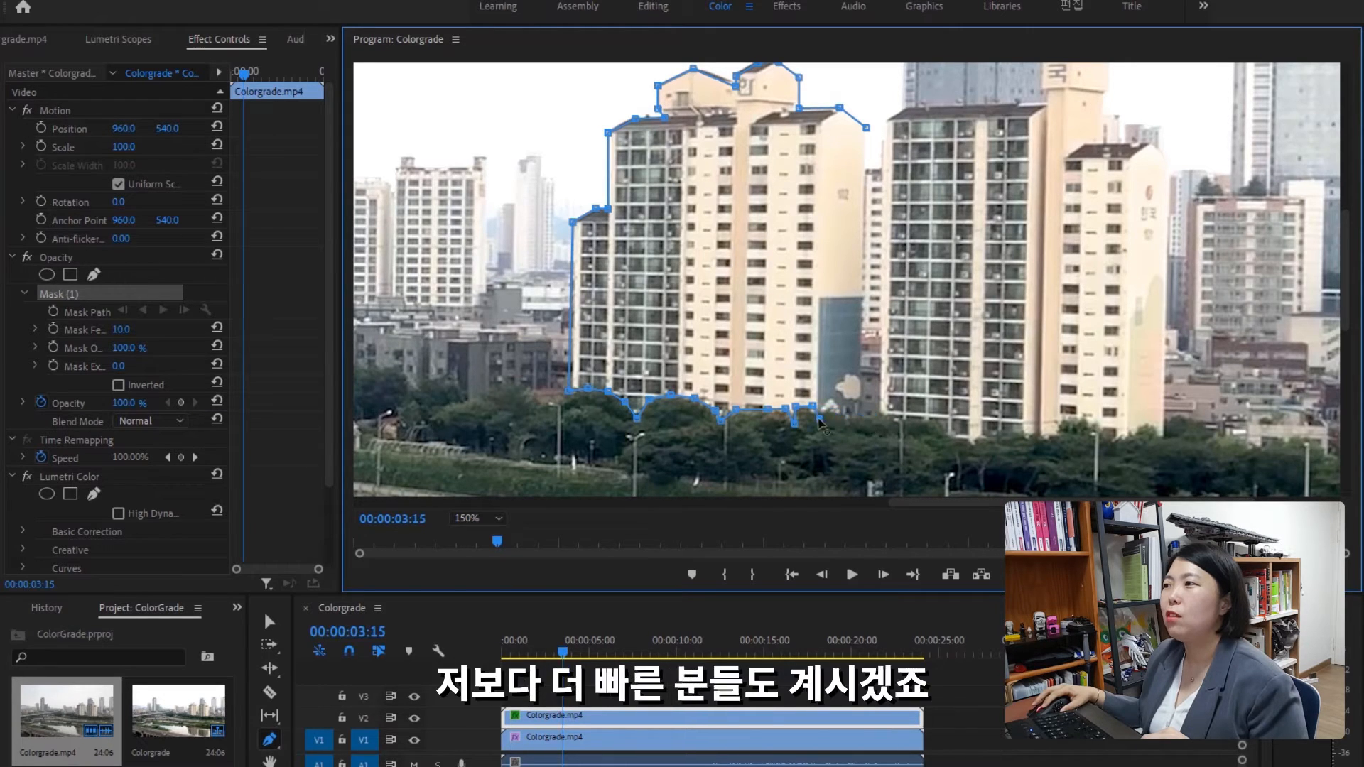
click(856, 408)
key(ctrl+z)
key(ctrl+z)
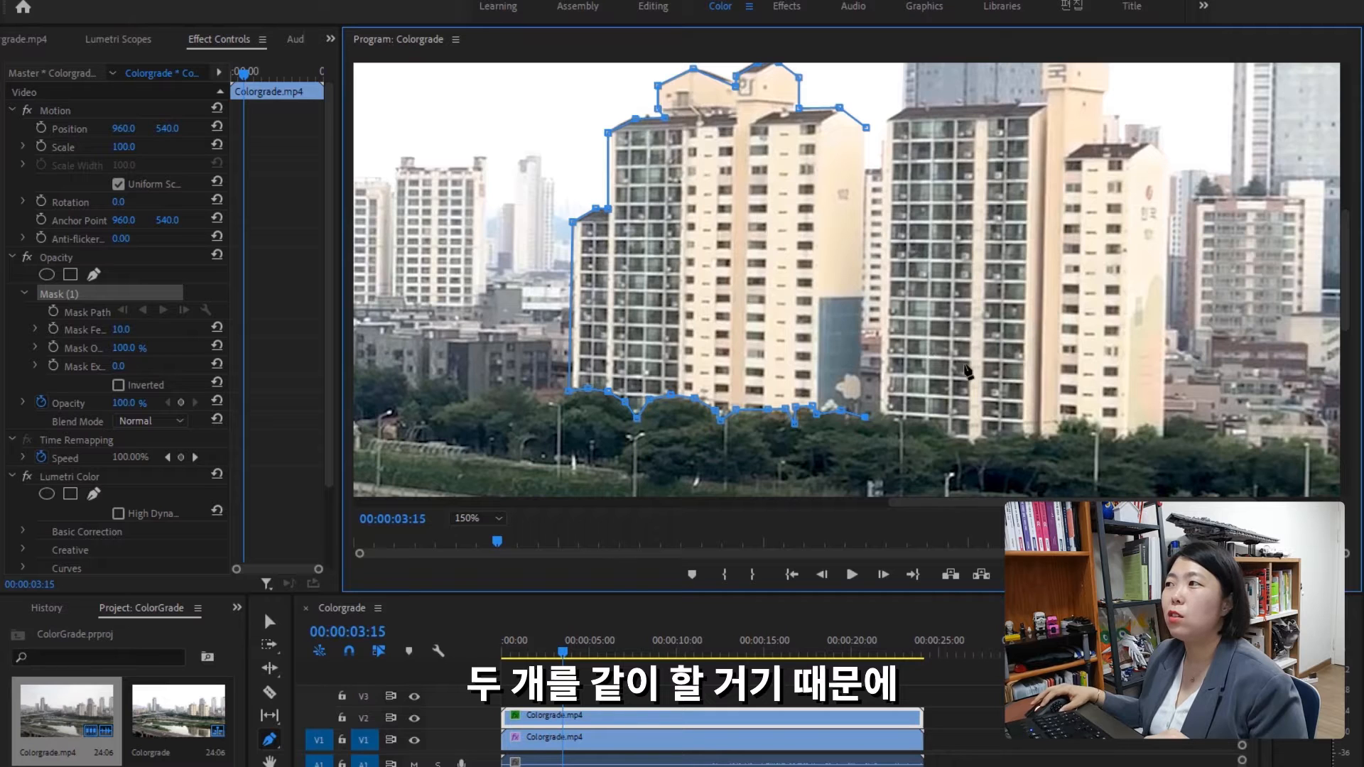
Step: Join the second tower to the same mask by continuing the path along the treetops beneath its left windows
drag(889, 414, 906, 403)
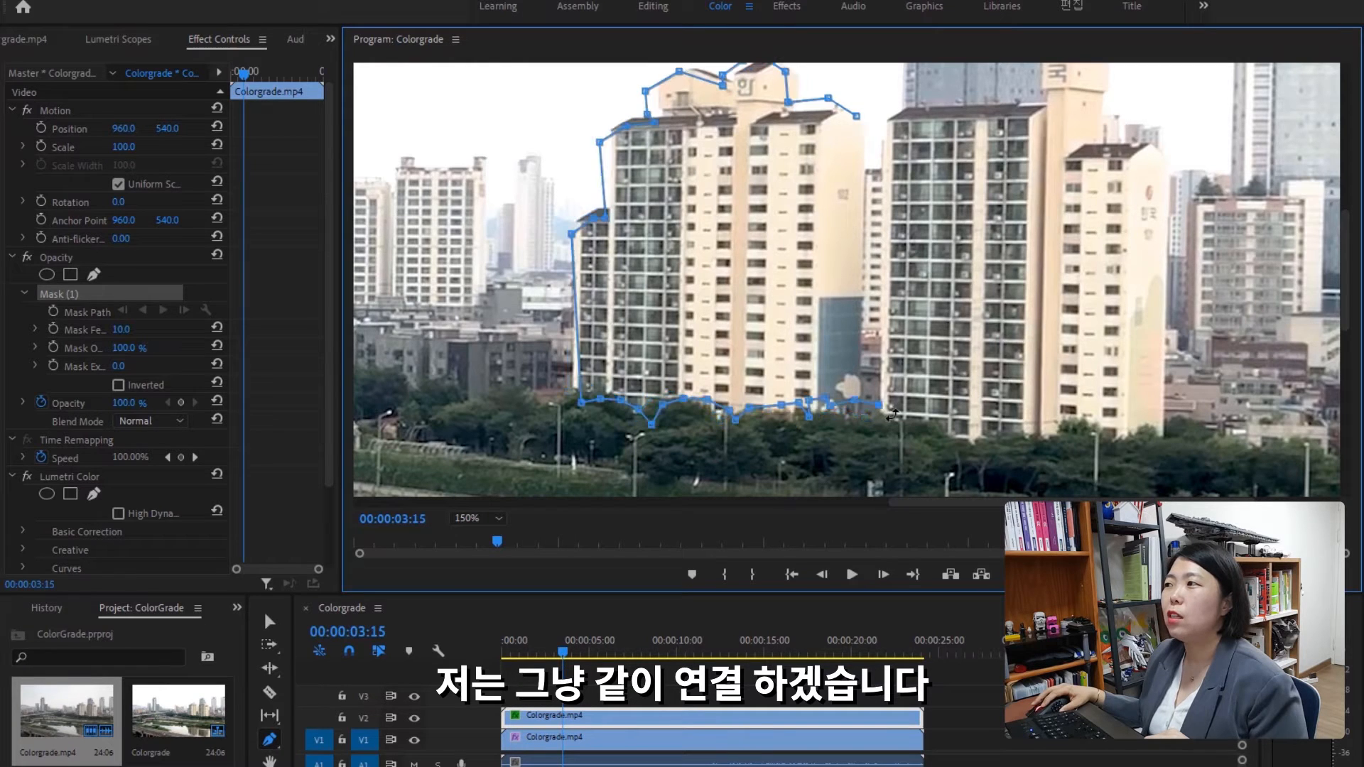
key(ctrl+z)
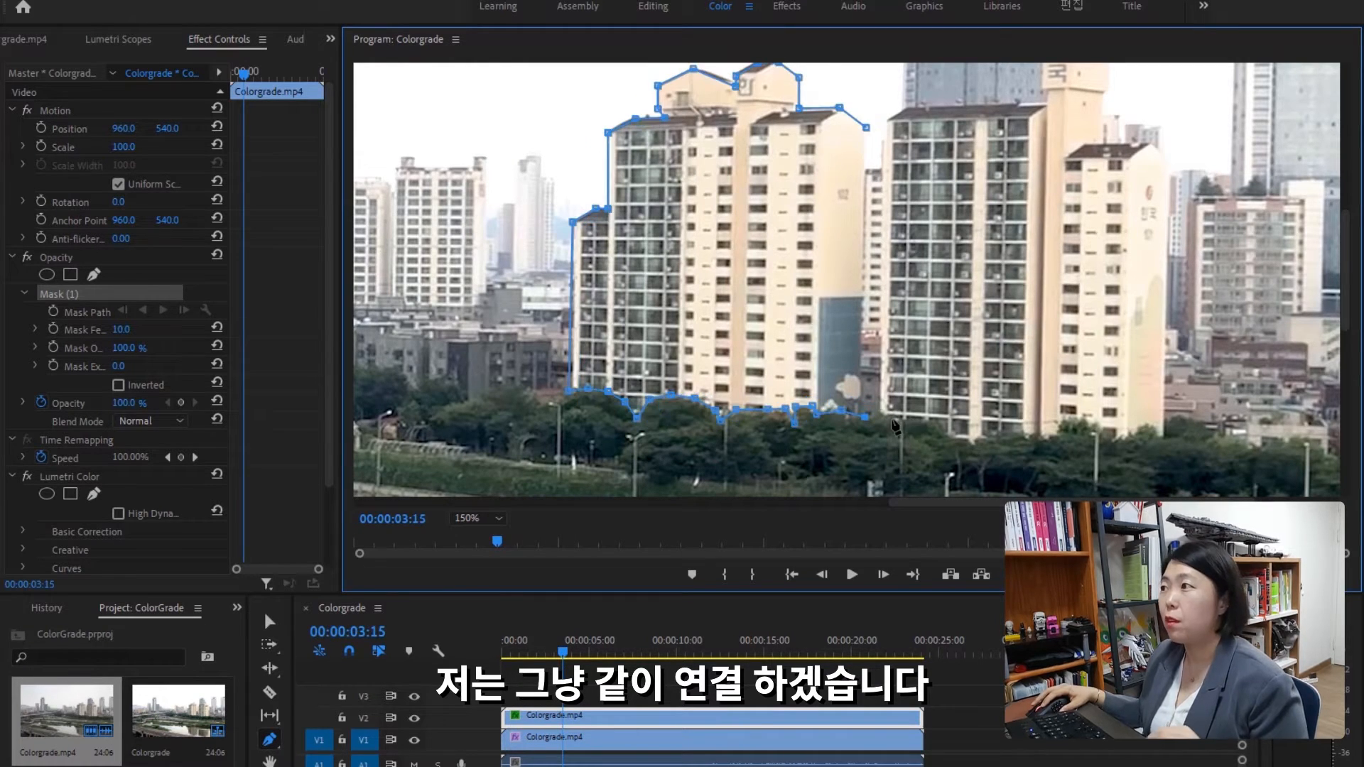
click(927, 431)
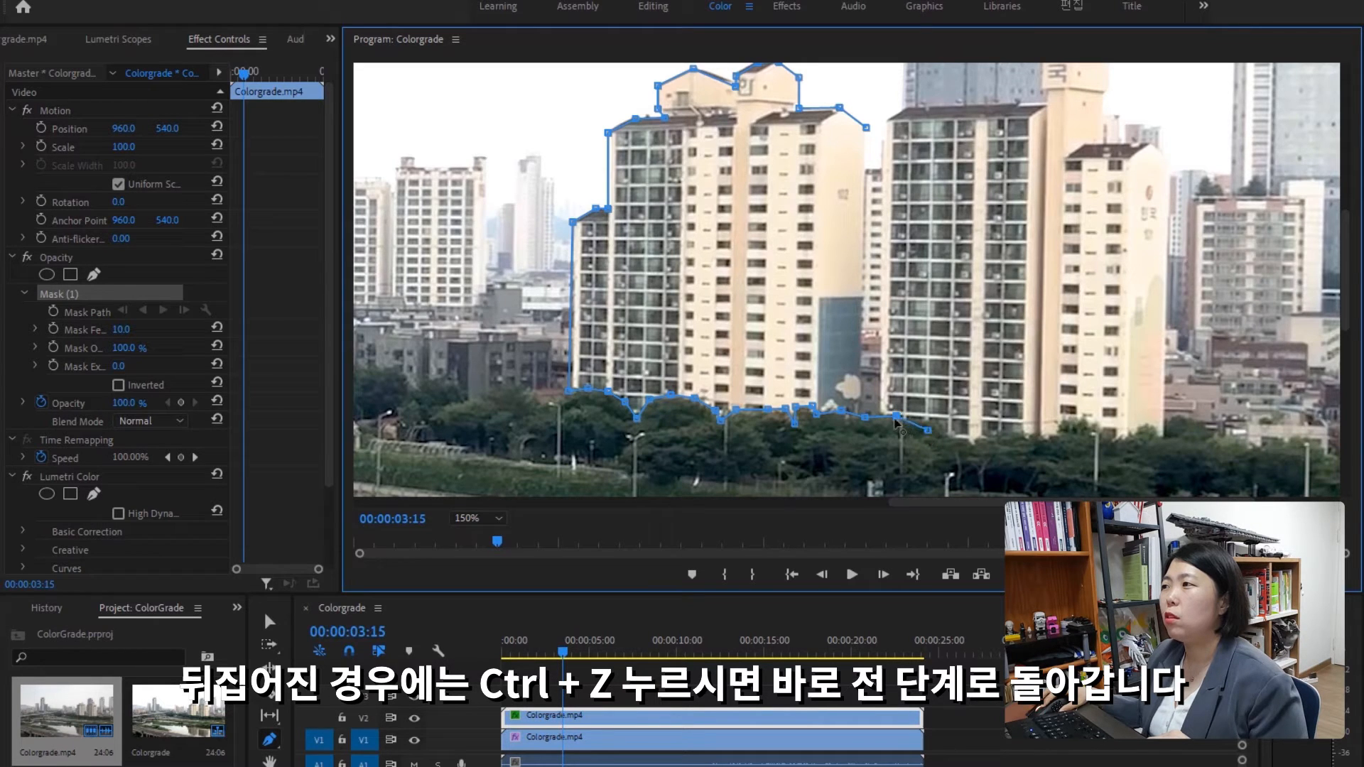
key(ctrl+z)
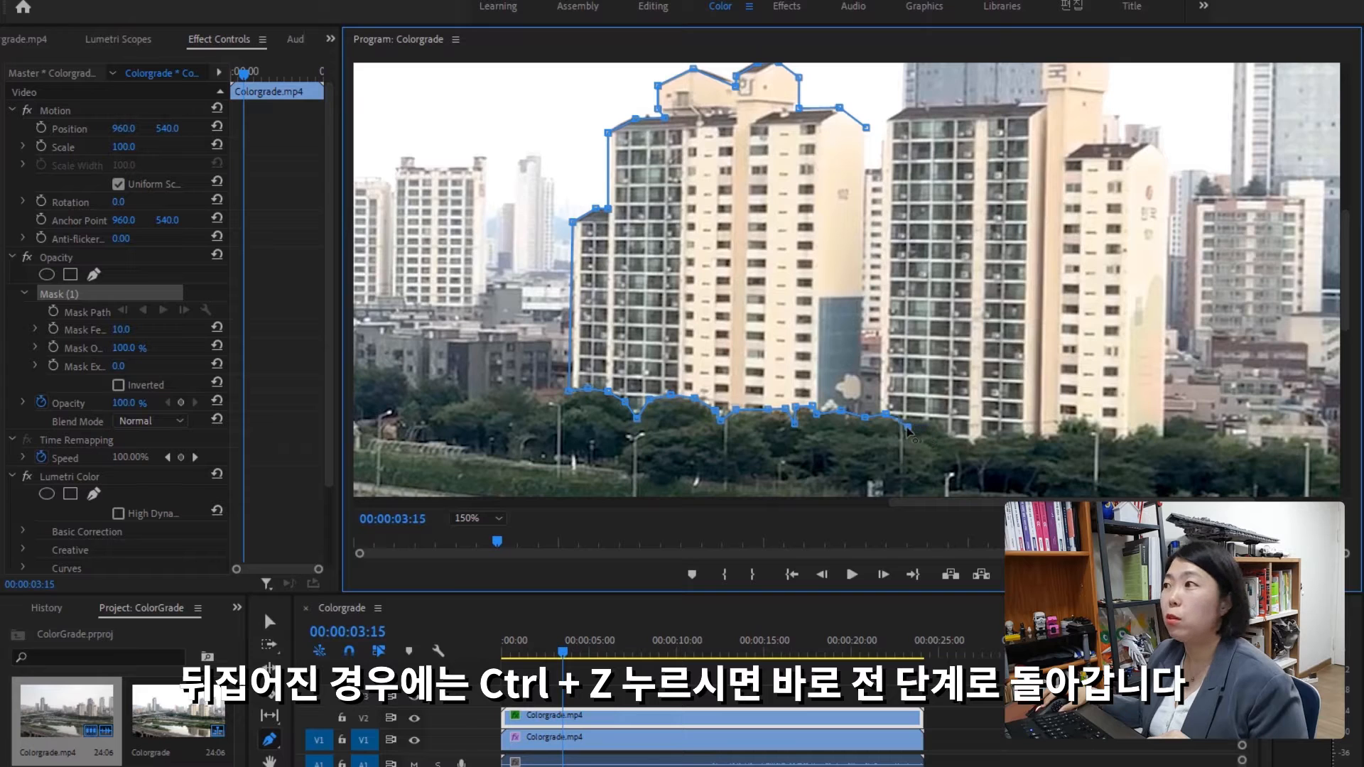
click(898, 423)
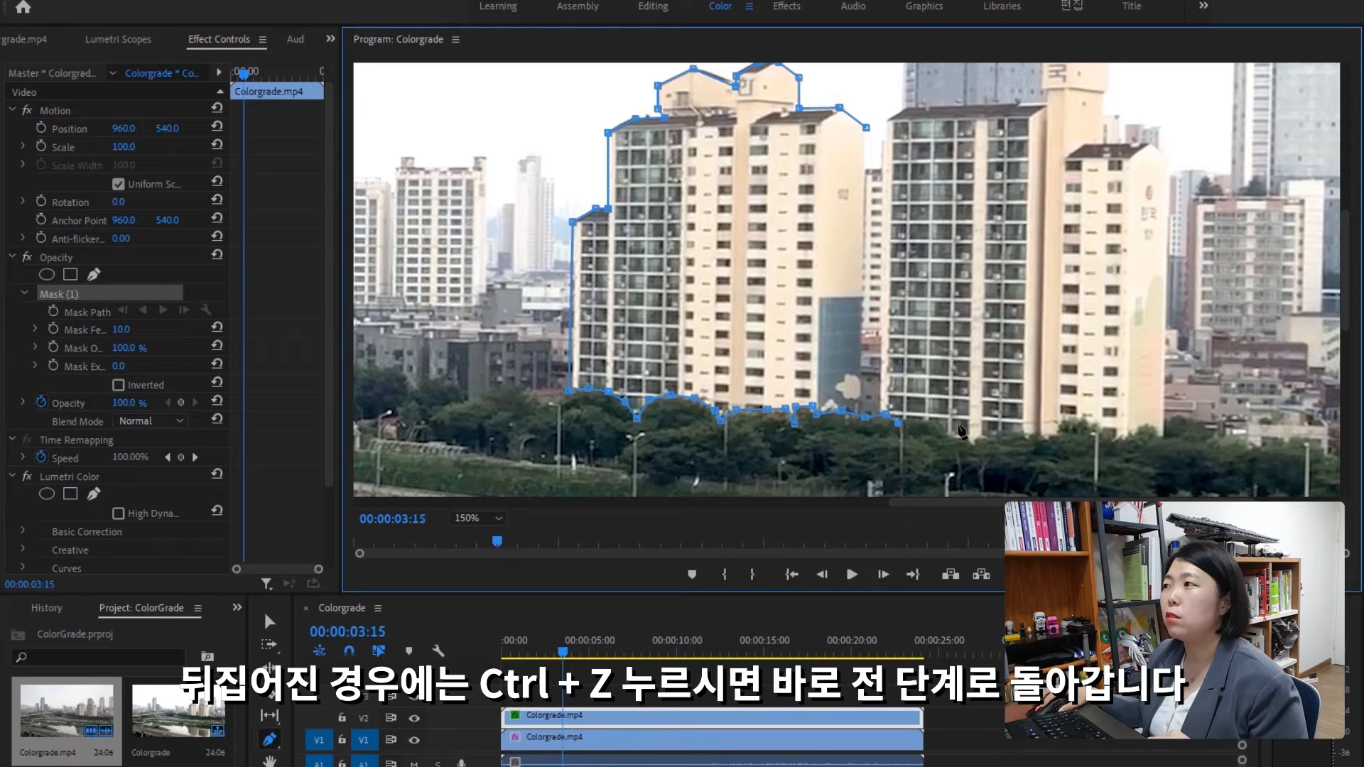
drag(956, 424, 916, 419)
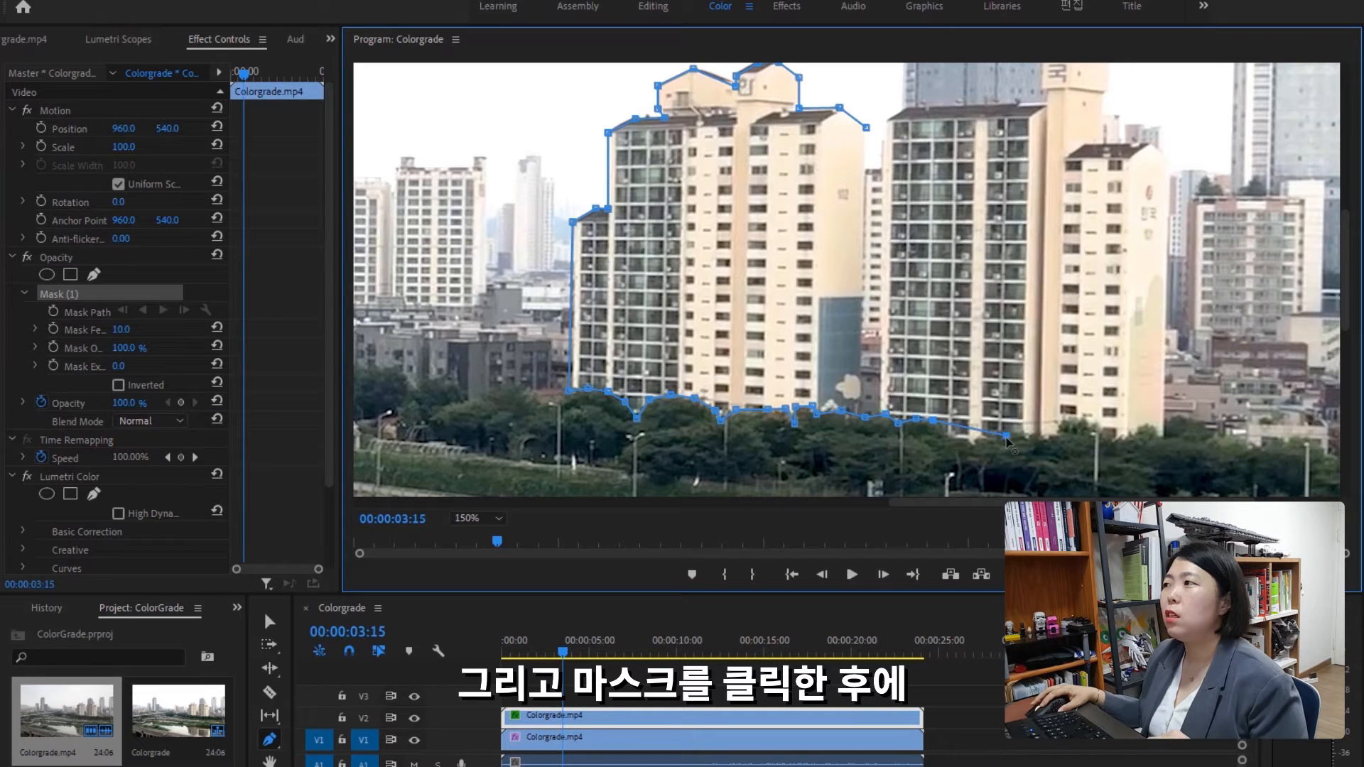
drag(1006, 435, 953, 430)
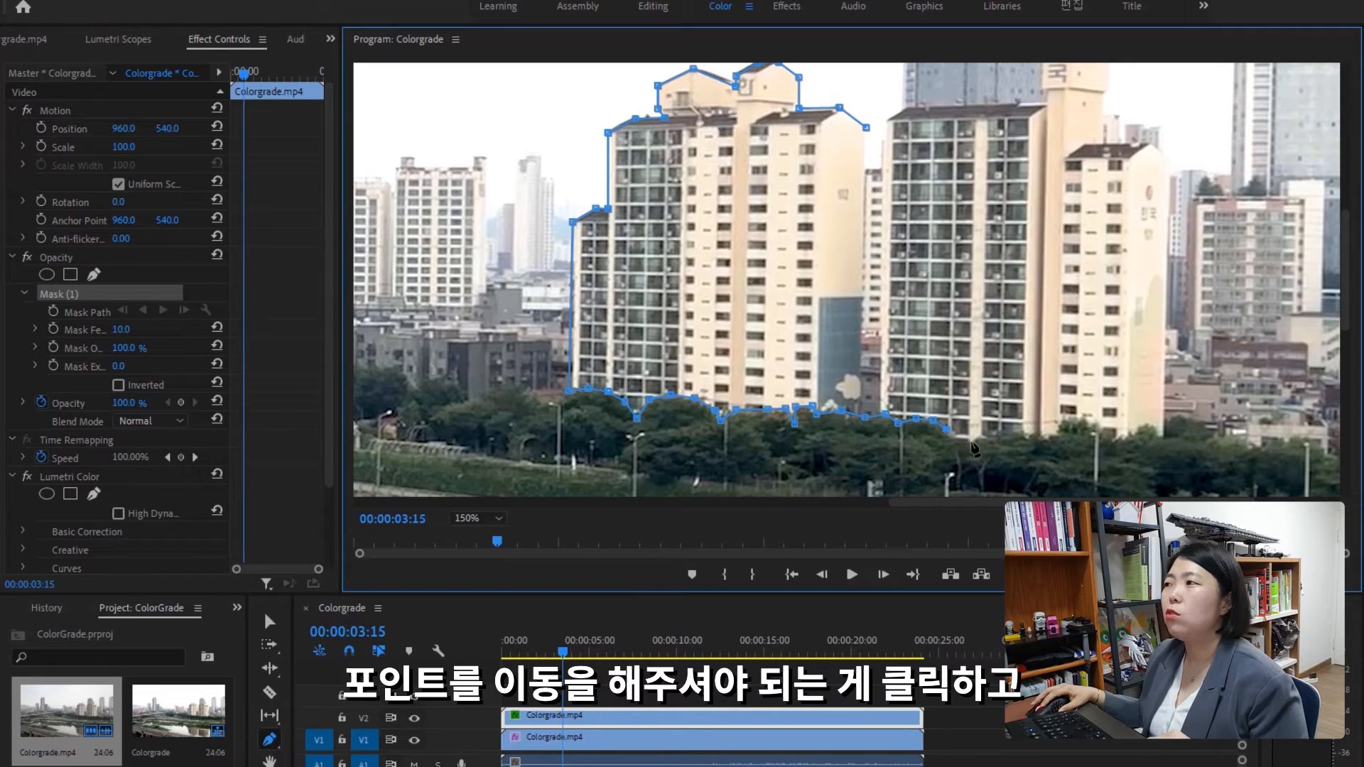
Step: Try a Bezier curve at the second tower's base, undo it, and continue the mask path with a straight corner point
click(1001, 435)
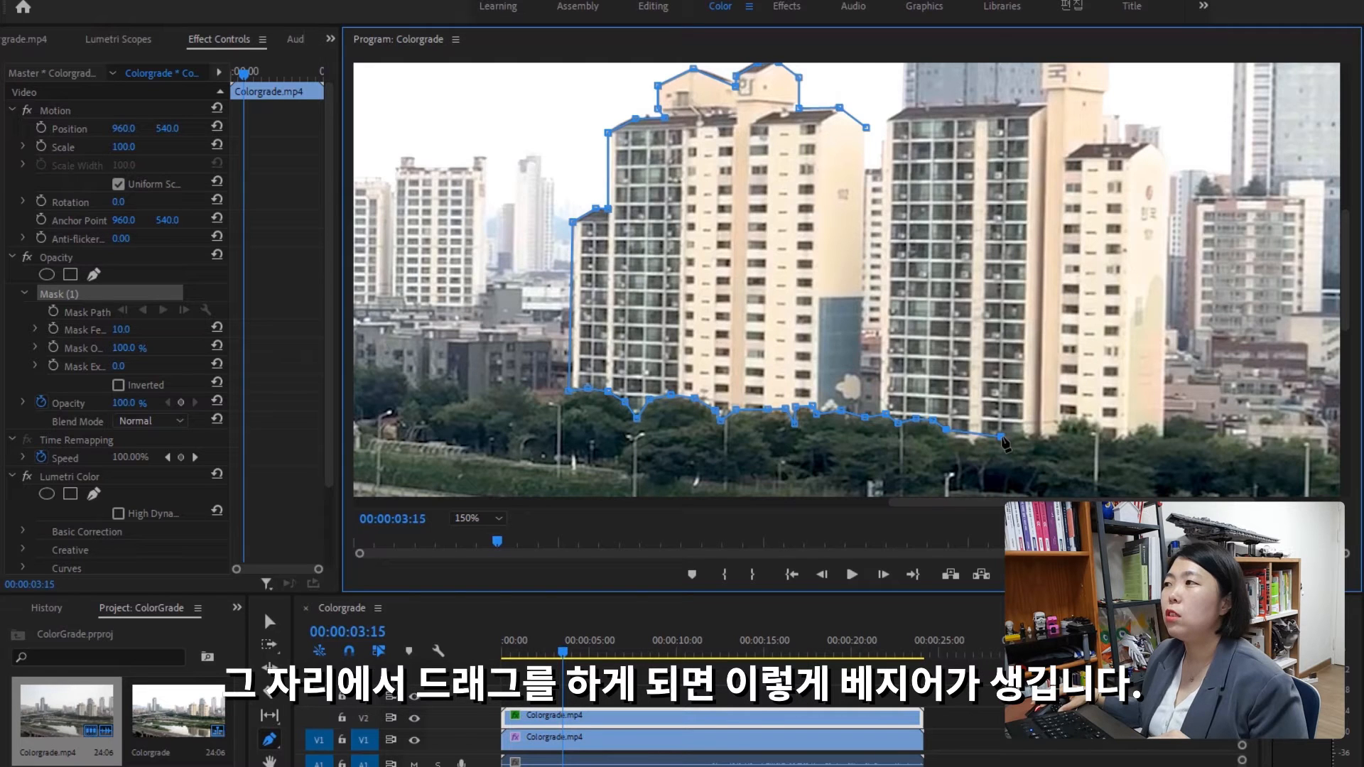
drag(1003, 438, 1029, 430)
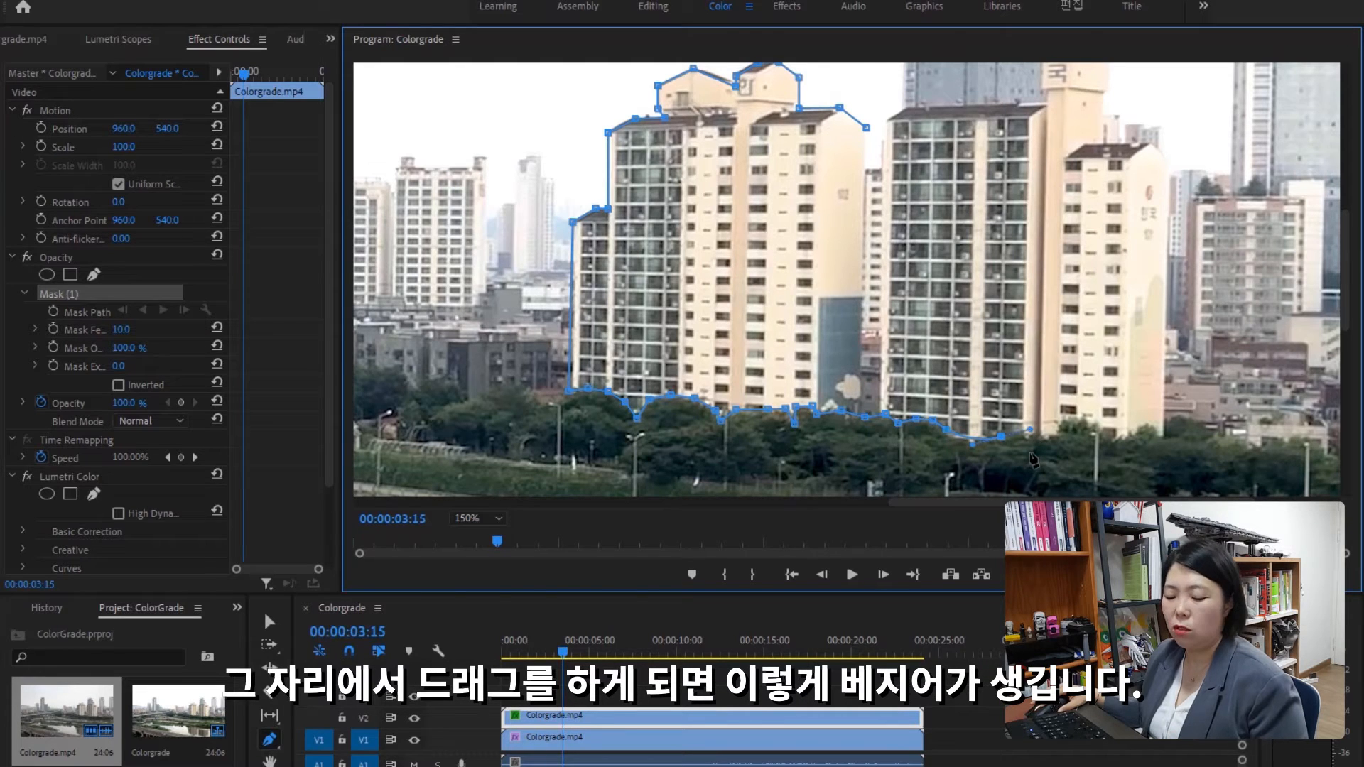
key(ctrl+z)
click(991, 435)
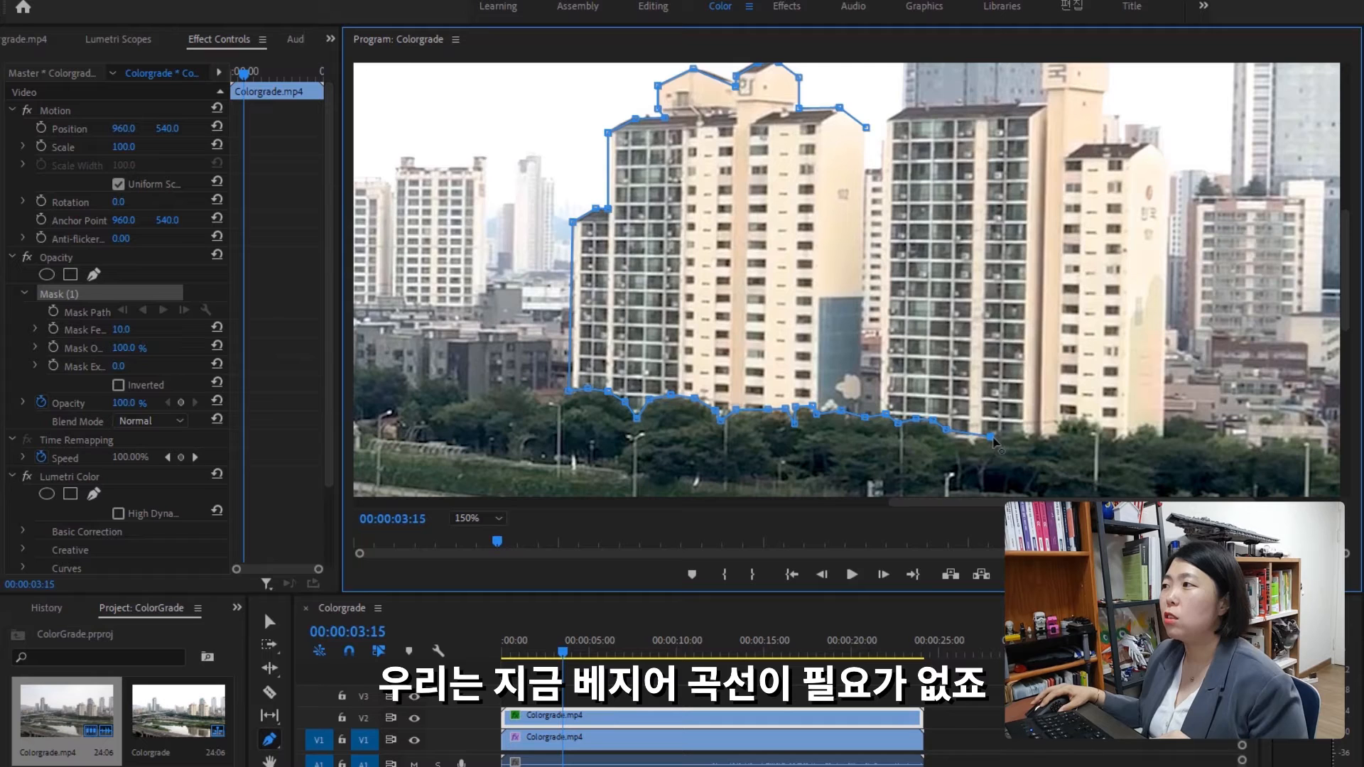
drag(993, 436, 1050, 435)
Step: Extend the mask path along the treetops beneath the second tower's windows, undoing the misplaced point
click(1011, 432)
click(1051, 429)
click(1080, 432)
click(1075, 423)
click(1100, 417)
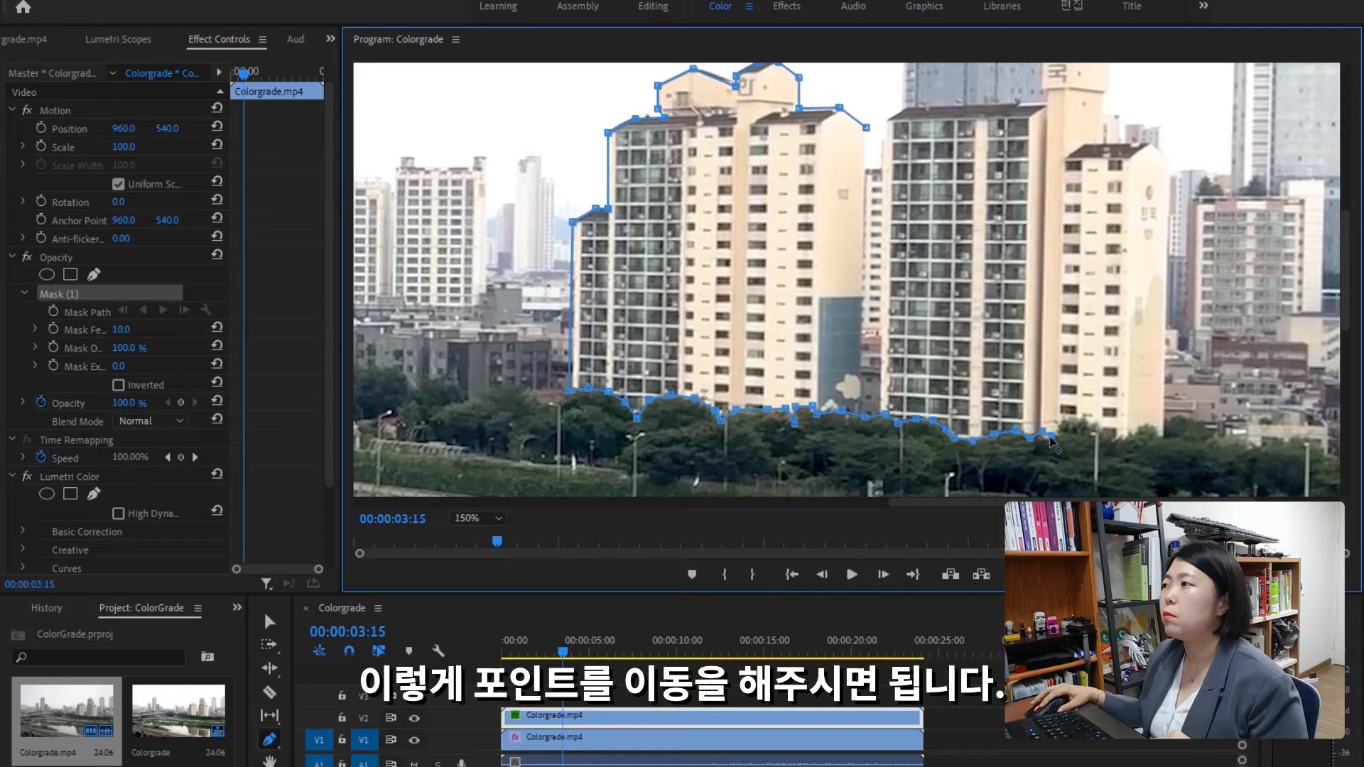
click(1099, 418)
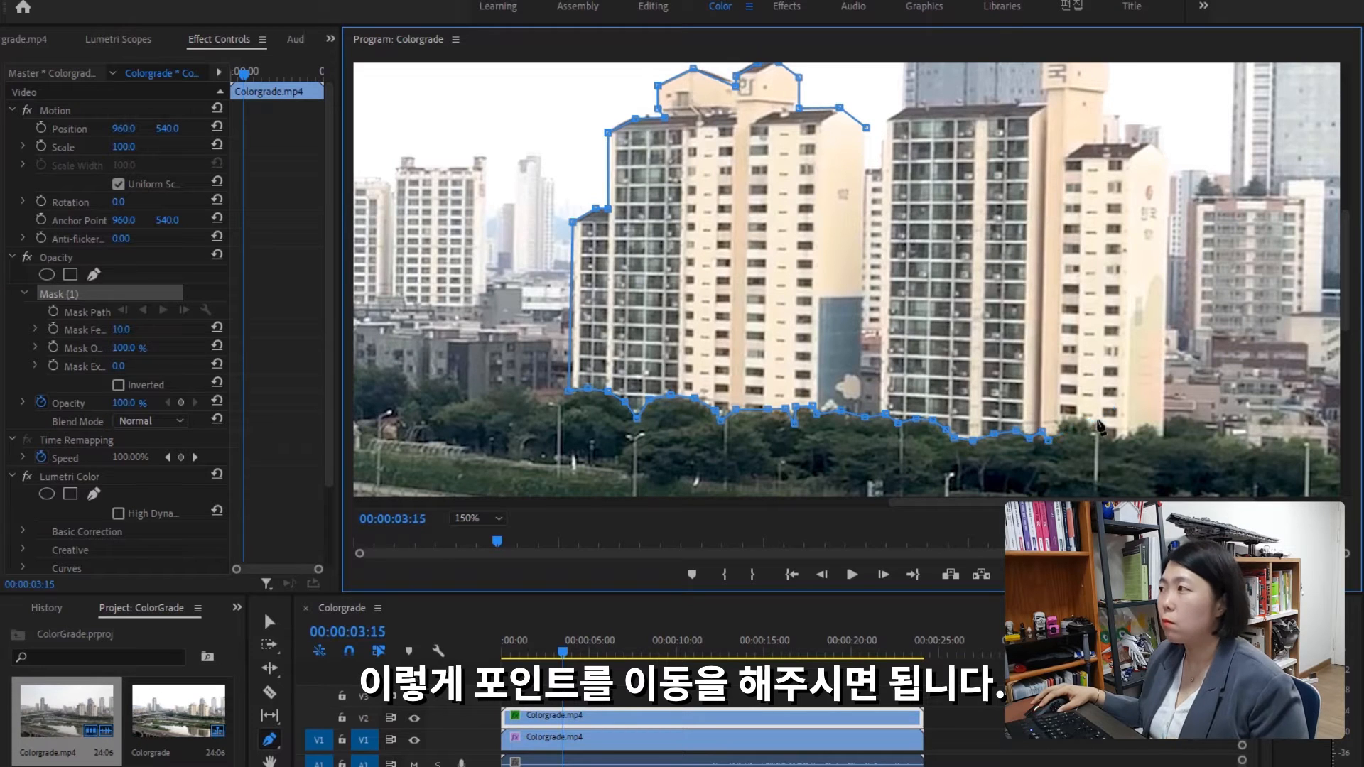
key(ctrl+z)
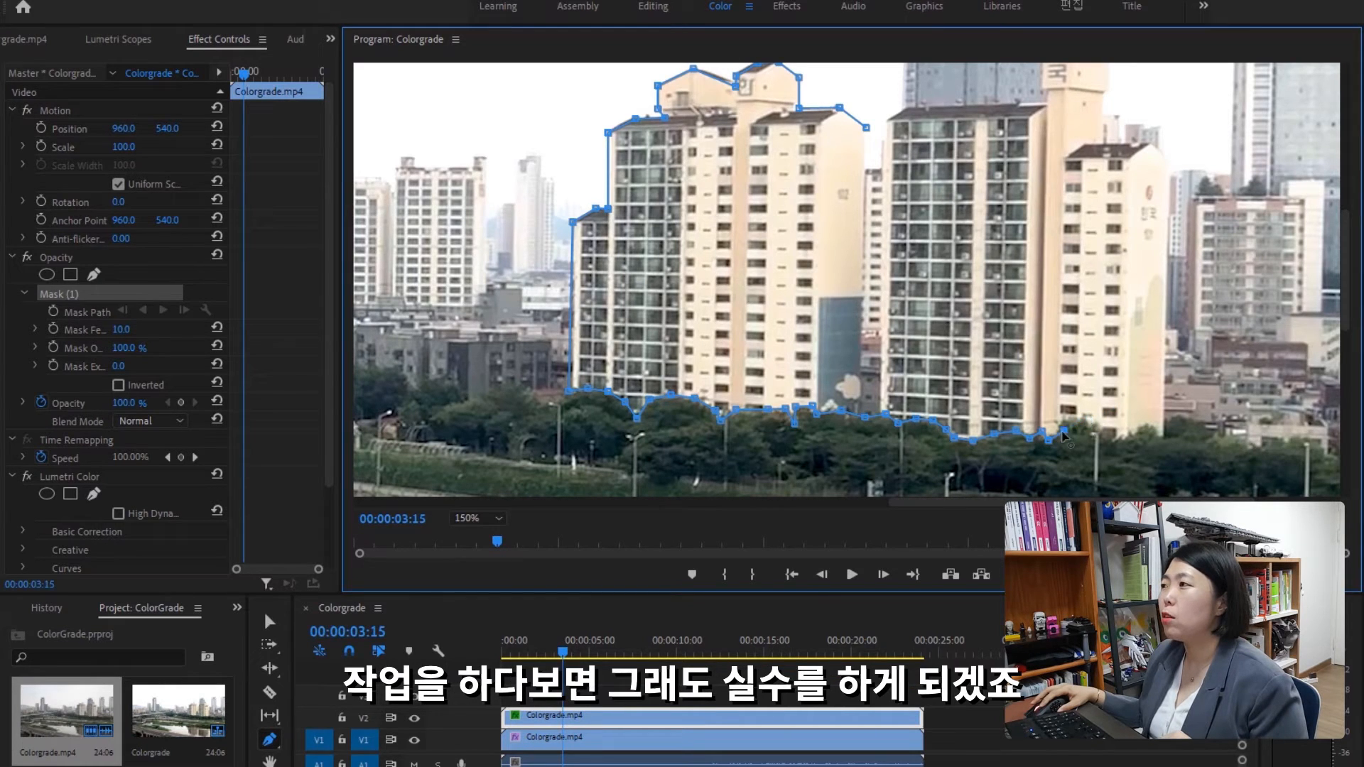
Step: Carry the mask path over the raised foliage at the second tower's side section, undoing and replacing the overshooting point
click(1071, 404)
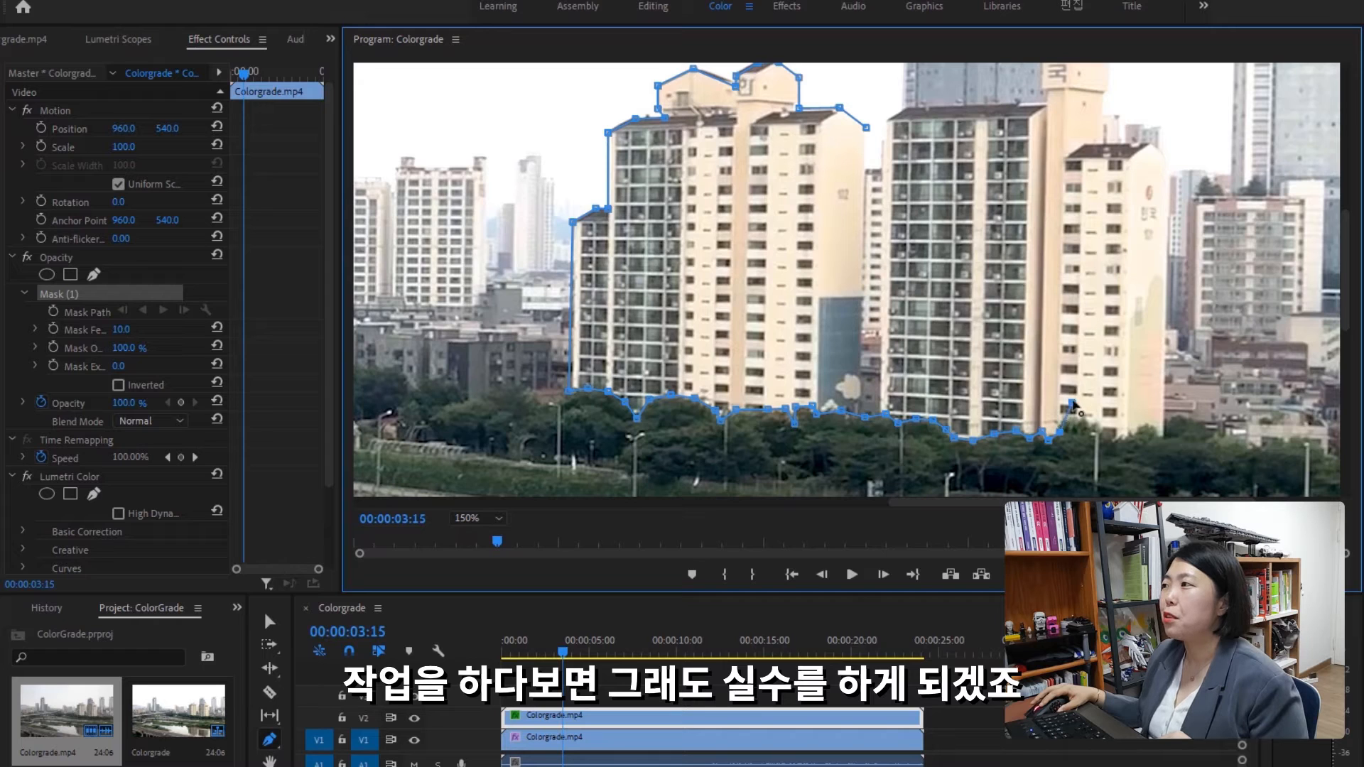
drag(1073, 402, 1064, 418)
click(1112, 411)
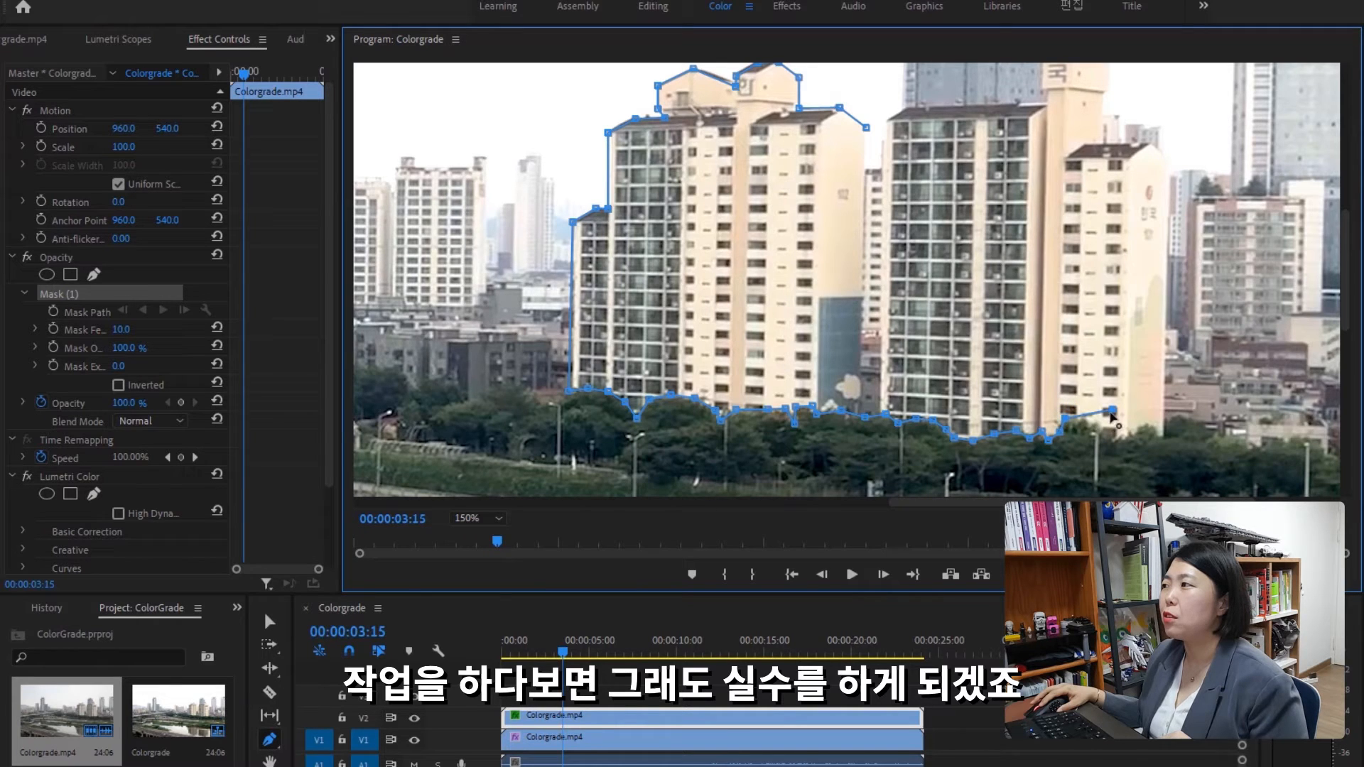
key(ctrl+z)
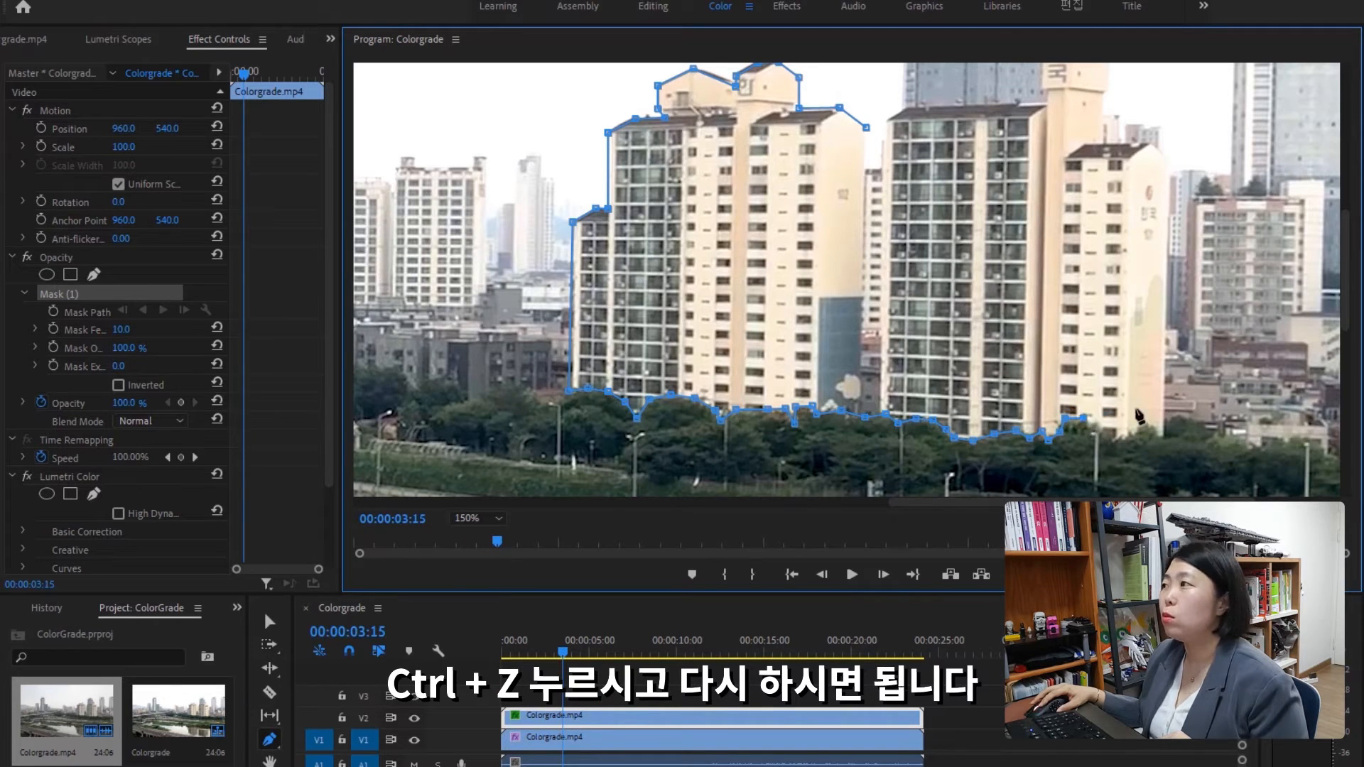
click(1100, 424)
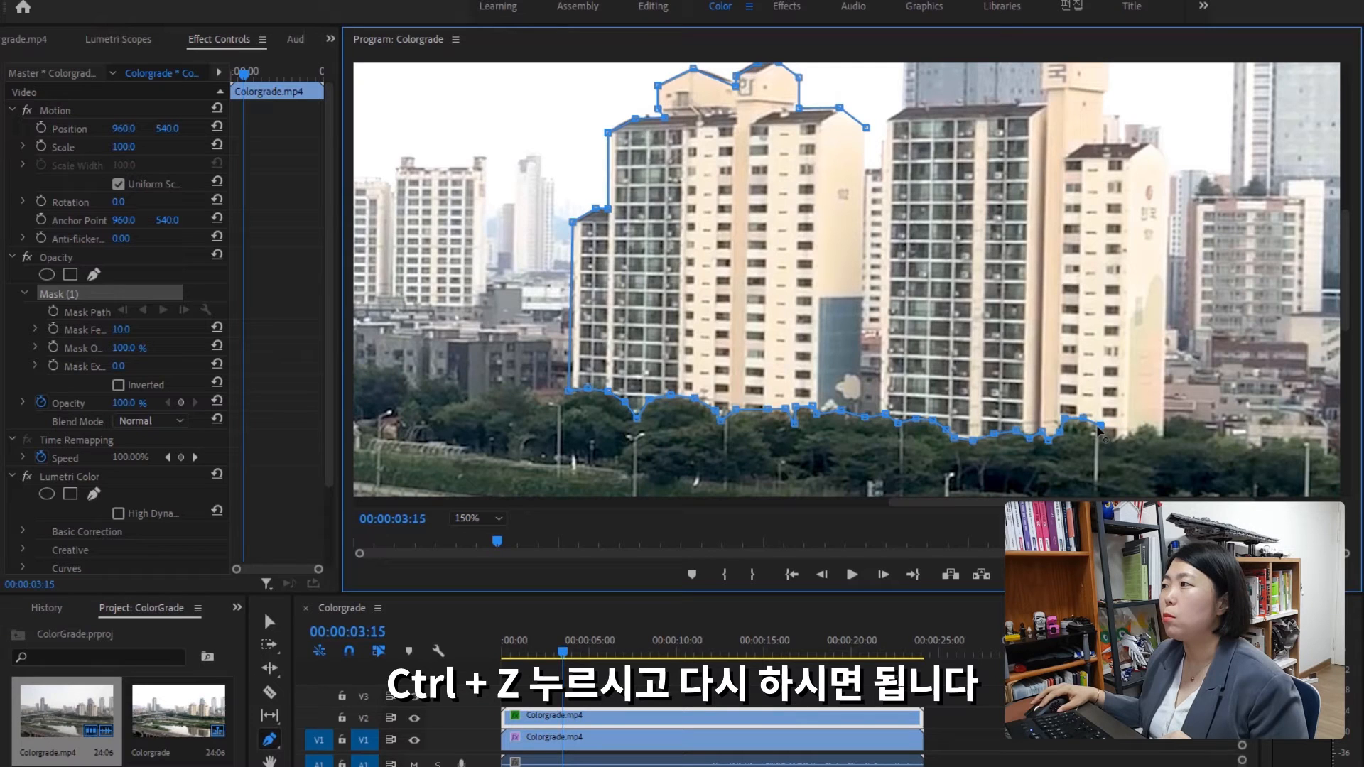
Step: Finish the mask path's treetop edge at the second tower's right base corner, undoing two misplaced points on the way
click(1152, 417)
key(ctrl+z)
click(1160, 414)
key(ctrl+z)
click(1124, 439)
click(1161, 409)
drag(1160, 409, 1165, 442)
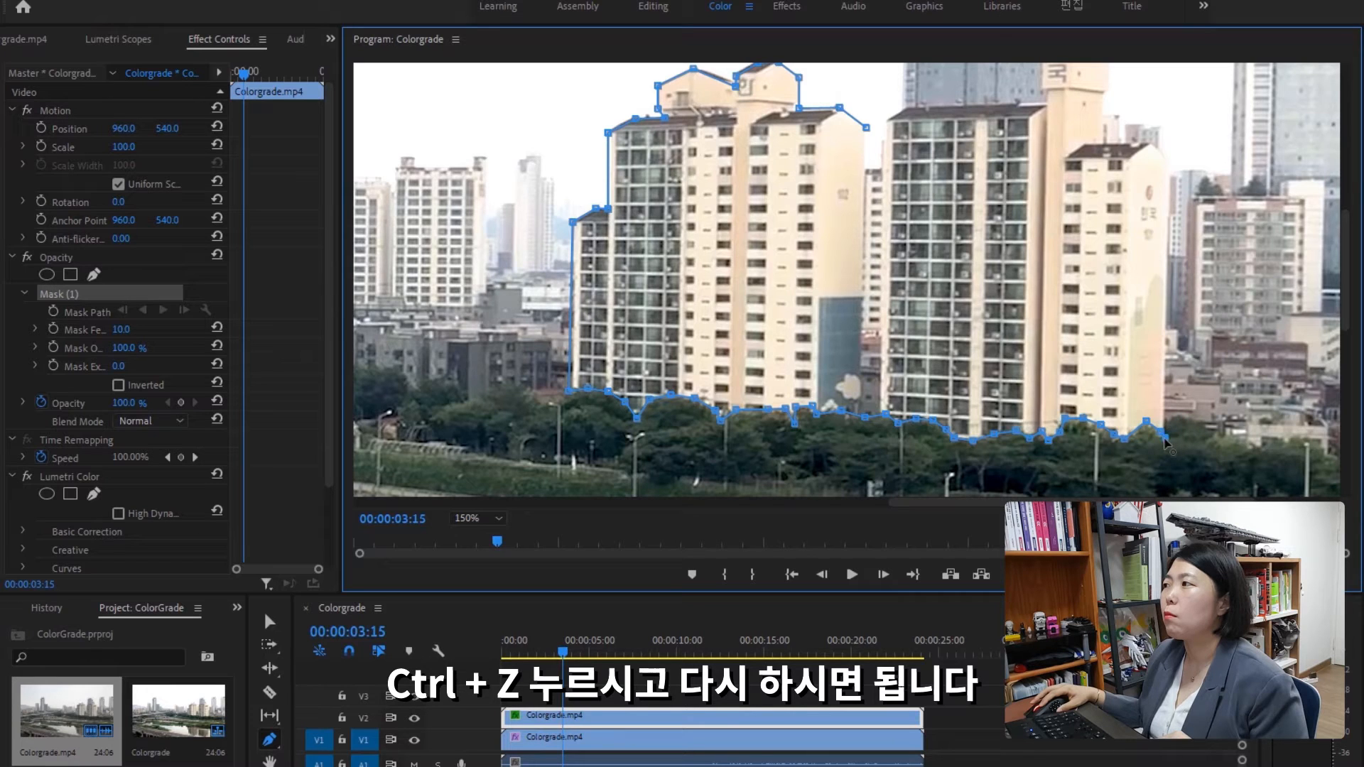
Step: Run the mask path up the second tower's right edge and nudge the points on the first tower's left edge into line
click(1169, 162)
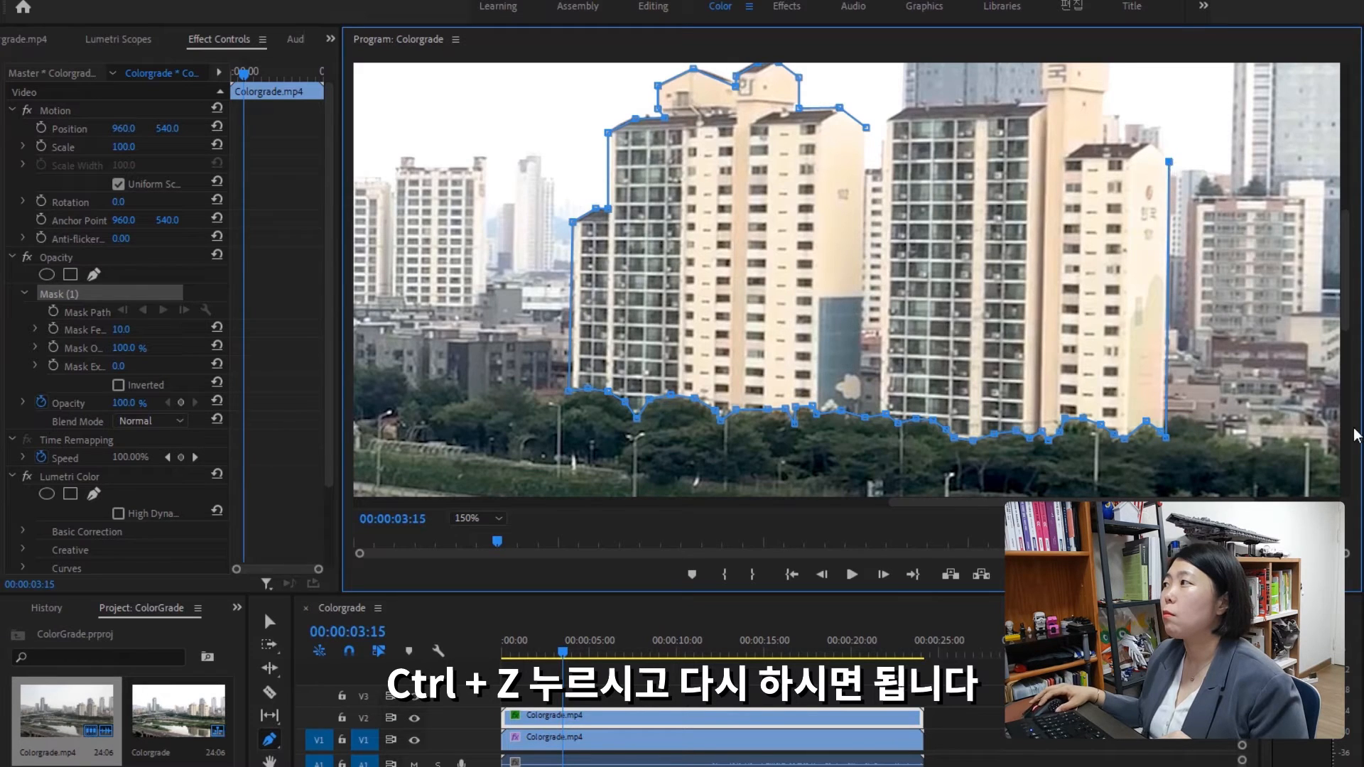
mouse_move(1347, 320)
mouse_down()
mouse_move(1355, 294)
mouse_move(1347, 313)
mouse_up()
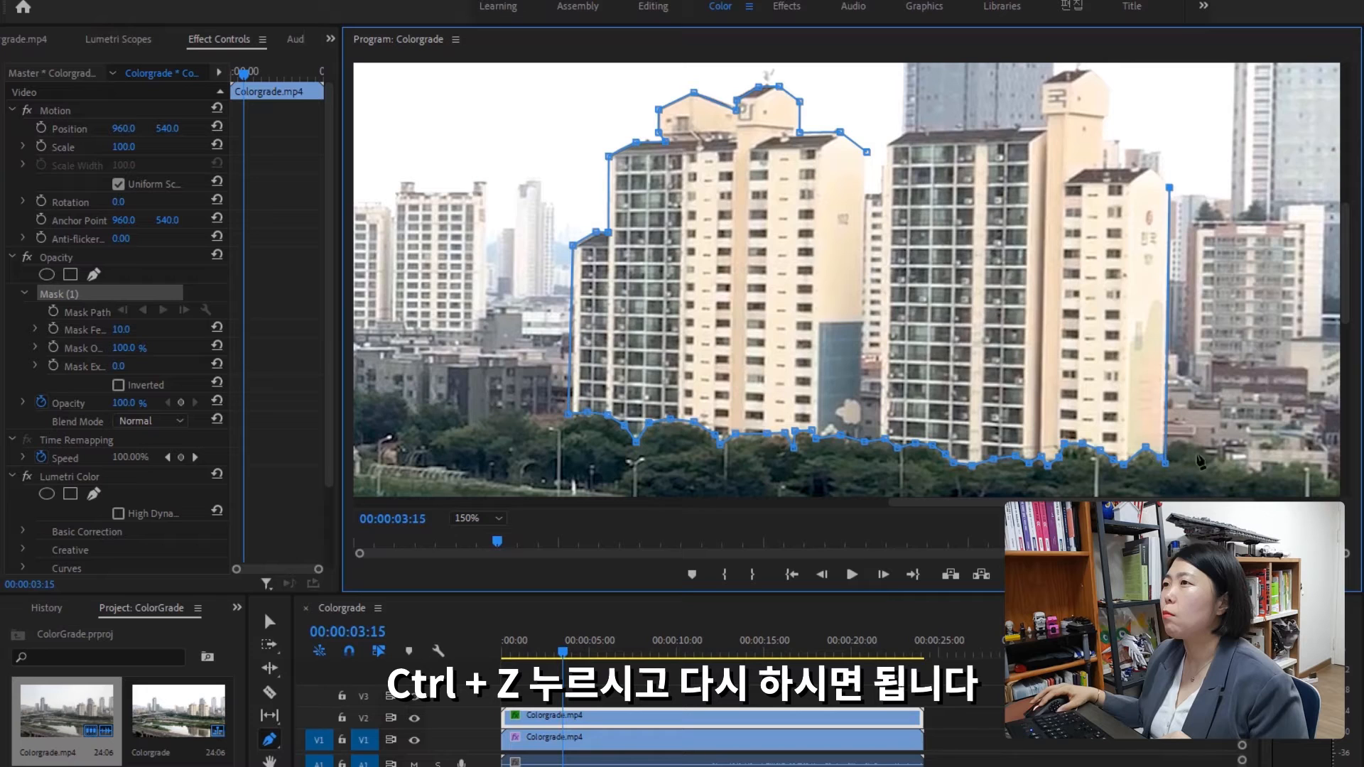
drag(568, 416, 571, 419)
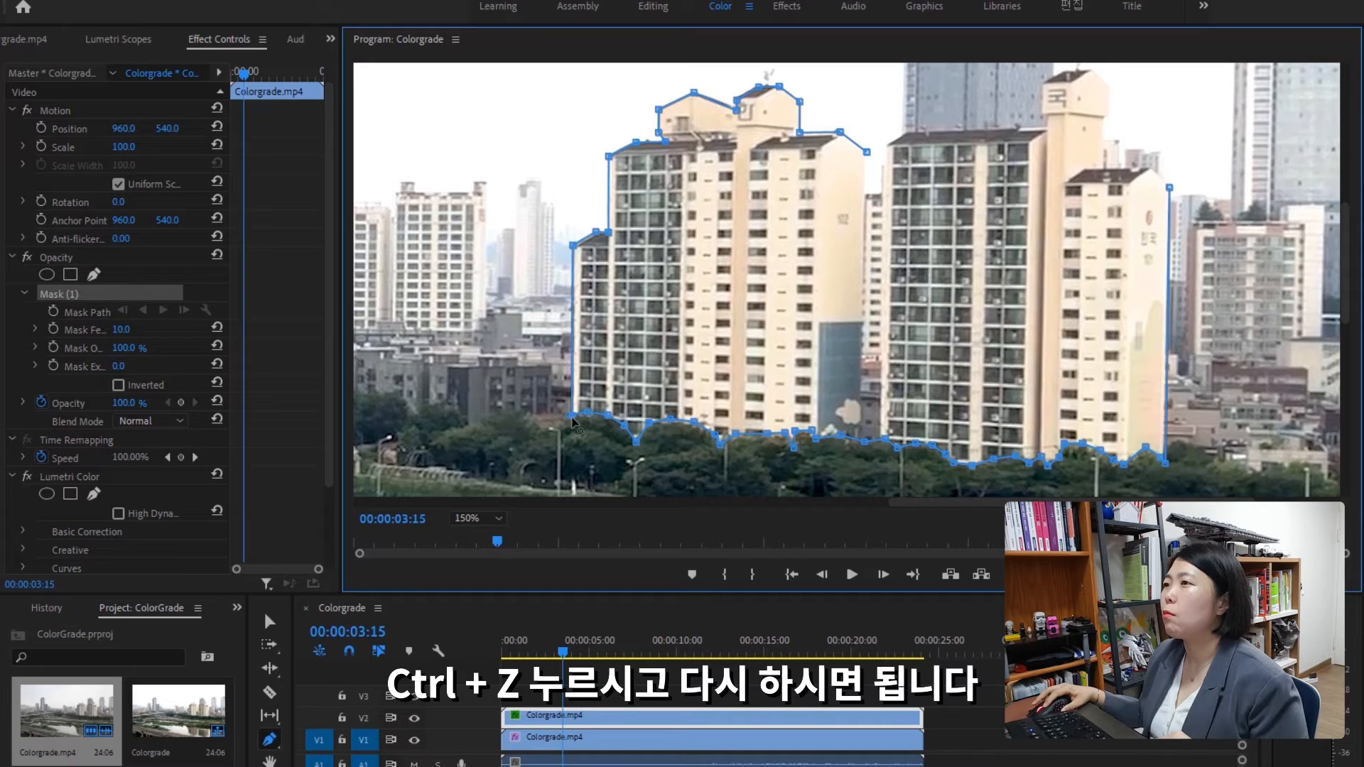
drag(575, 246, 577, 248)
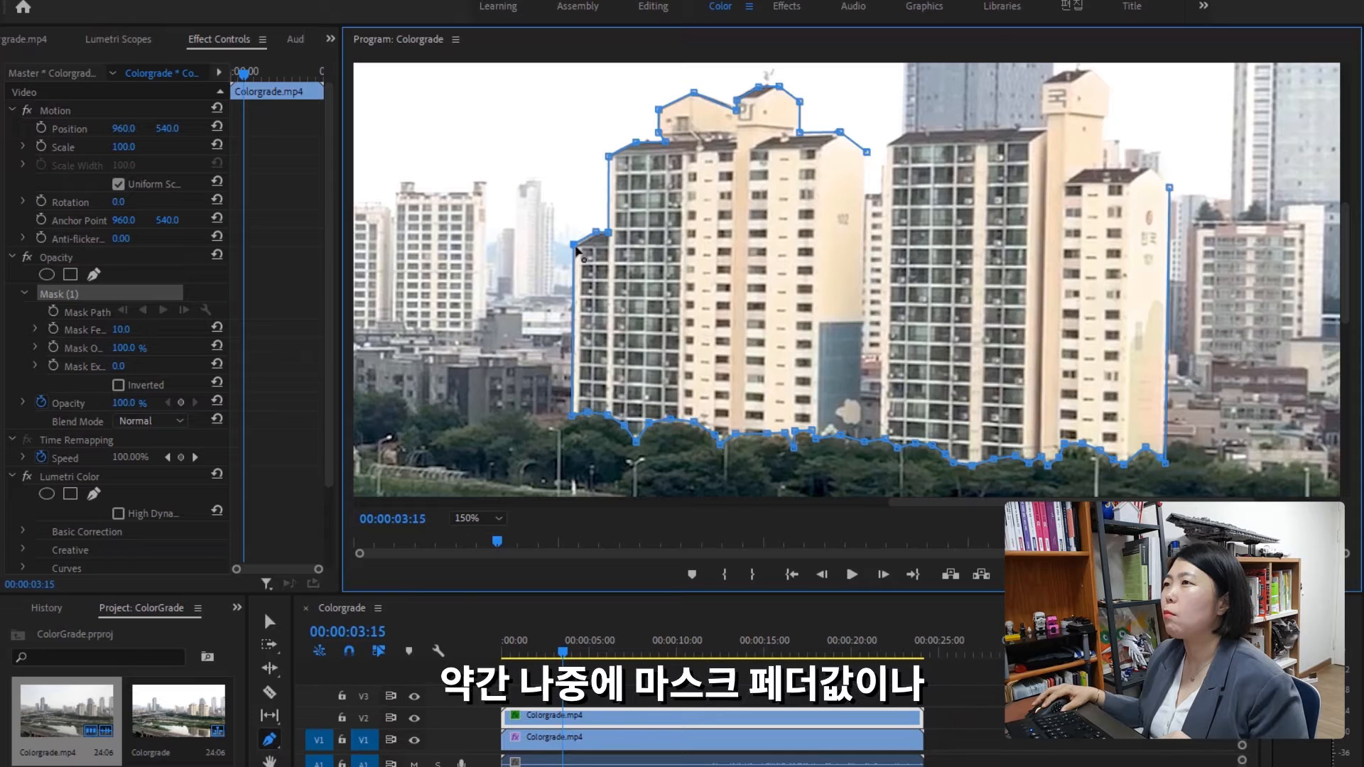
drag(572, 418, 569, 417)
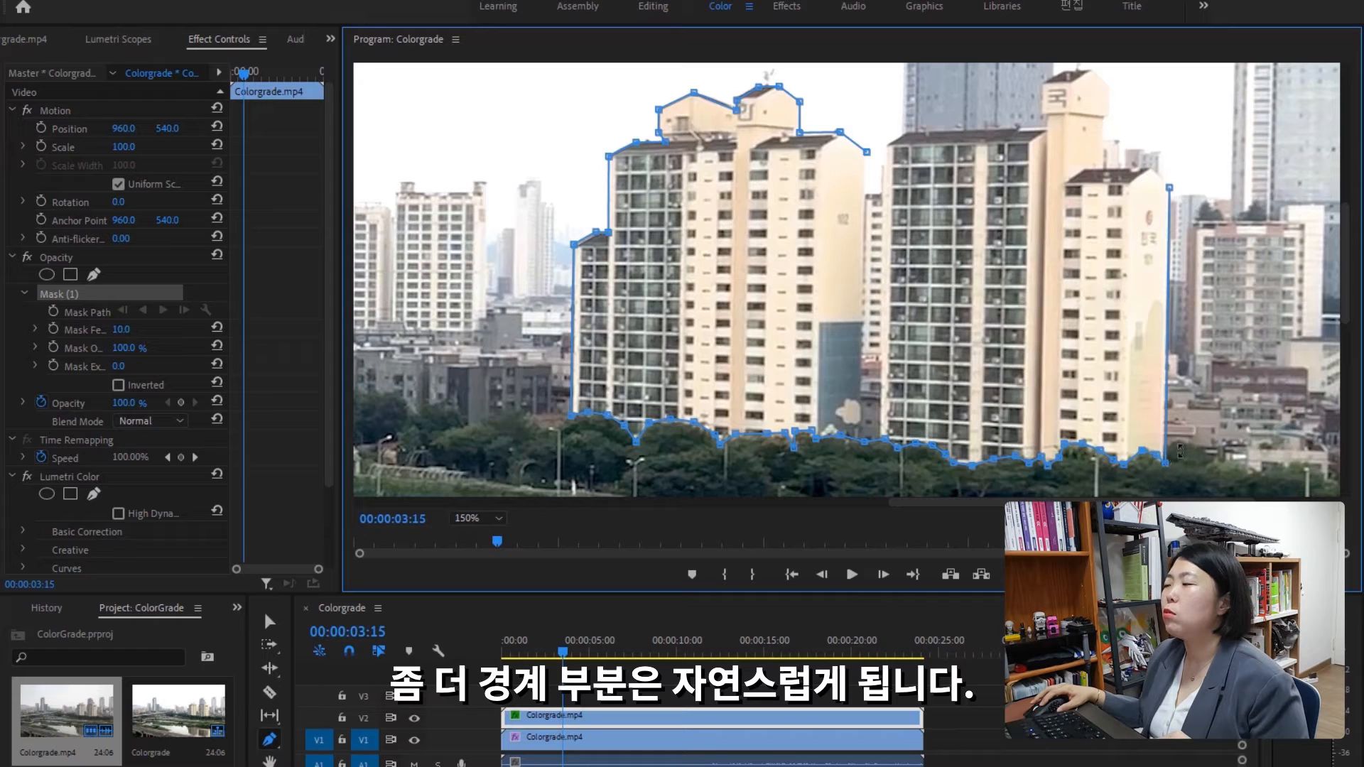
Step: Trace the roof of the second tower's lower section and continue up to the rooftop block, leaving out the building behind
click(1149, 167)
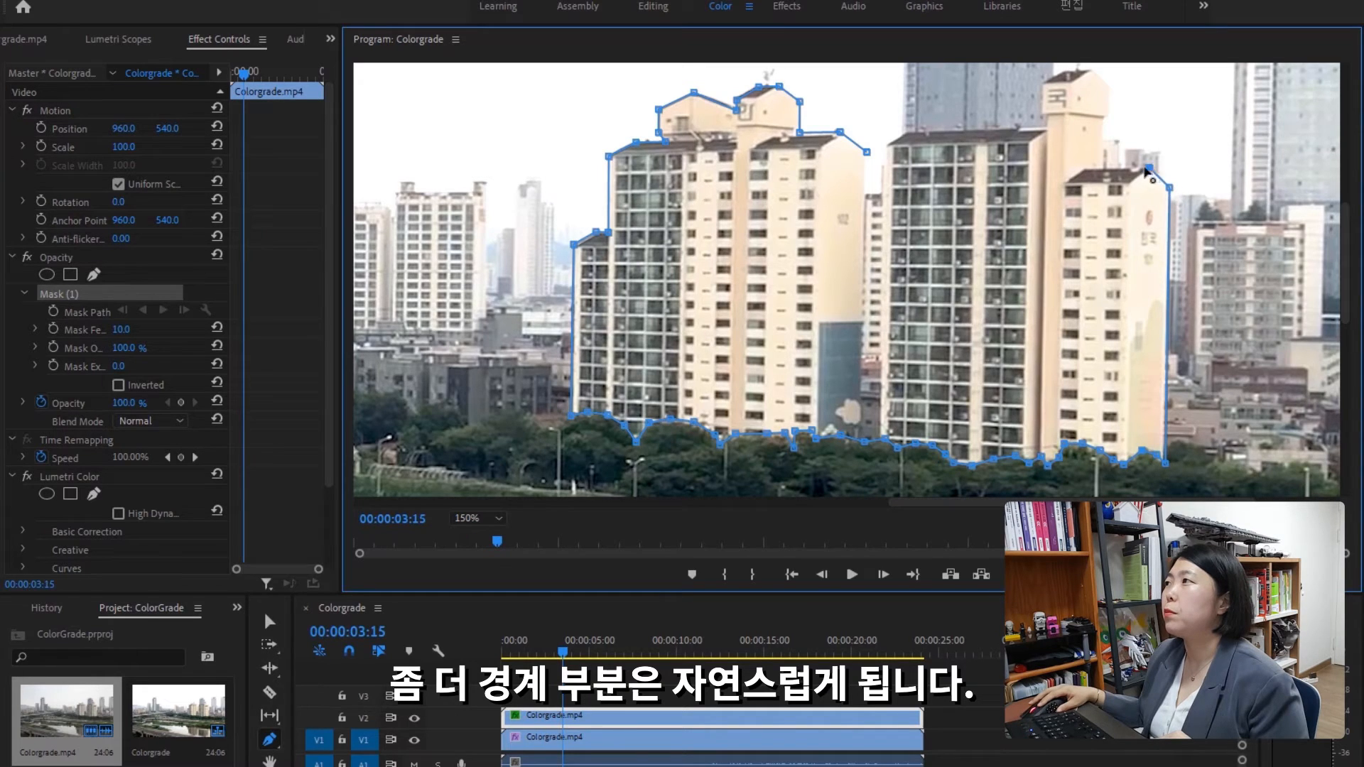
click(1100, 167)
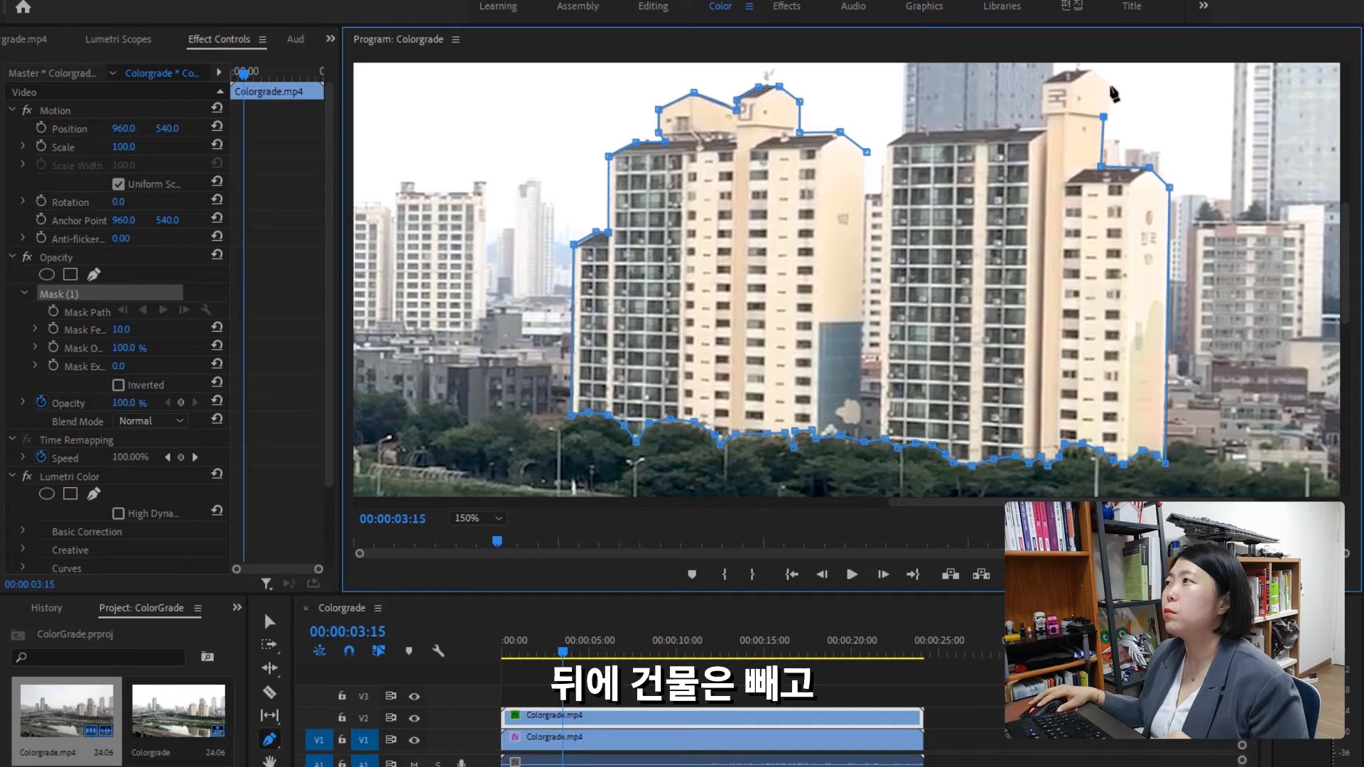
click(1126, 104)
drag(1127, 106, 1112, 118)
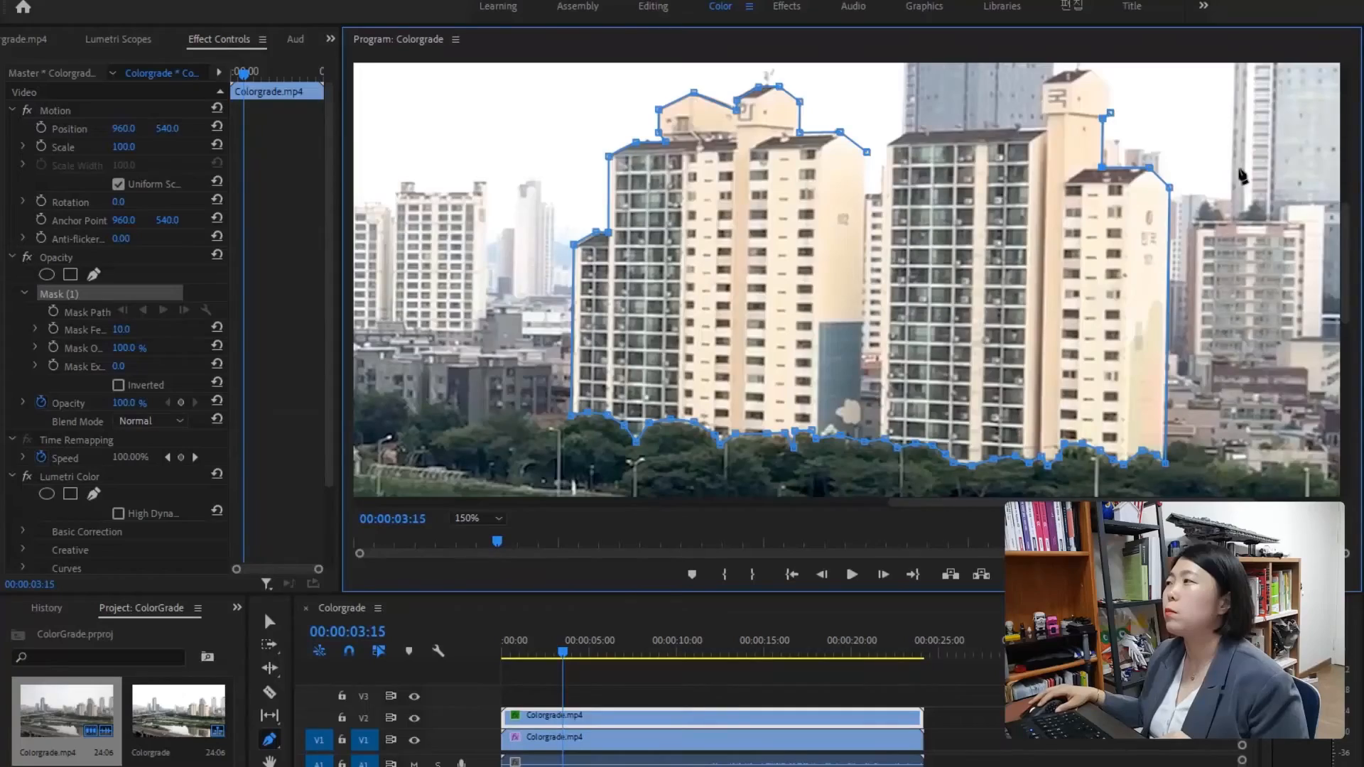
Step: Outline the right side and roof of the second tower's rooftop block with mask points
scroll(1260, 277, up, 5)
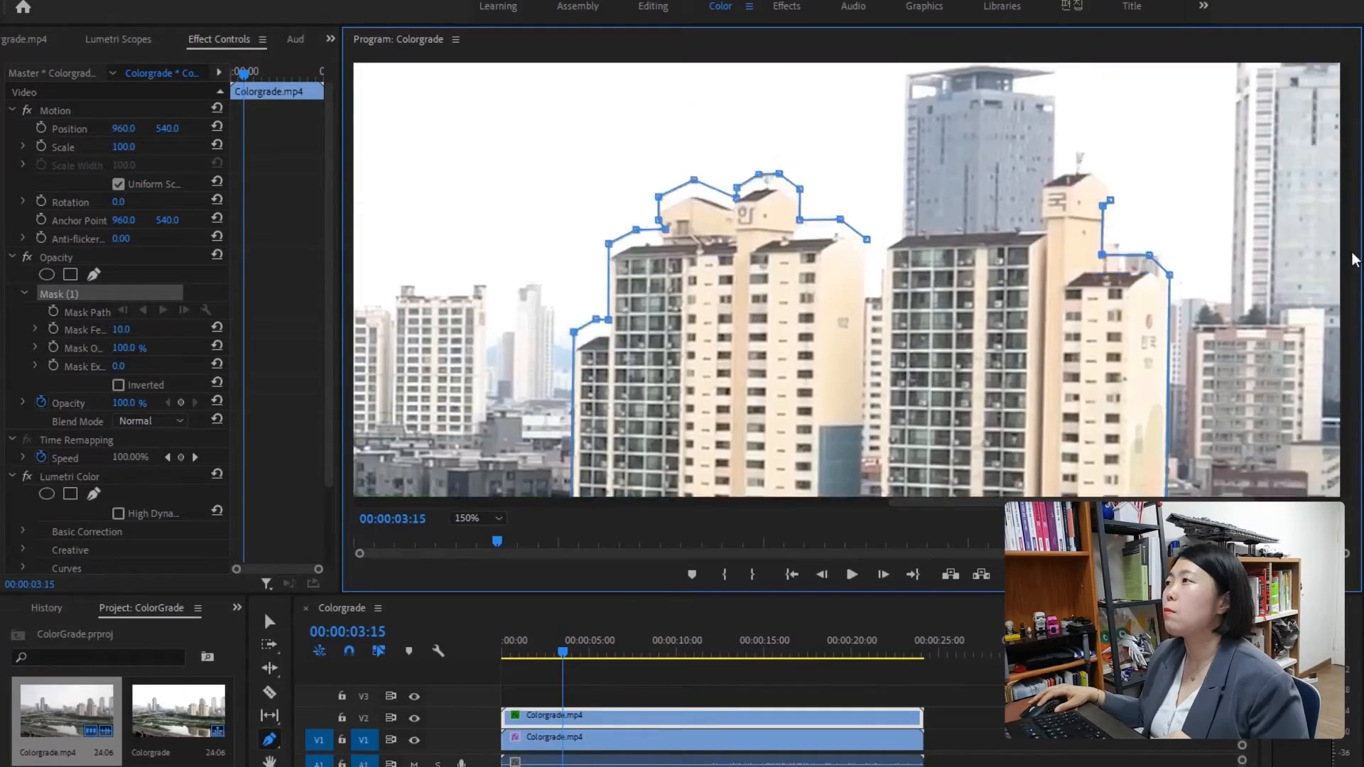
click(1112, 305)
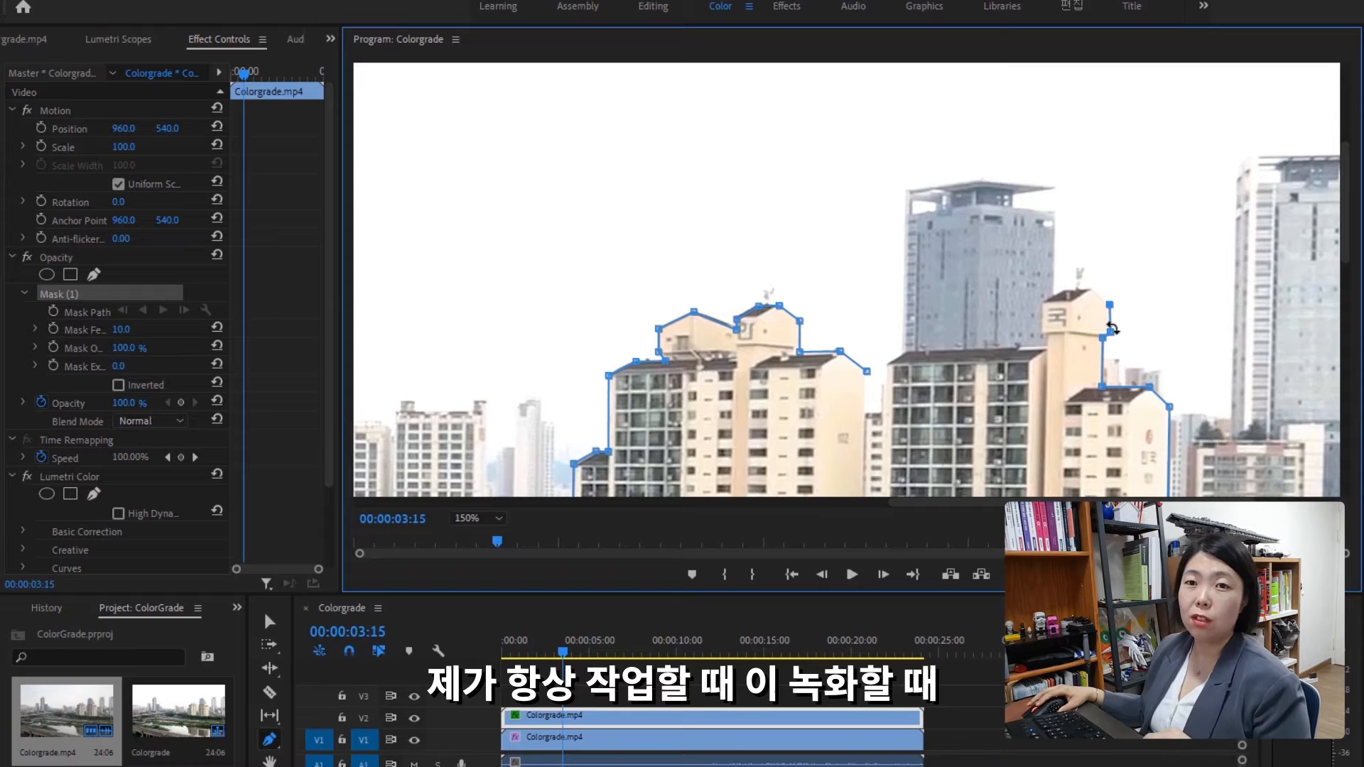
click(1090, 287)
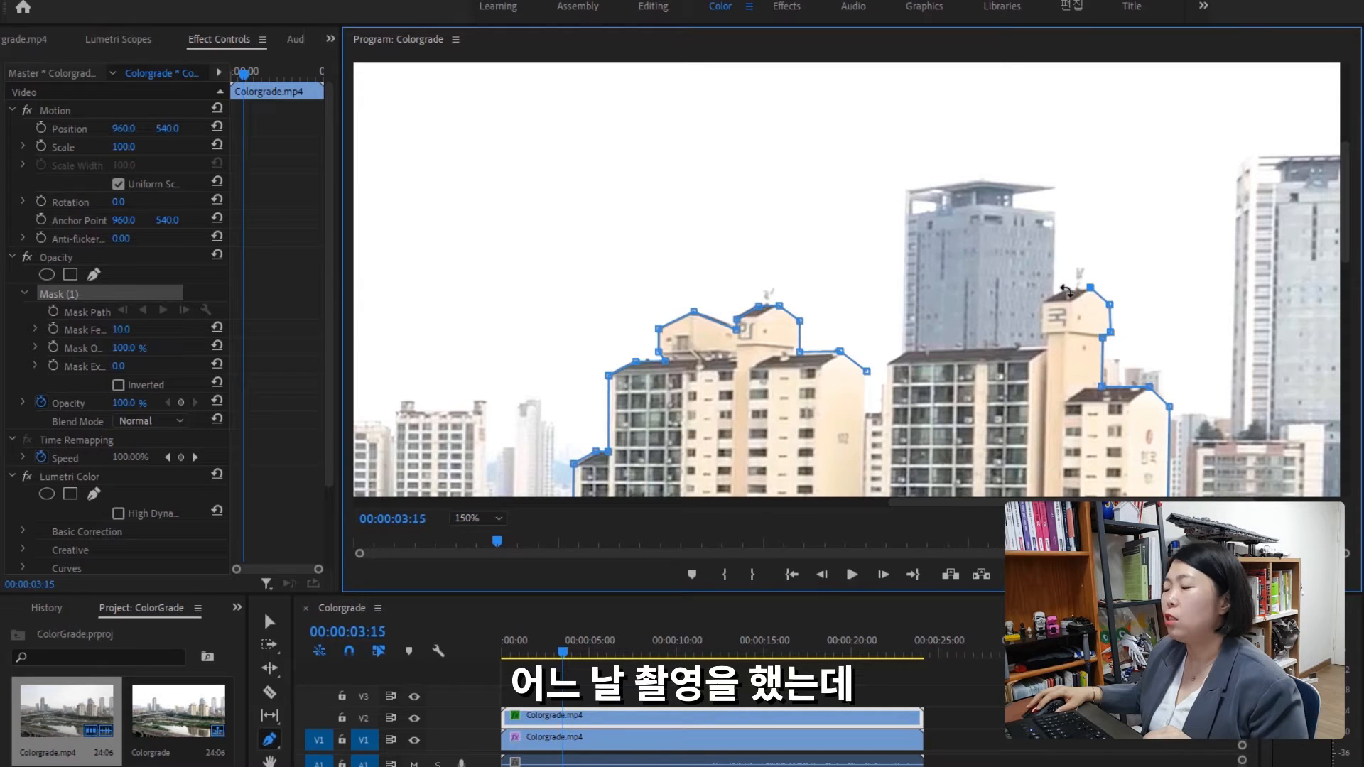
click(1036, 268)
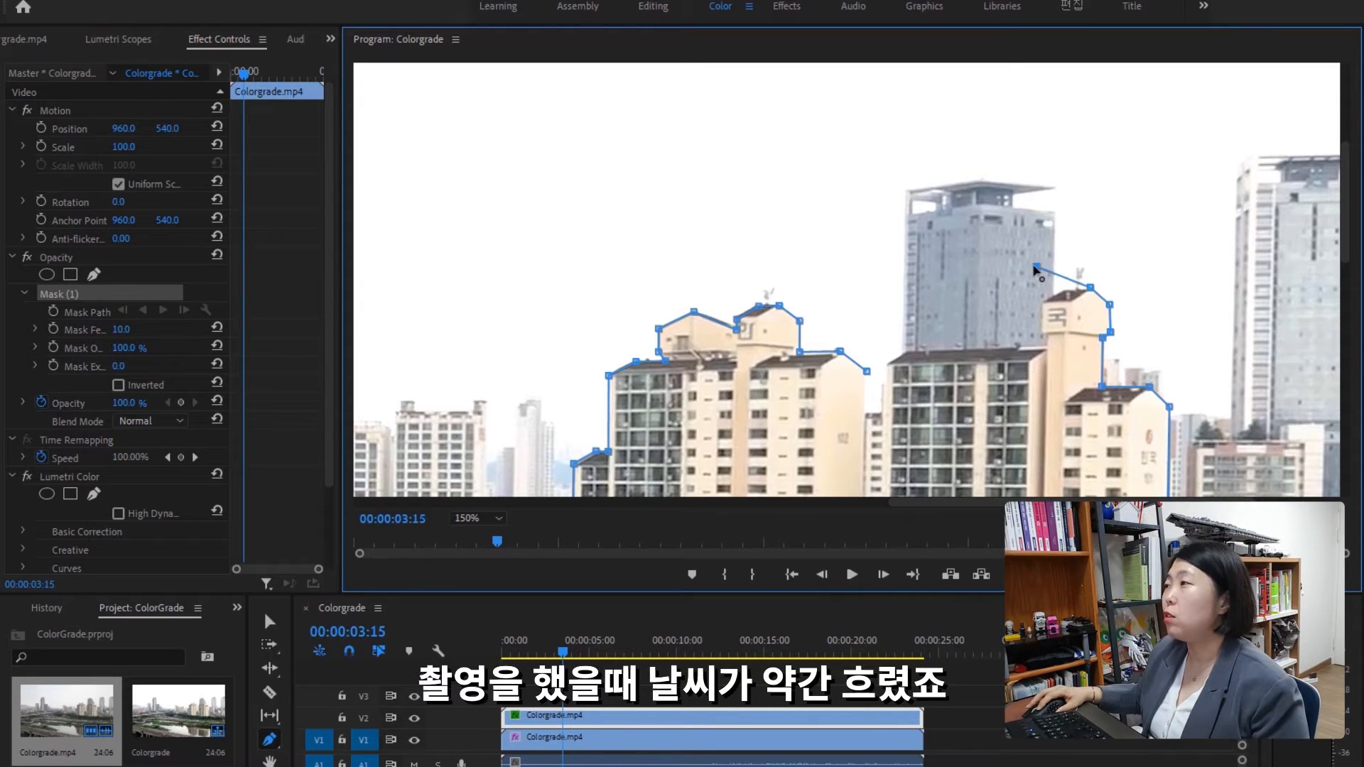
drag(1036, 268, 1063, 288)
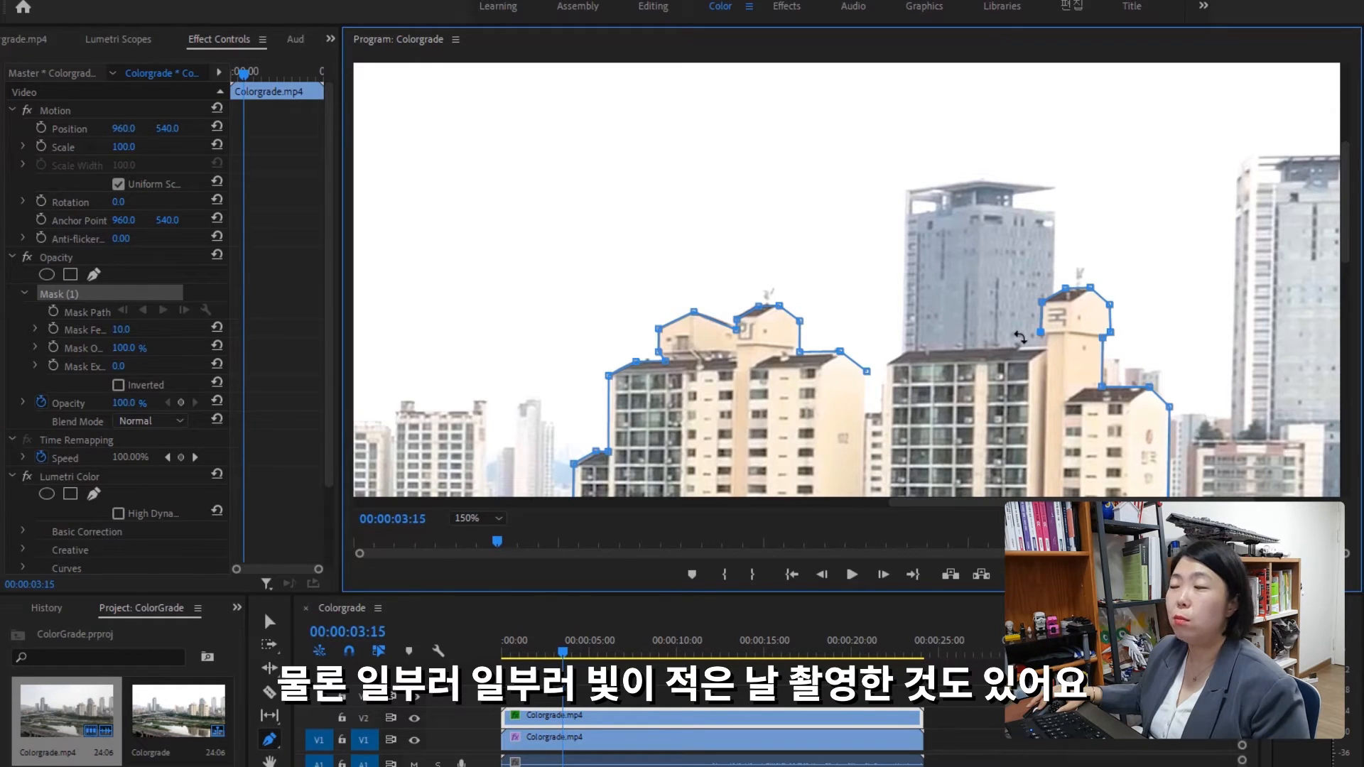
Step: Bring the mask path down the left side of the rooftop block to the second tower's main roof
drag(1024, 341, 1018, 332)
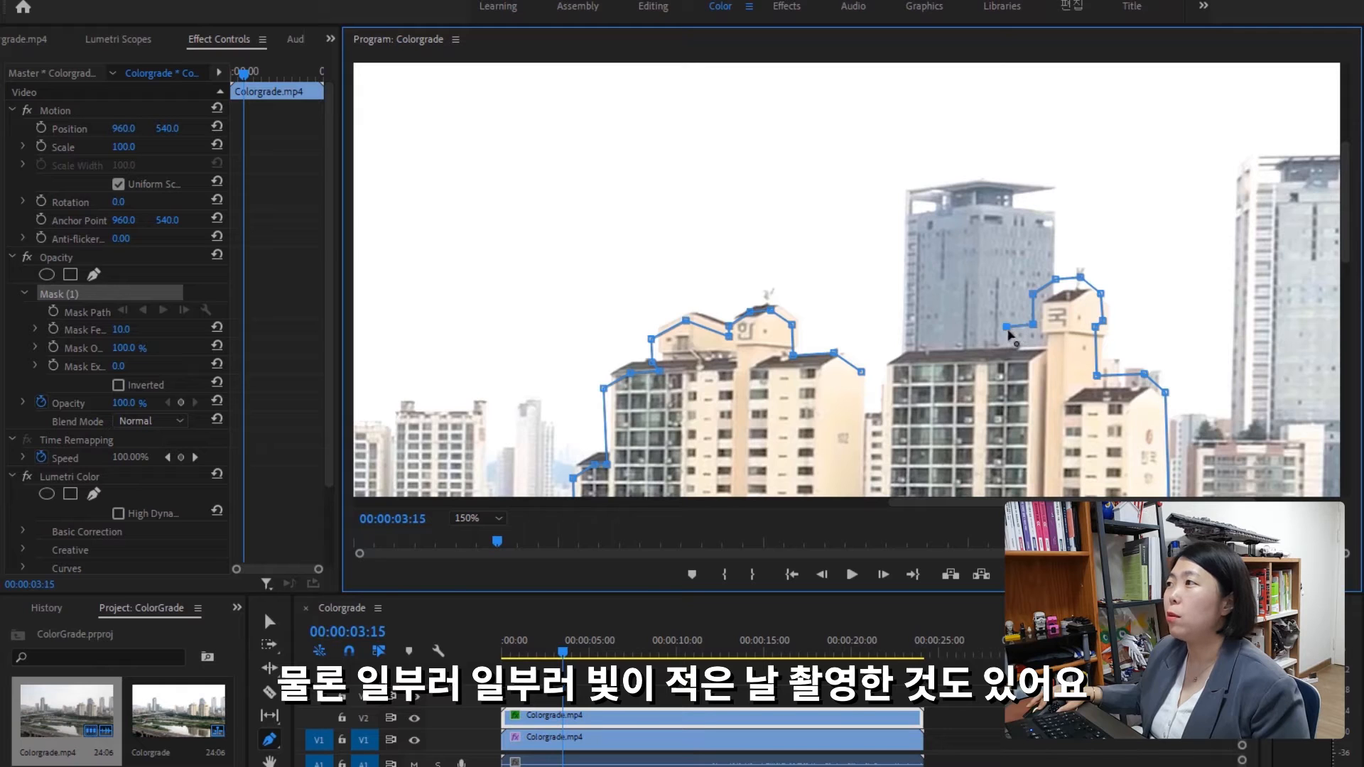
mouse_move(1036, 343)
mouse_down()
mouse_move(1007, 328)
mouse_move(1041, 344)
mouse_up()
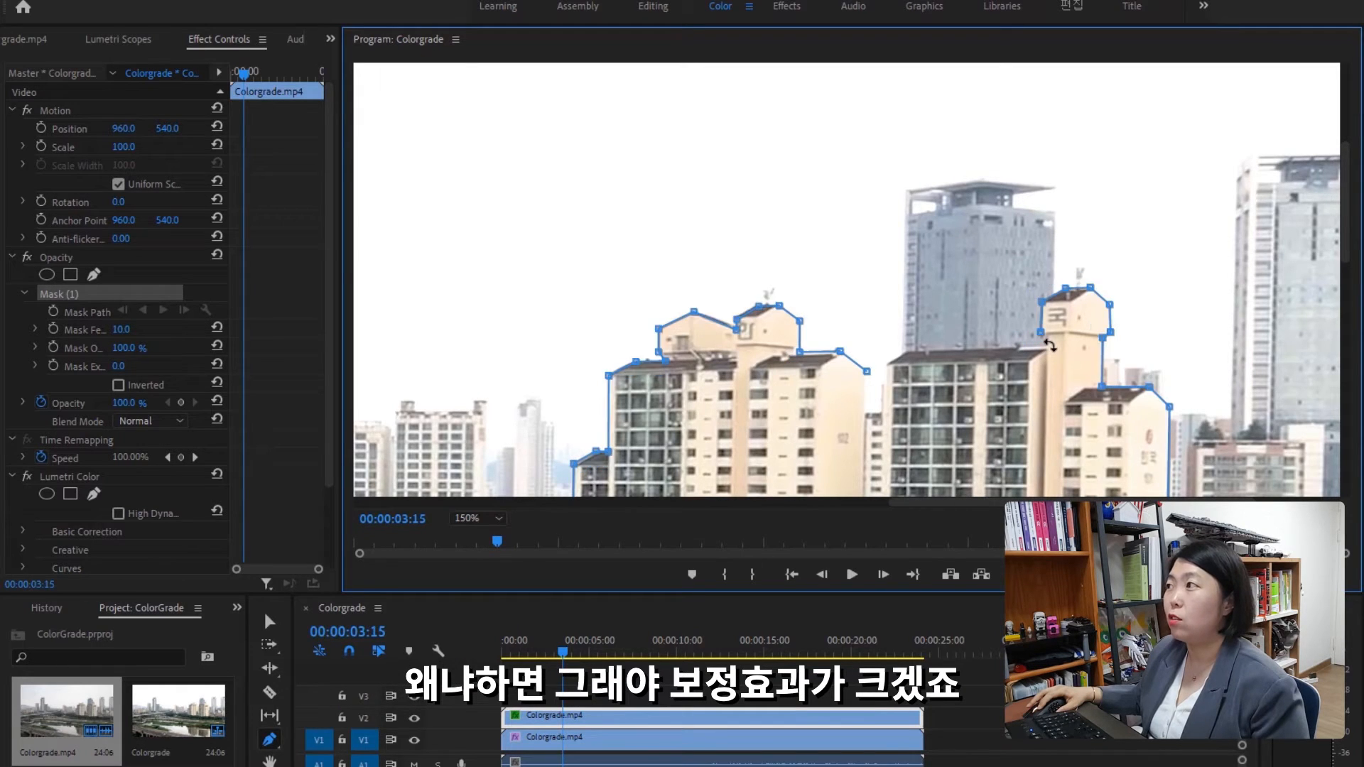
click(1002, 333)
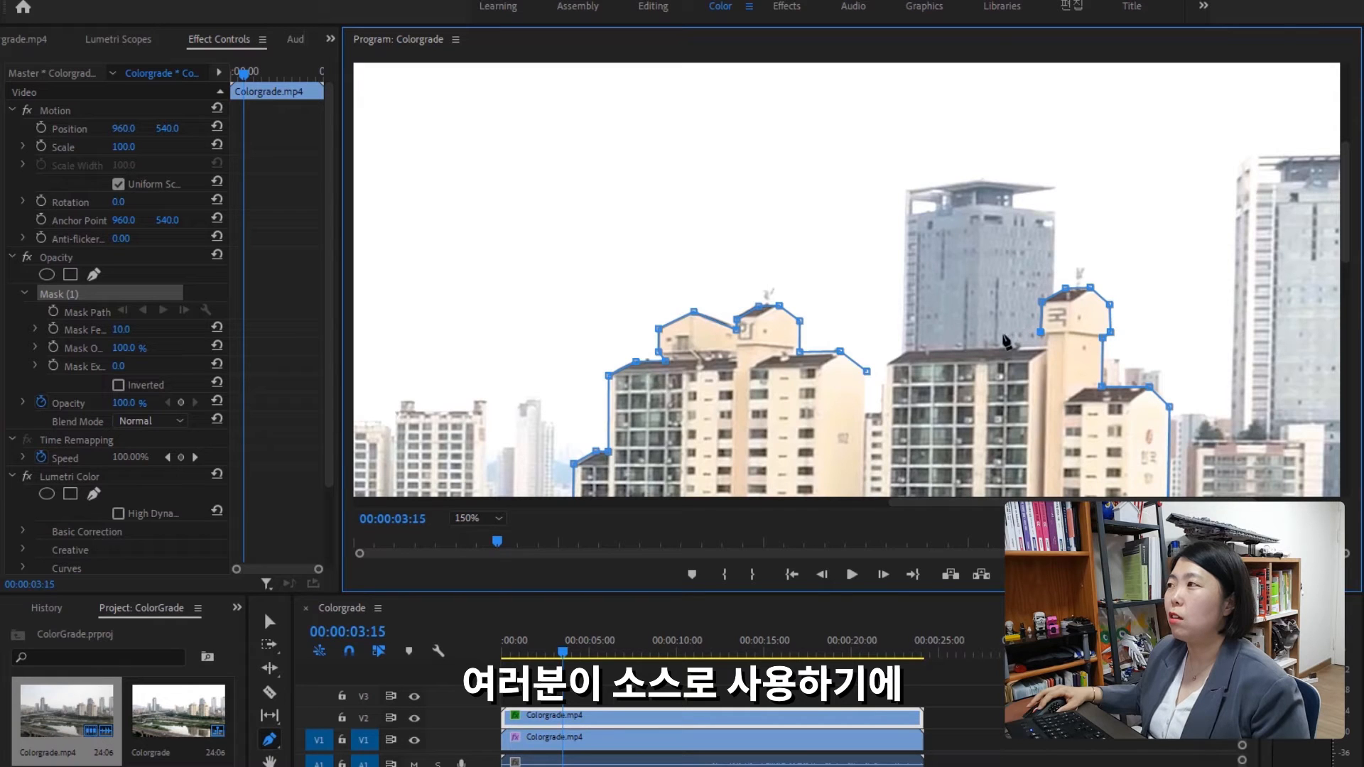
drag(1002, 335, 1046, 340)
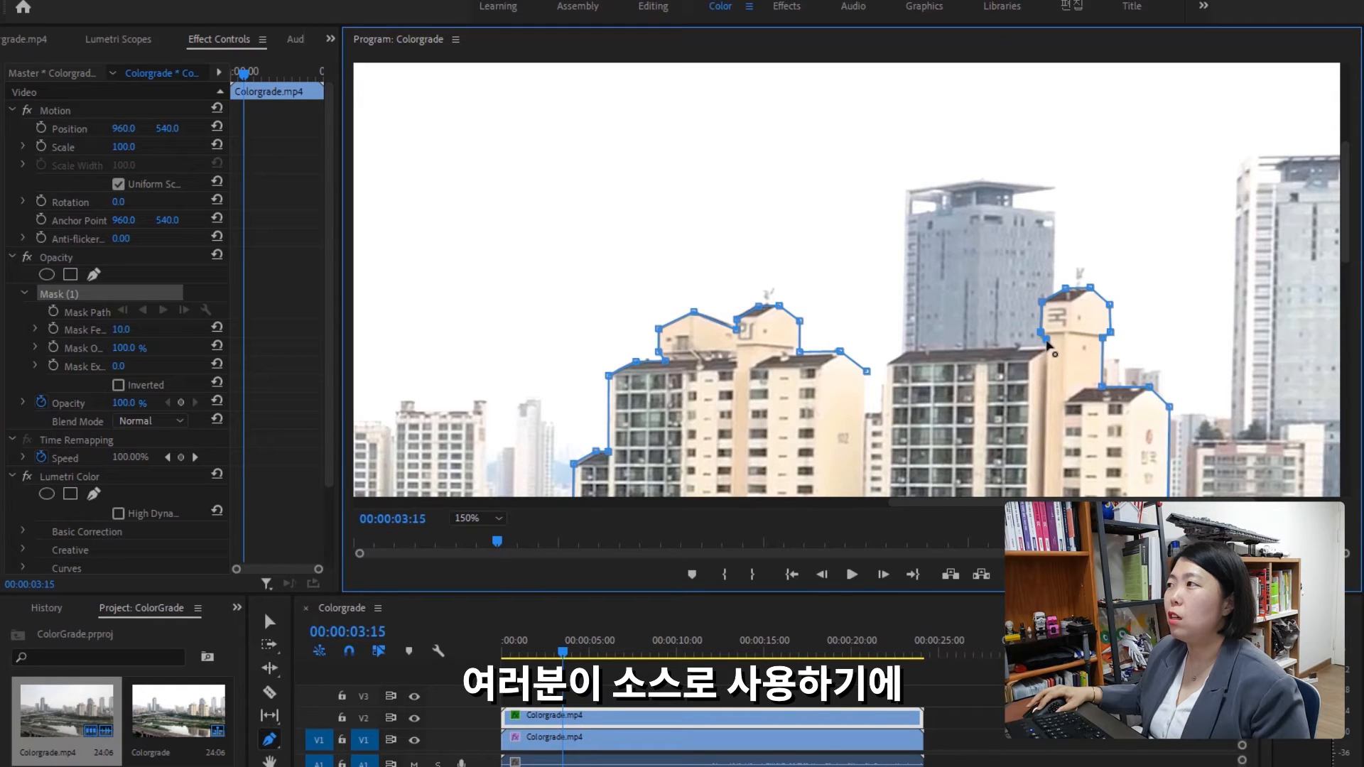
click(1002, 344)
drag(1002, 343, 1047, 348)
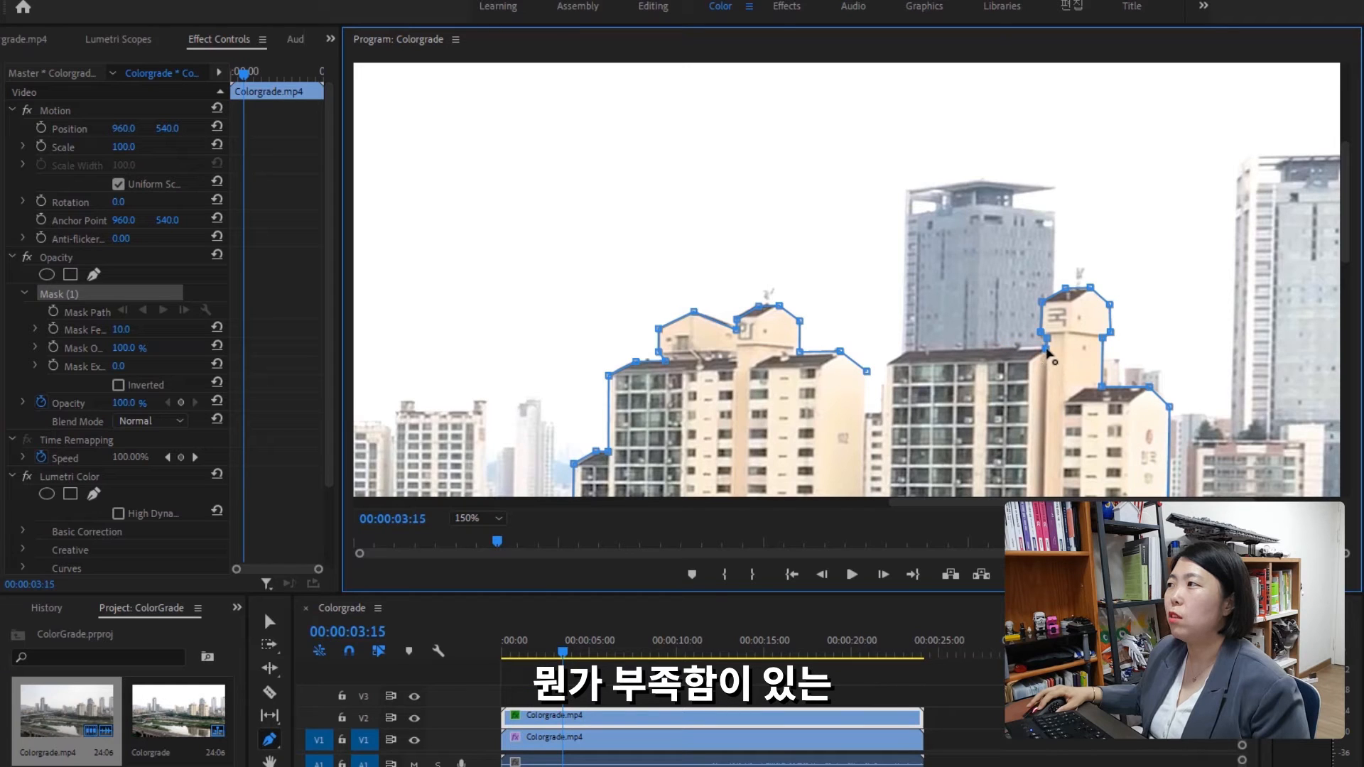
Step: Trace the second tower's main roofline to its left corner and lead the mask path down into the gap between the towers
click(910, 348)
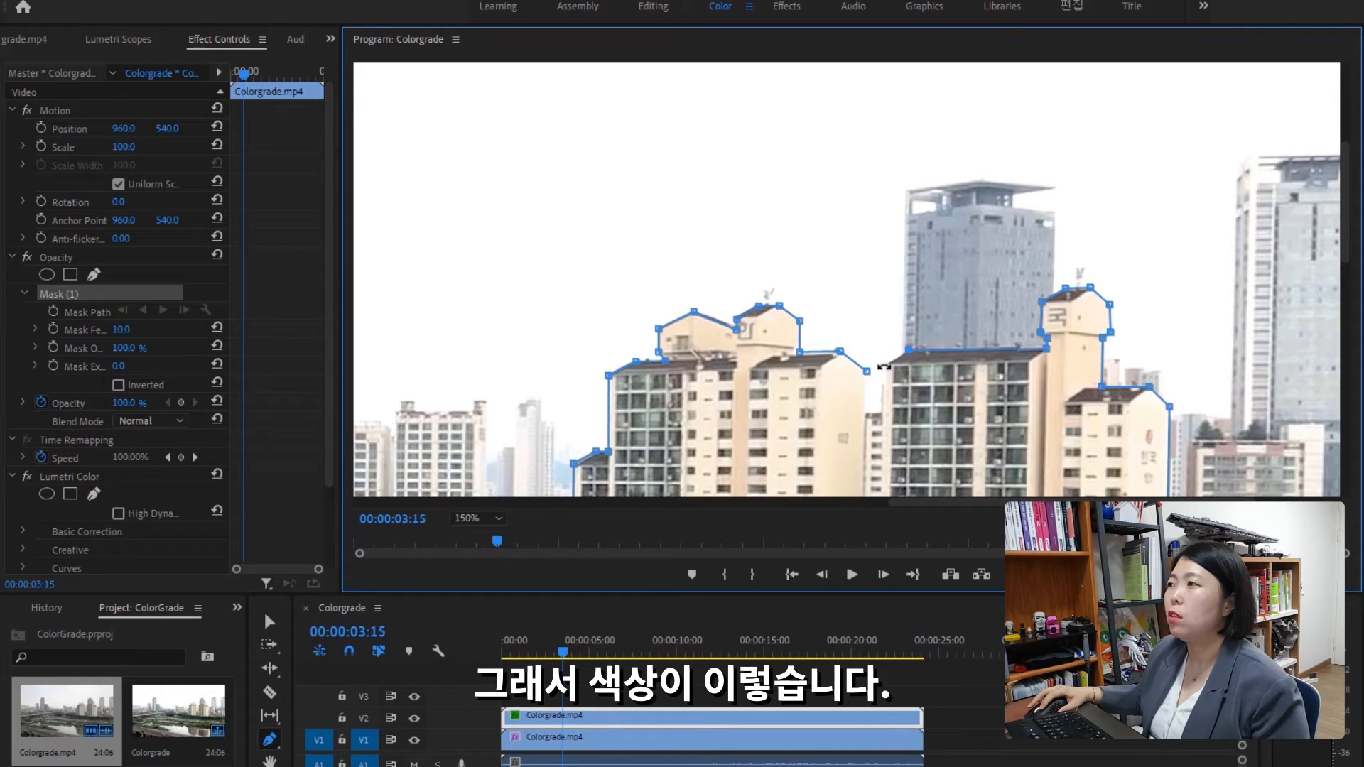
drag(887, 381, 889, 366)
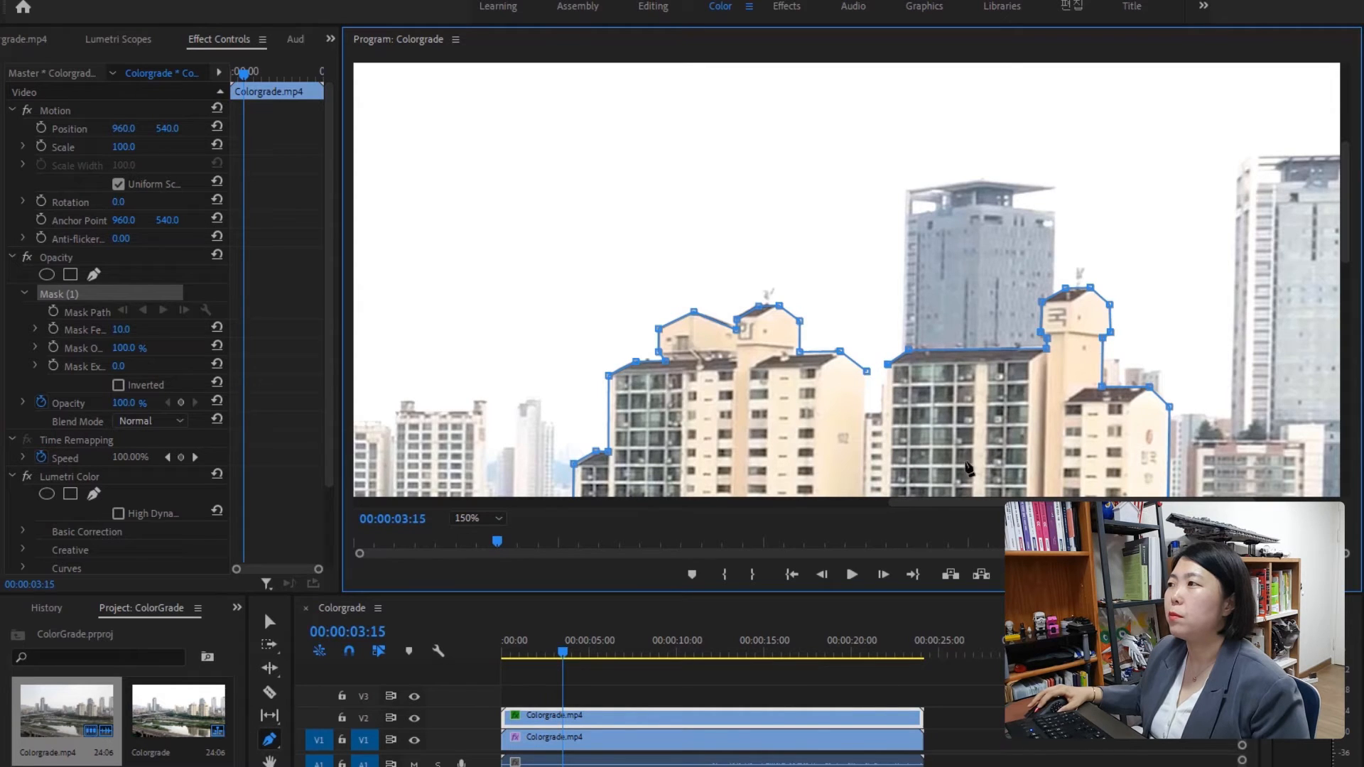
drag(1342, 239, 1342, 313)
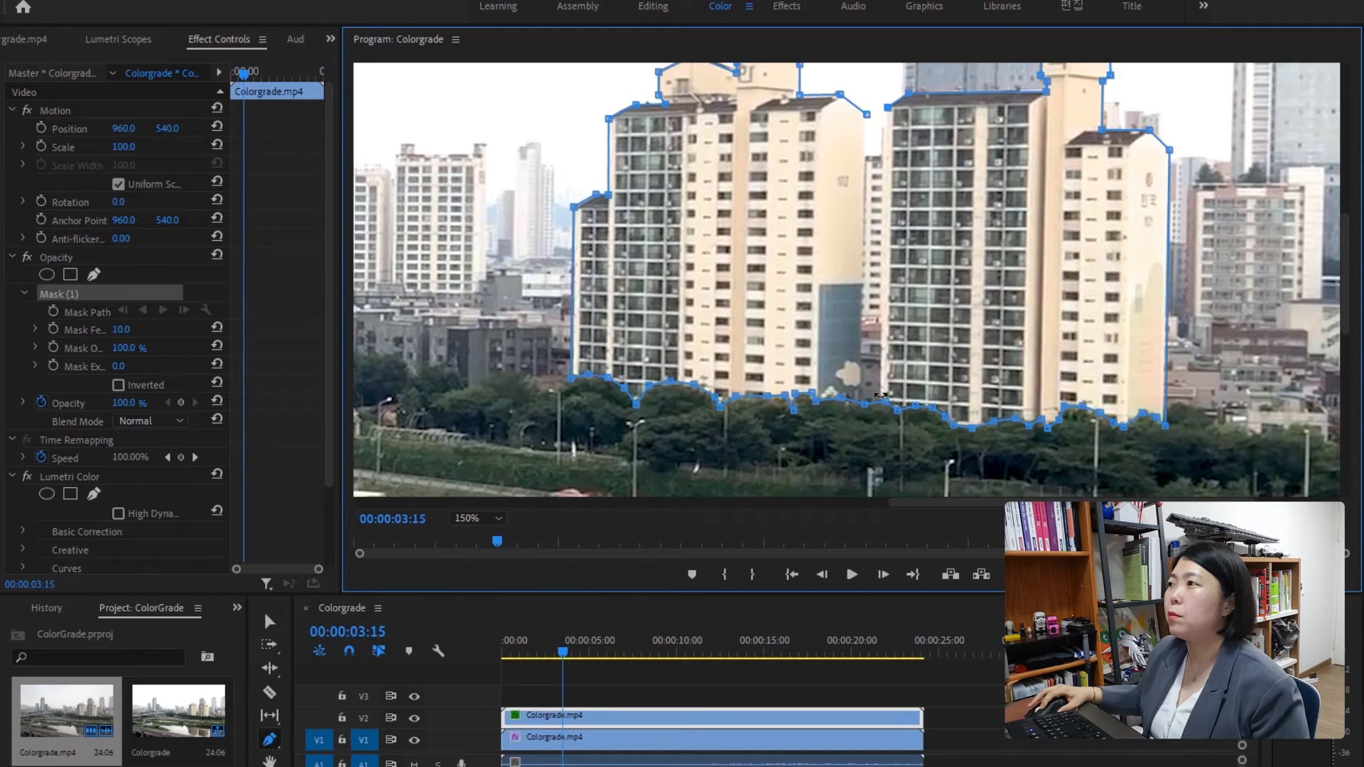
click(880, 156)
drag(882, 158, 886, 157)
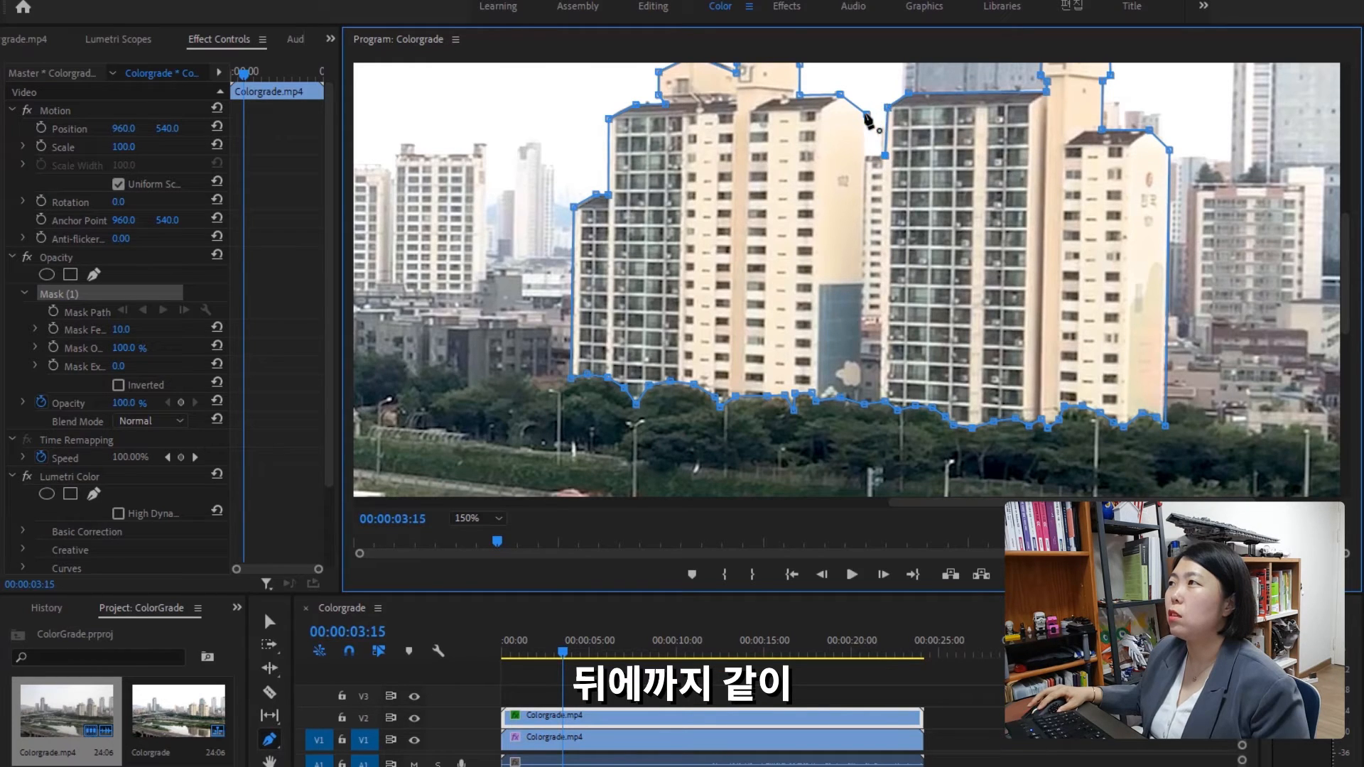
Step: Carry the mask path across the gap above the background building and close it at the first tower's roof corner
click(888, 108)
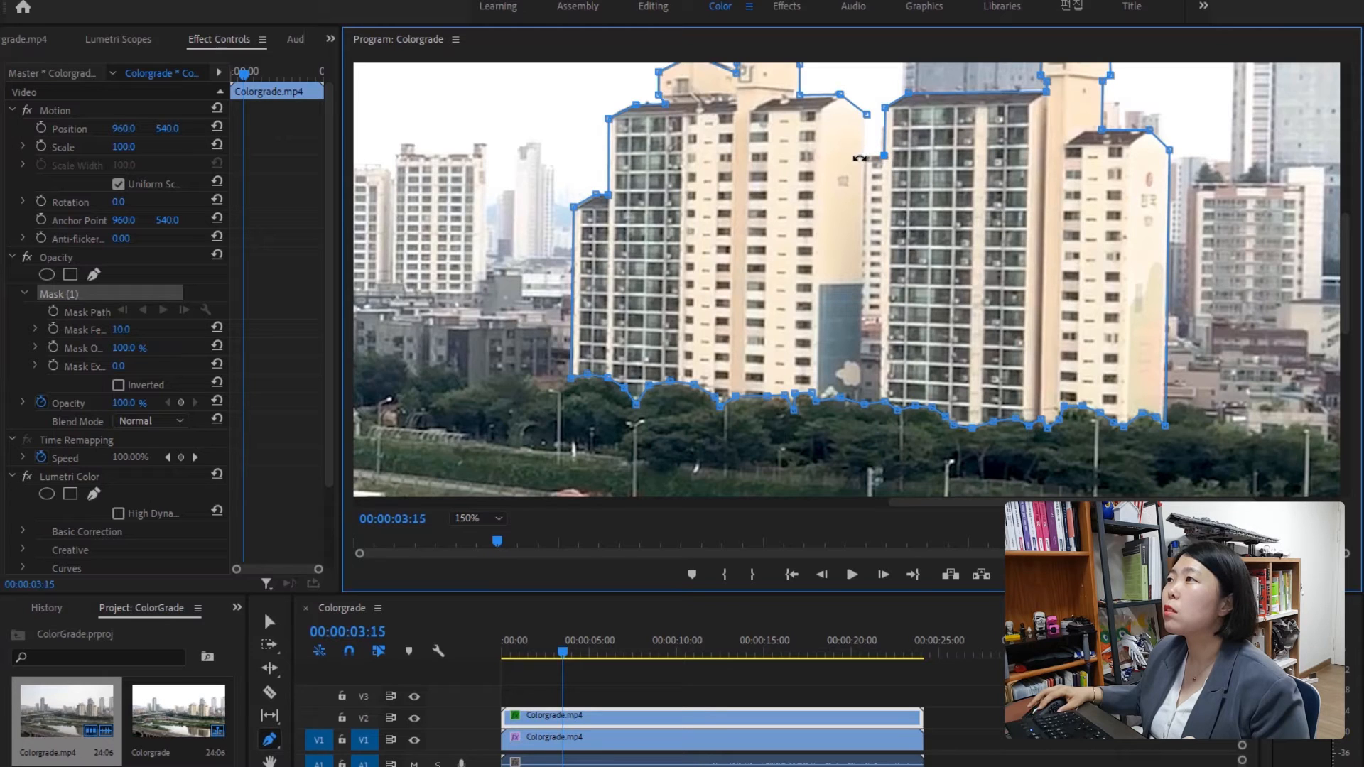
click(865, 154)
click(867, 147)
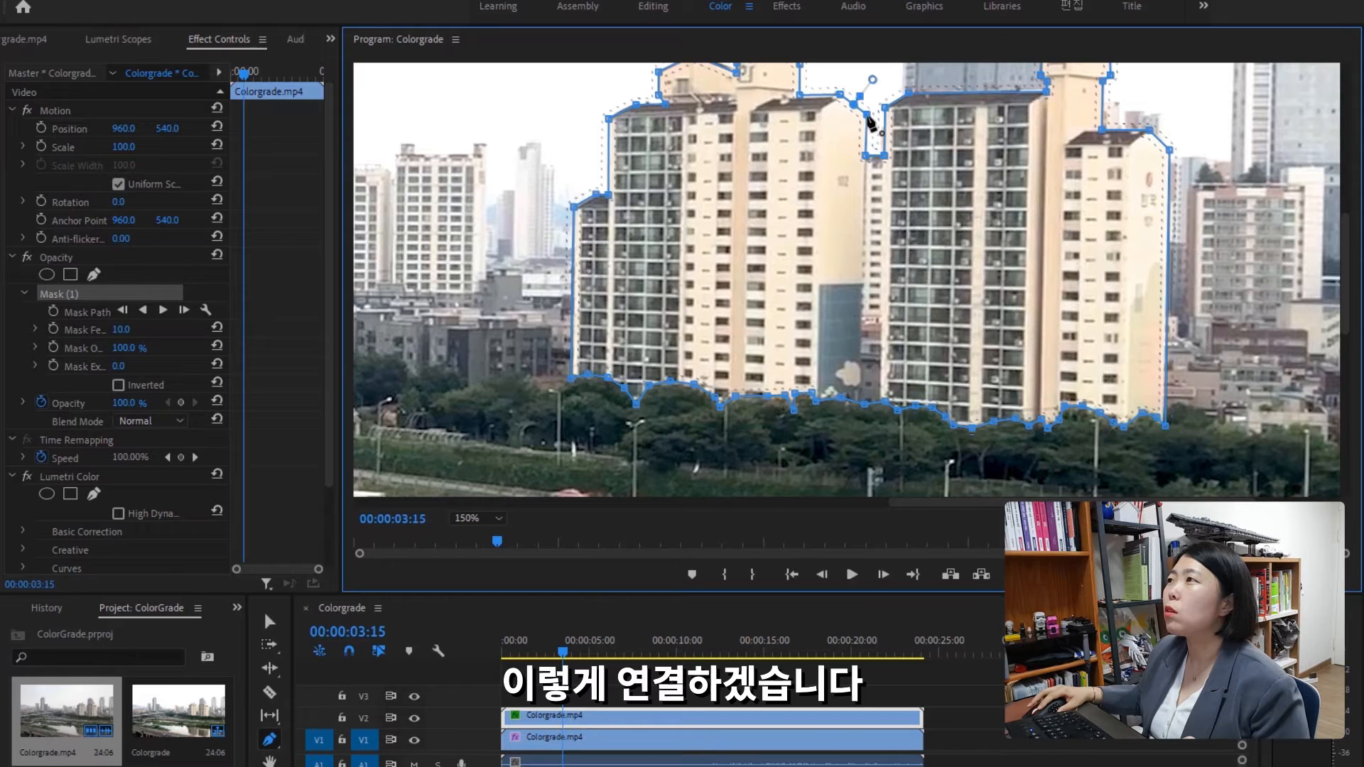
Step: Move the playhead back two frames to 00:00:03:13 and restore the closed mask path
key(Left)
key(Left)
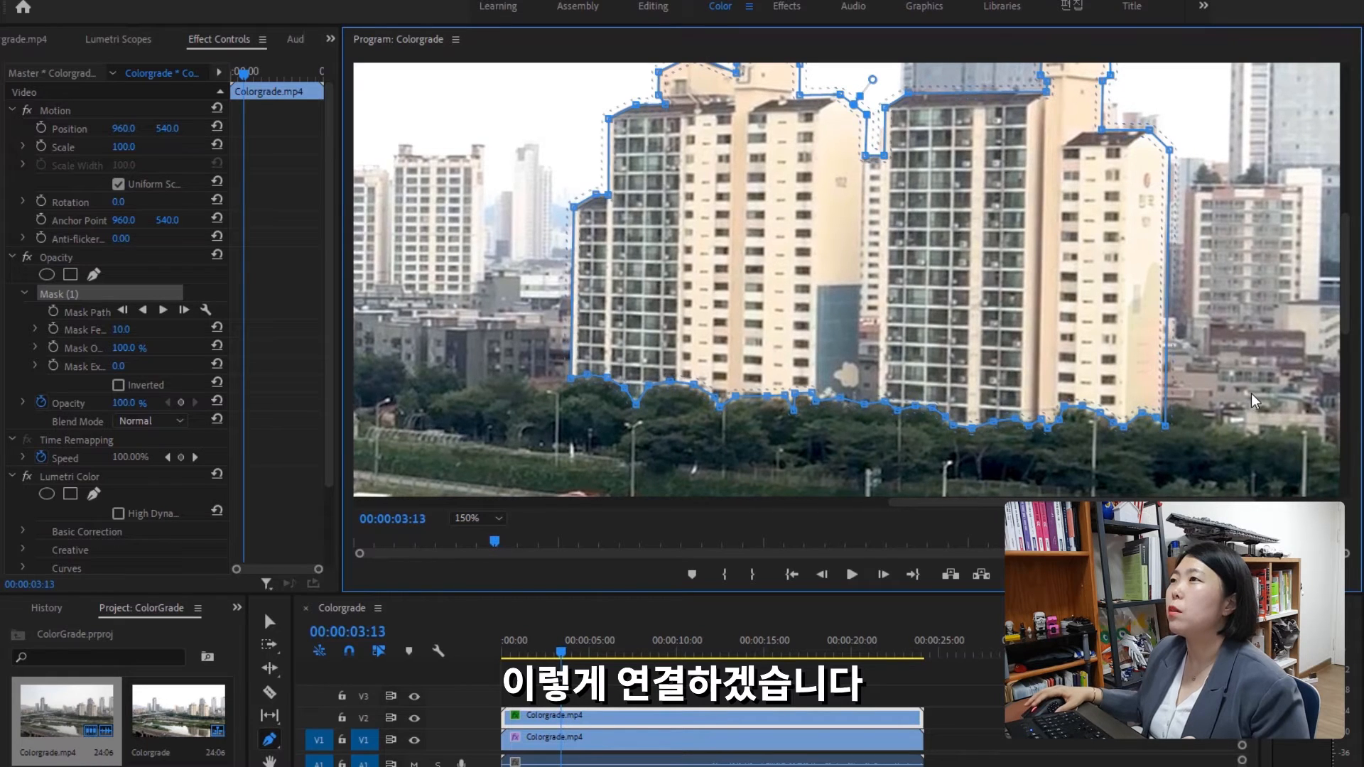
click(1250, 394)
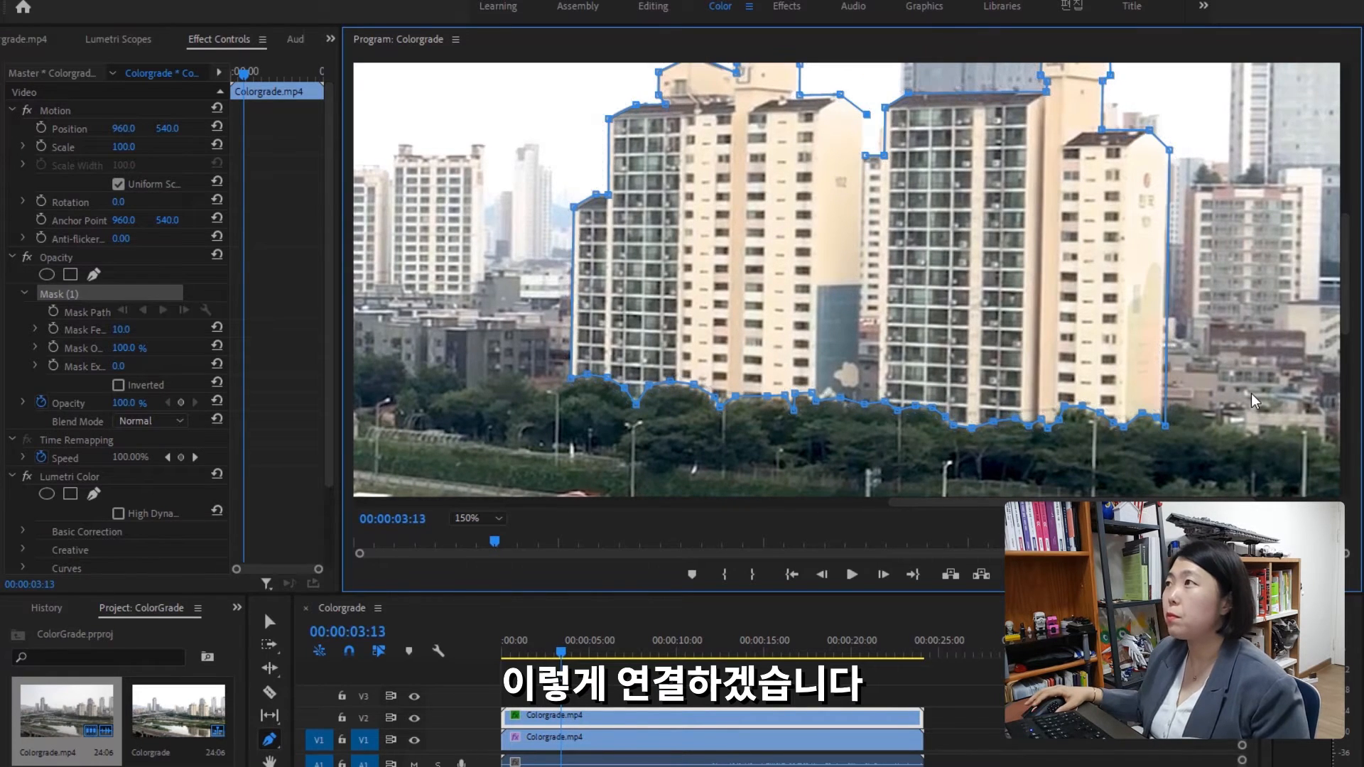
key(ctrl+shift+z)
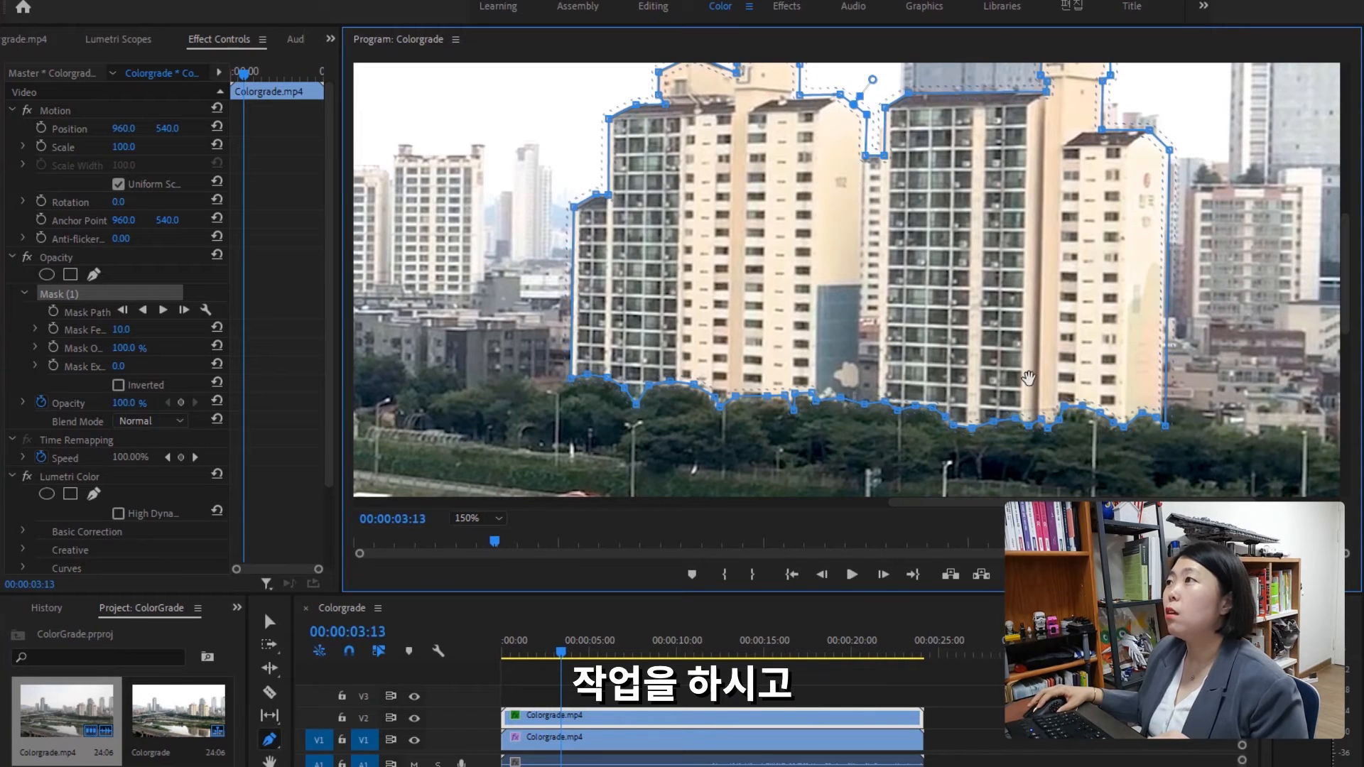
Step: Check the mask against the towers at the clip's start, and return the playhead to 00:00:03:14
drag(566, 652, 496, 663)
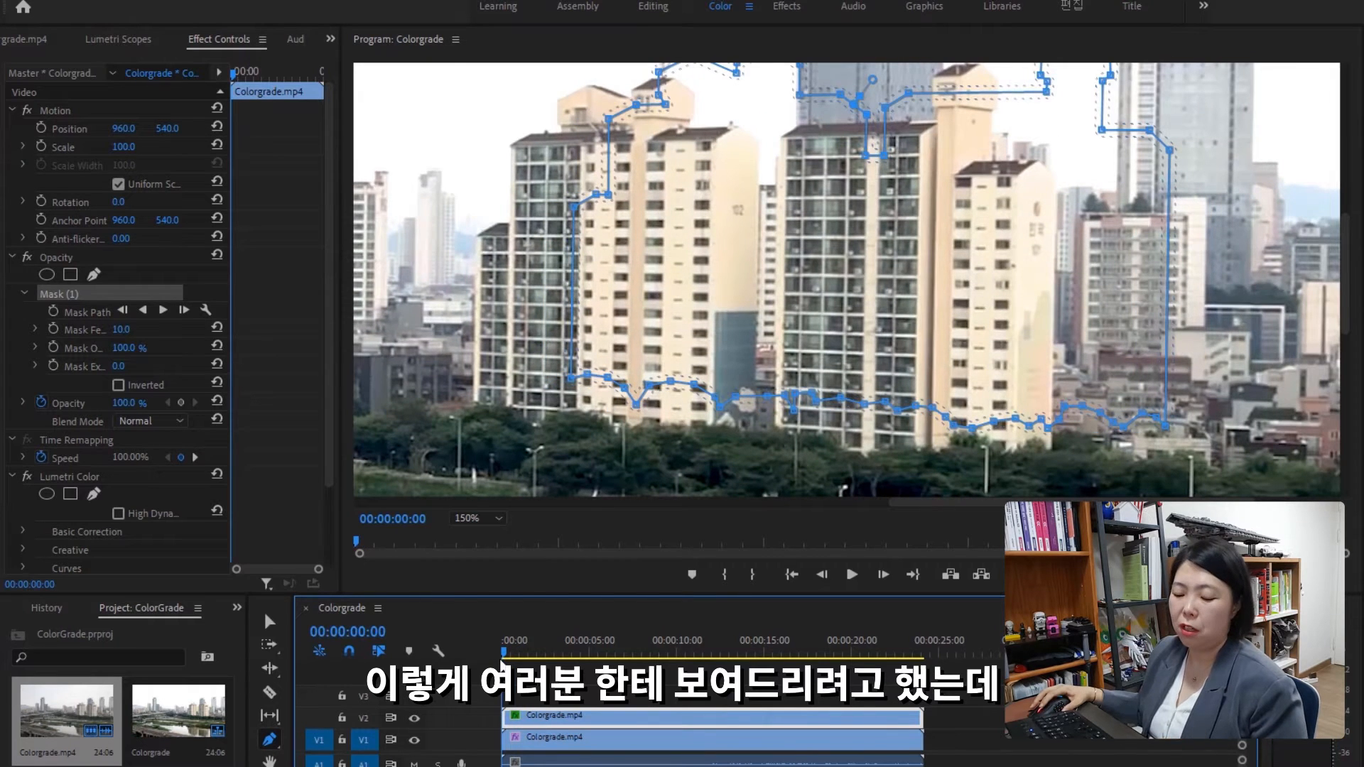
key(ctrl+z)
key(ctrl+shift+z)
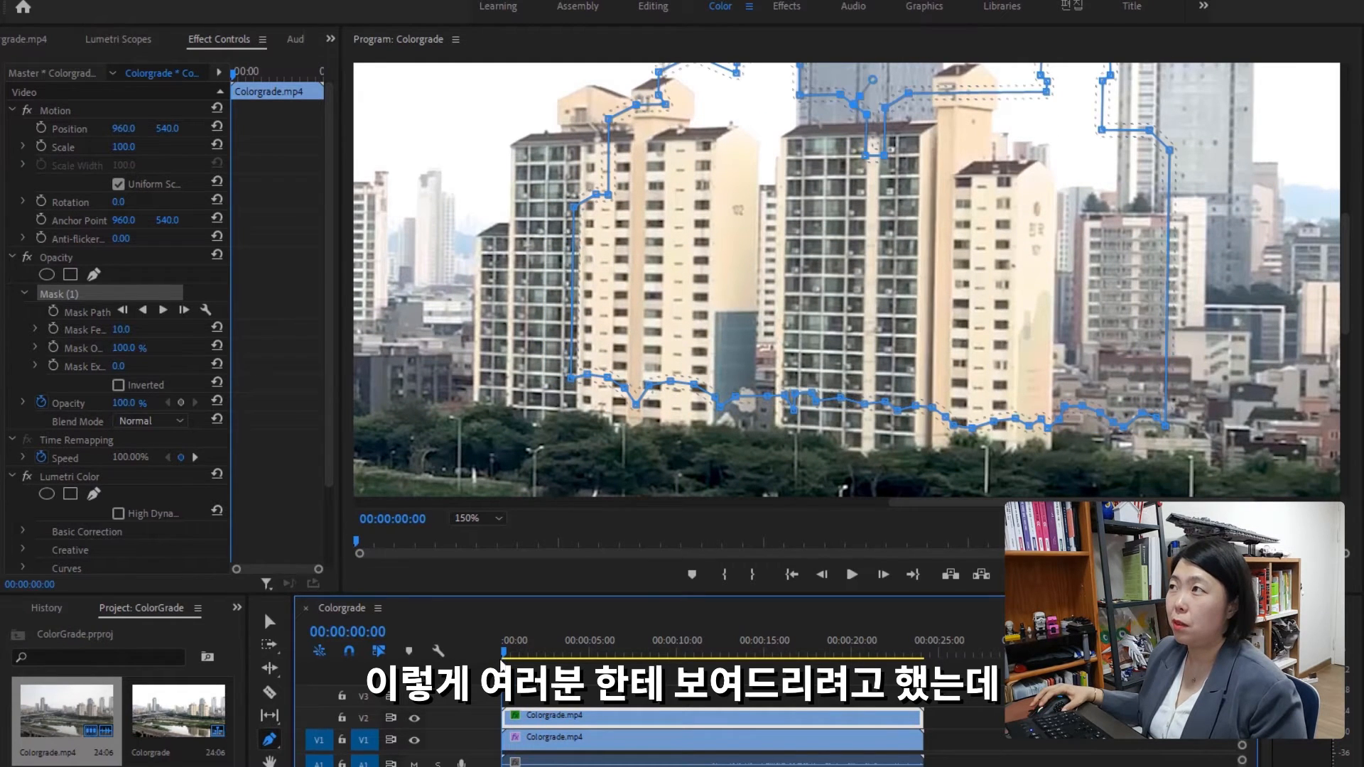
drag(506, 650, 567, 685)
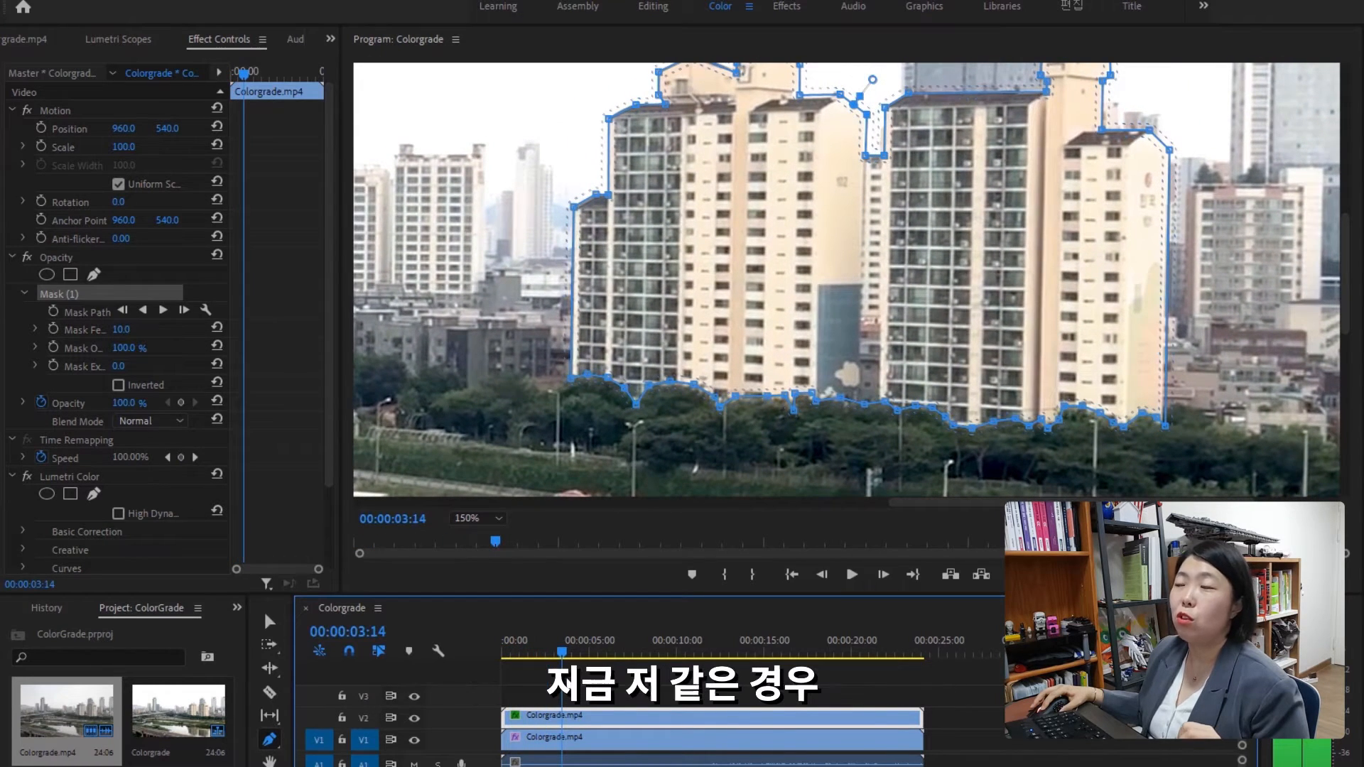
Step: Magnify the timeline to single frames, bring the whole mask into view, and move the playhead to 00:00:03:15
key(equal)
key(equal)
key(equal)
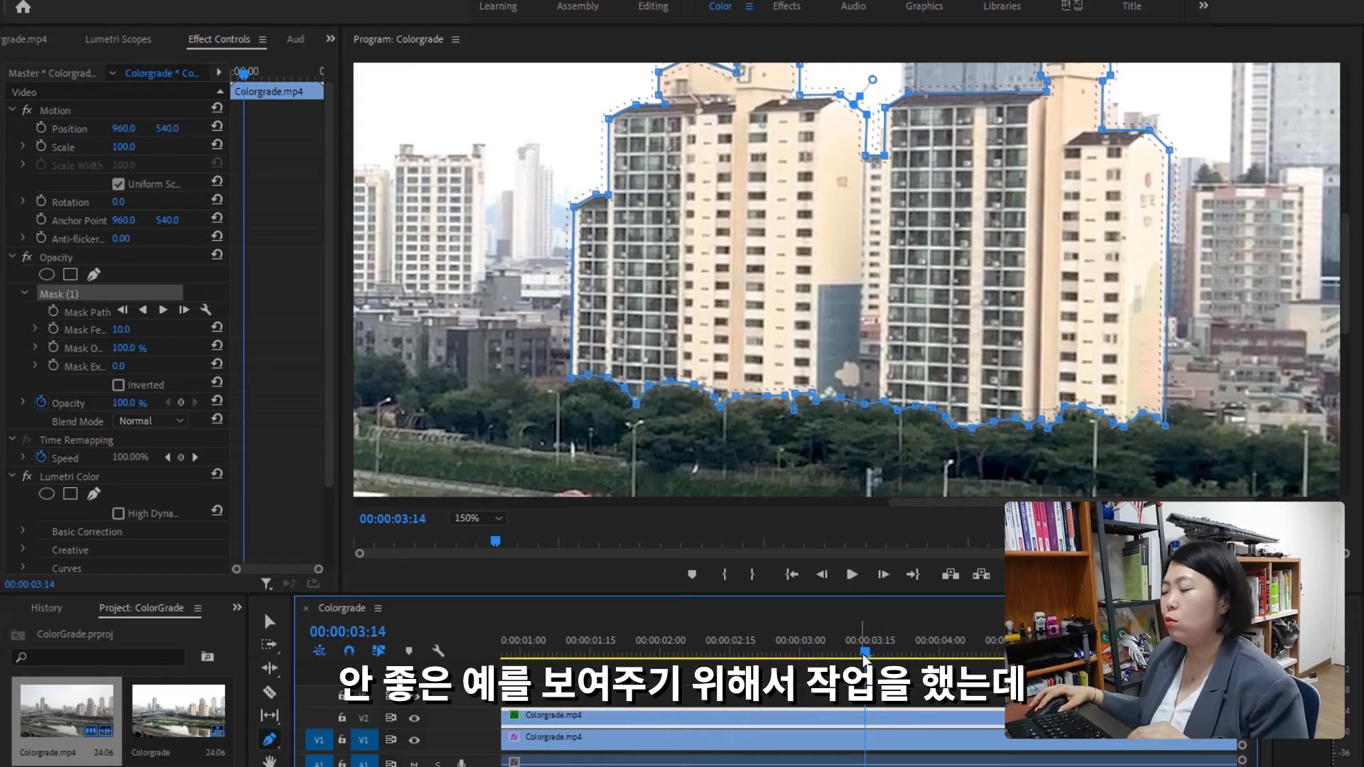
key(equal)
key(equal)
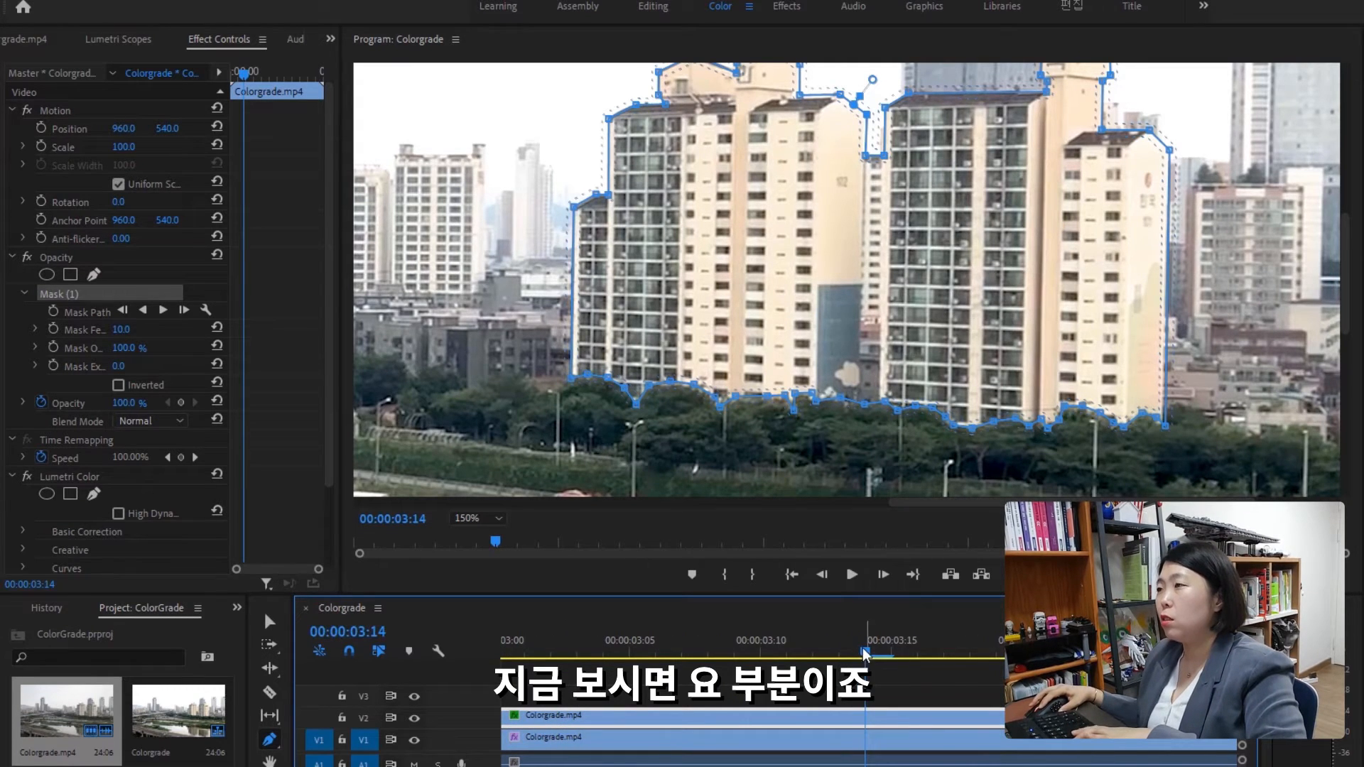
drag(864, 652, 878, 687)
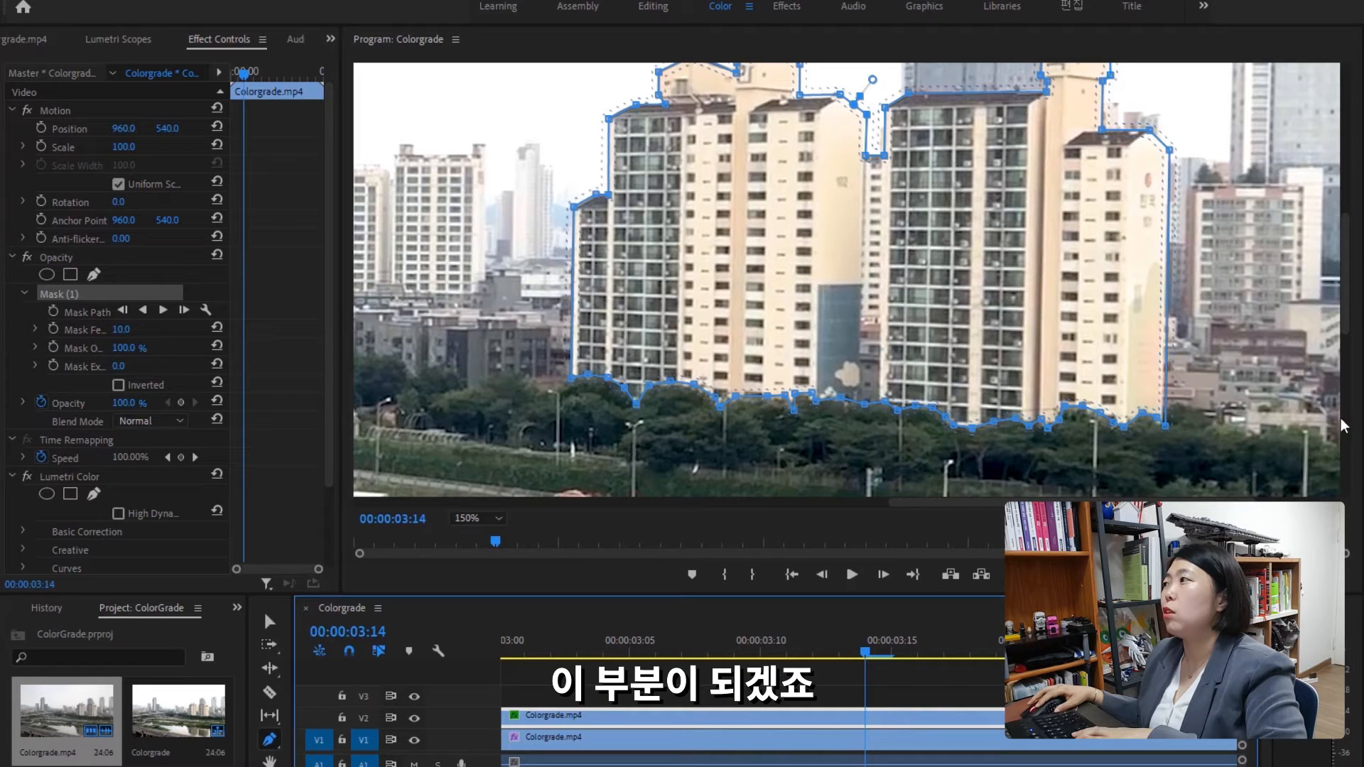
mouse_move(1350, 313)
mouse_down()
mouse_move(1355, 257)
mouse_move(1353, 318)
mouse_up()
click(865, 657)
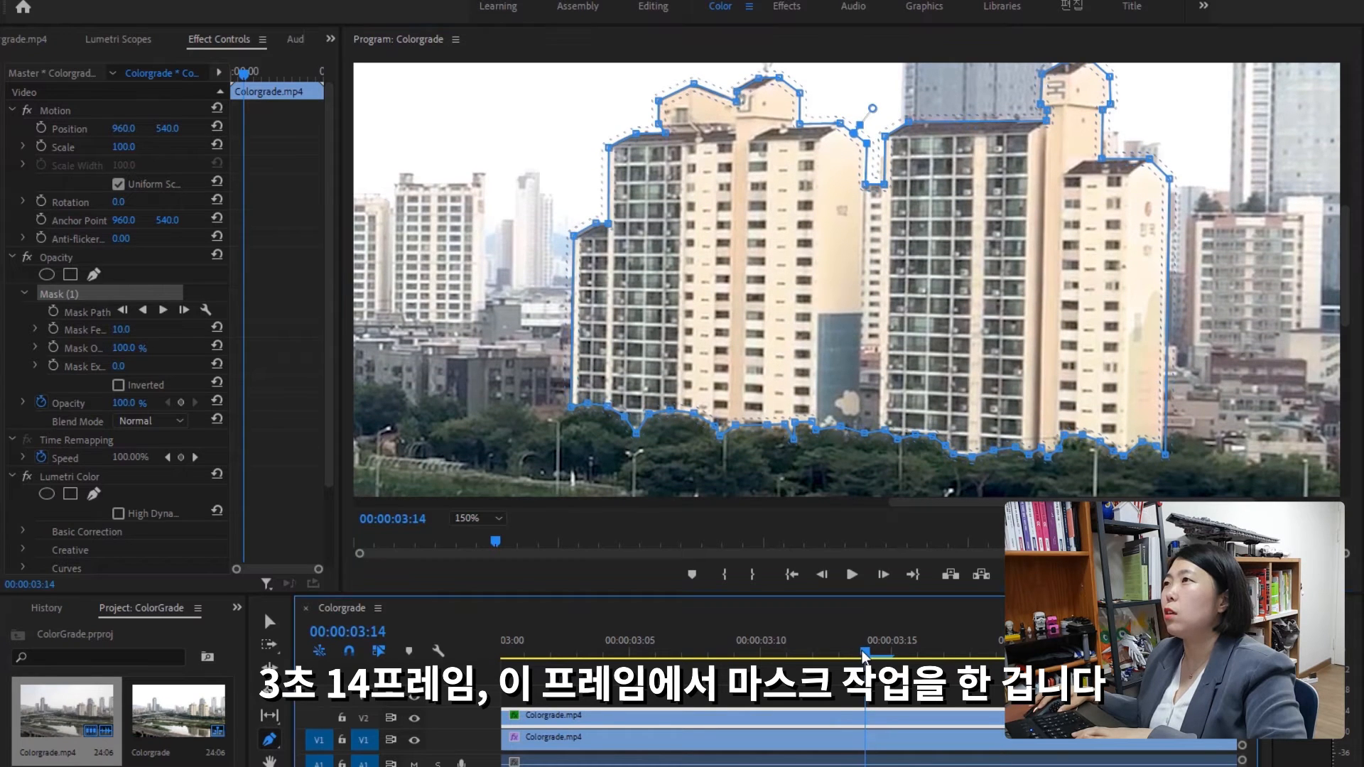
drag(865, 657, 881, 664)
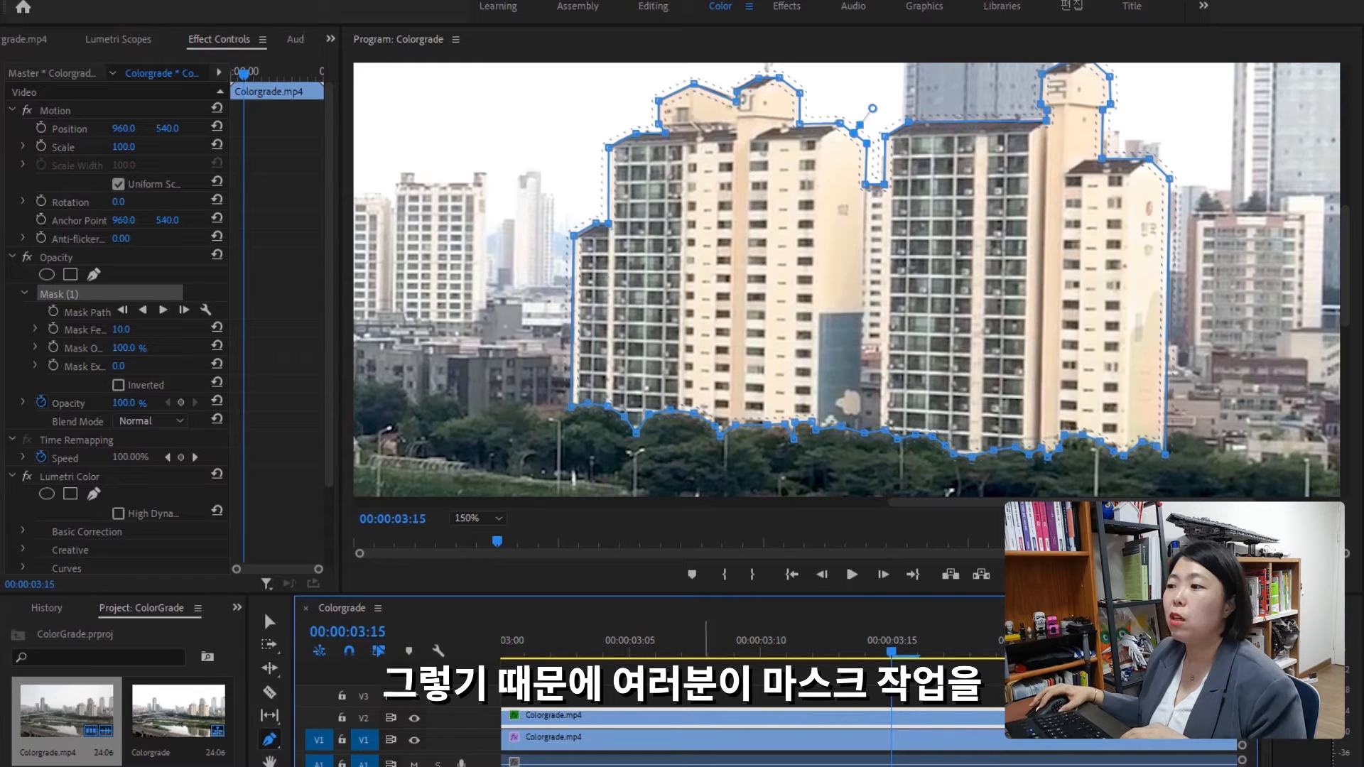
Step: Track Mask (1) forward from 00:00:03:15 to the end of the V2 clip
drag(671, 595, 676, 484)
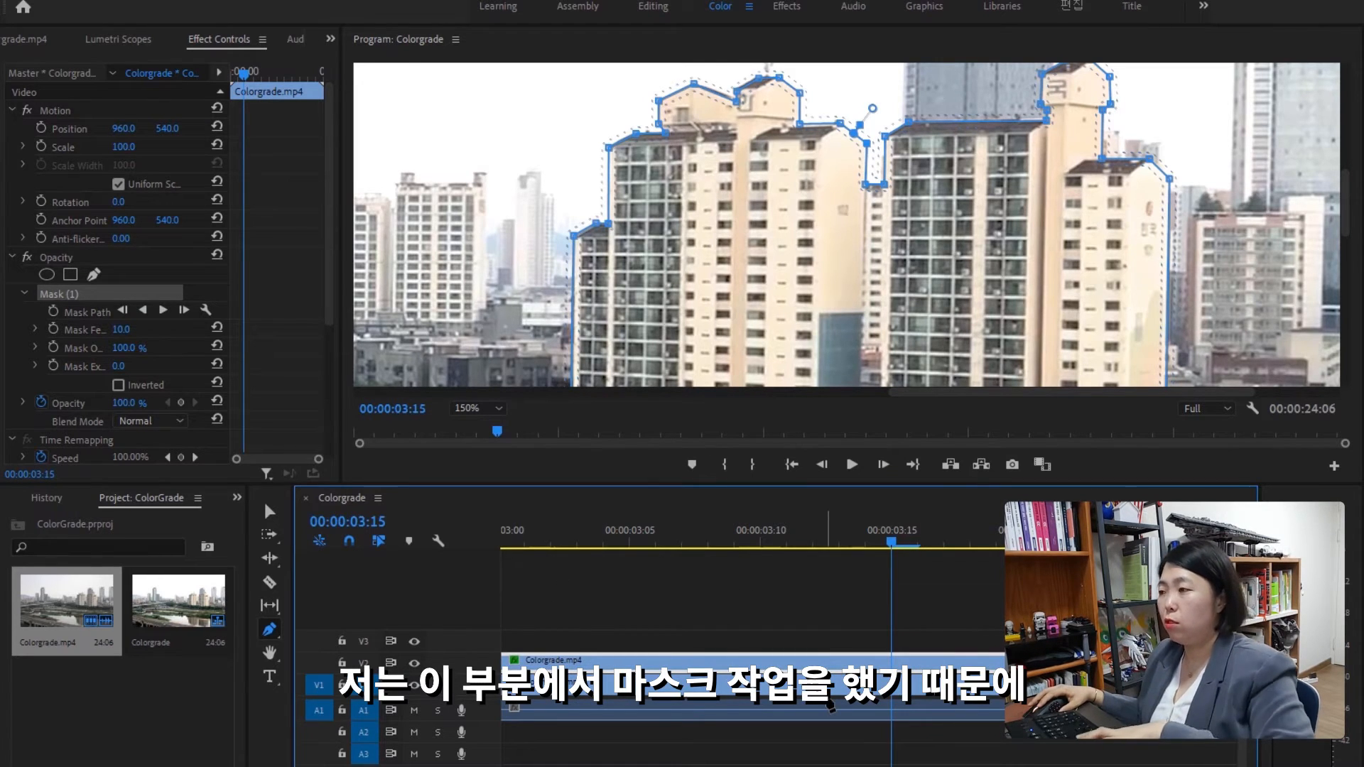
key(minus)
key(minus)
key(minus)
key(minus)
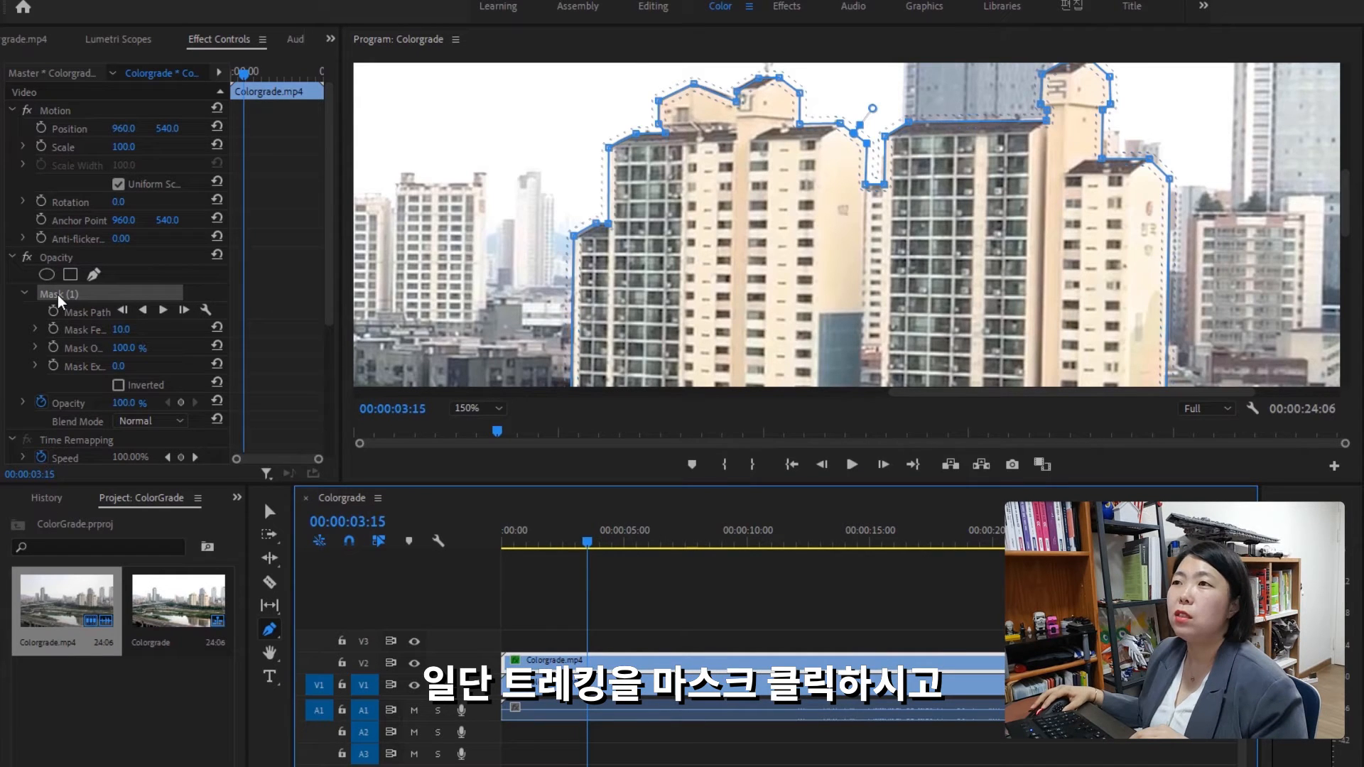
click(163, 311)
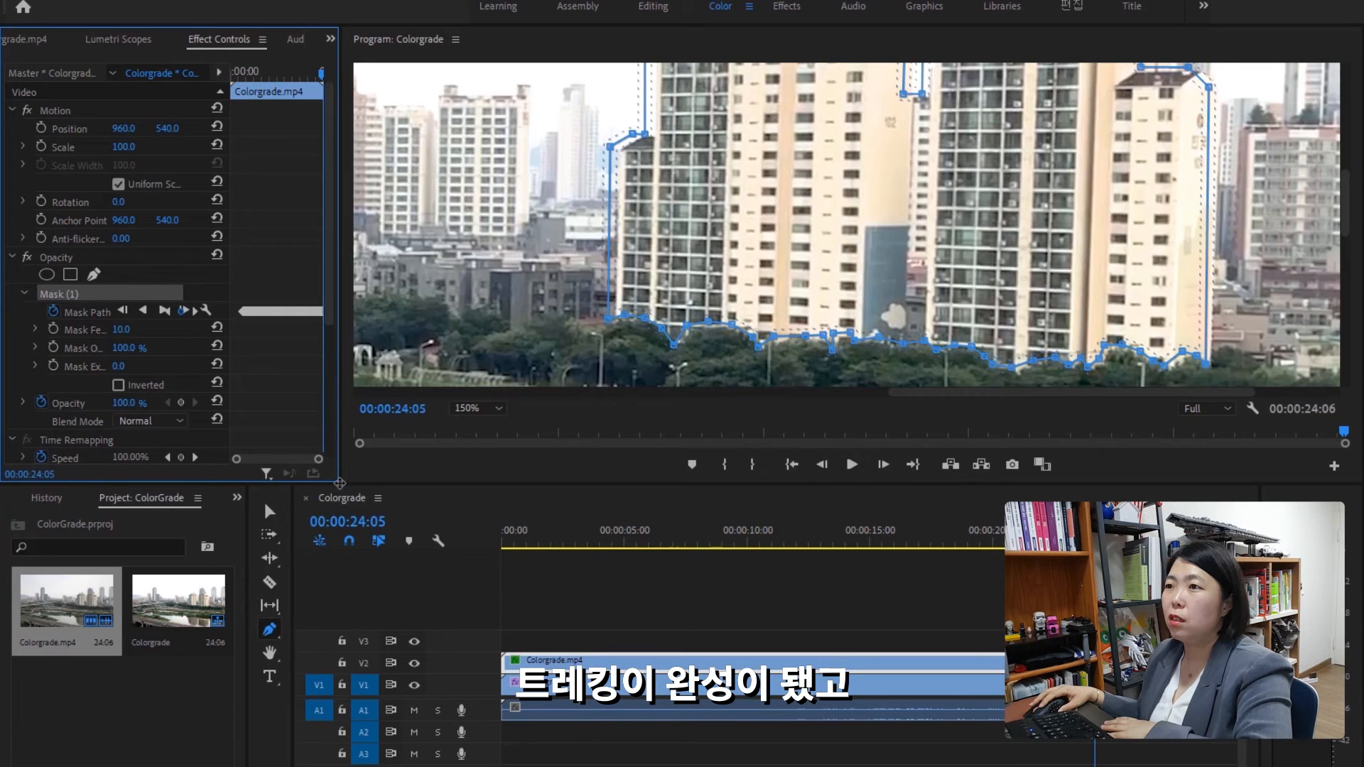
Step: Return to the first mask path keyframe at 00:00:03:15 and track Mask (1) backward to the clip's start
drag(375, 484, 390, 576)
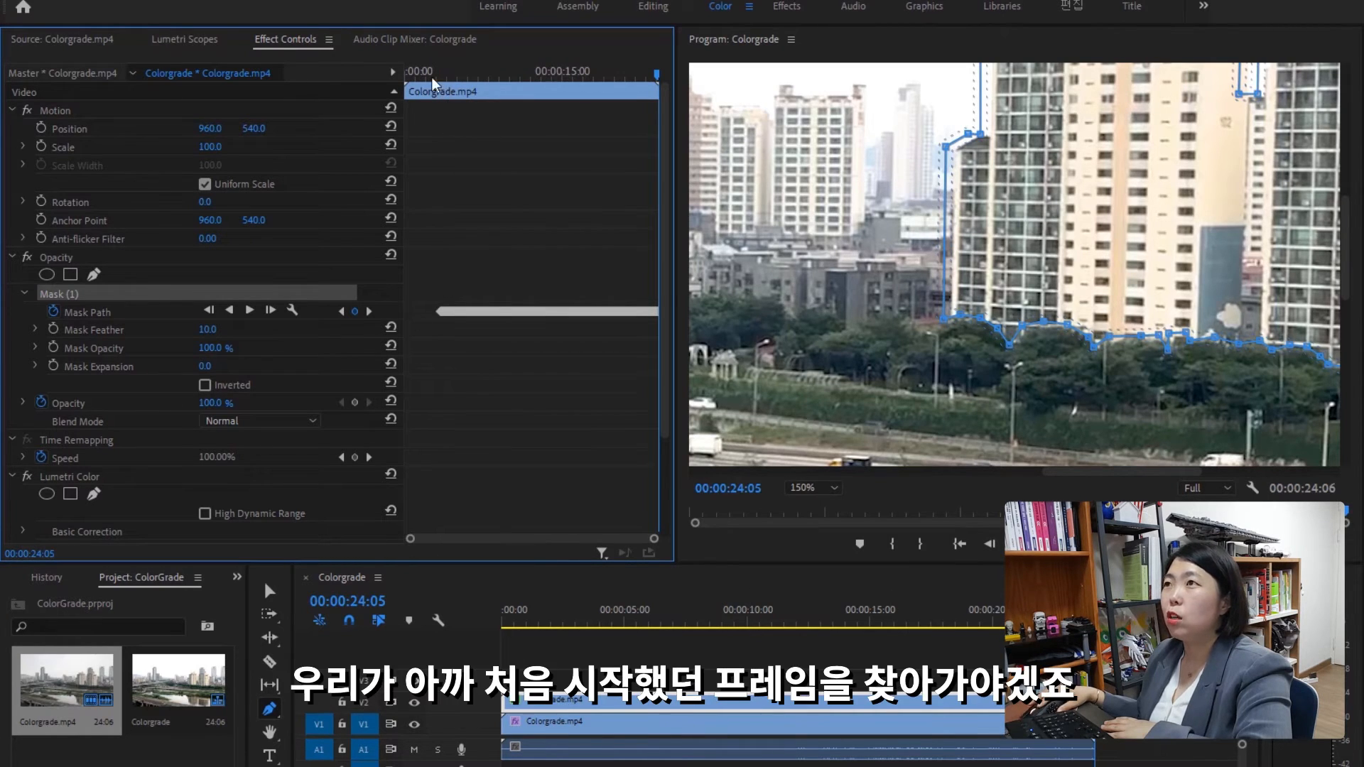
drag(432, 78, 438, 77)
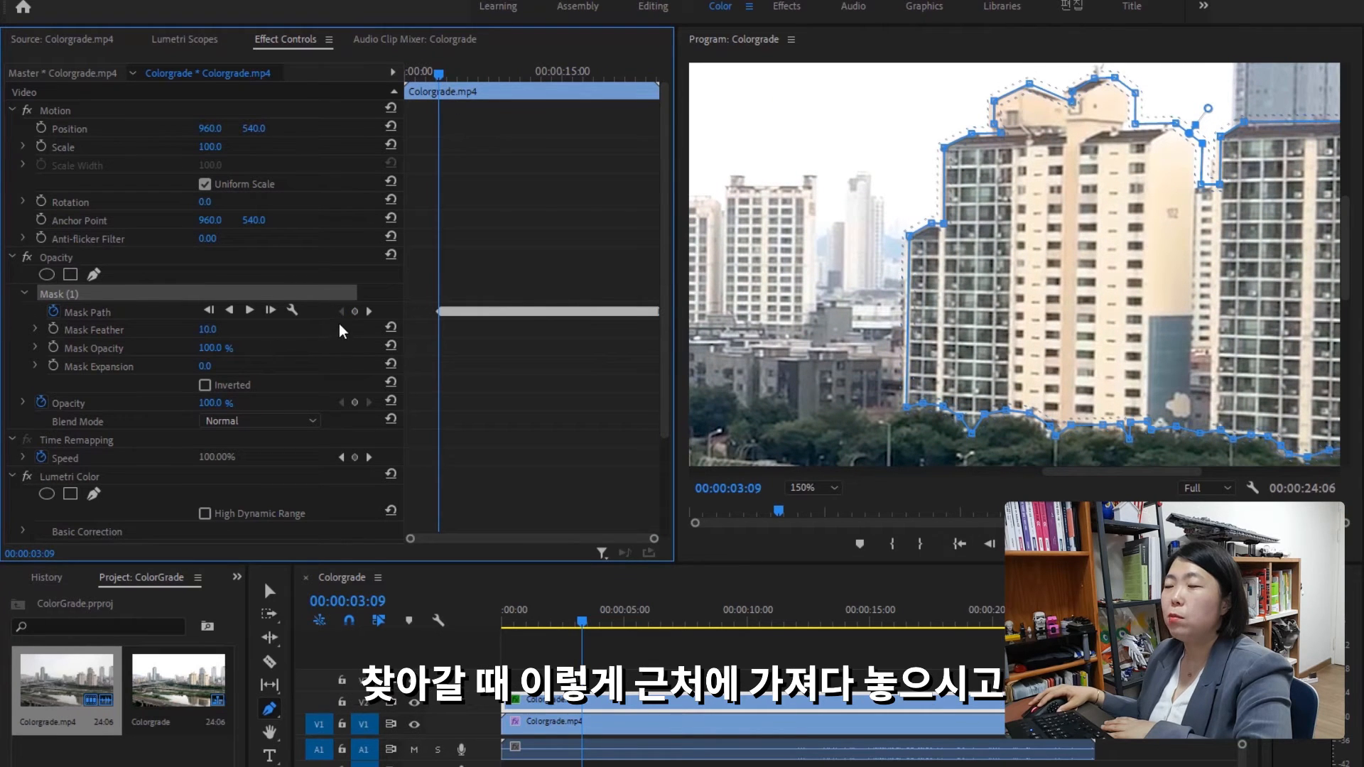
drag(437, 78, 433, 78)
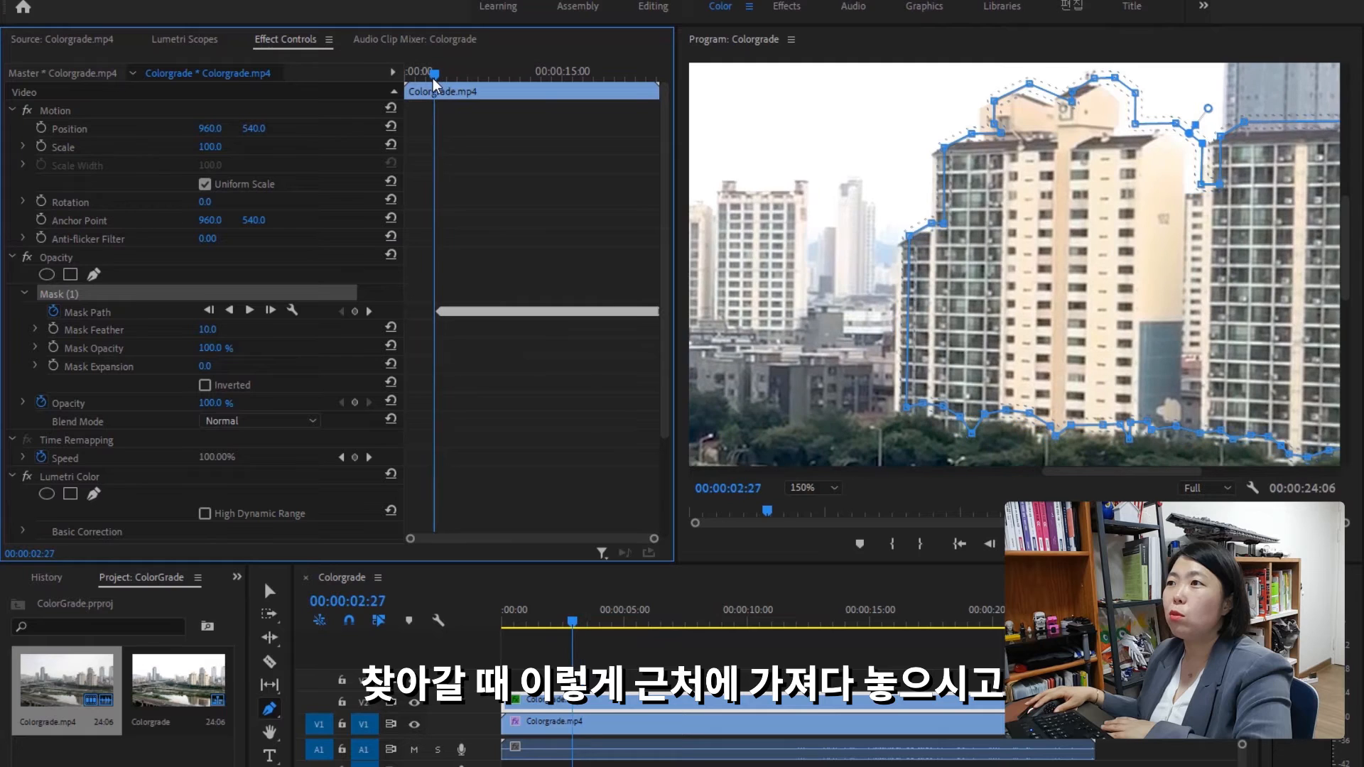
click(370, 312)
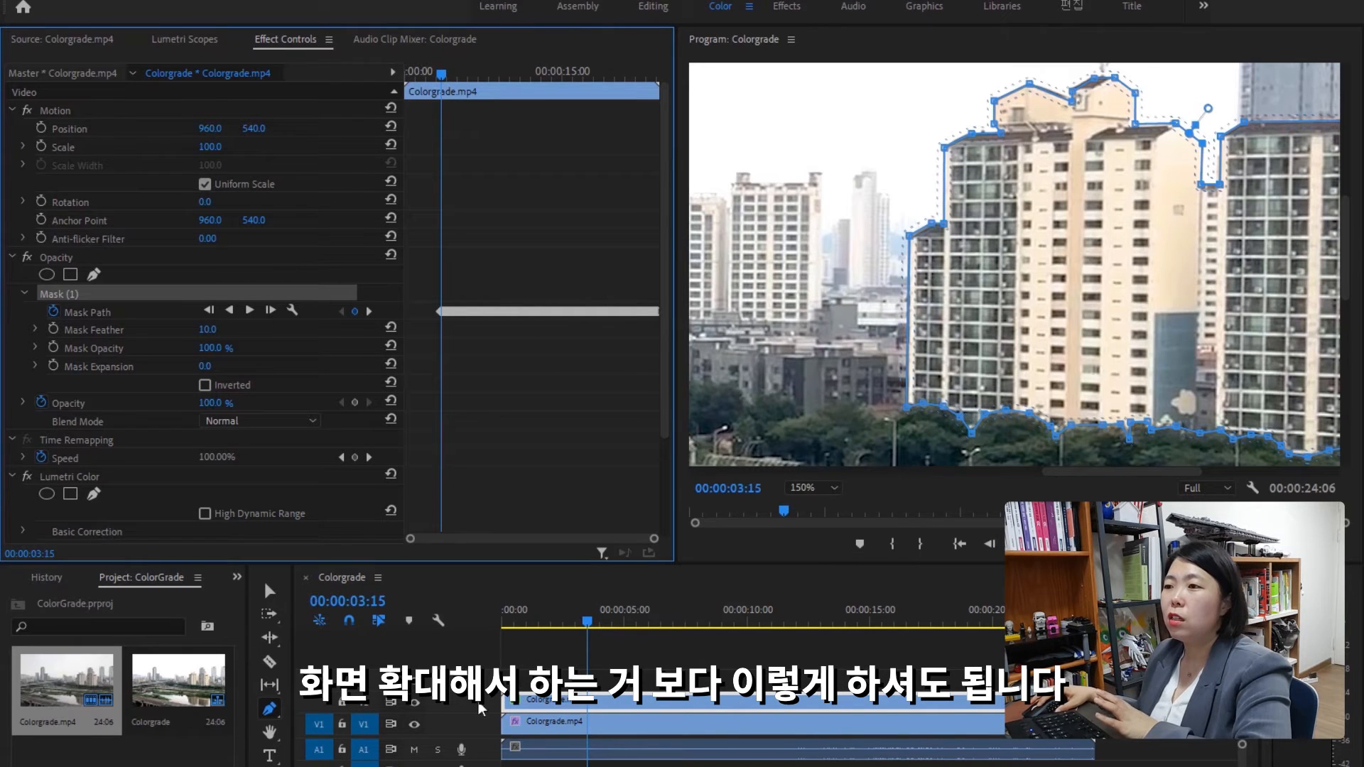
click(270, 589)
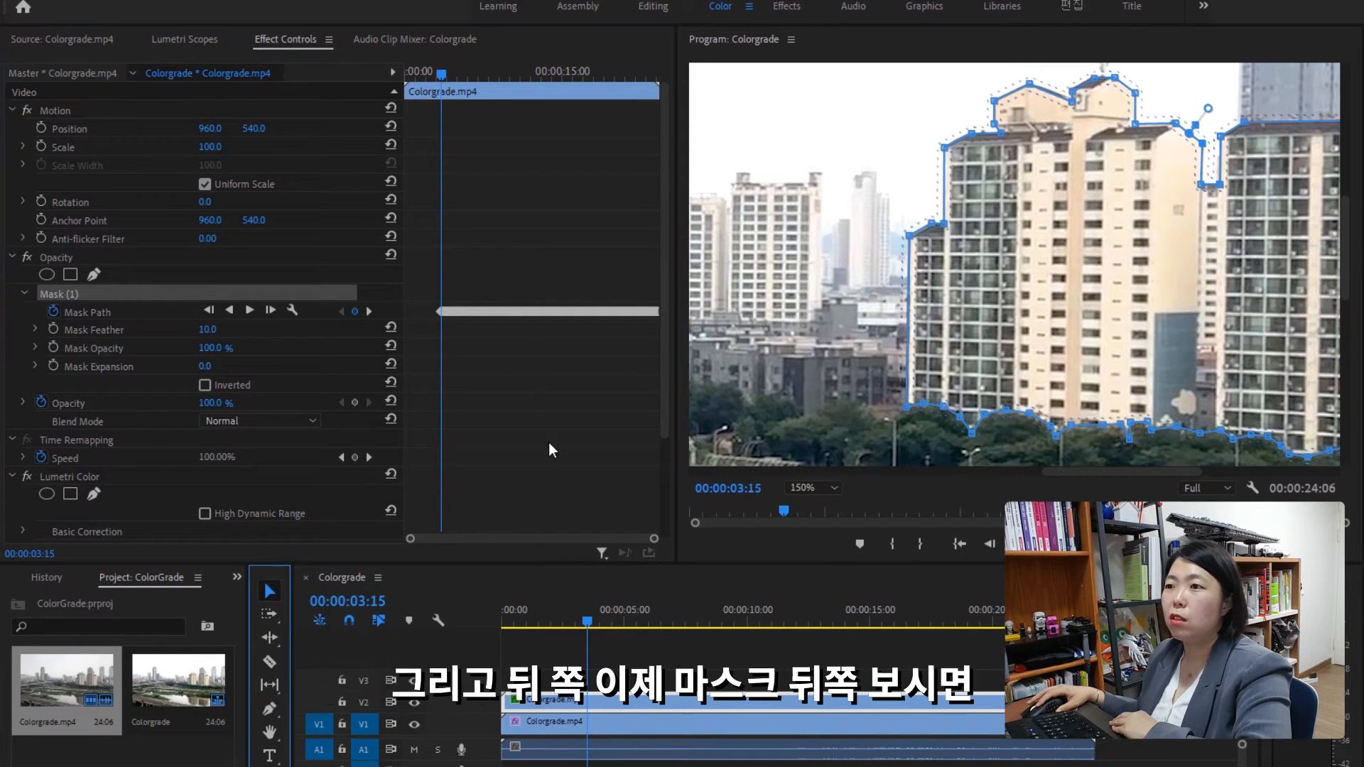
click(230, 311)
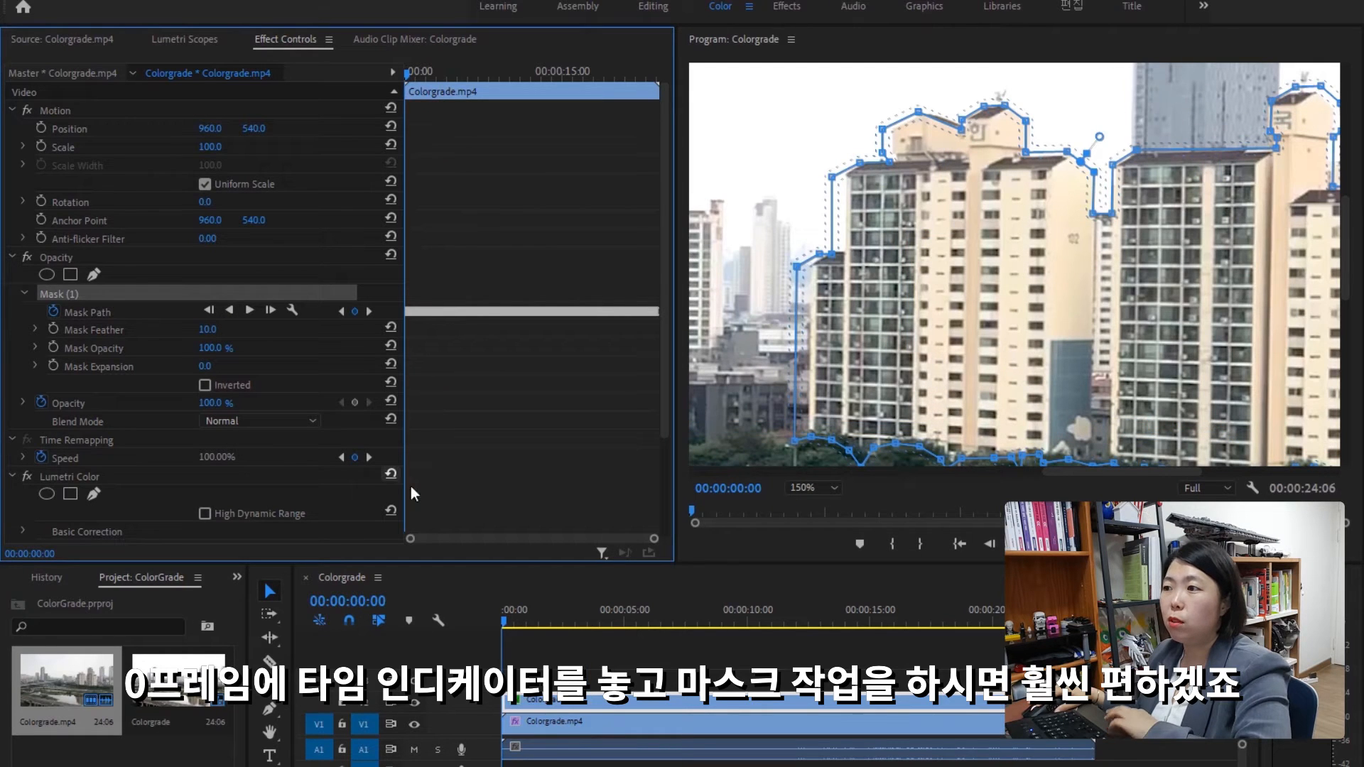
Step: Play the tracked mask with V1 hidden and the frame fitted to the monitor, and return the playhead to the start
key(space)
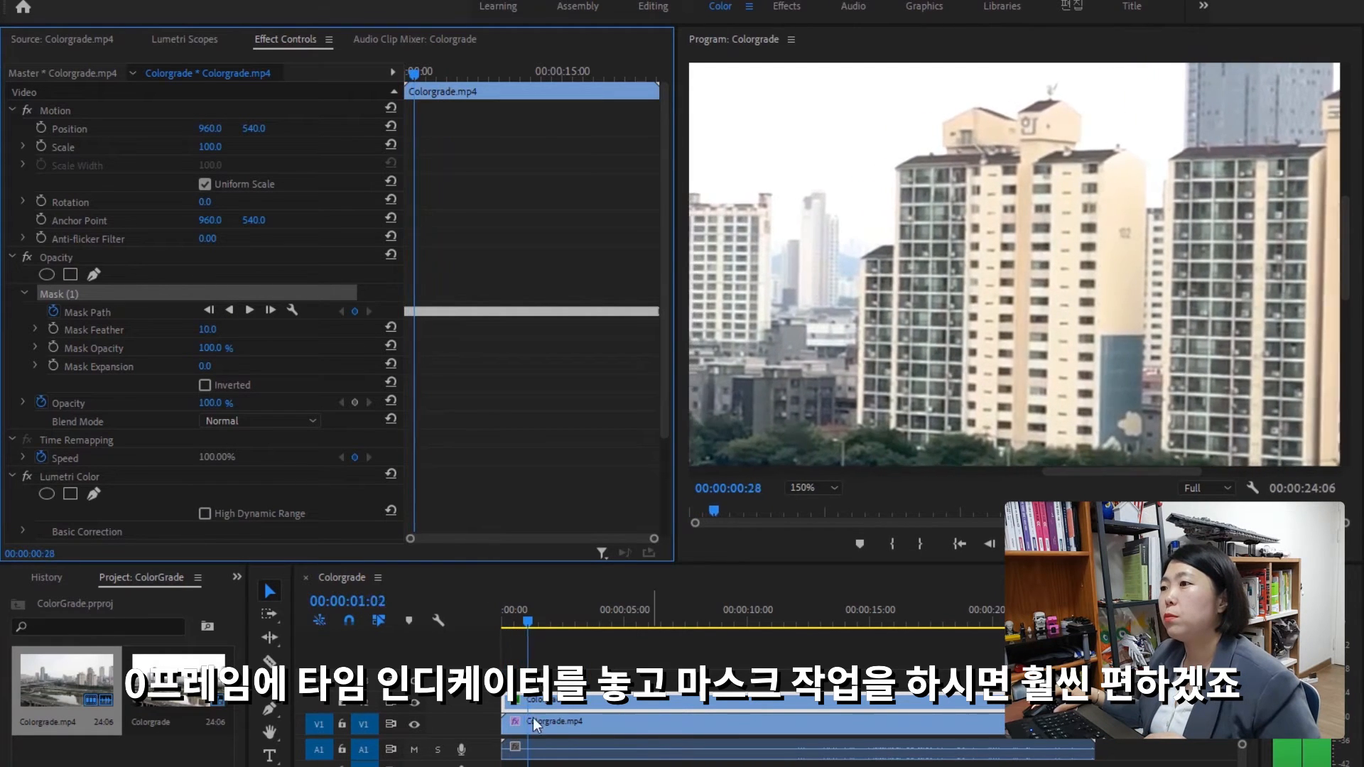
click(504, 625)
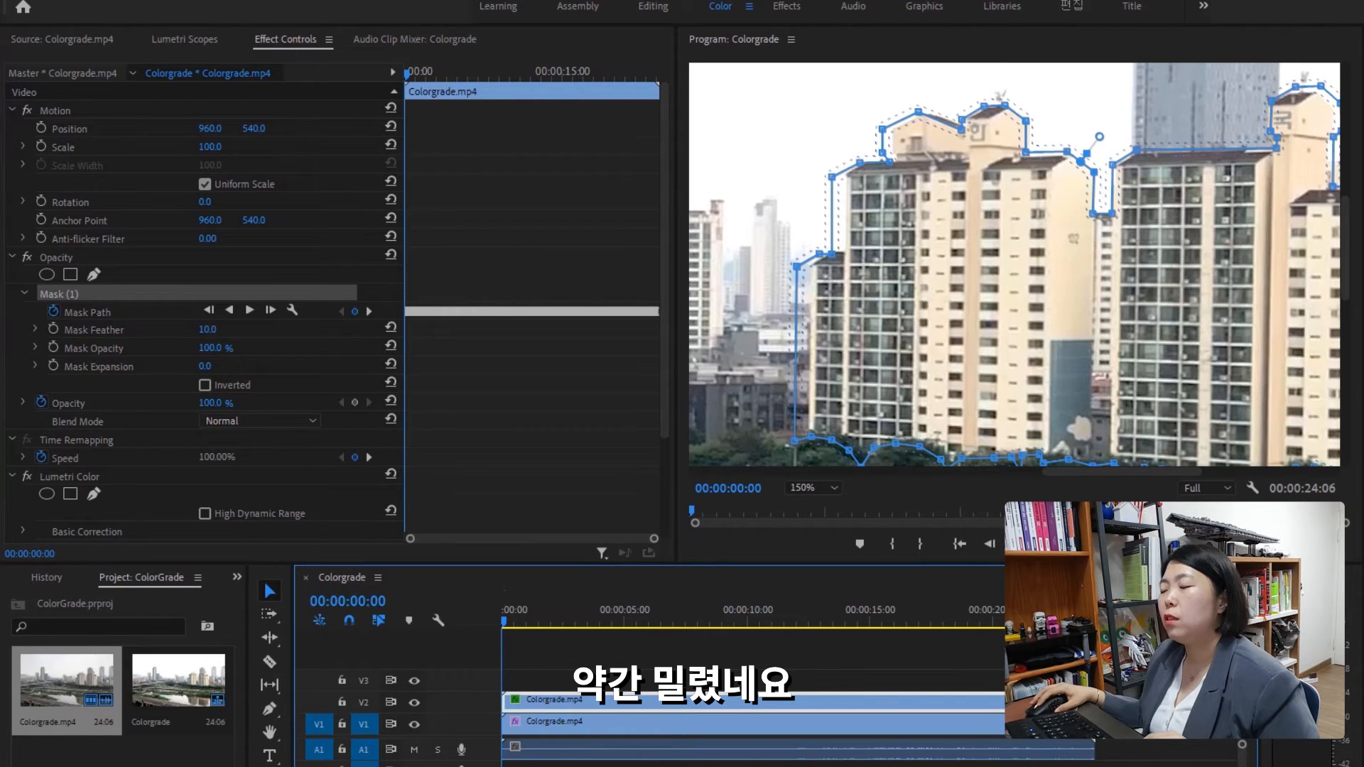
click(415, 725)
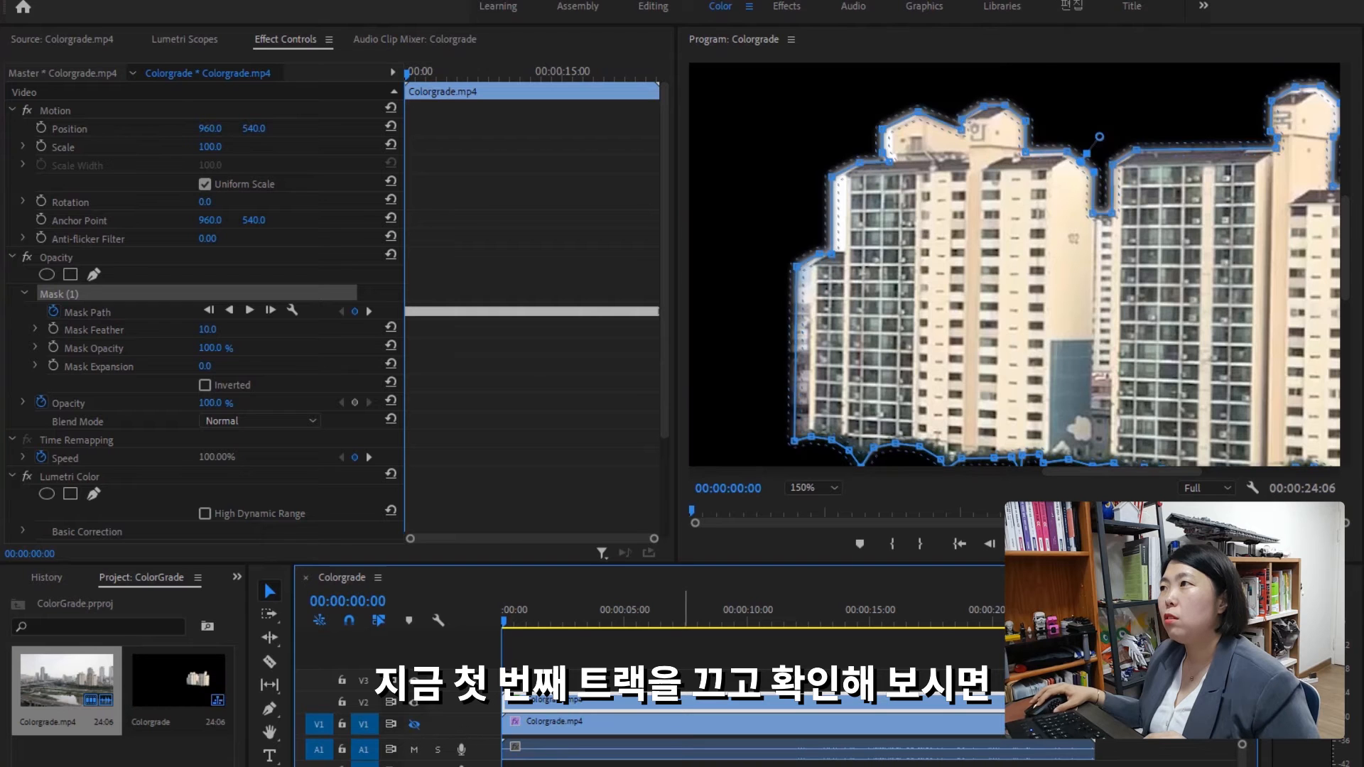
key(space)
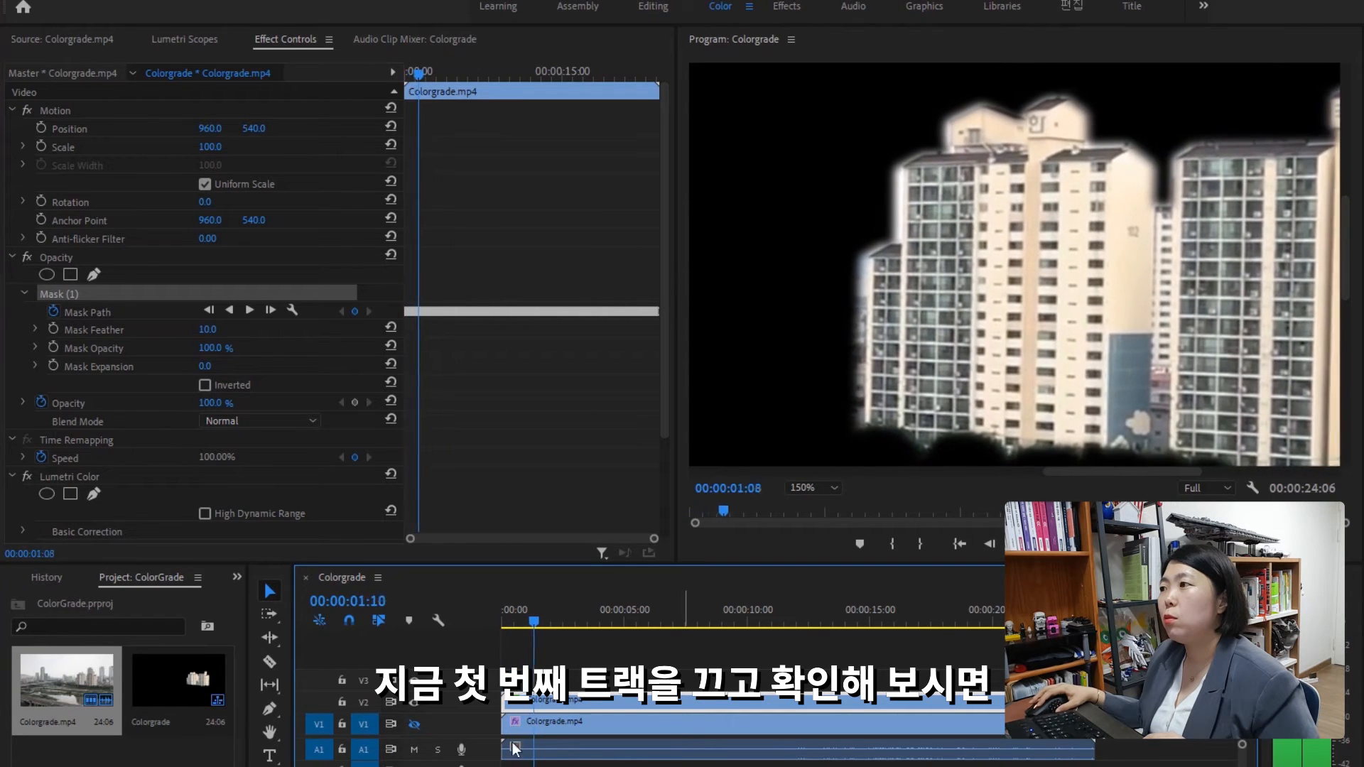
click(812, 488)
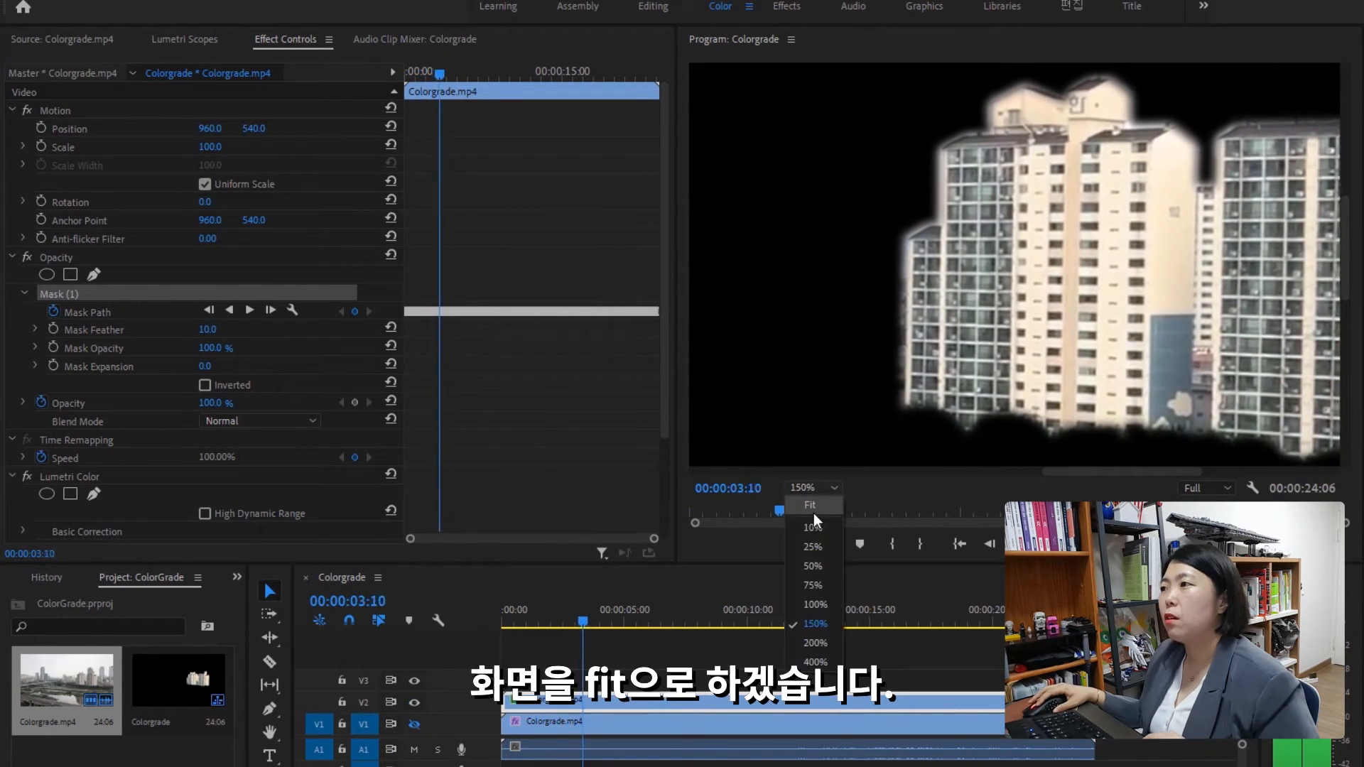
click(813, 513)
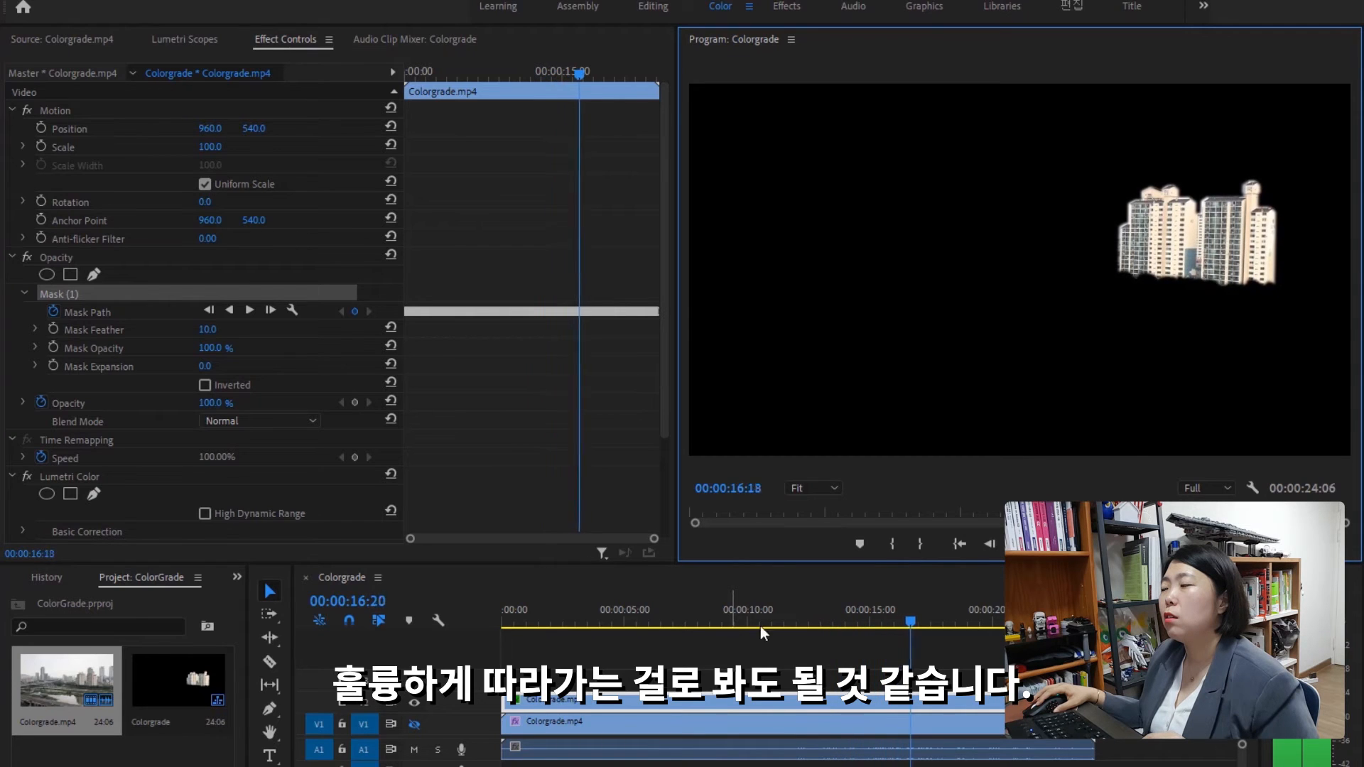
click(928, 621)
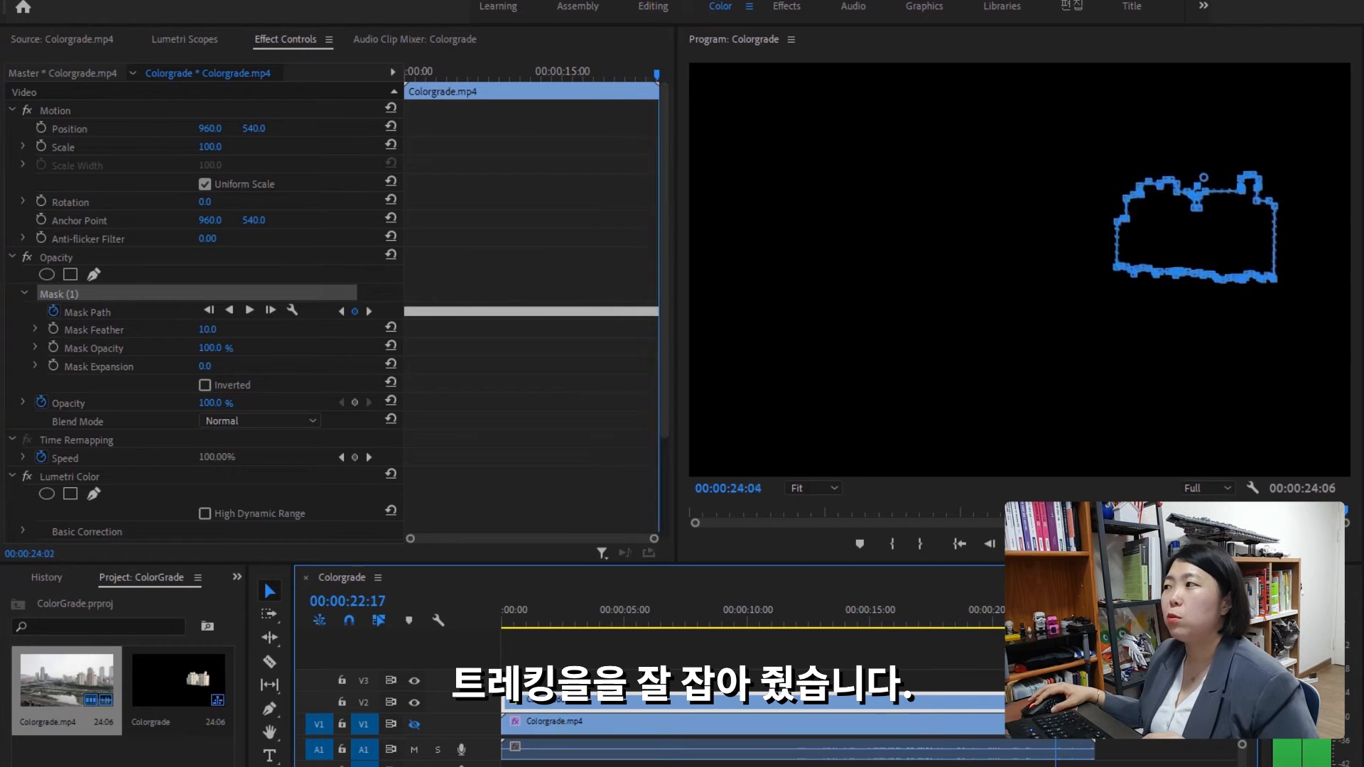
drag(1090, 622, 495, 700)
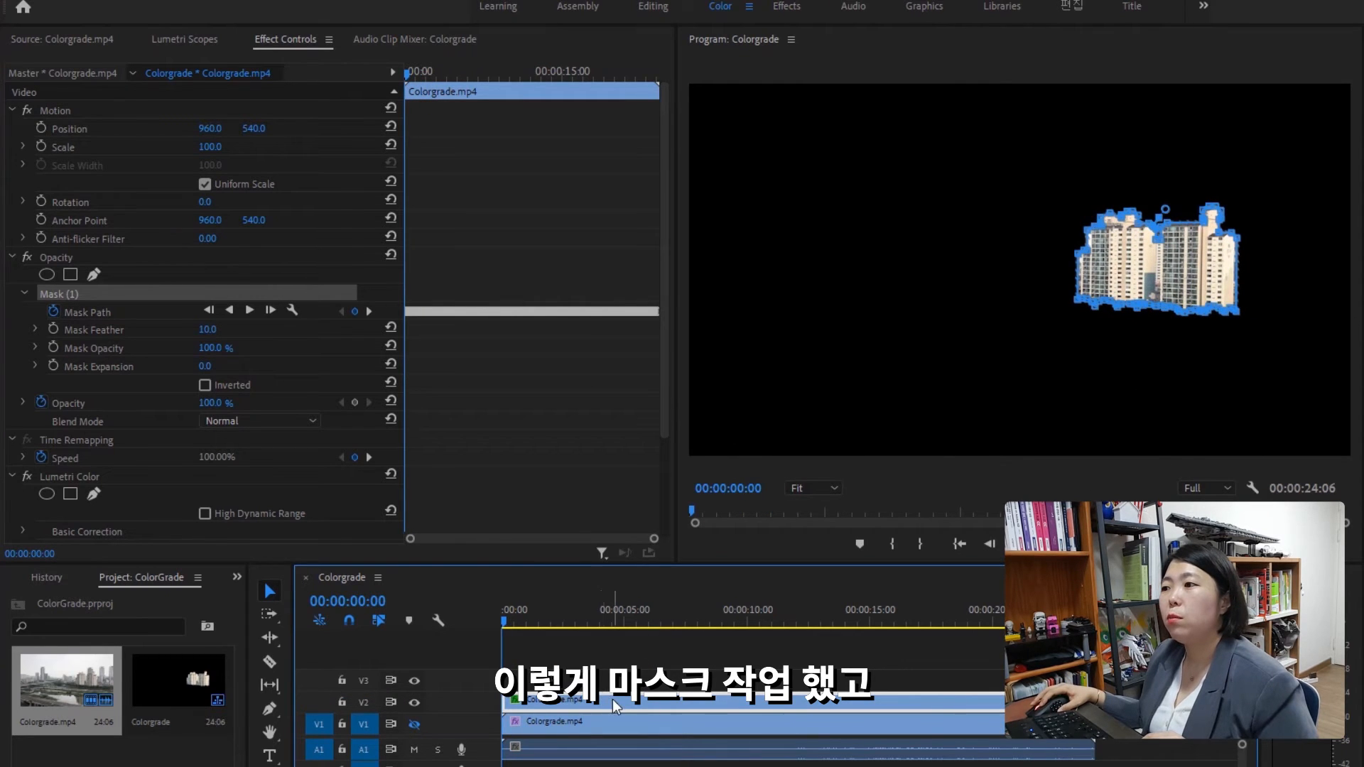
Step: Compare the frame with V1 shown, hide V1 again, and set the masked V2 clip's Whites to 86
click(414, 724)
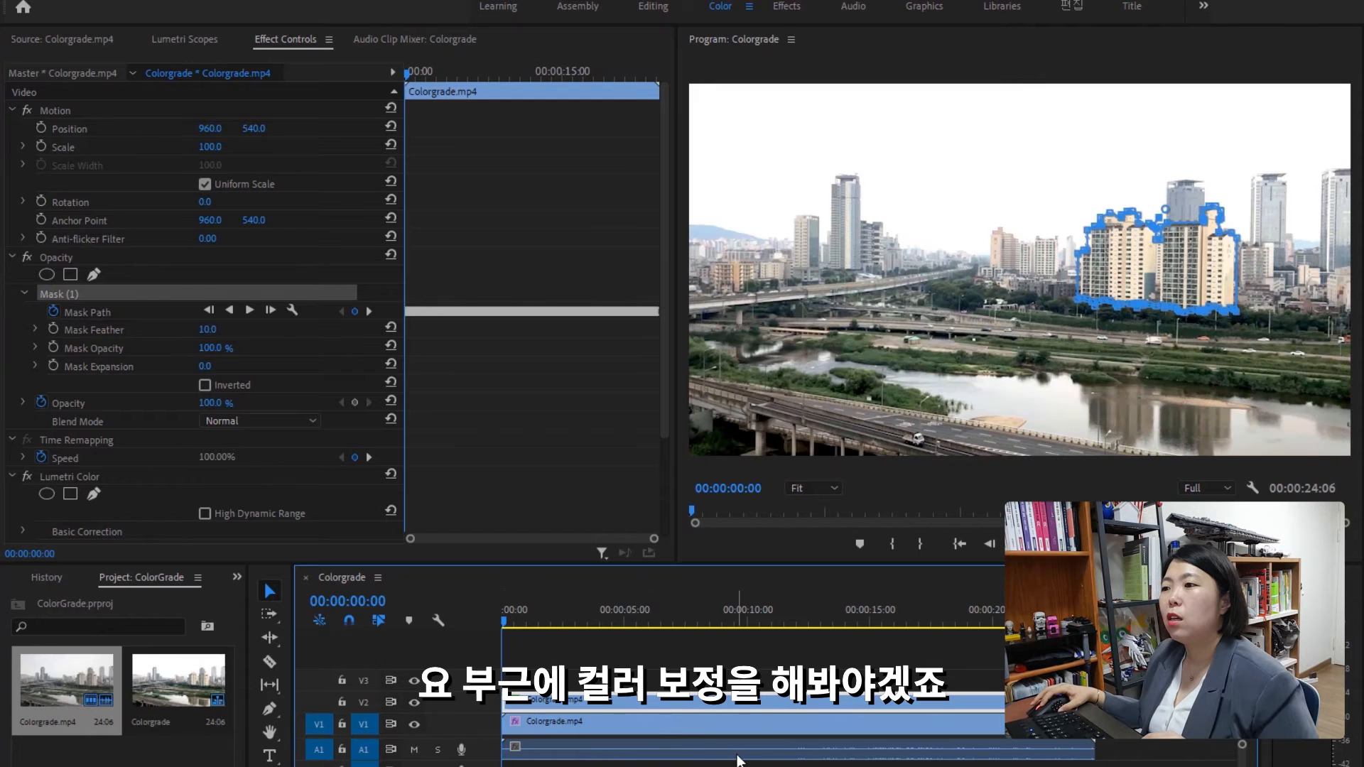
click(414, 724)
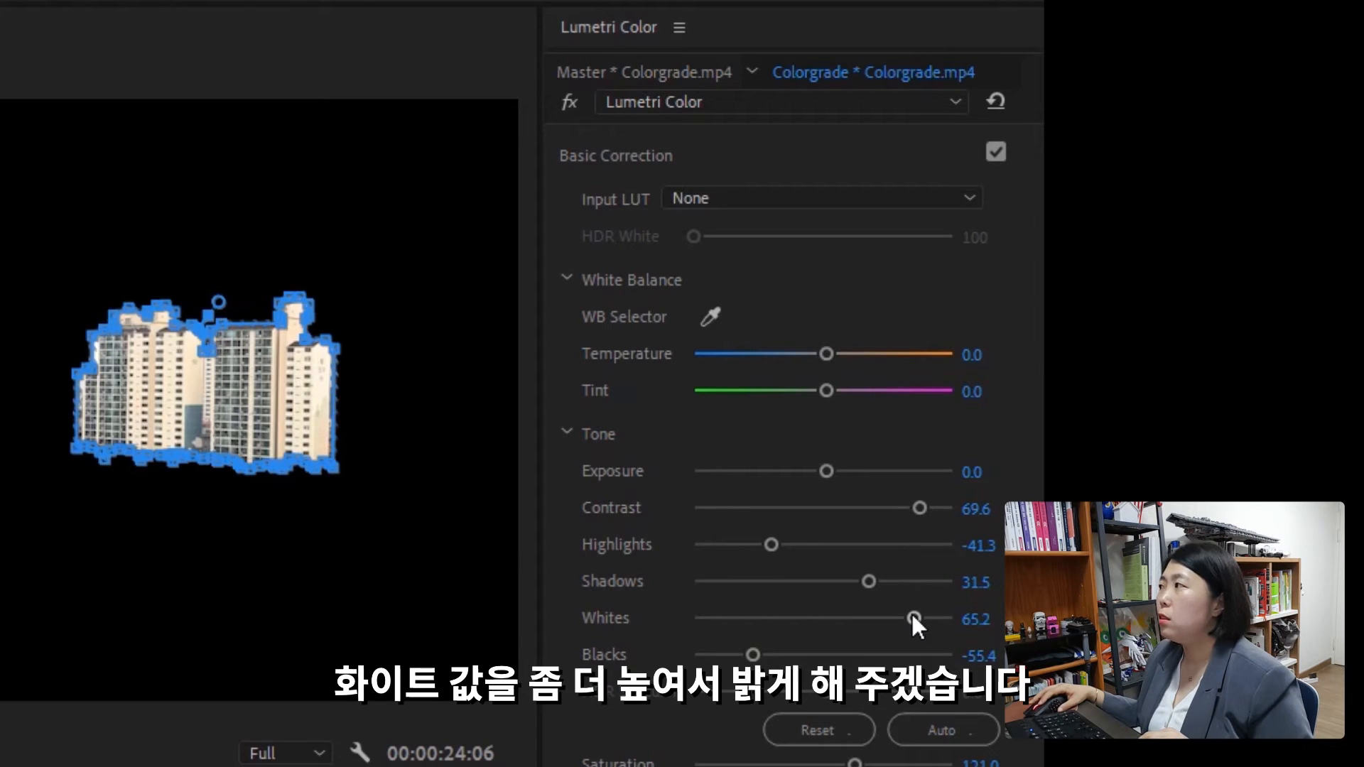
drag(914, 617, 933, 617)
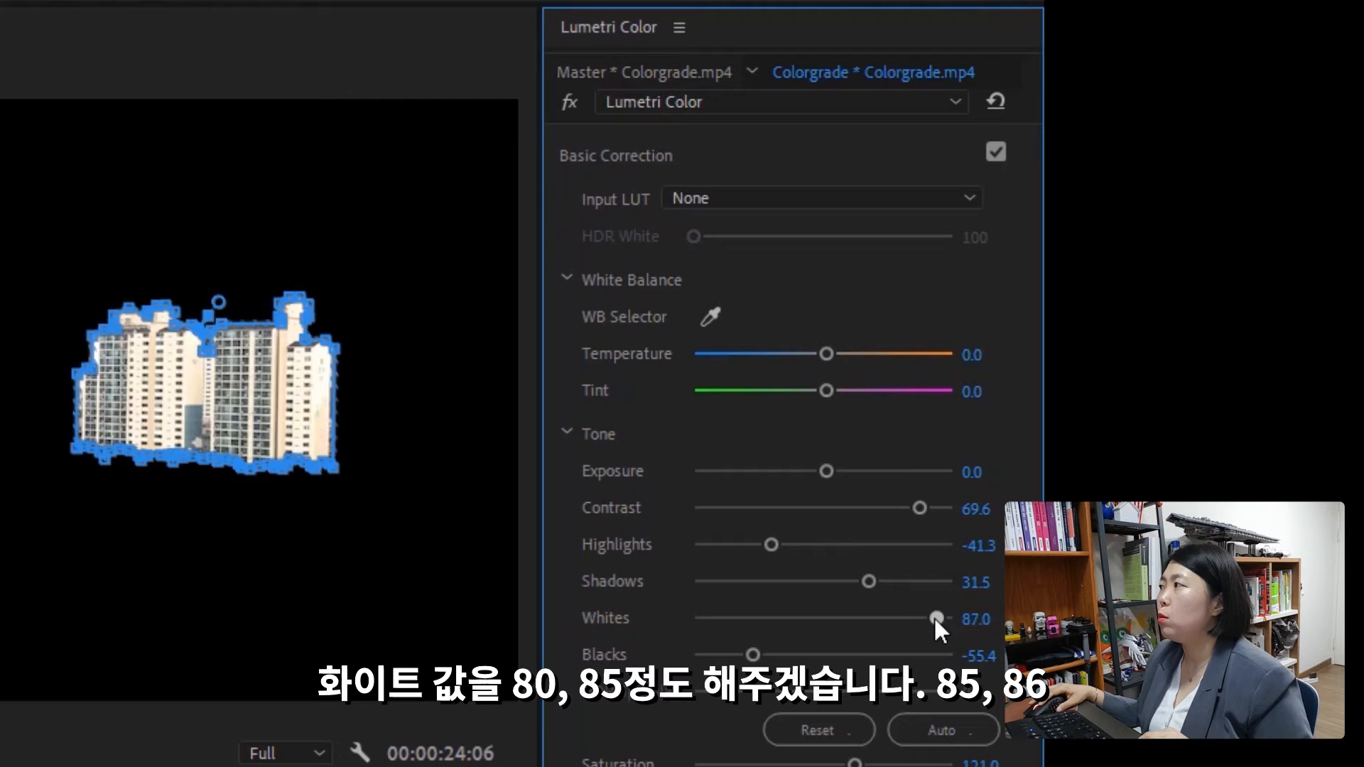
drag(935, 625, 936, 618)
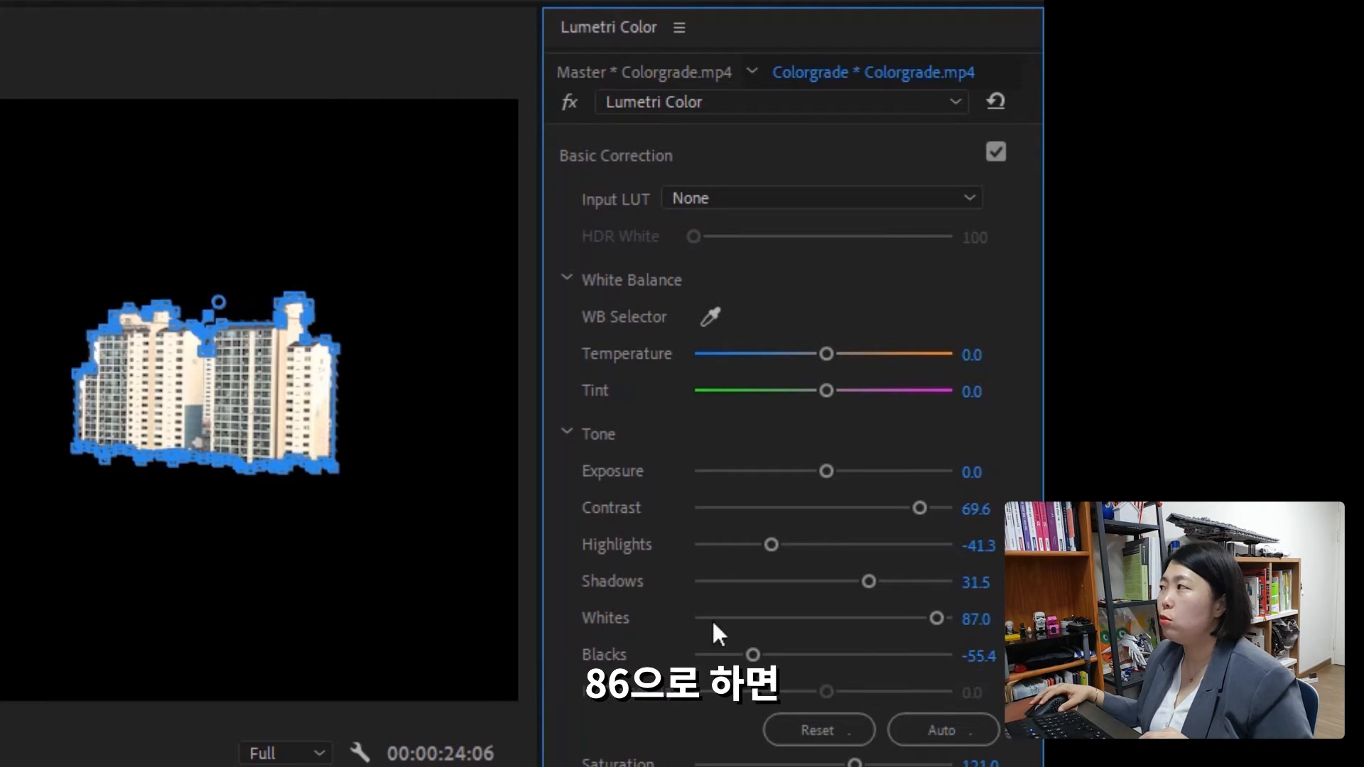
click(977, 619)
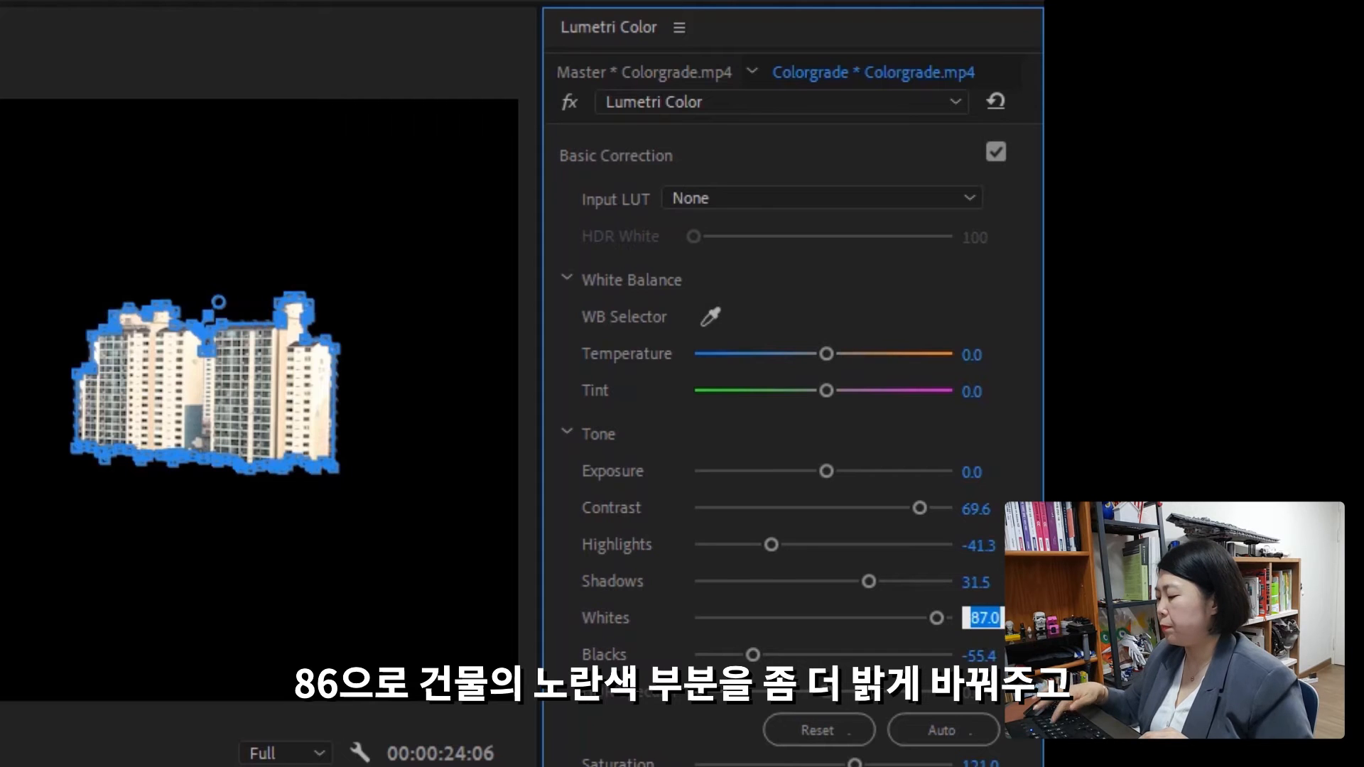
text(86)
key(Return)
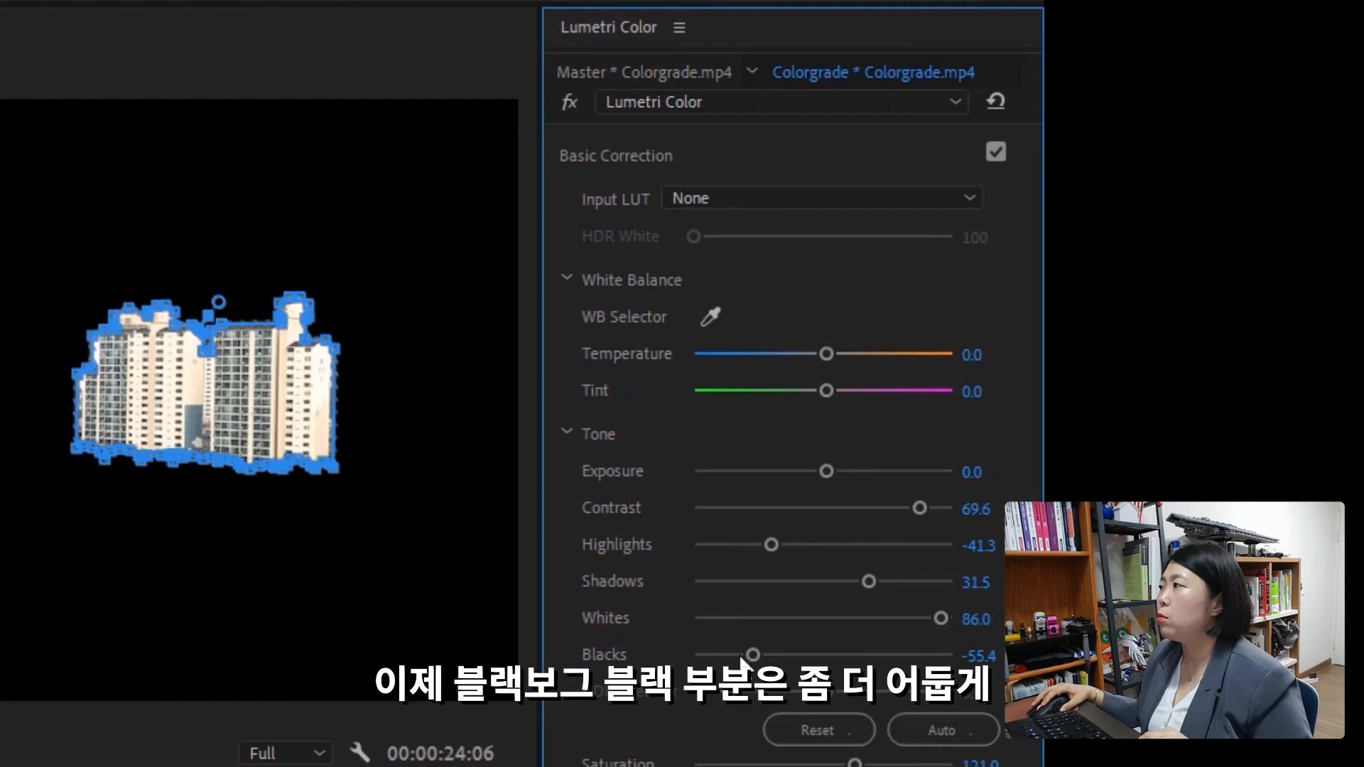
Step: Darken the towers' windows by lowering the masked clip's Blacks to about -100
drag(746, 665, 737, 664)
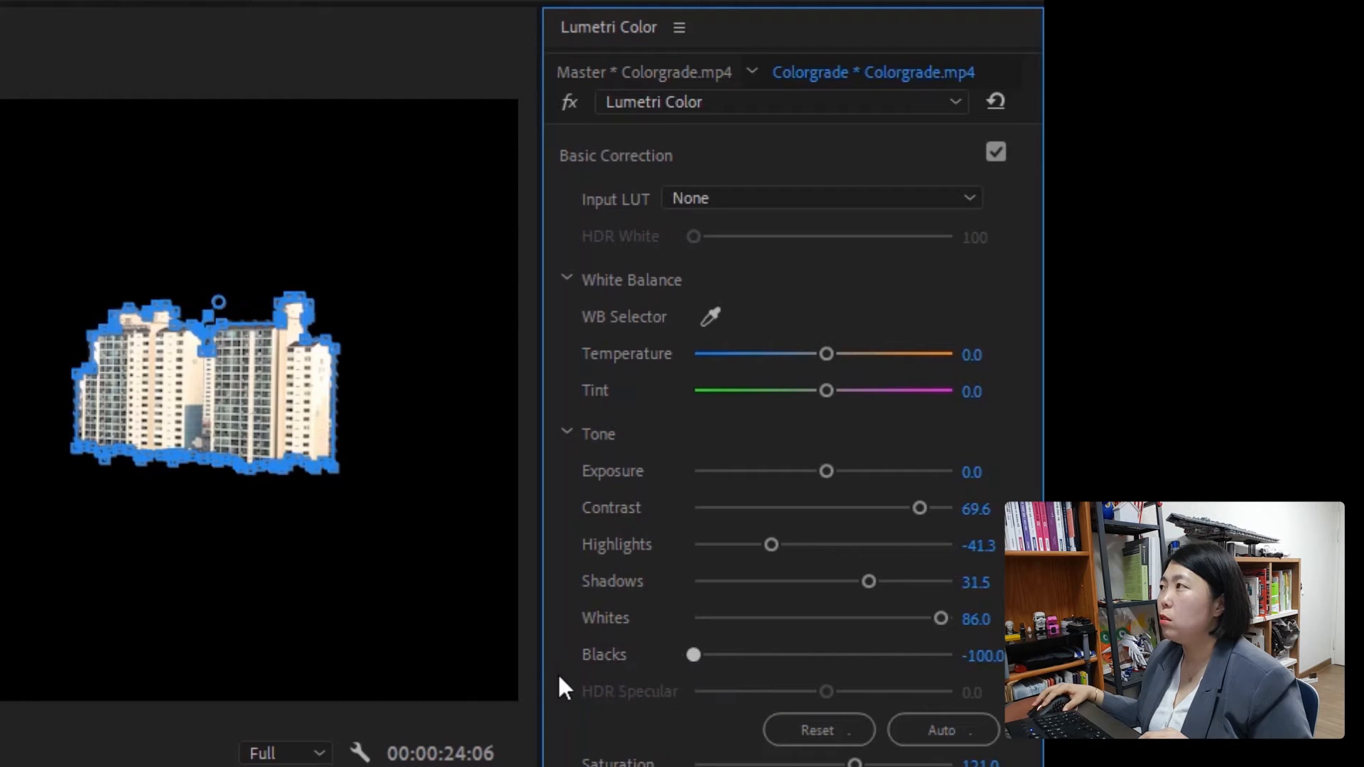
drag(744, 668, 864, 657)
drag(693, 654, 844, 664)
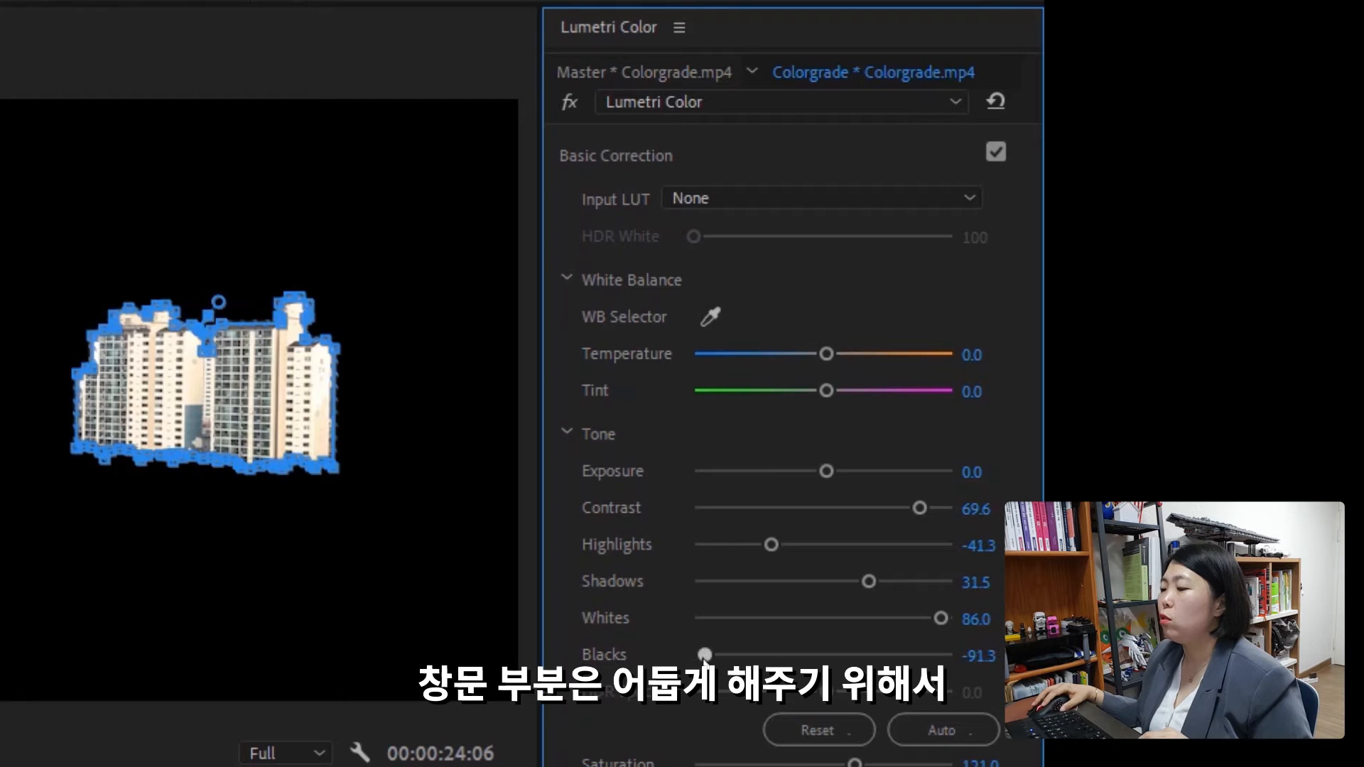
drag(704, 655, 694, 655)
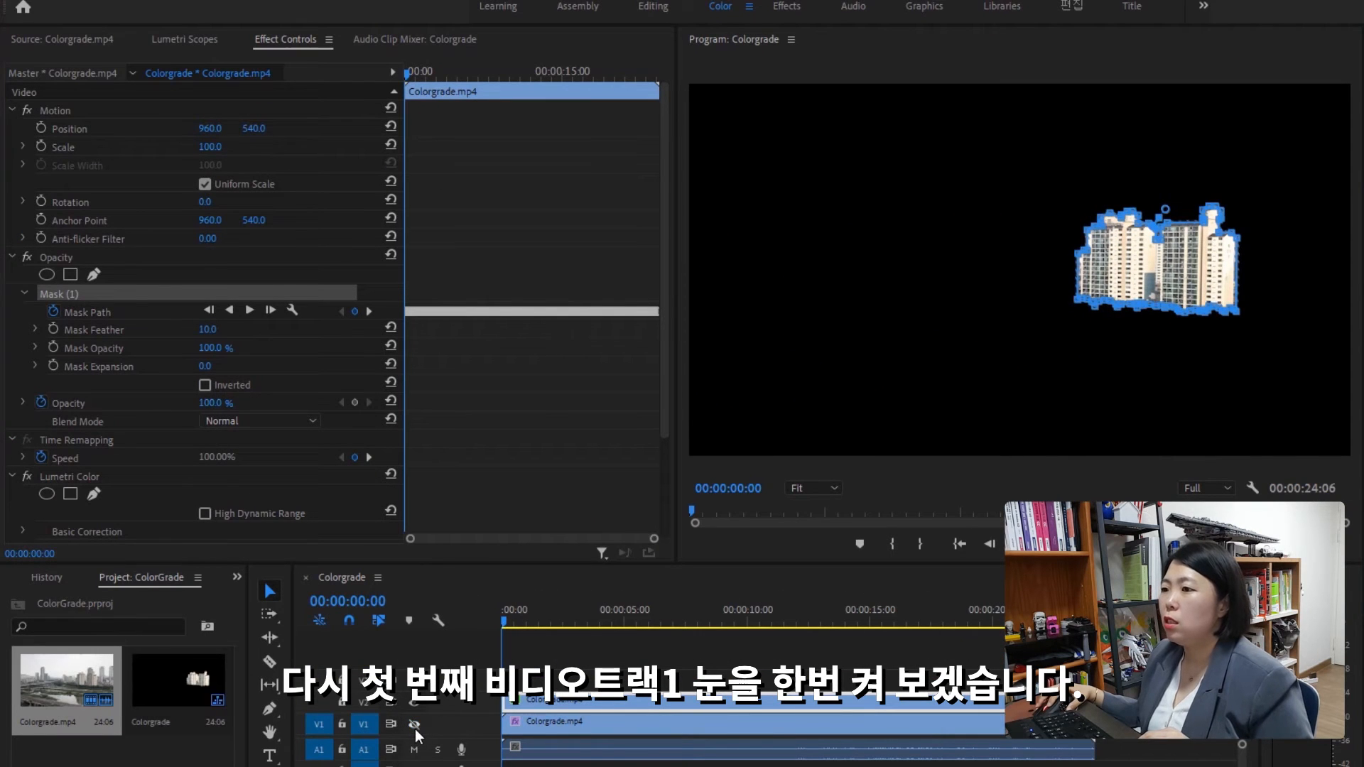
Step: Show the V1 video track again and select its Colorgrade.mp4 clip
click(415, 726)
click(629, 722)
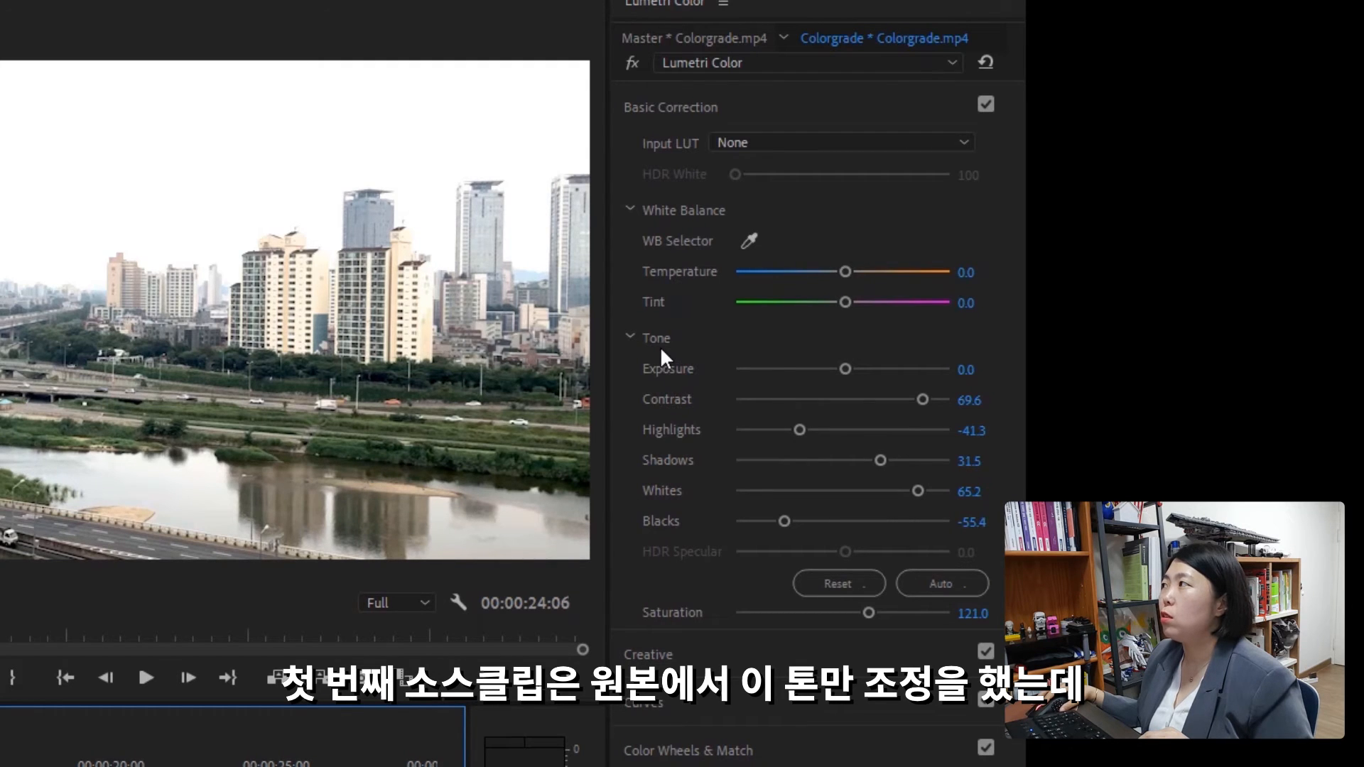
Step: In the color wheels, push the V1 clip's midtones toward orange-yellow, its shadows toward blue, and its highlights very slightly toward blue
click(688, 753)
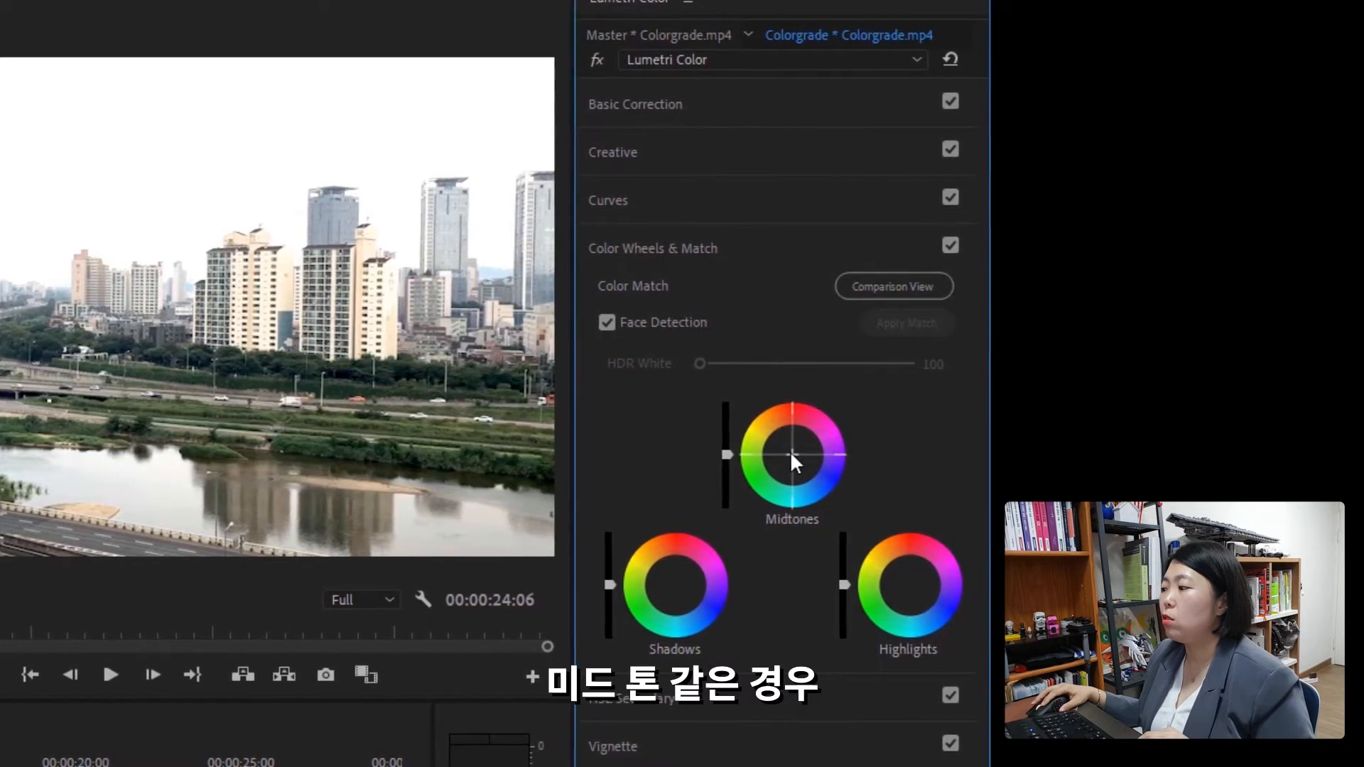
drag(789, 454, 748, 427)
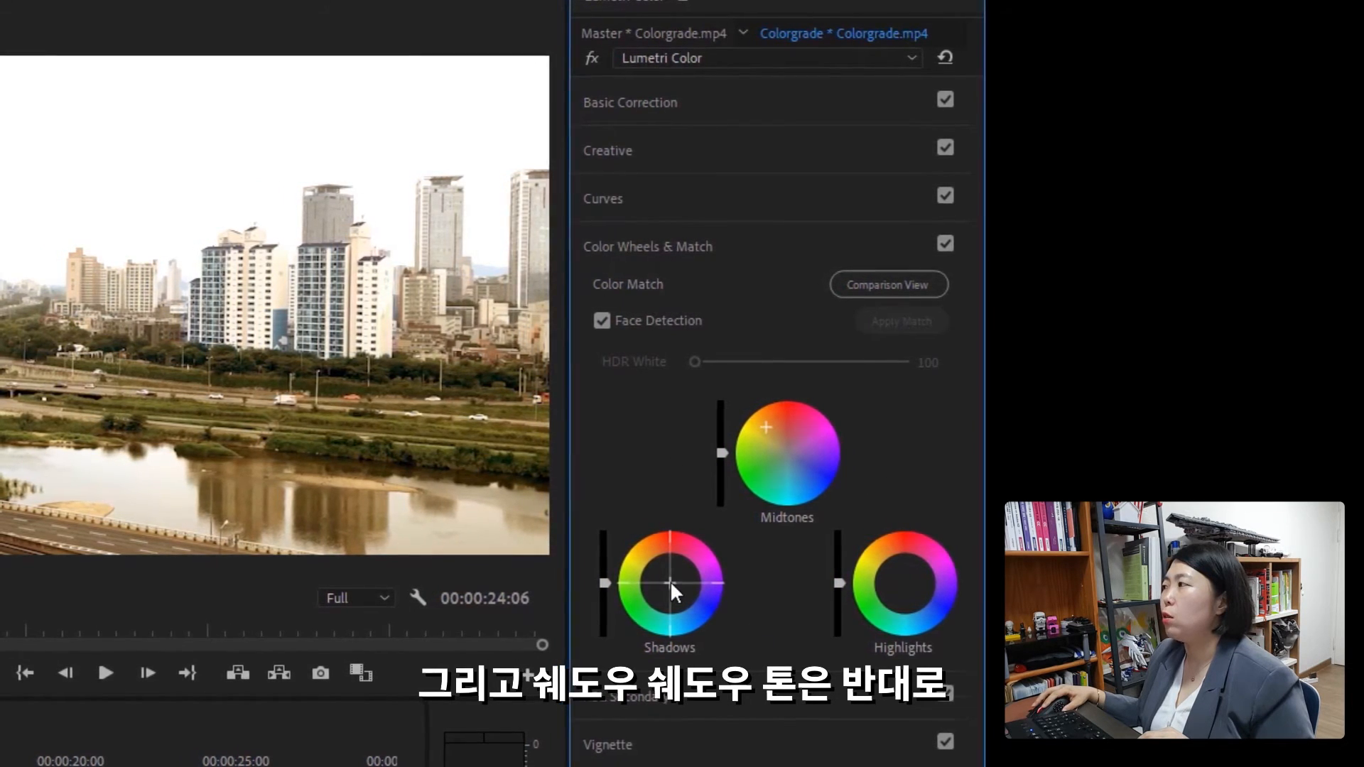
drag(666, 581, 706, 603)
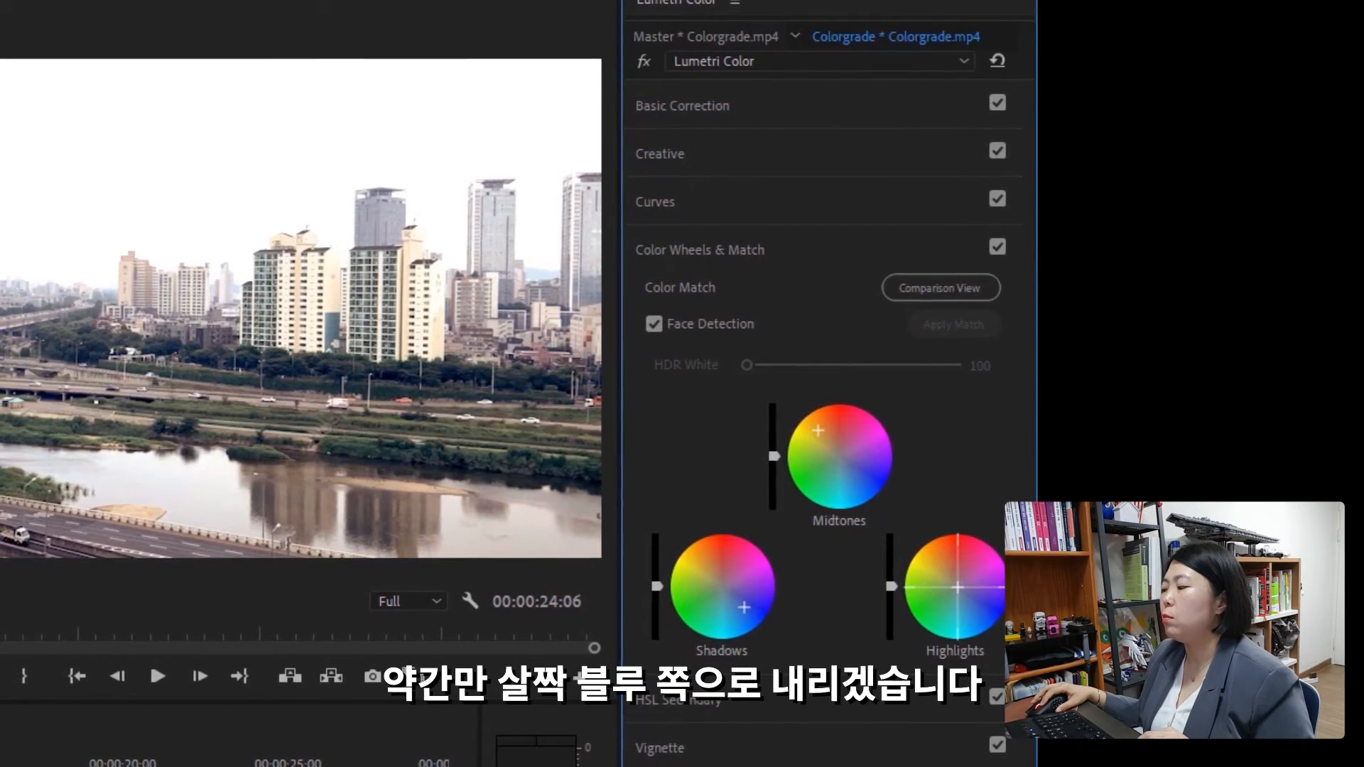
drag(961, 589, 967, 597)
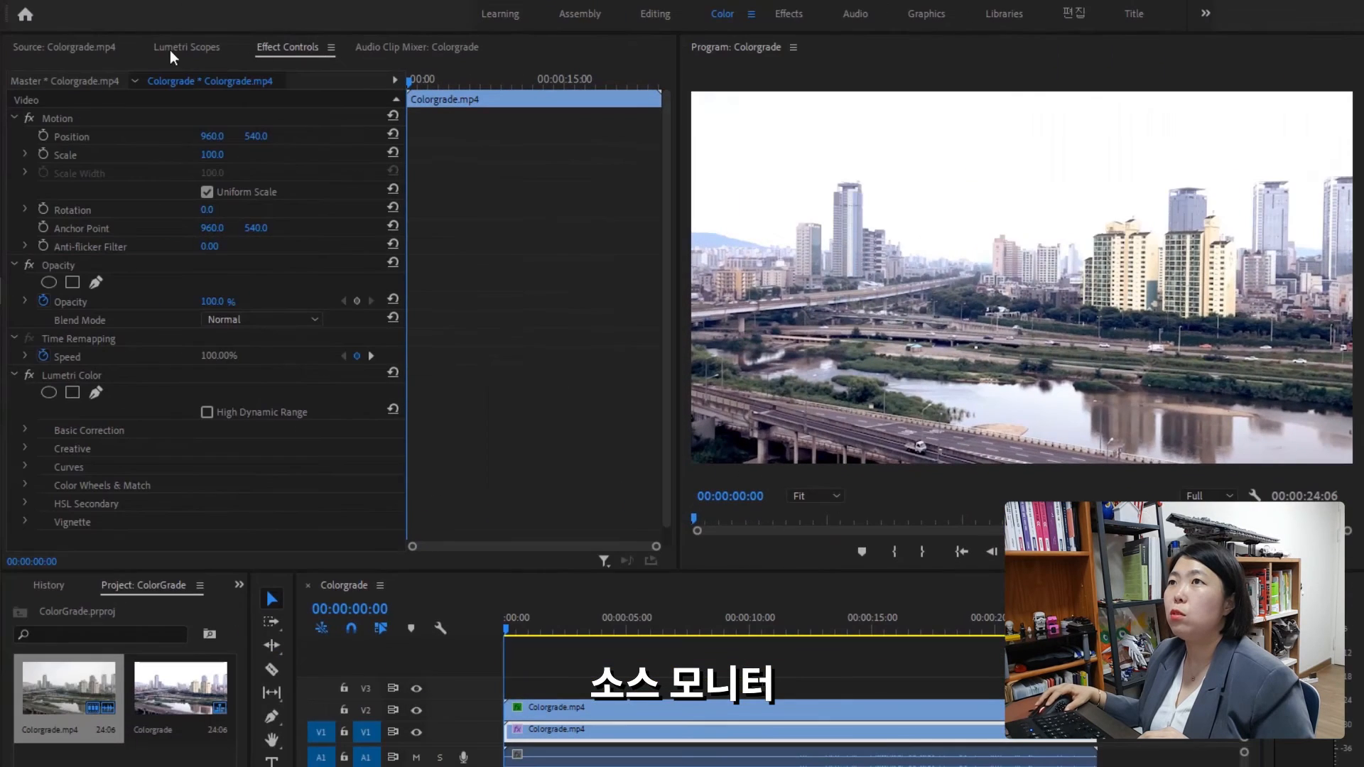
Step: Show the original clip in the Source monitor and duplicate the graded V1 clip onto video track V3
click(58, 46)
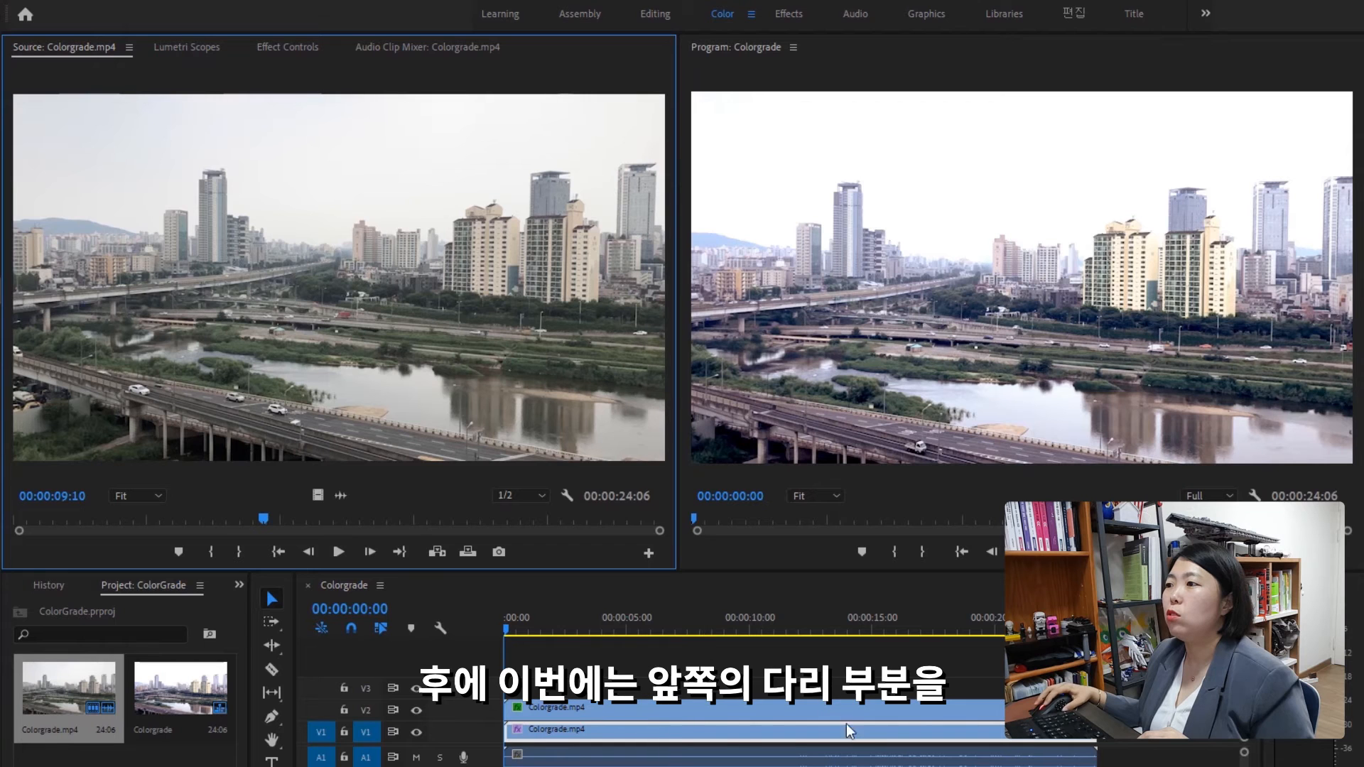
drag(505, 629, 503, 687)
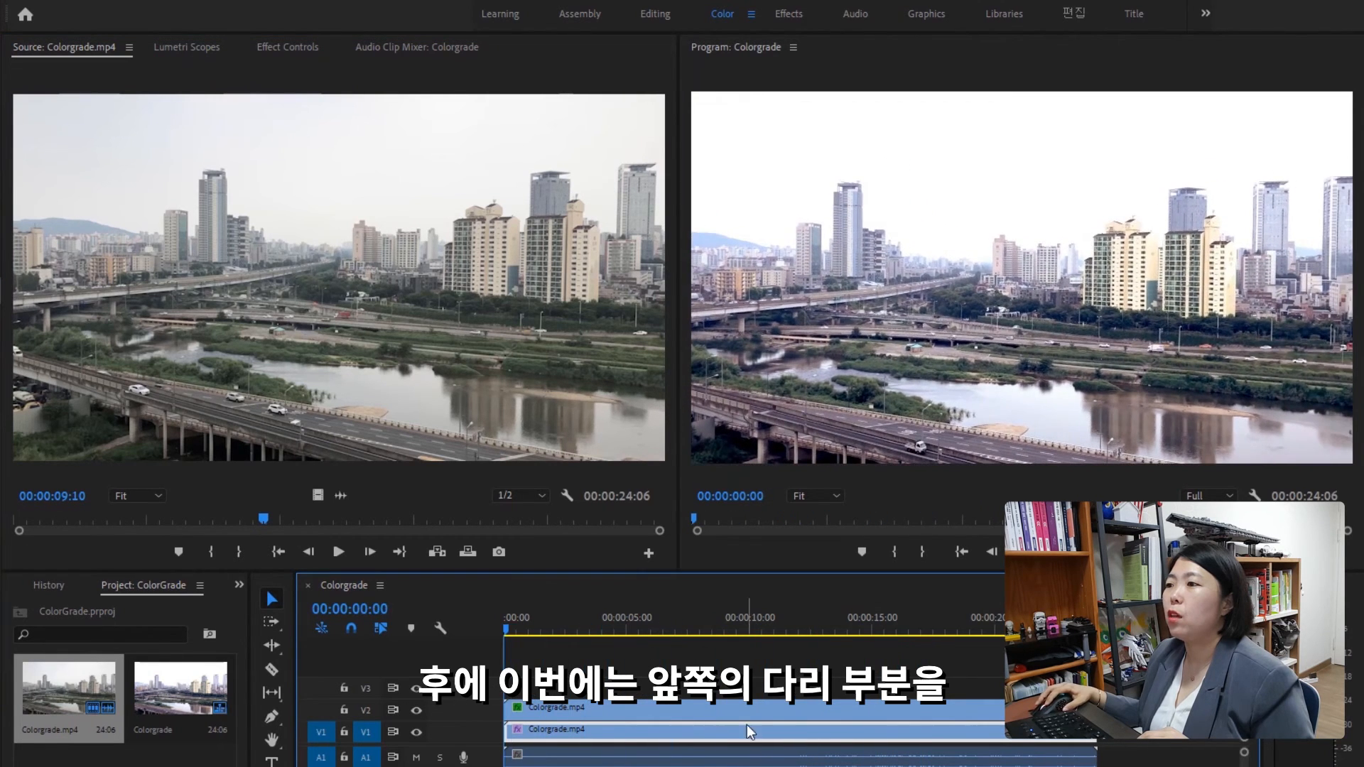
click(723, 736)
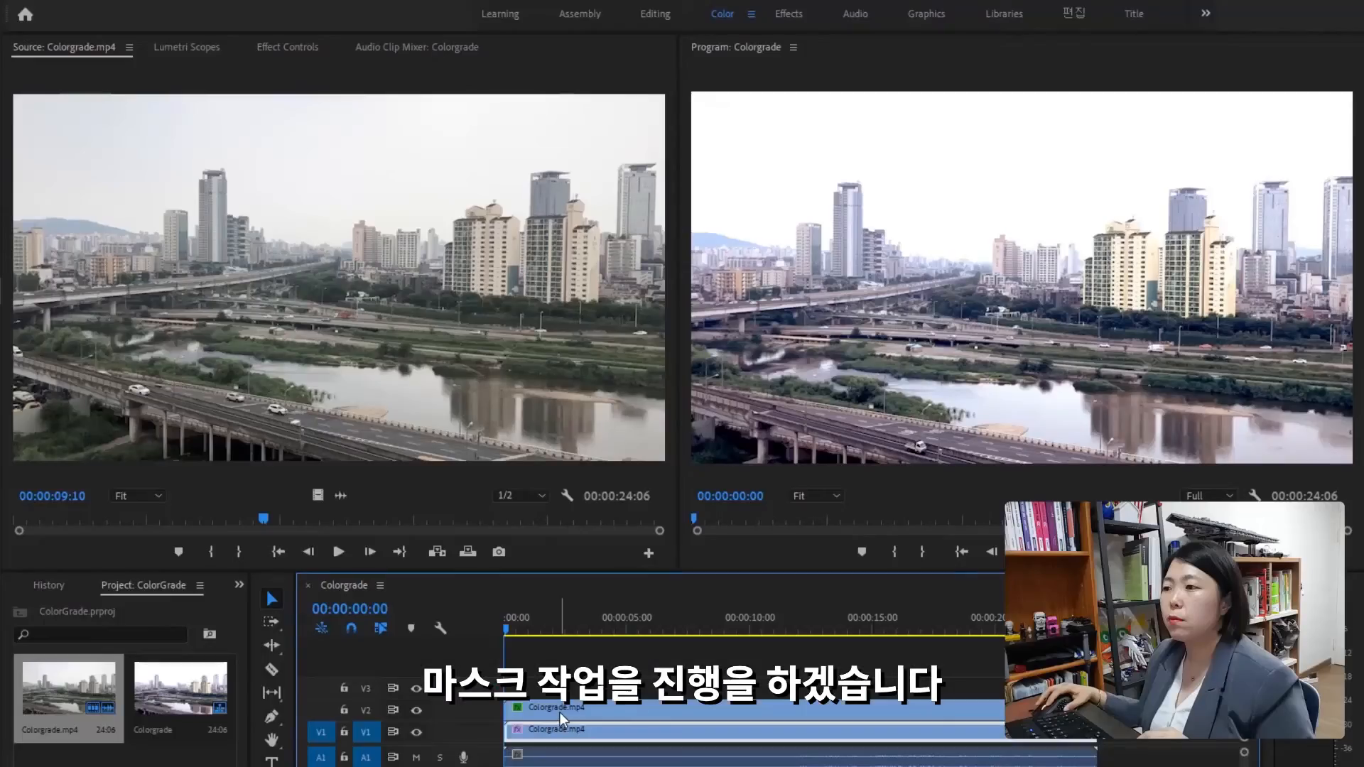
click(581, 731)
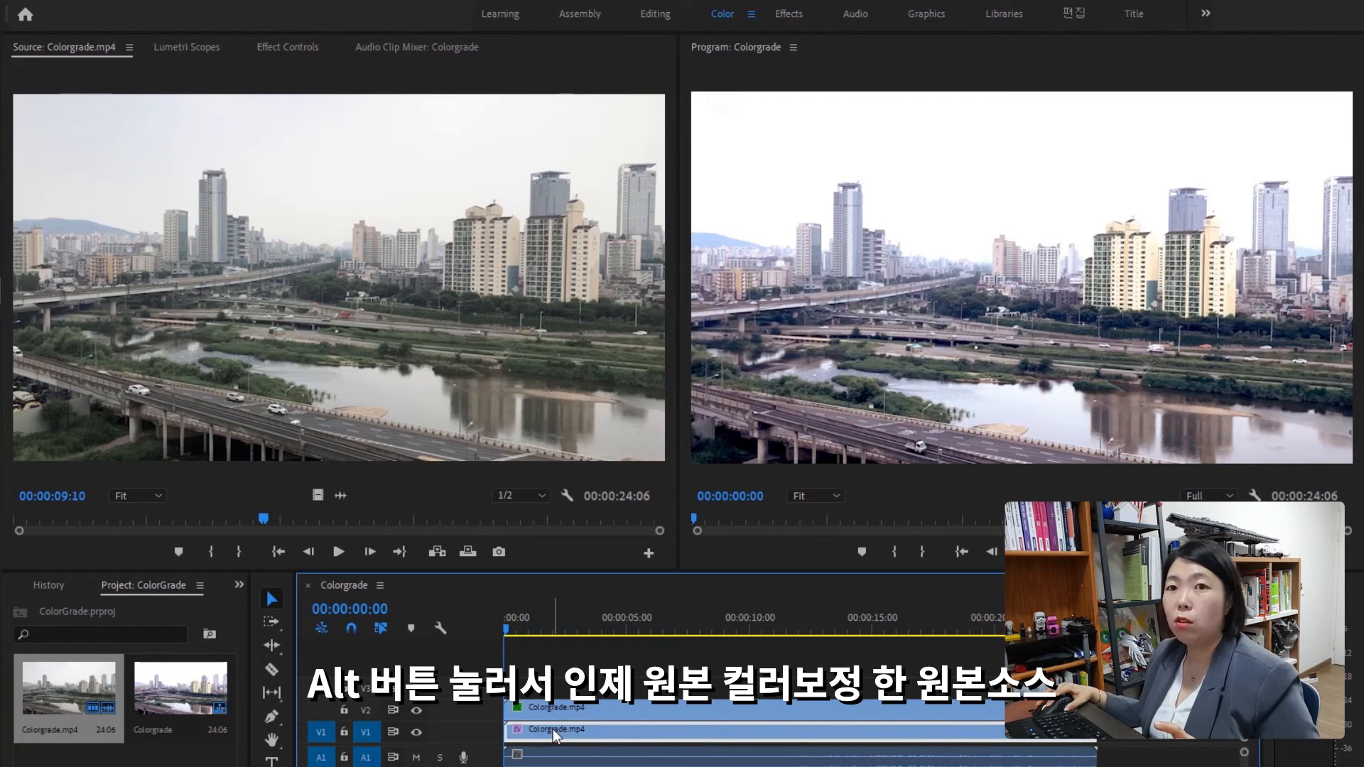
drag(552, 729, 576, 706)
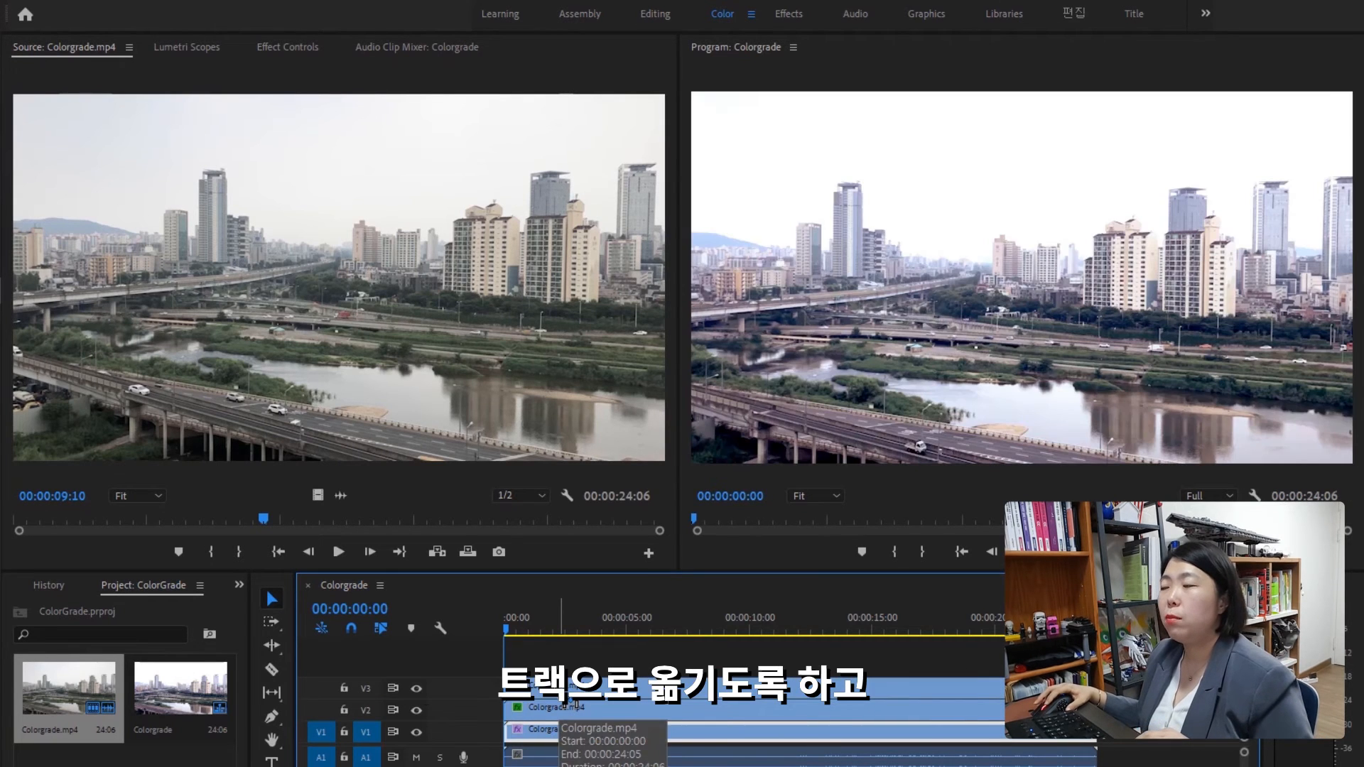
mouse_move(505, 623)
mouse_down()
mouse_move(1089, 629)
mouse_move(502, 629)
mouse_up()
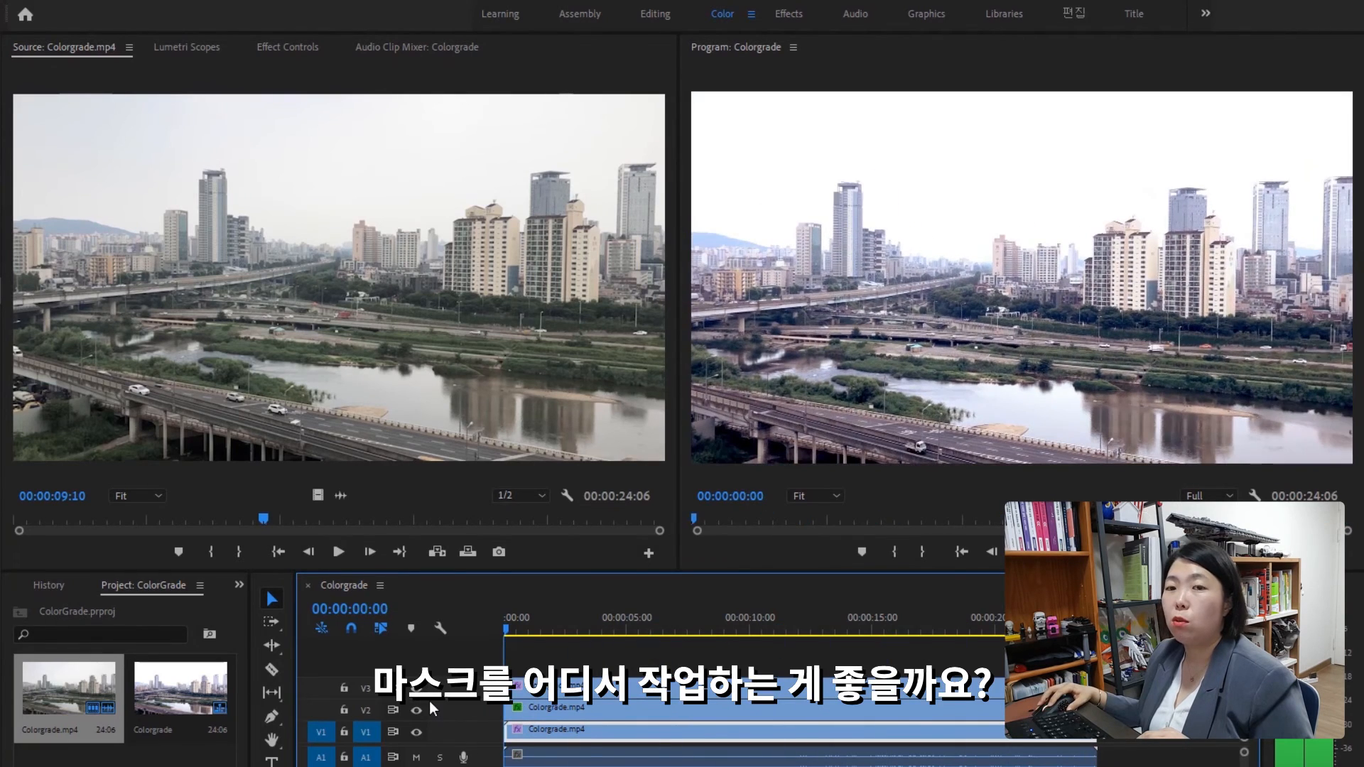
Step: Play the opening seconds to check how much of the front bridge is visible, and move the playhead to 00:00:24:05 at the clip's end
drag(429, 700, 998, 758)
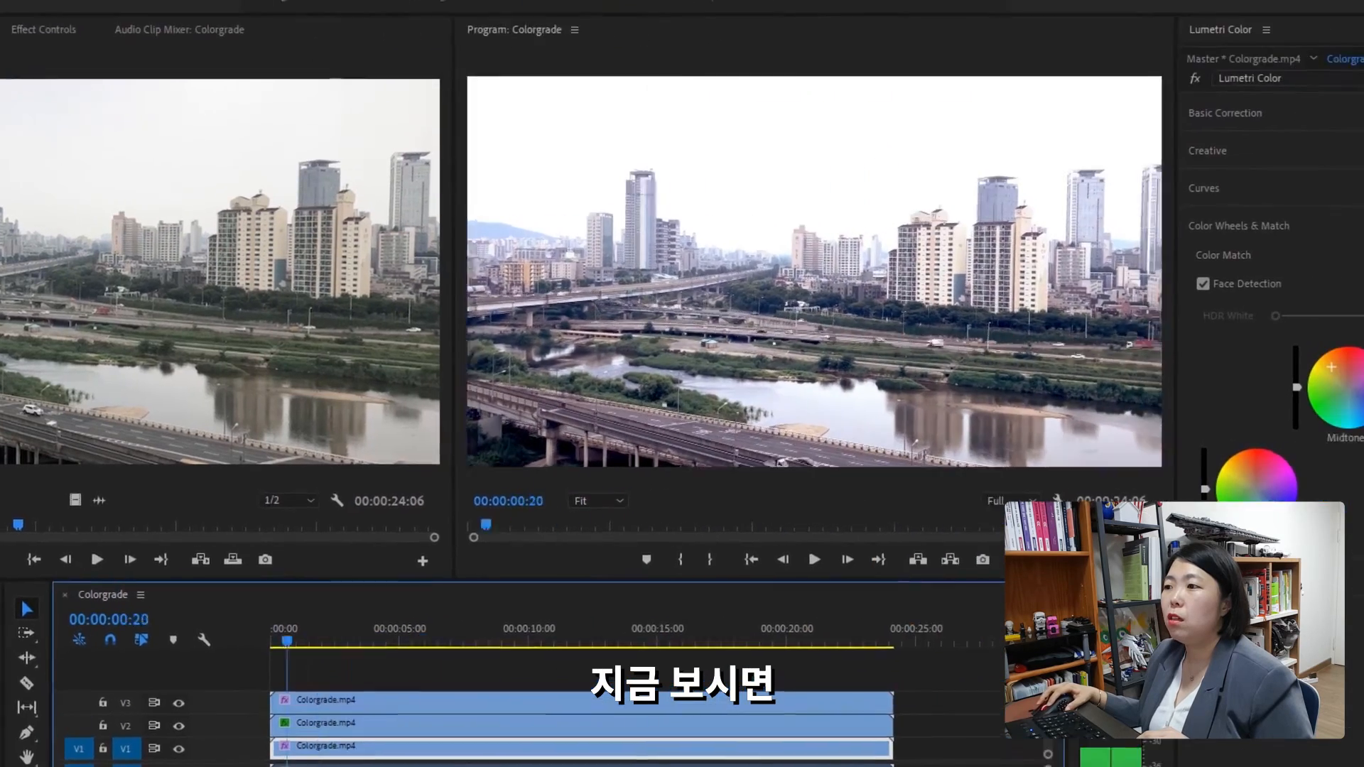
key(Home)
key(space)
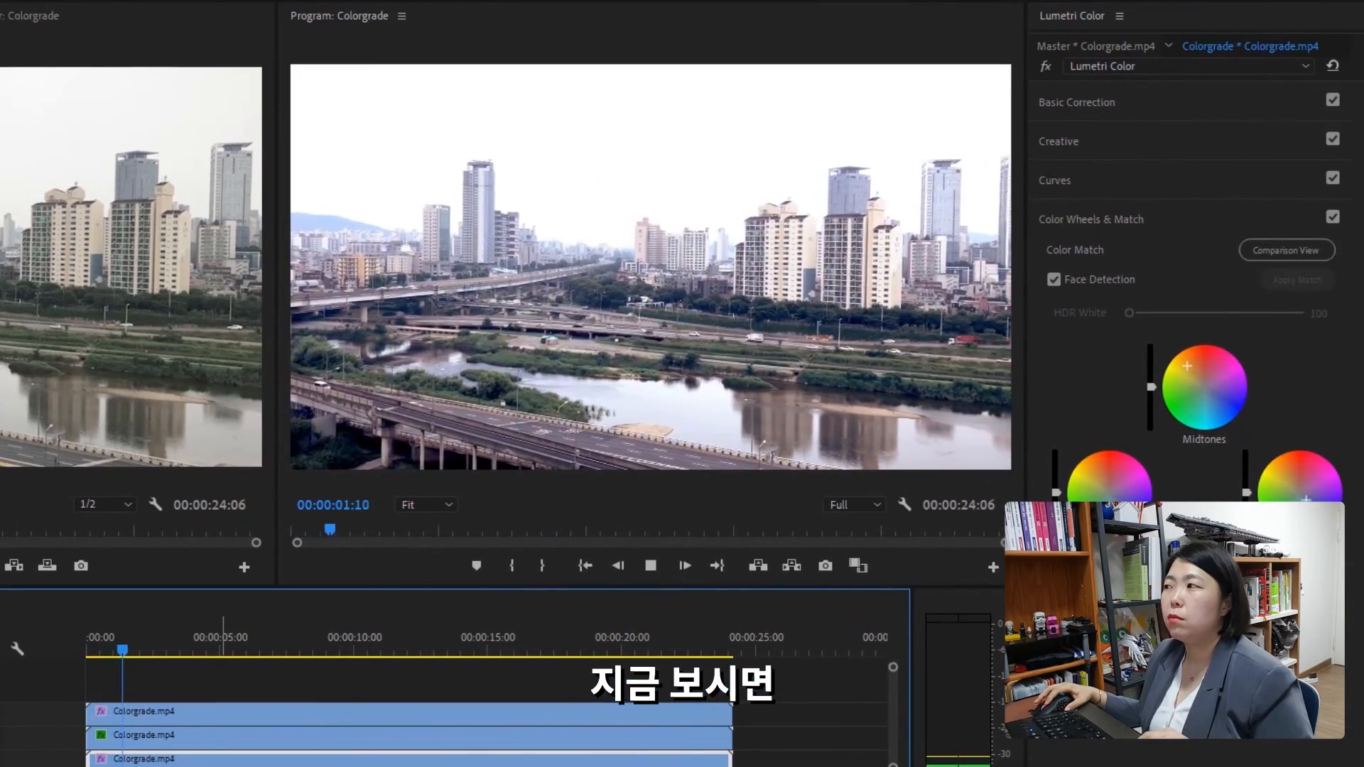
key(space)
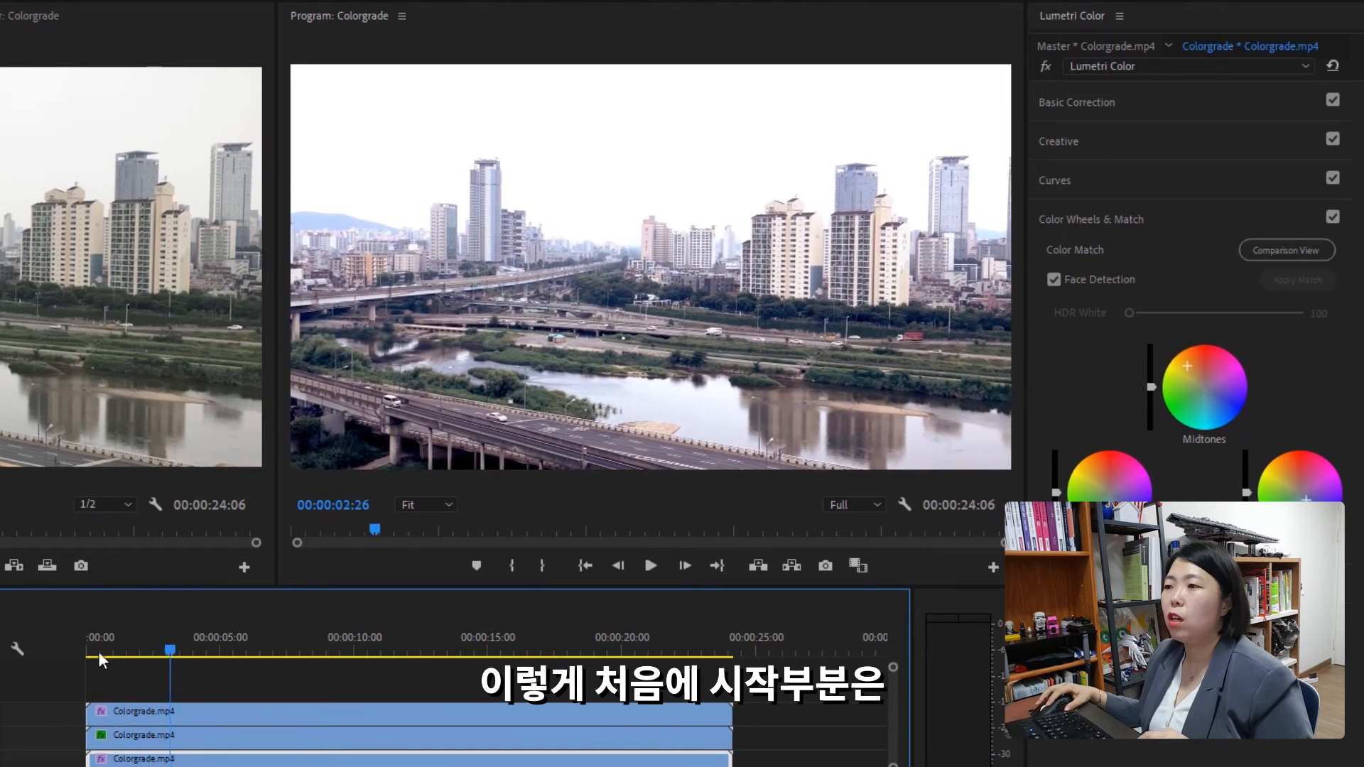
key(Home)
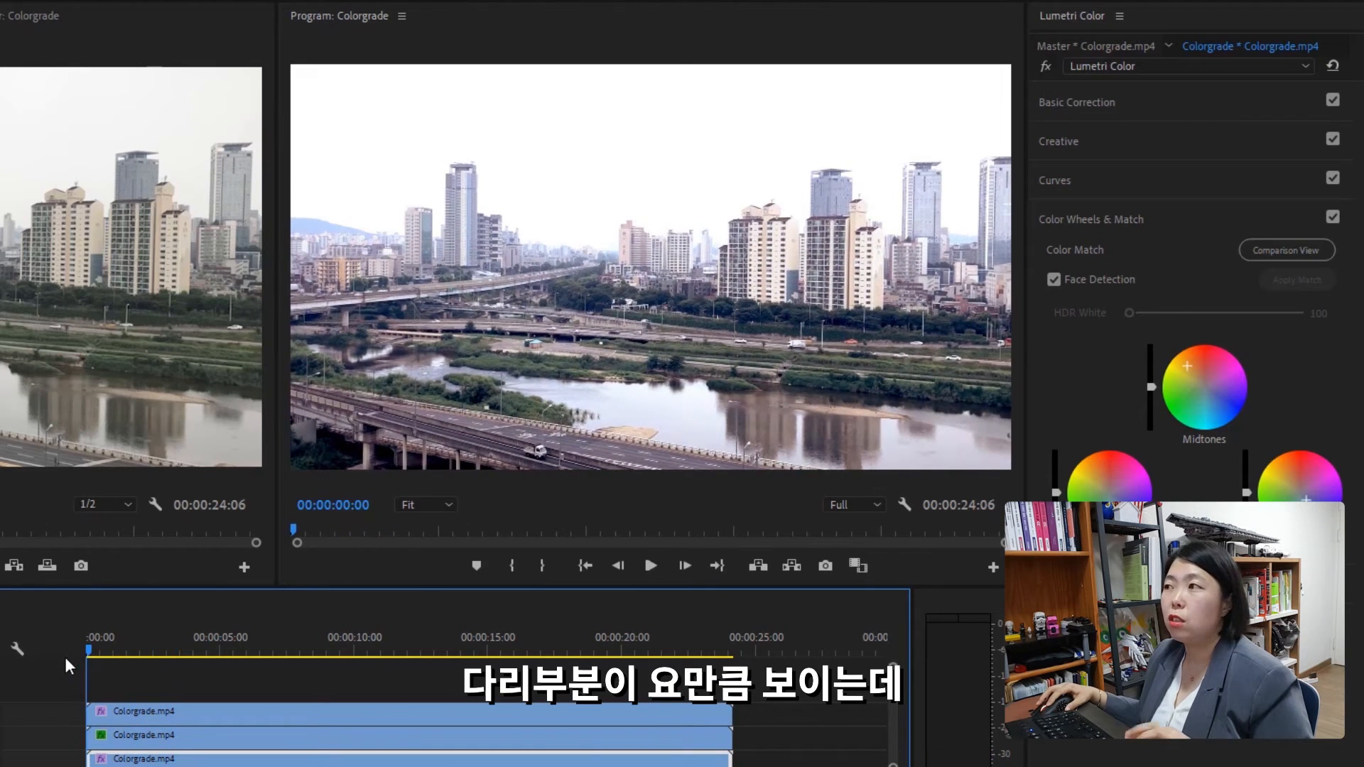
drag(65, 658, 730, 653)
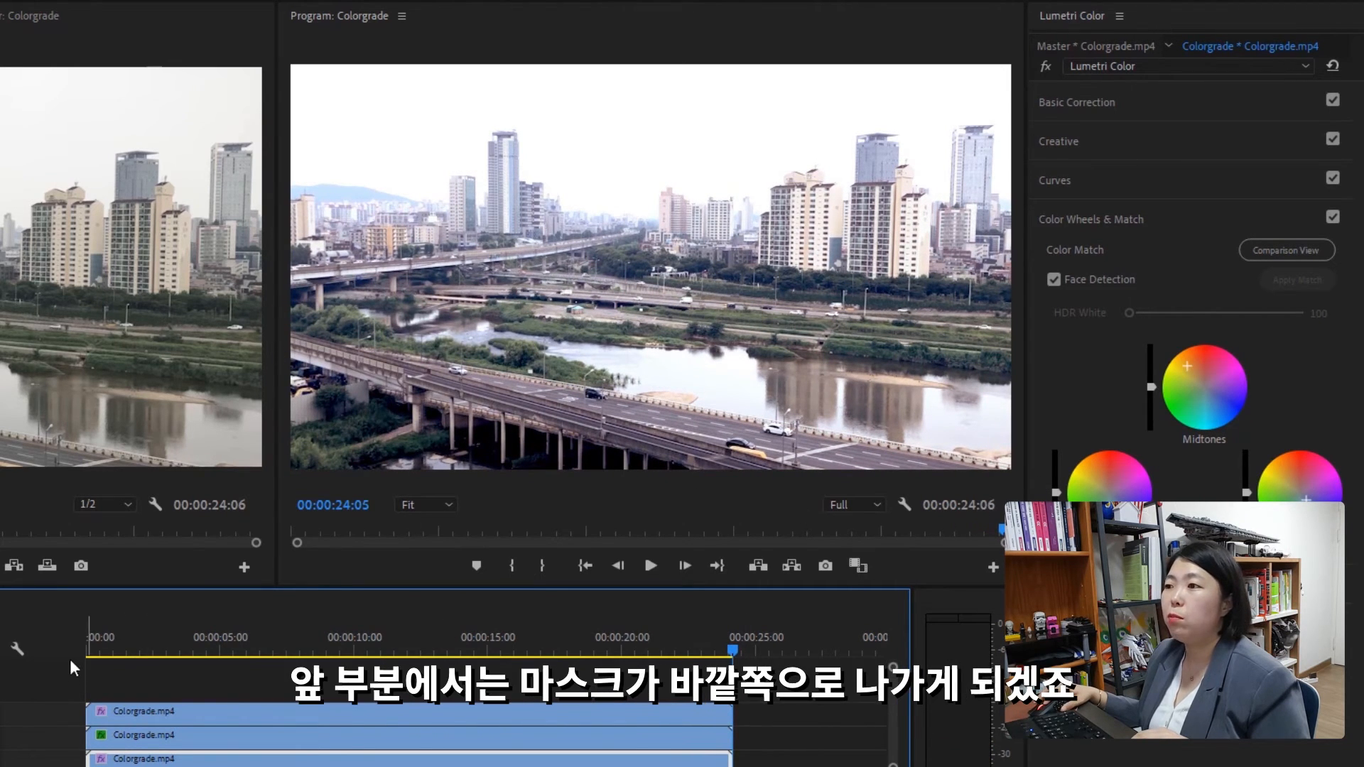
Step: Enlarge the Program monitor area and set its zoom level to 50% to leave working space around the frame
click(439, 505)
click(432, 589)
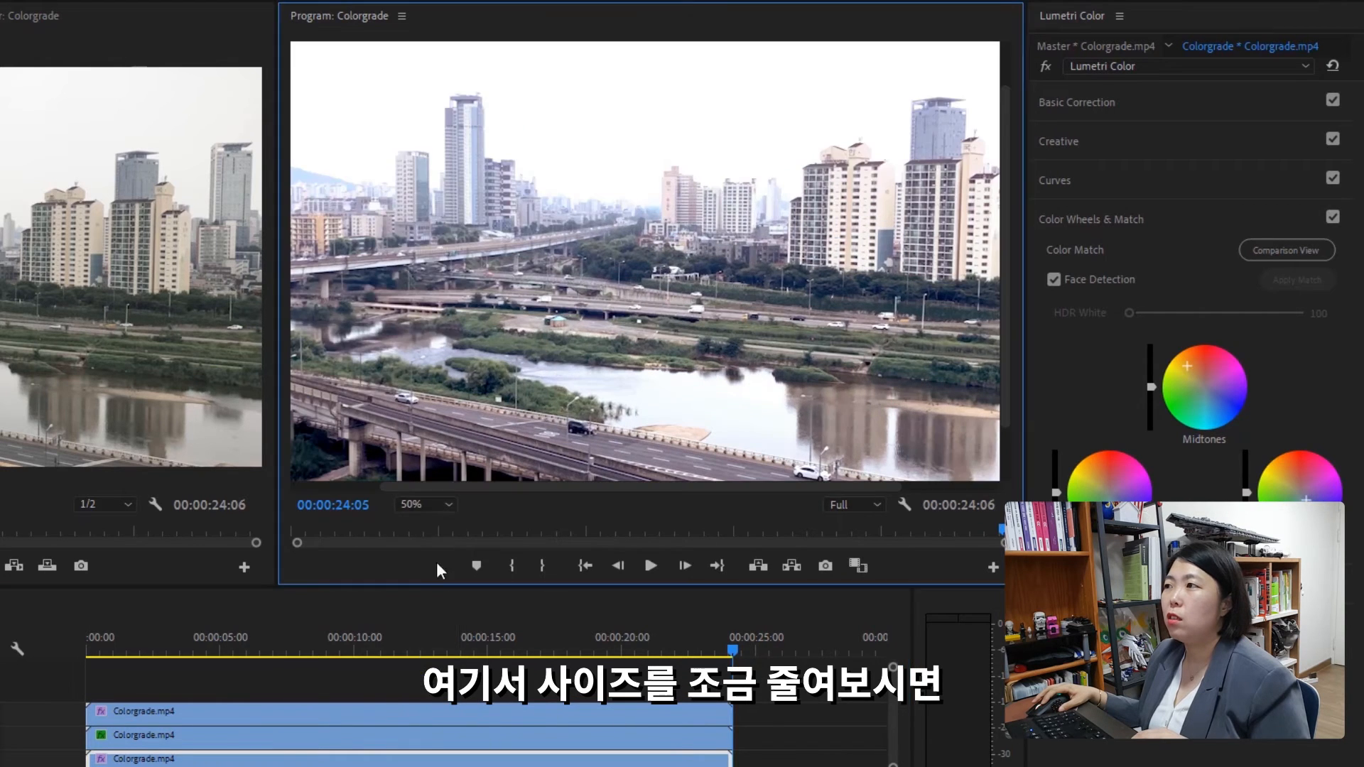
click(437, 500)
click(439, 549)
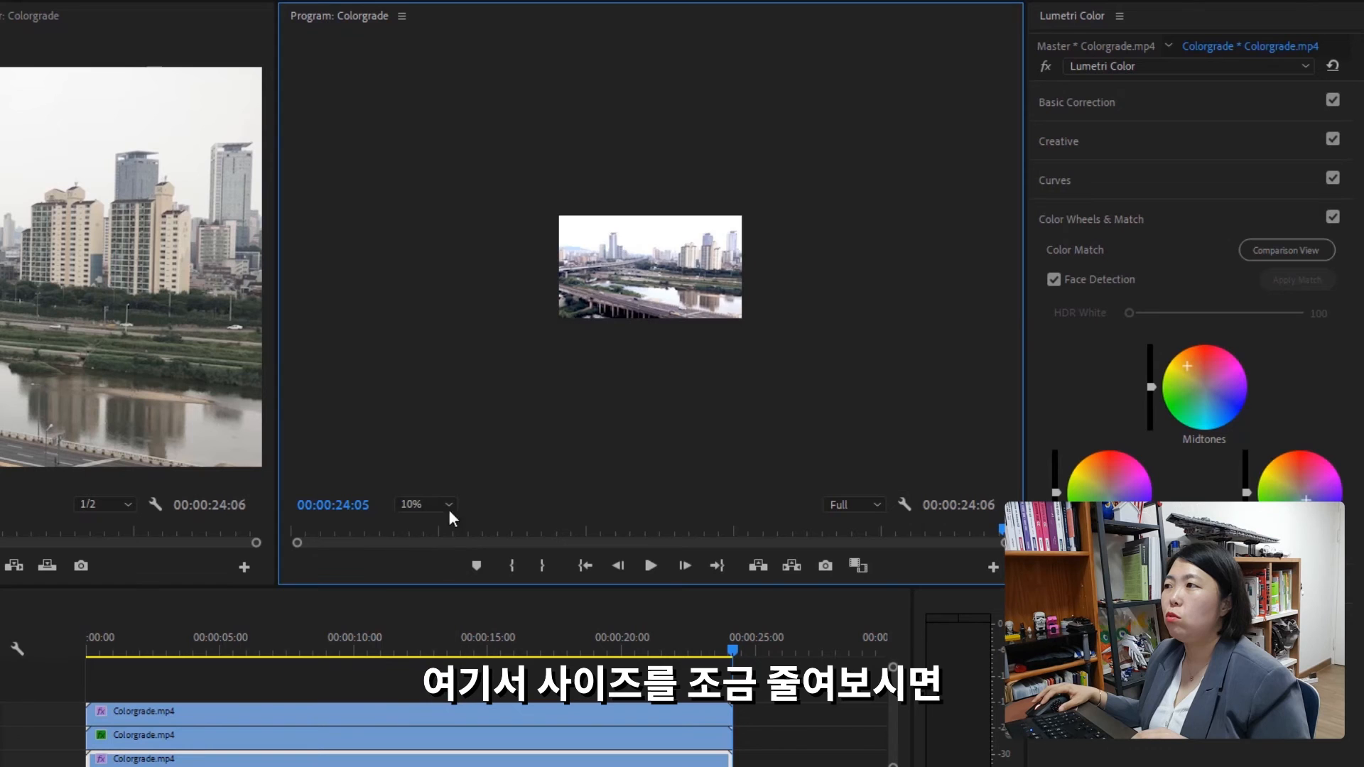
click(440, 502)
click(437, 569)
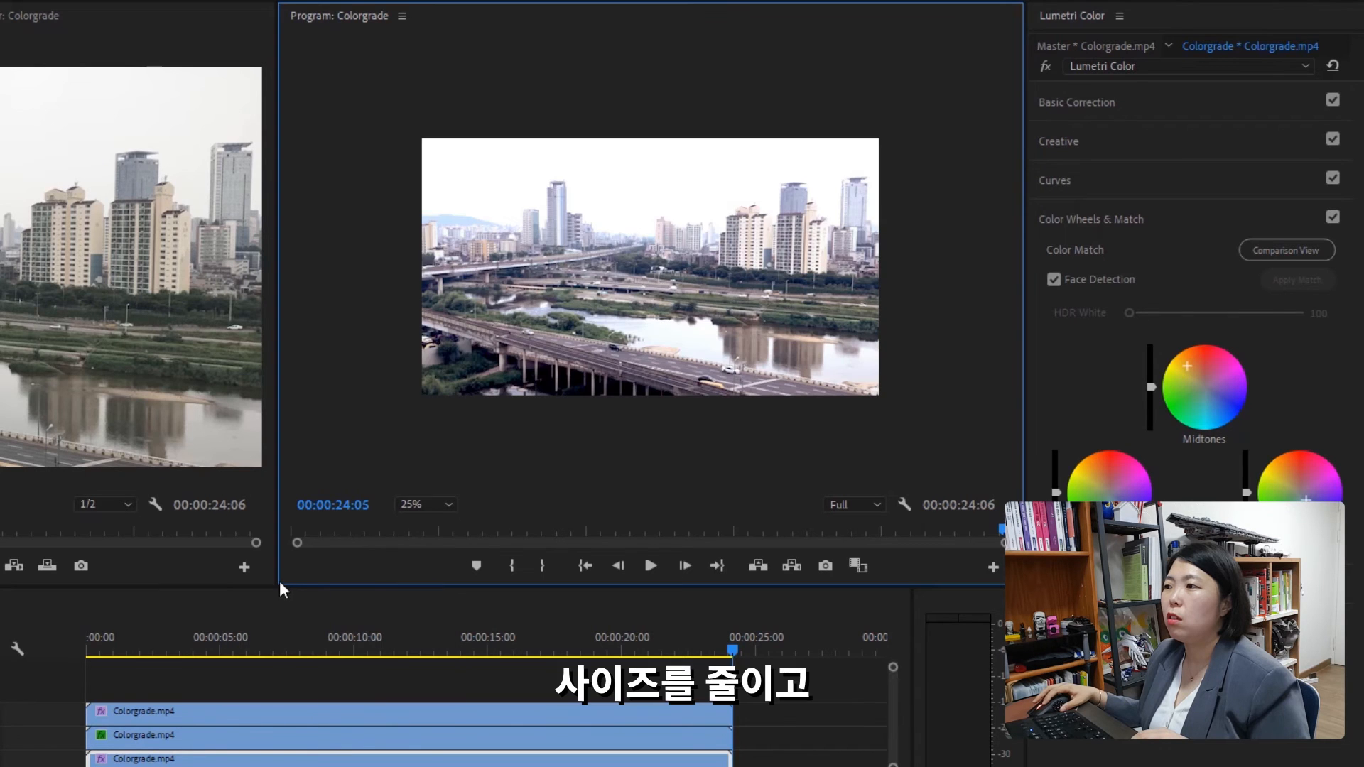
drag(279, 582, 273, 766)
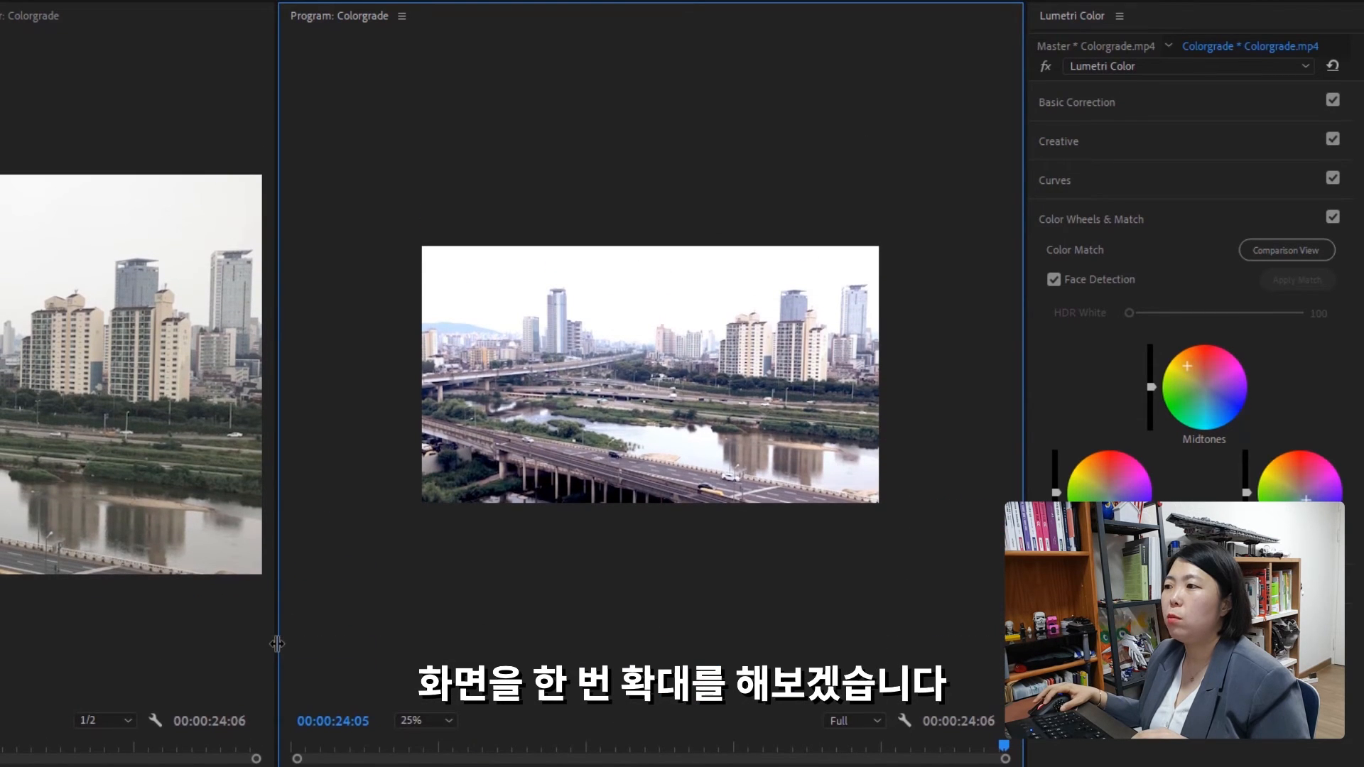
drag(277, 643, 1, 630)
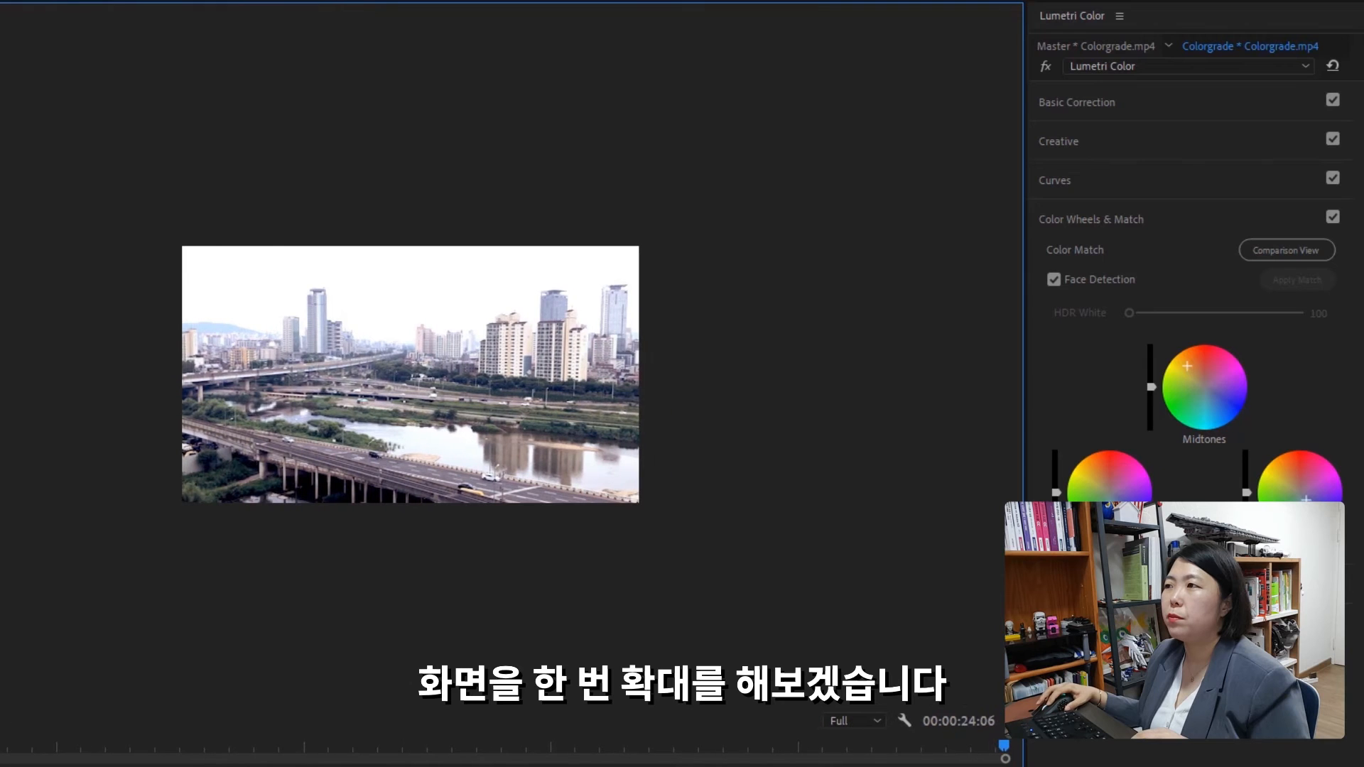
key(equal)
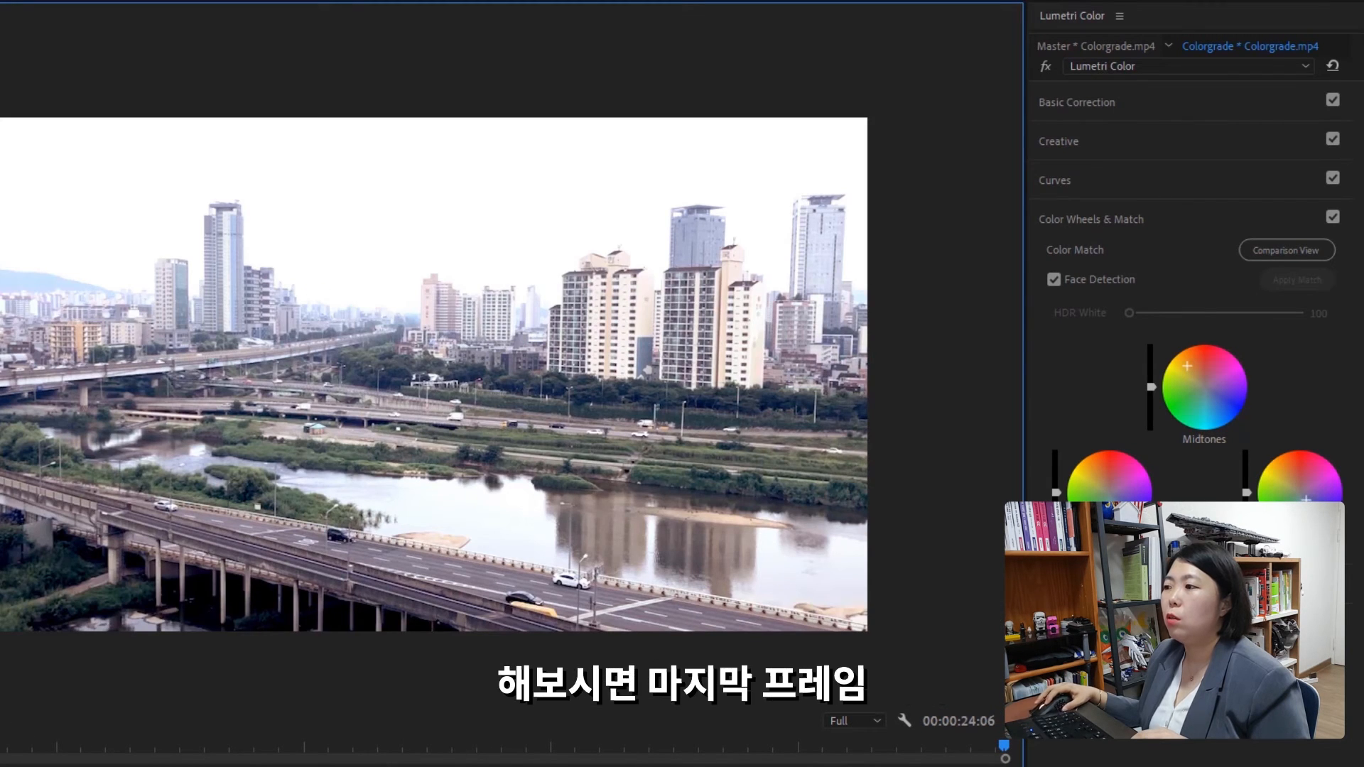
Step: Check on the magnified timeline that the playhead is on the clip's last frame, and zoom the timeline back out
key(Right)
key(Left)
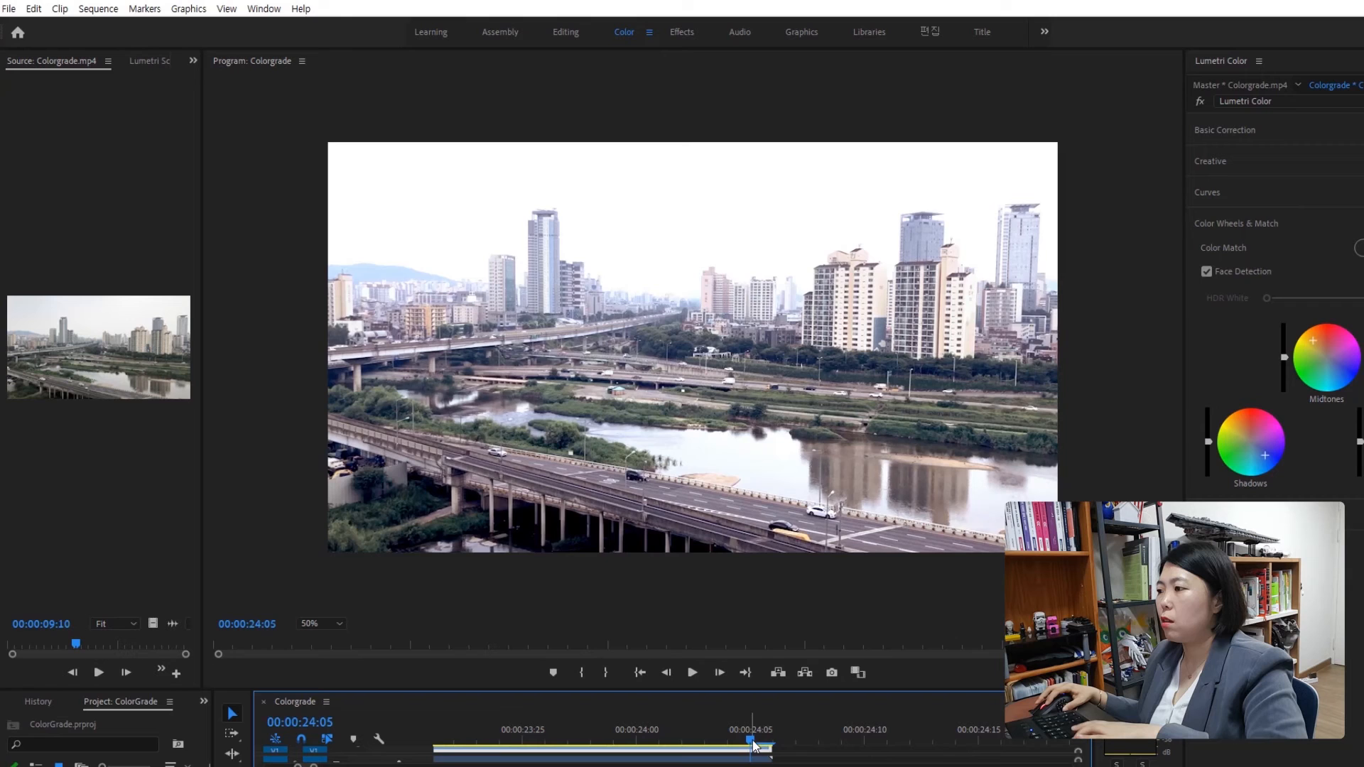
mouse_move(754, 744)
mouse_down()
mouse_move(771, 750)
mouse_move(758, 755)
mouse_up()
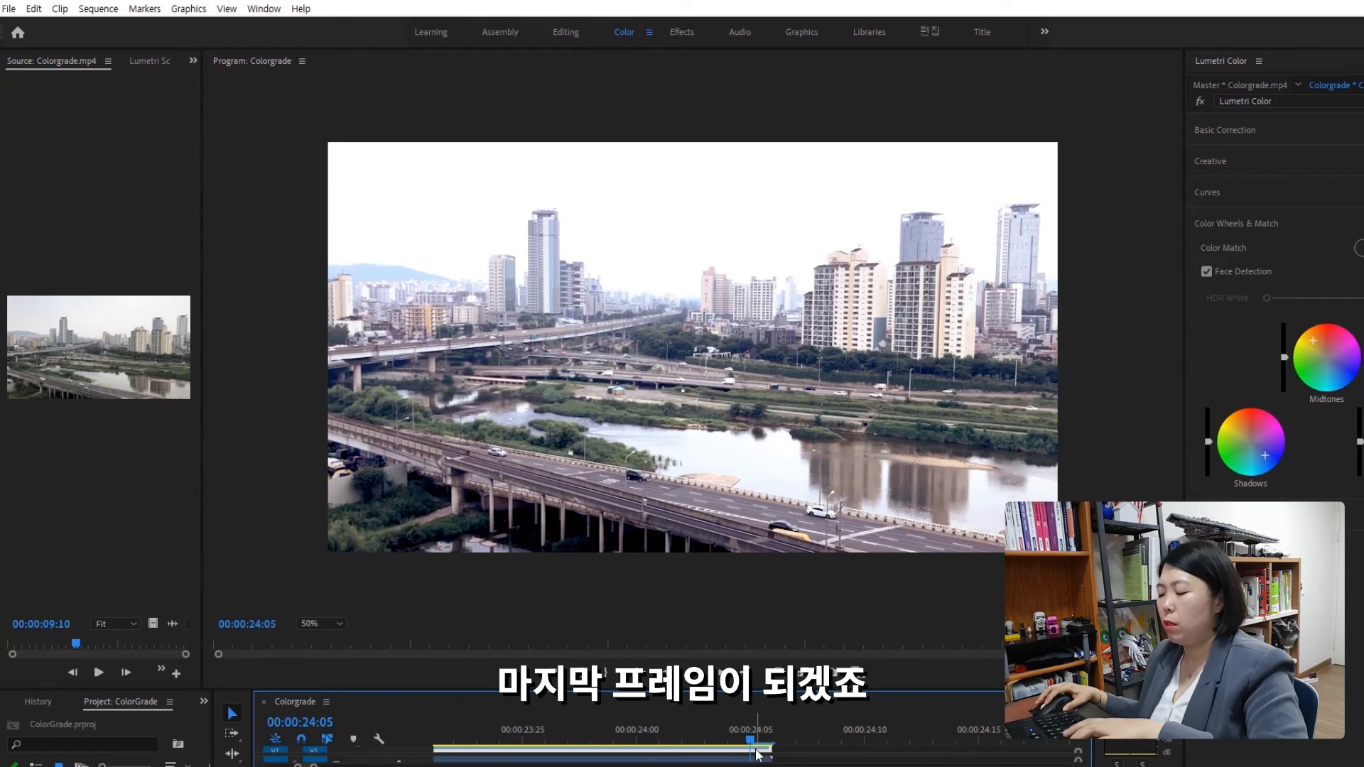
key(minus)
key(minus)
key(minus)
key(minus)
key(minus)
key(minus)
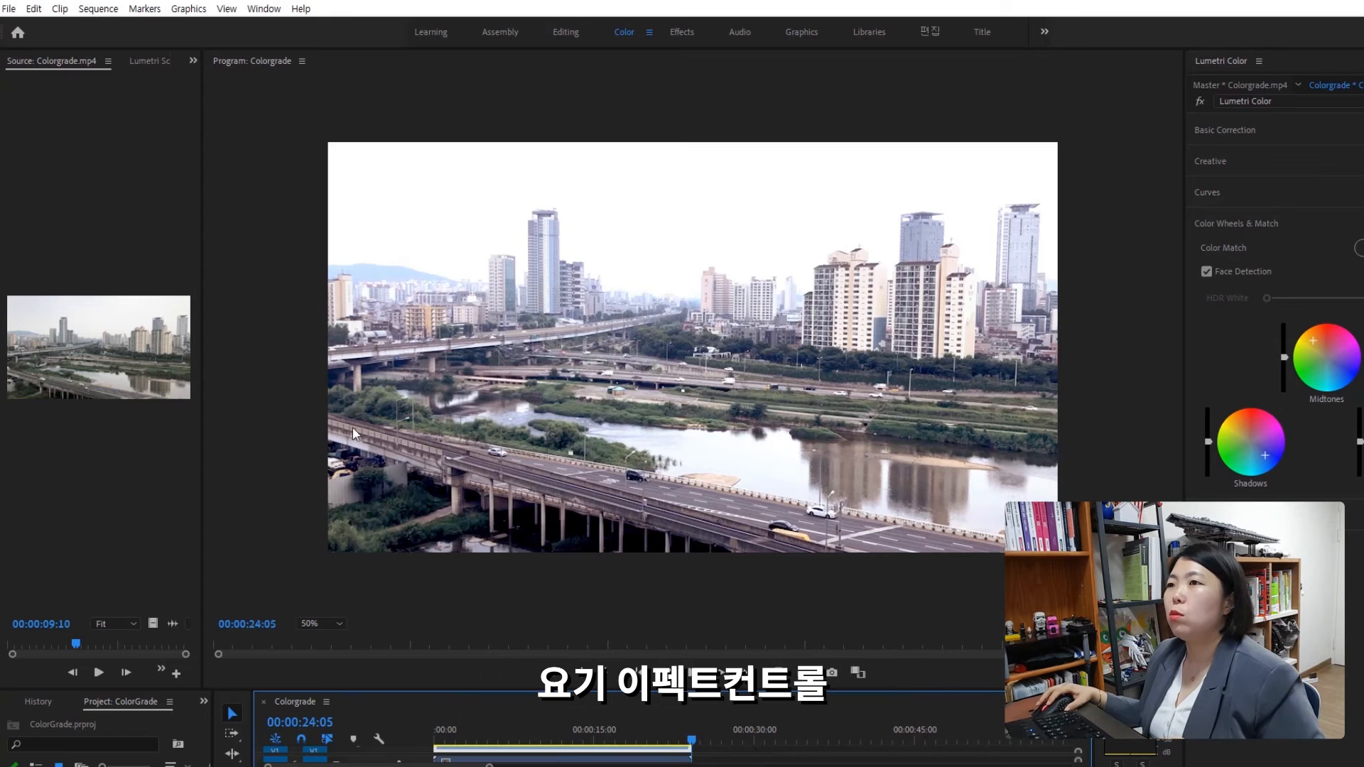
Step: Show the Effect Controls and select the Colorgrade.mp4 clip on V3, keeping the Program monitor enlarged
click(192, 61)
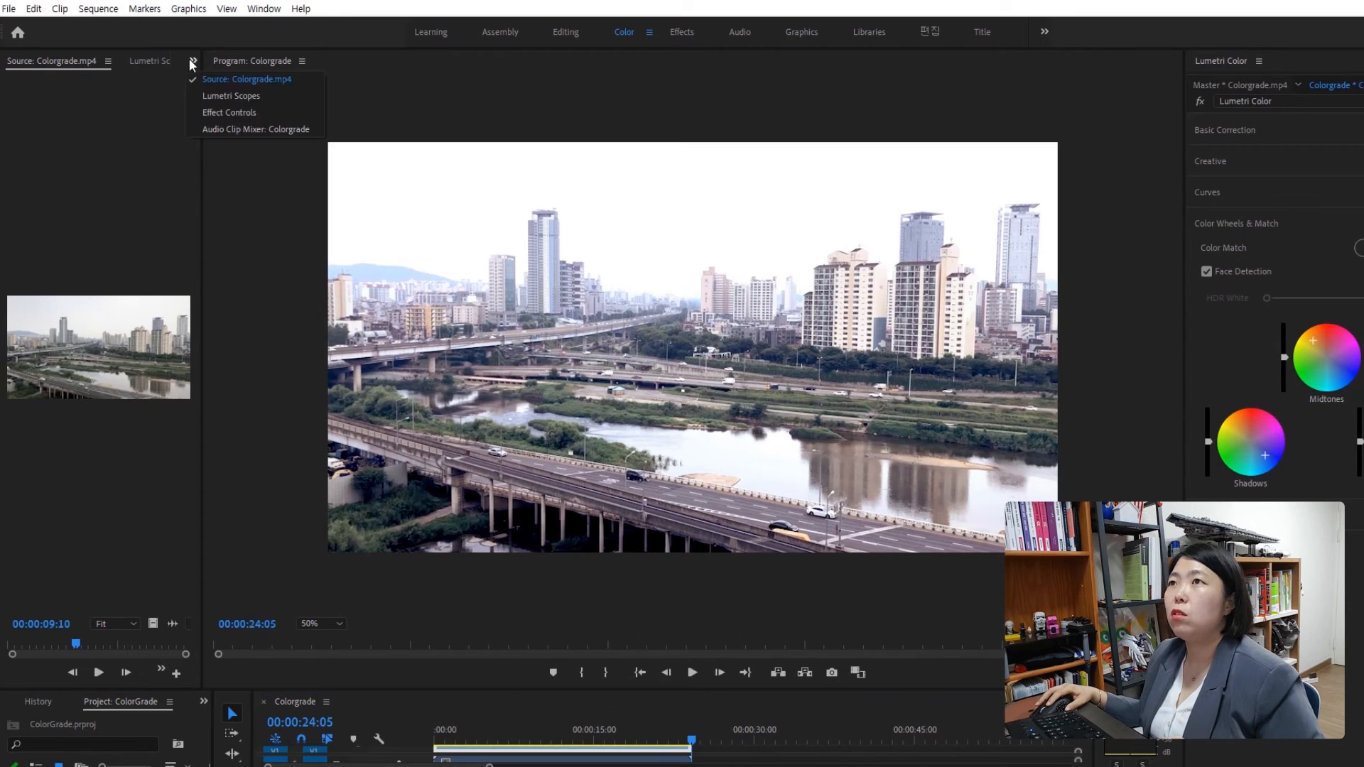
click(236, 113)
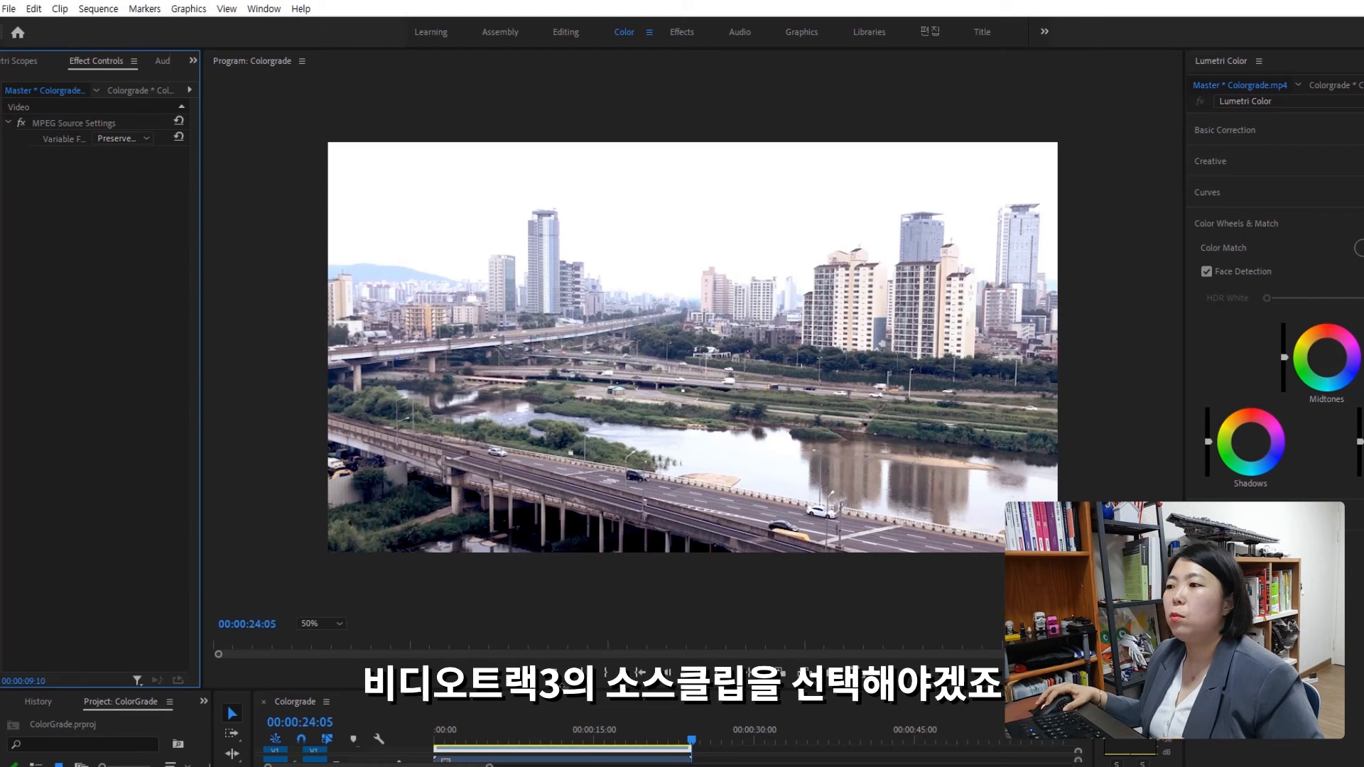
drag(625, 690, 625, 483)
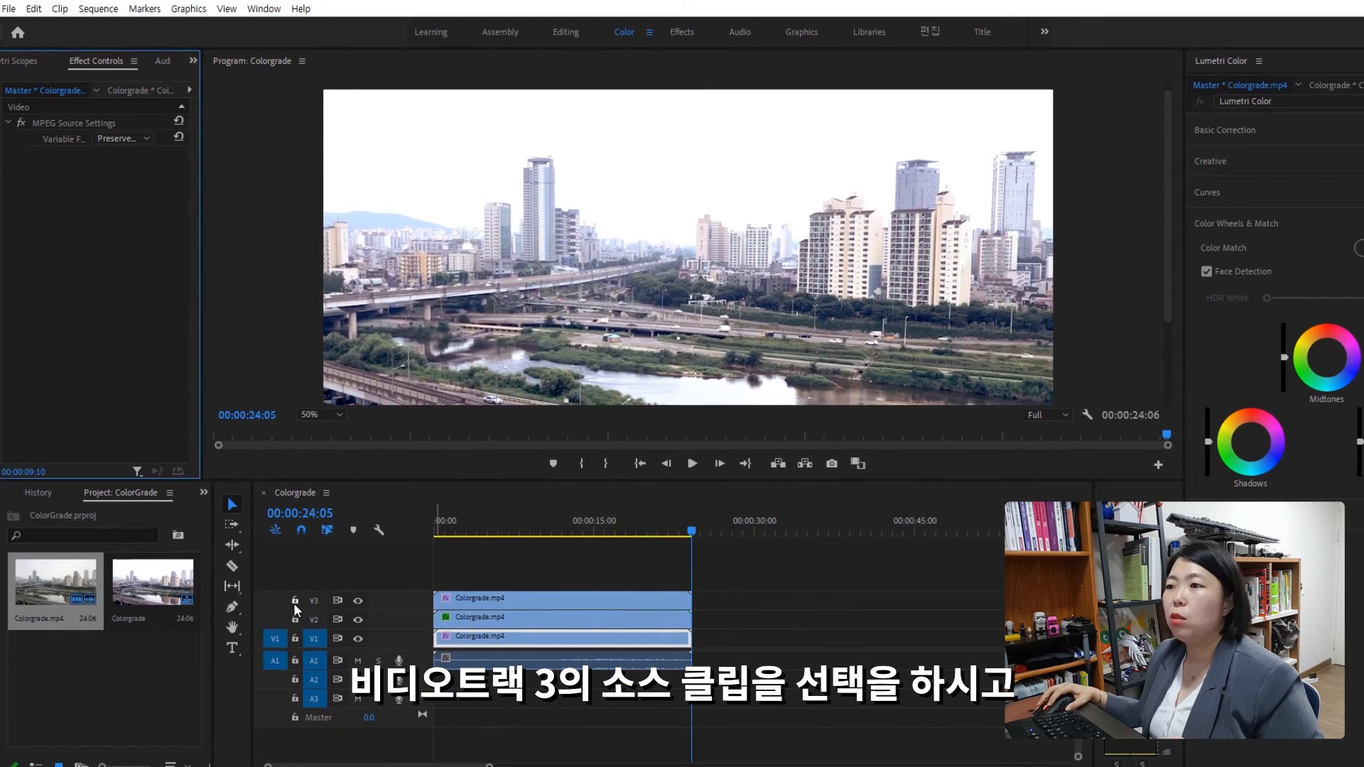
click(571, 598)
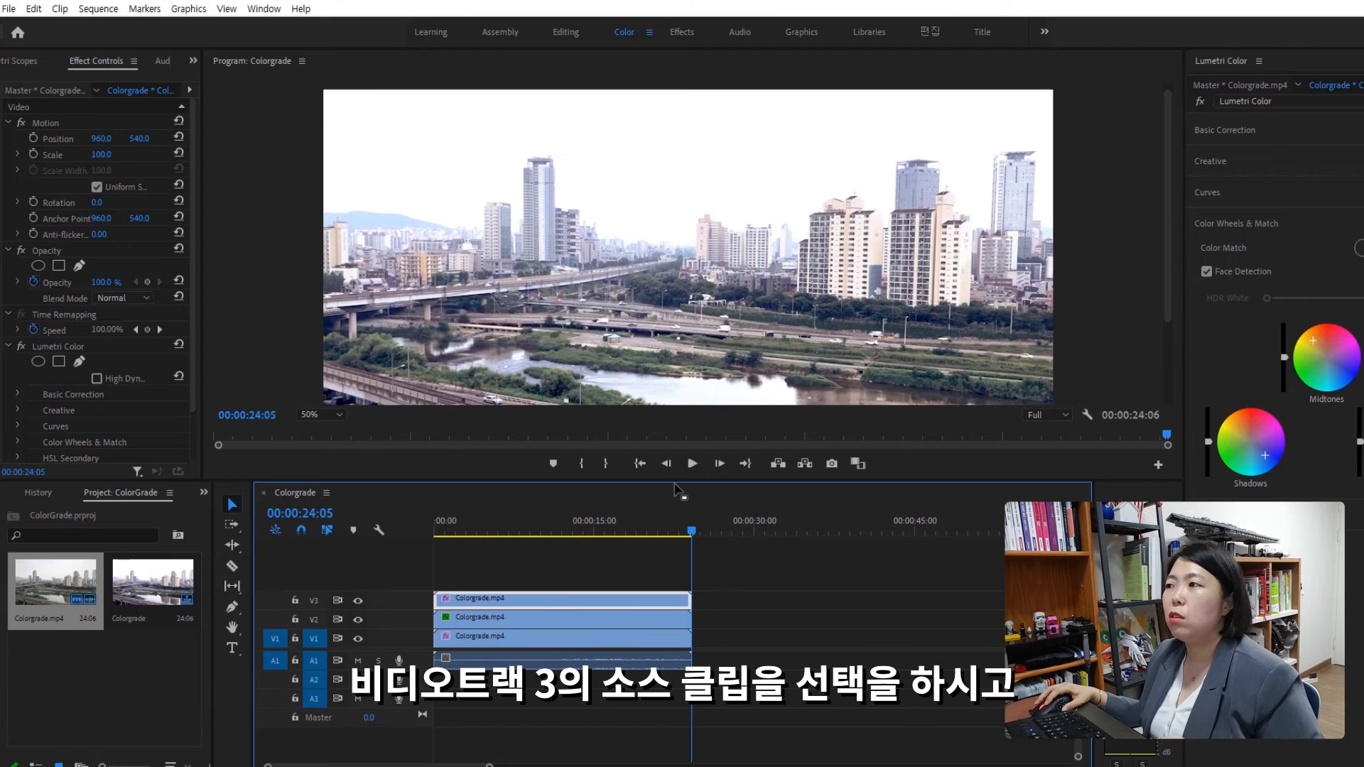
drag(674, 480, 665, 709)
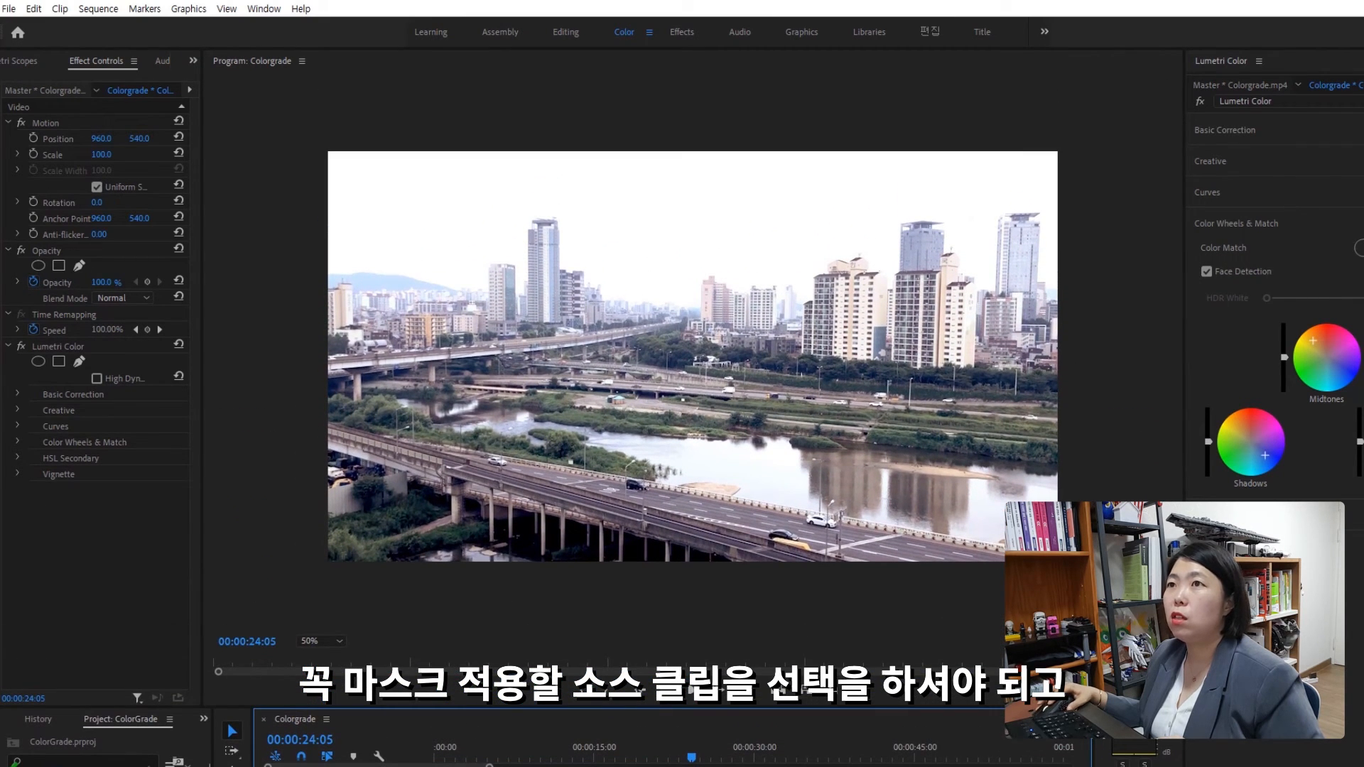
Step: Draw a closed pen mask in the V3 clip's Opacity around the front bridge, running past the frame edges
click(79, 265)
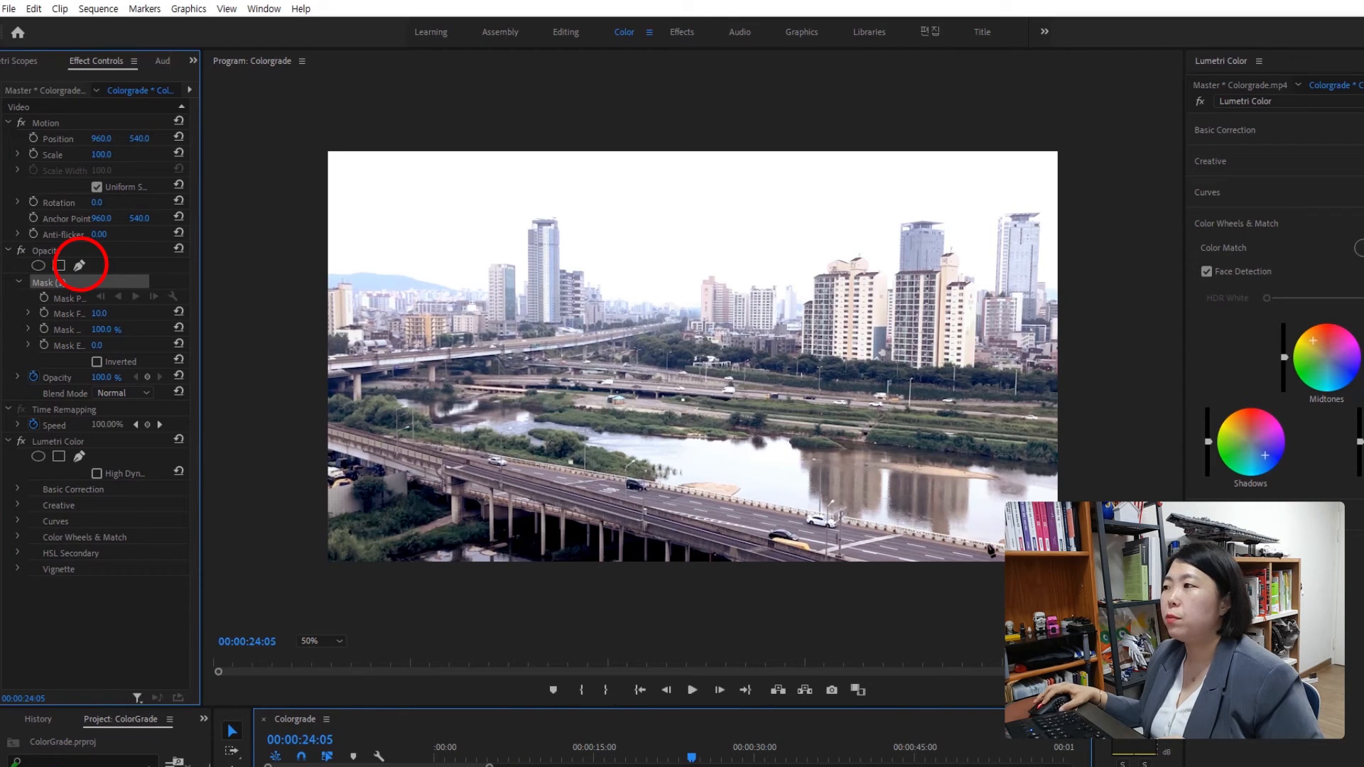
click(1066, 570)
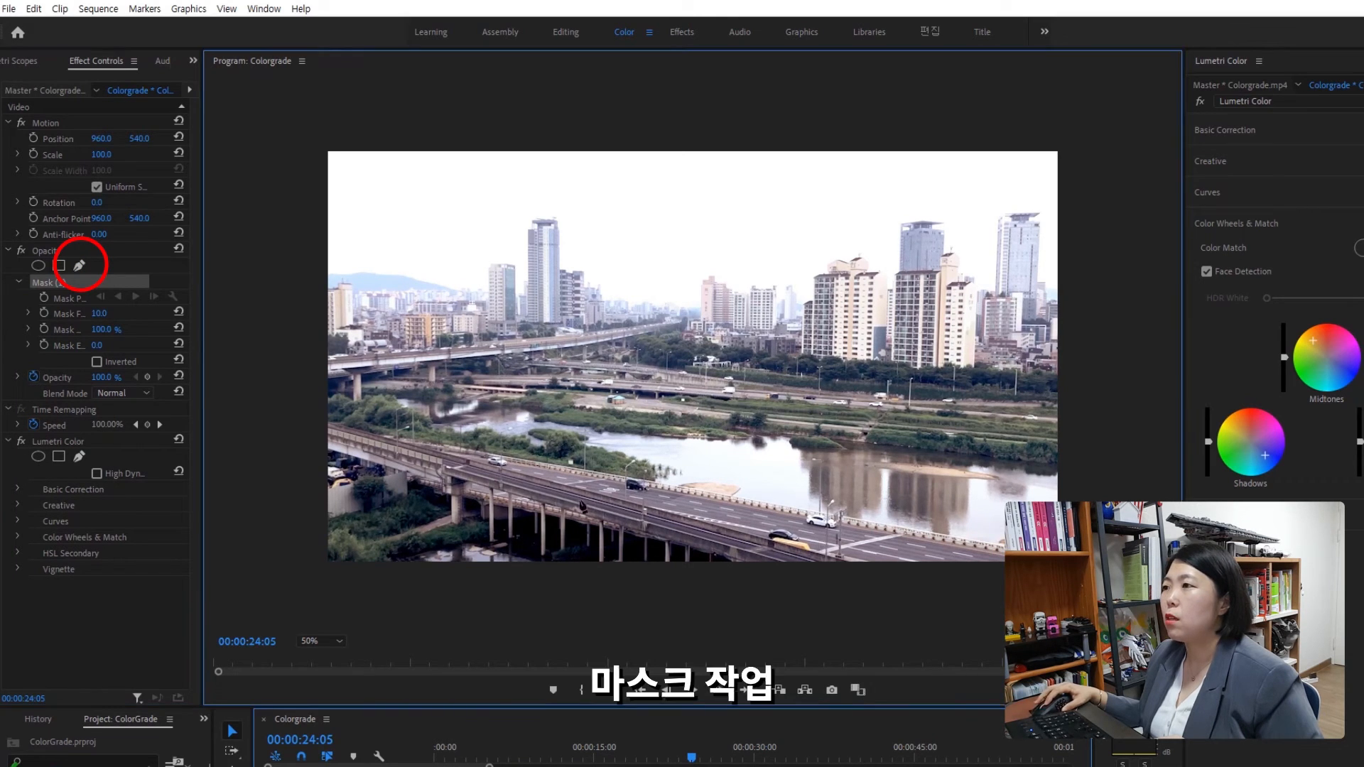
click(318, 414)
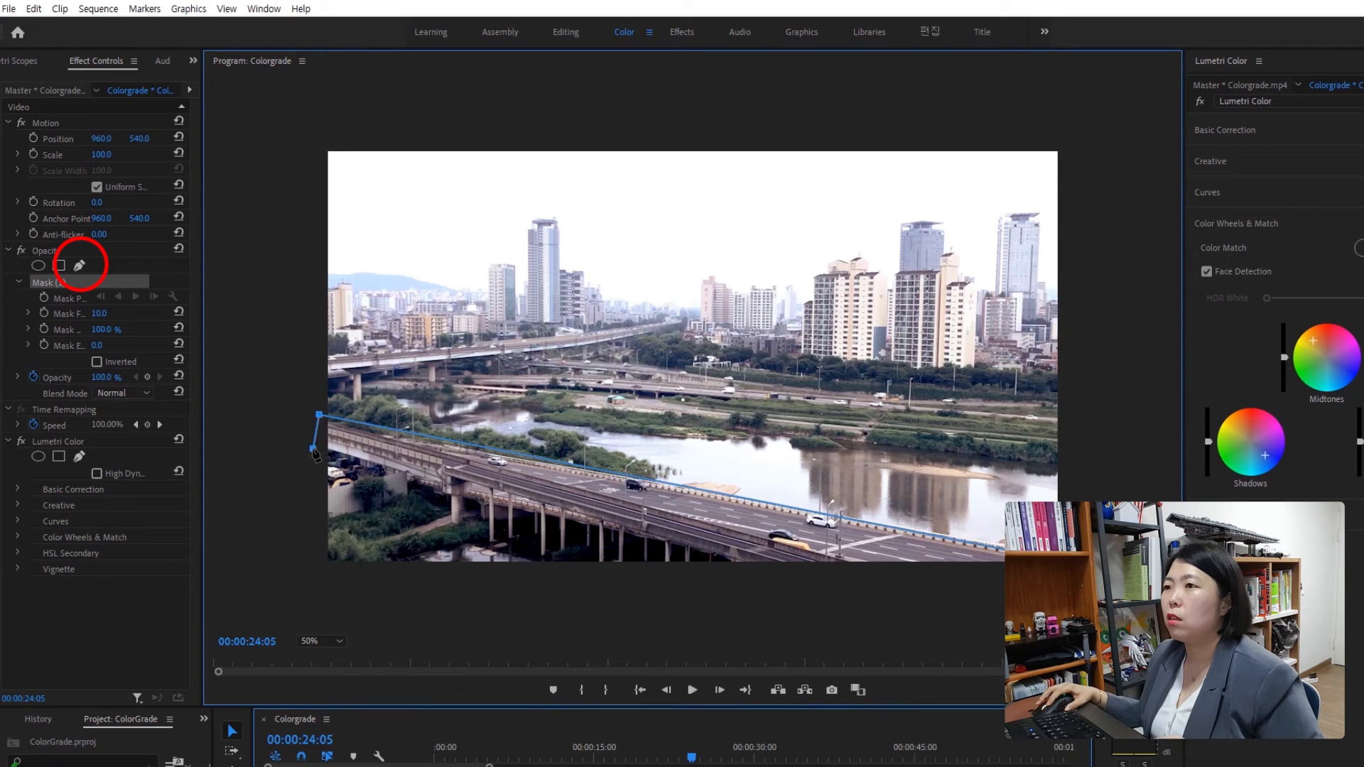
click(404, 479)
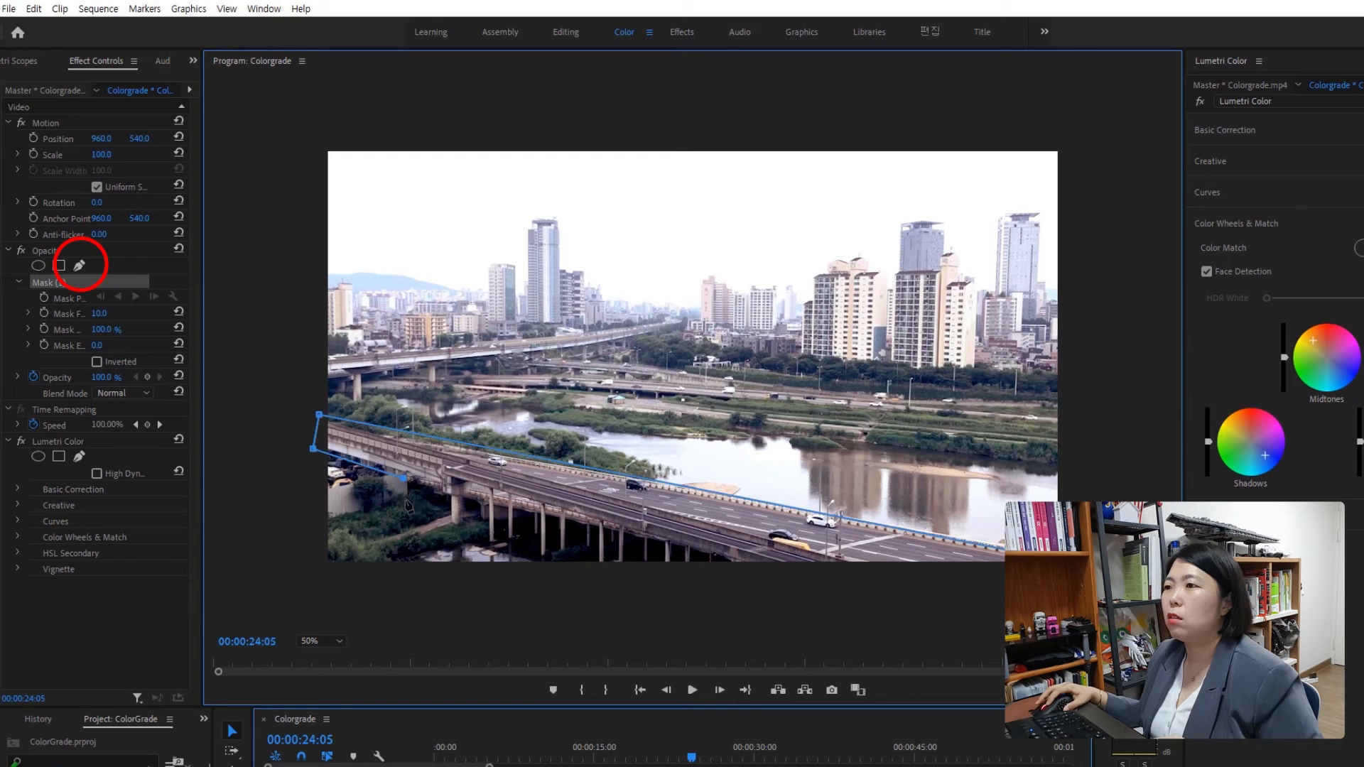
click(406, 500)
click(821, 612)
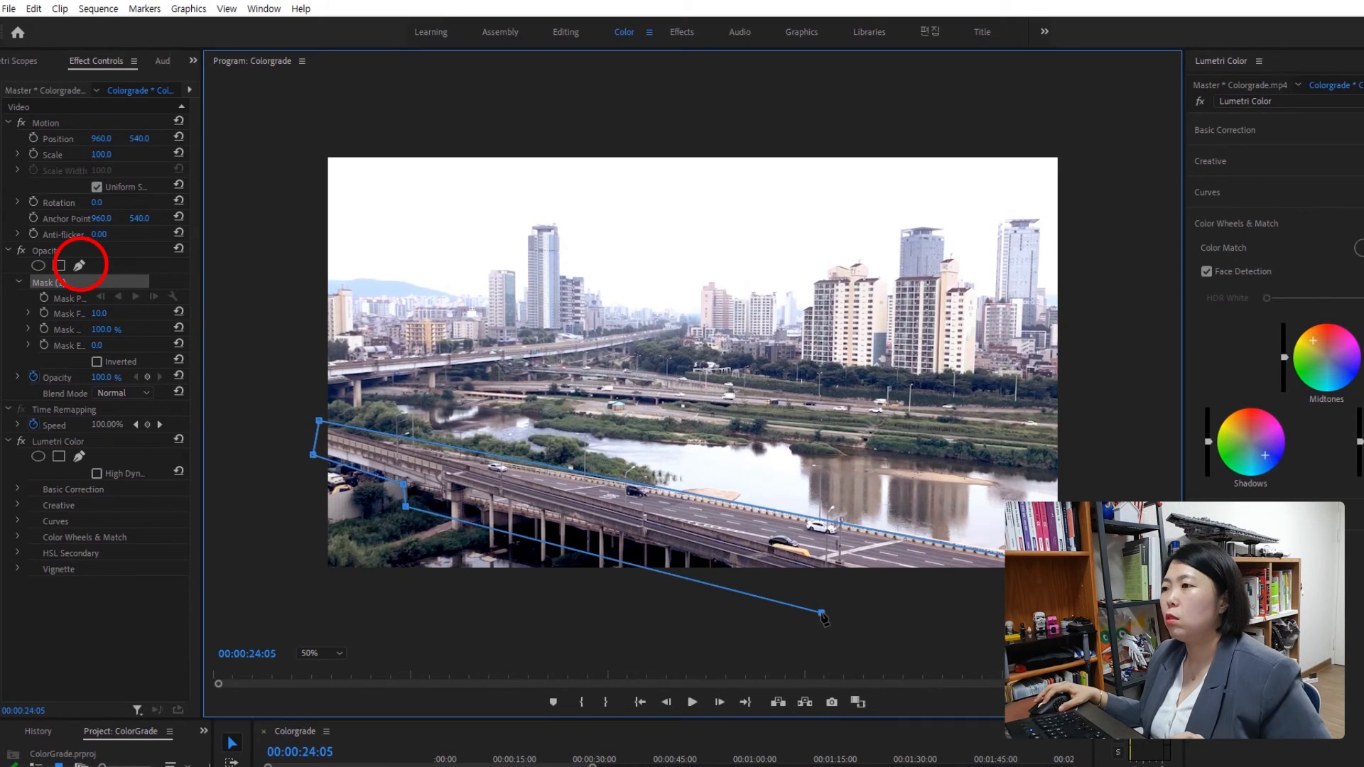
click(1078, 606)
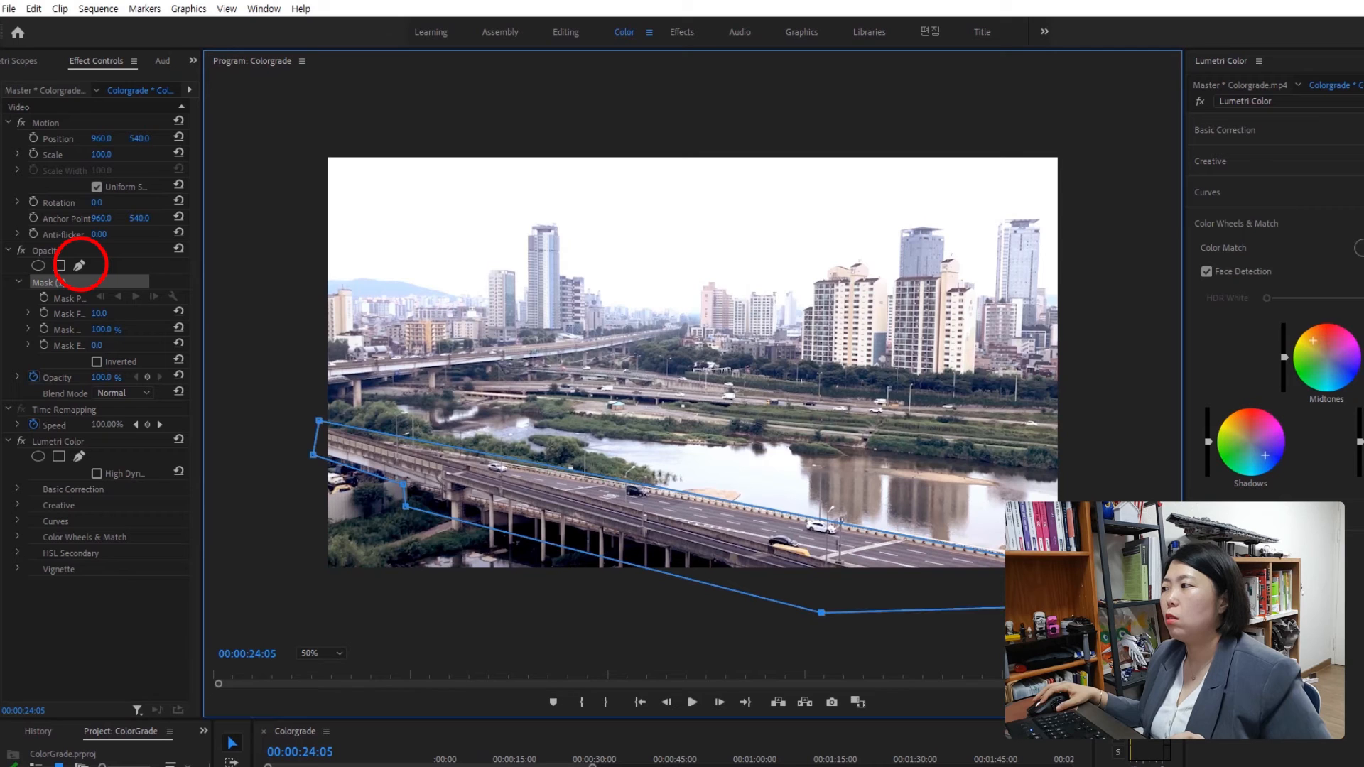
click(1094, 574)
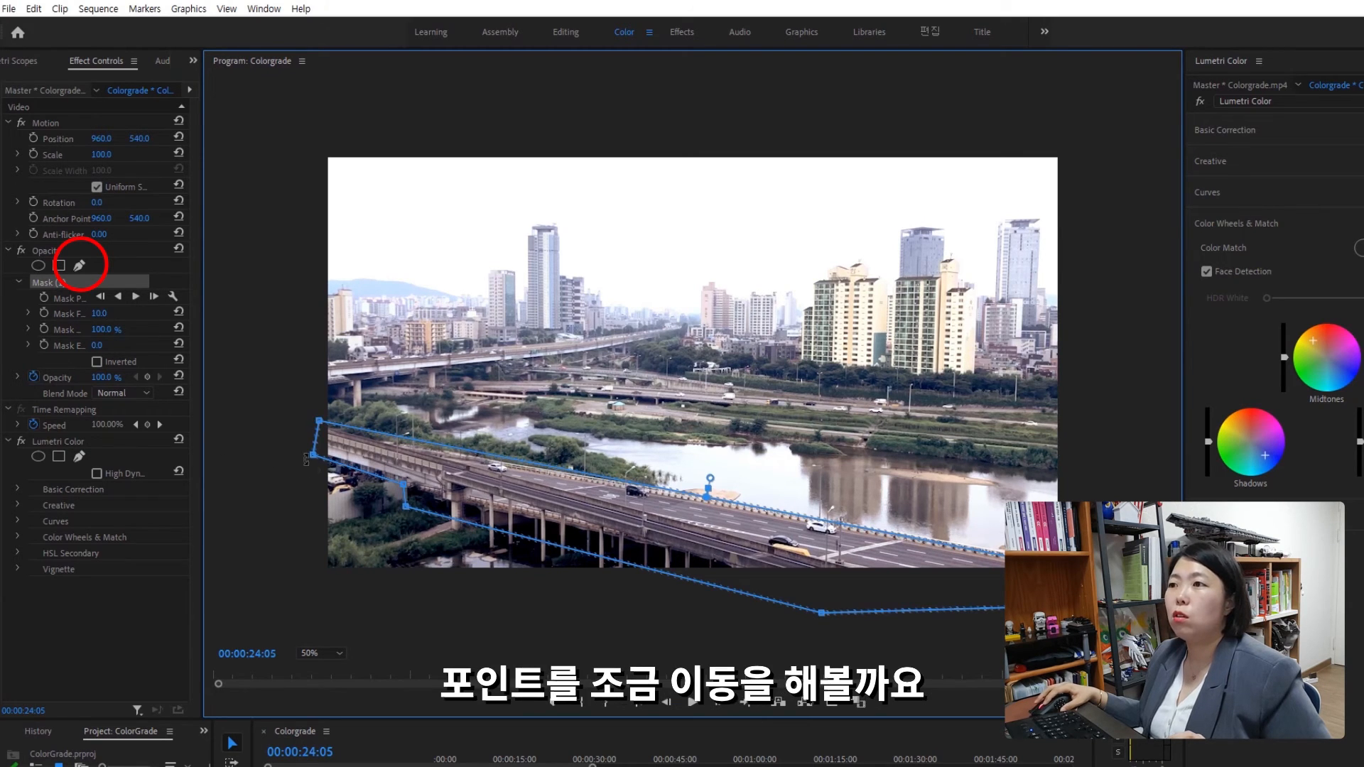
Step: Reposition the bridge mask's outer points farther beyond the frame's left and lower edges
drag(313, 455, 298, 416)
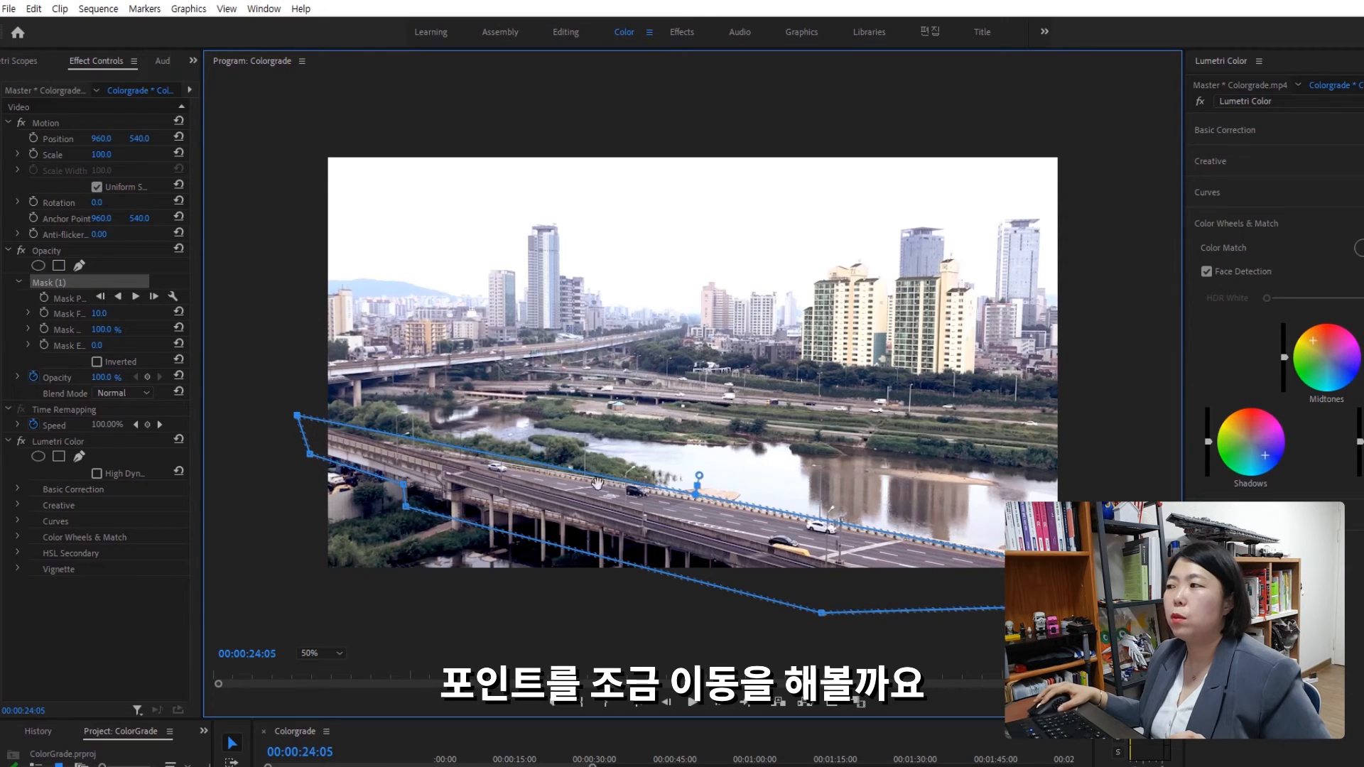
drag(822, 615, 824, 626)
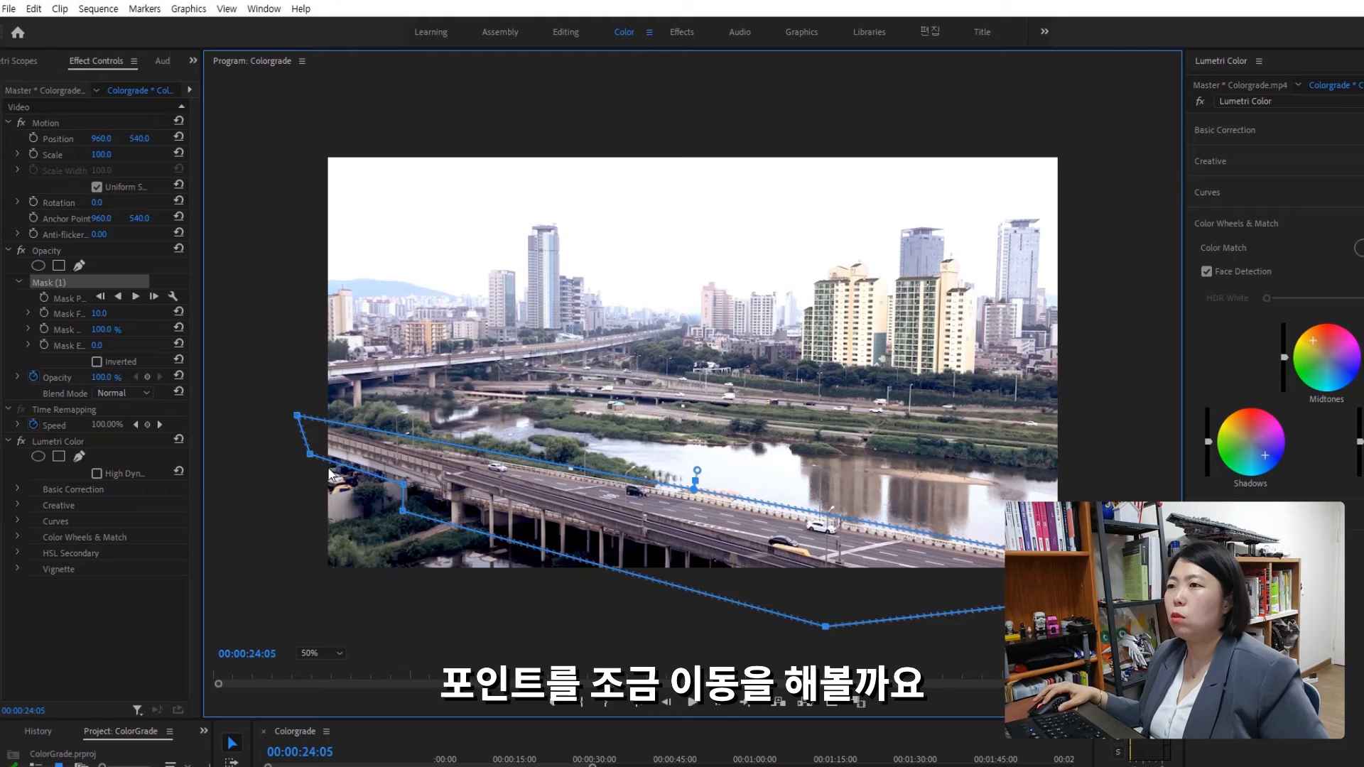
drag(309, 454, 298, 458)
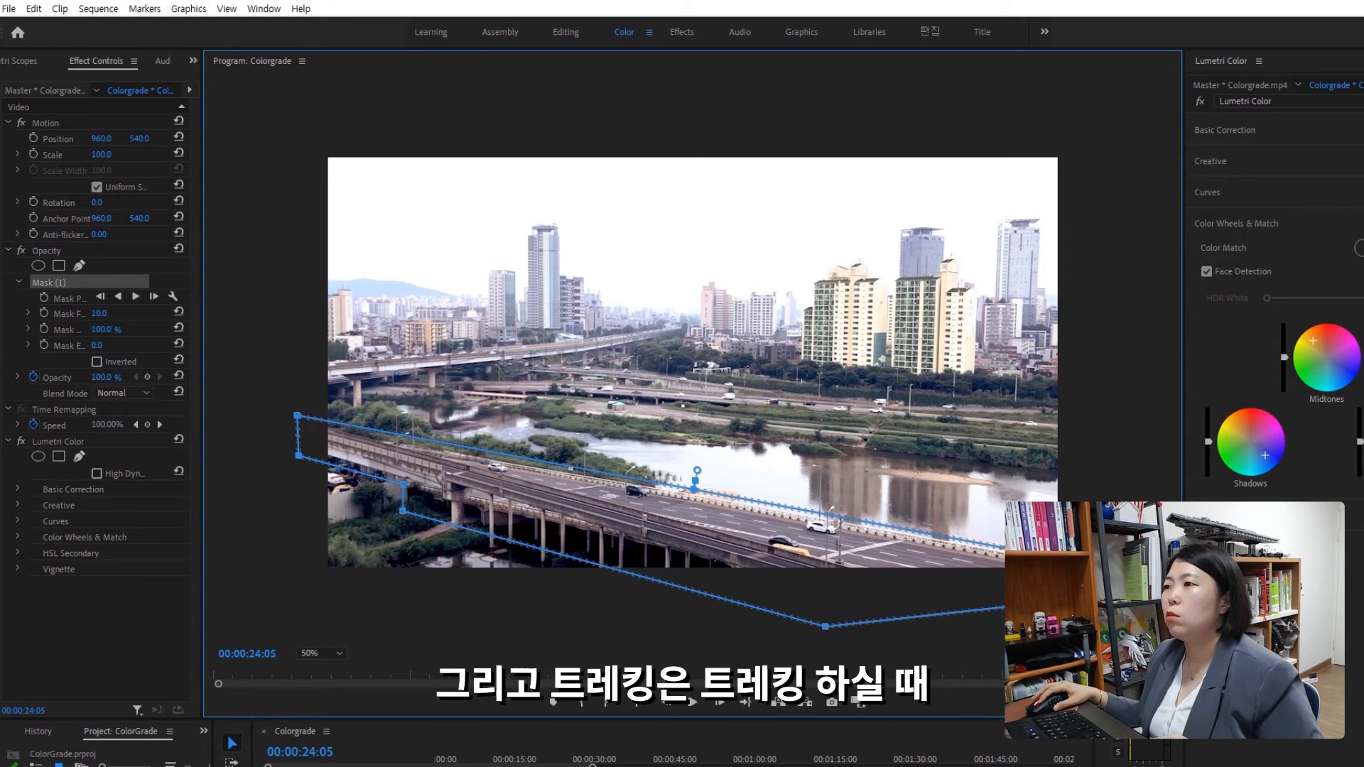
Step: Track the bridge mask backward from the clip's last frame to its start, and restore space for the timeline
drag(1012, 719, 1012, 714)
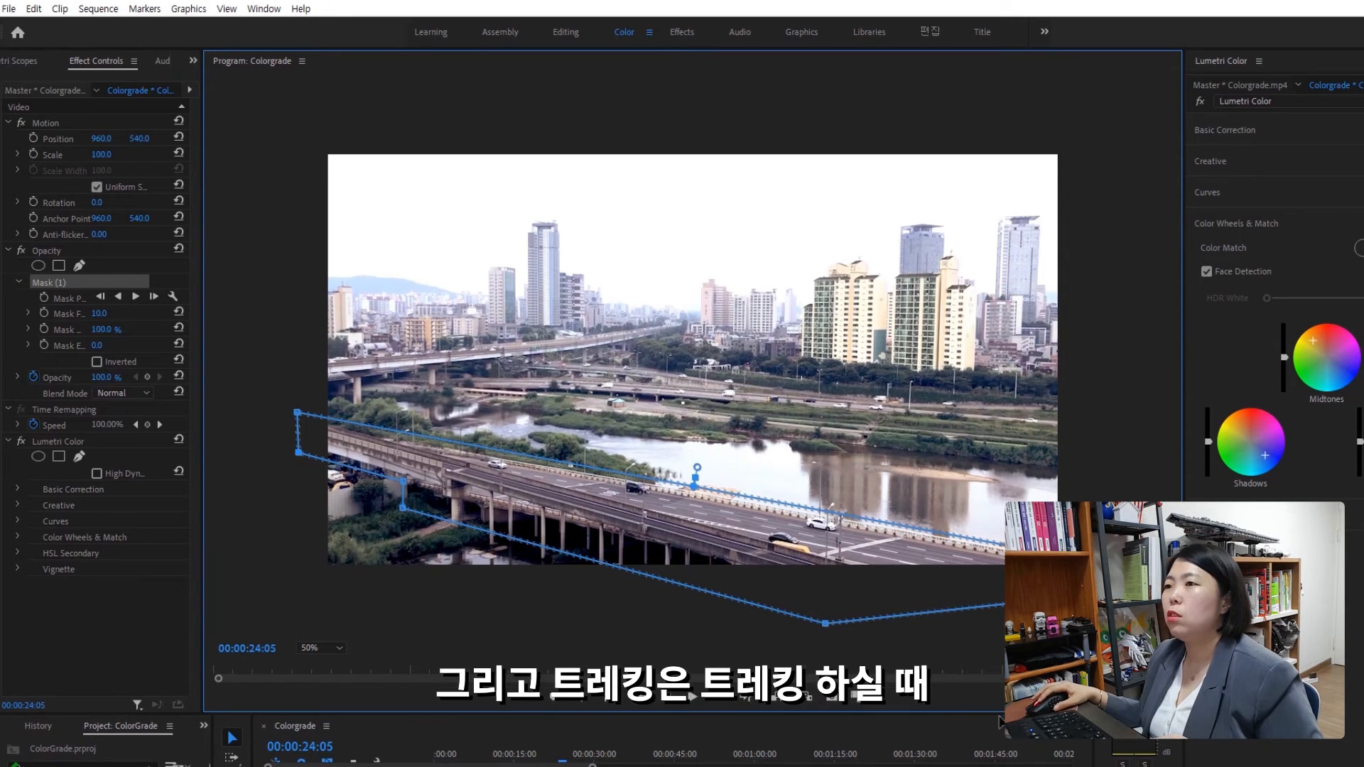
click(118, 297)
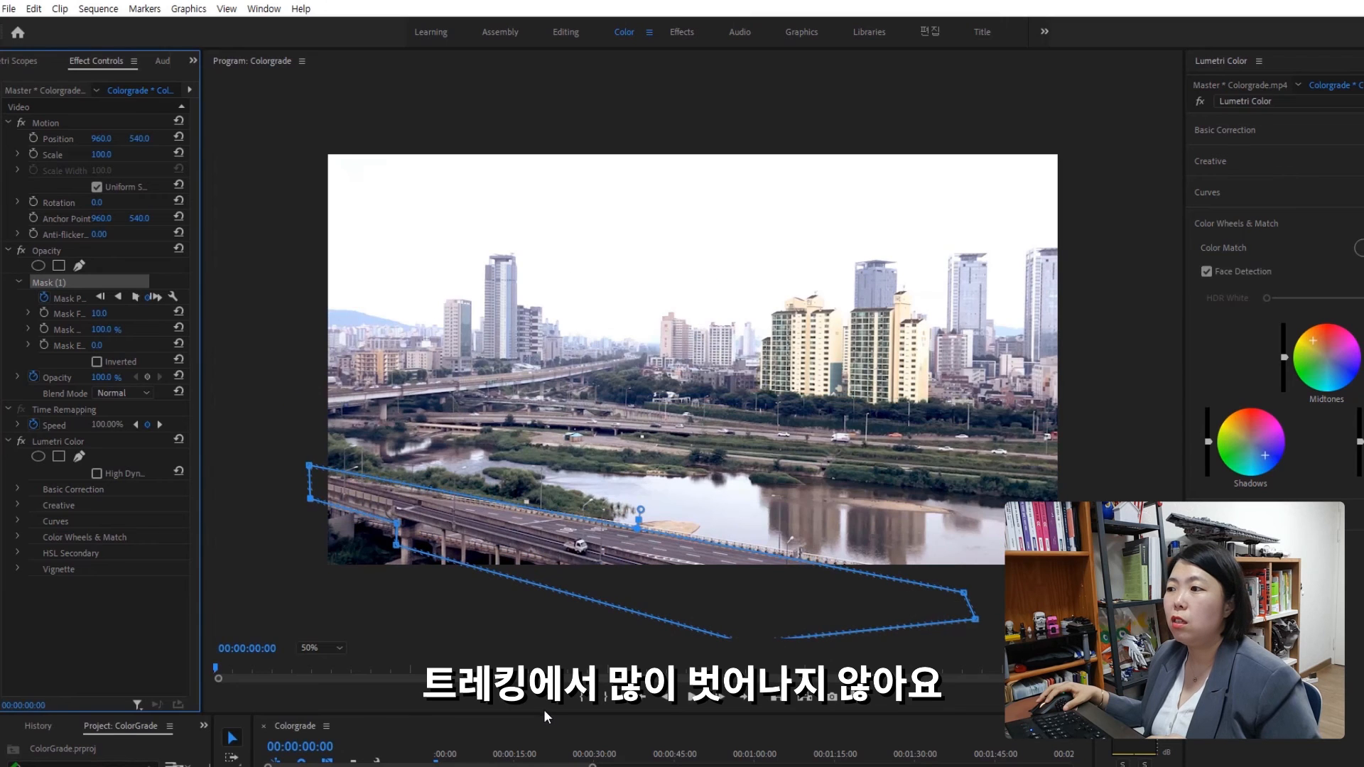
drag(545, 713, 654, 501)
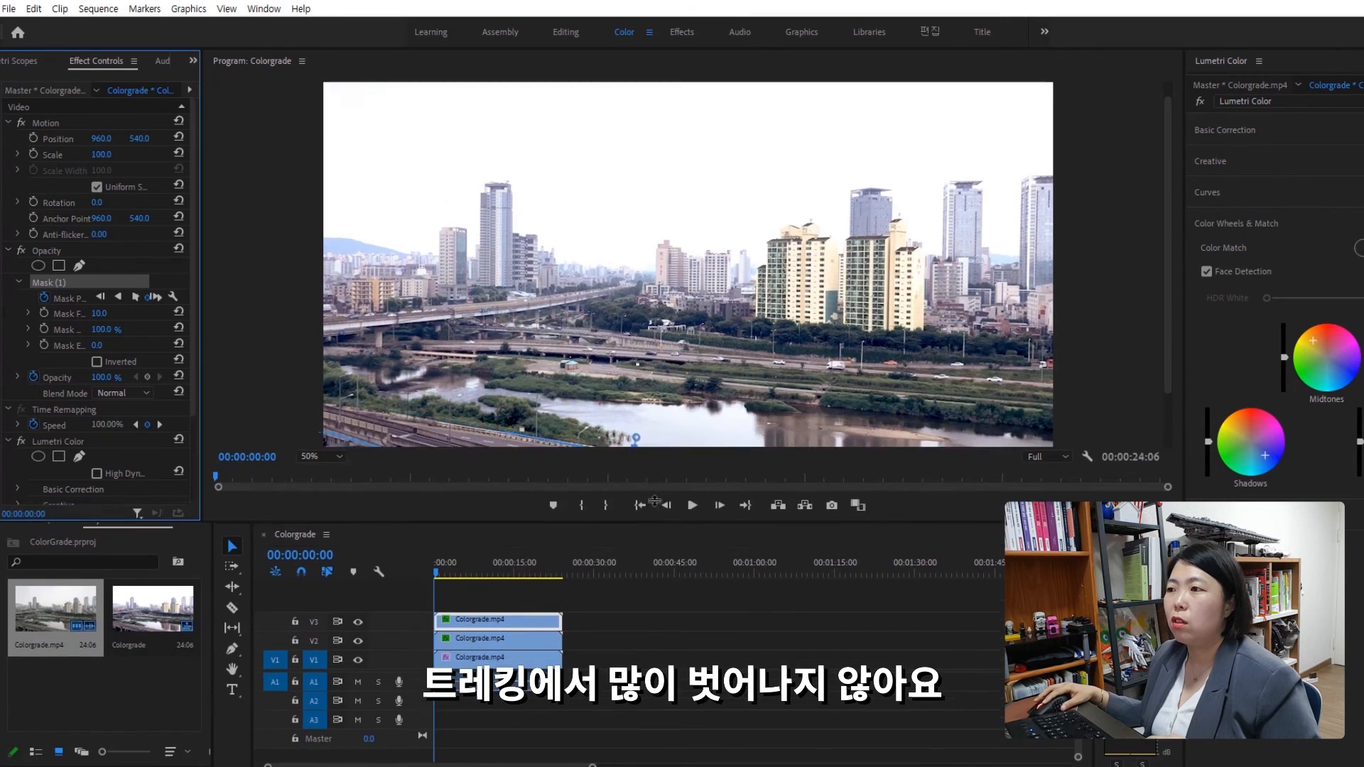
Step: Play the sequence at Fit zoom with V2 and V1 hidden to check how the mask follows the bridge
key(space)
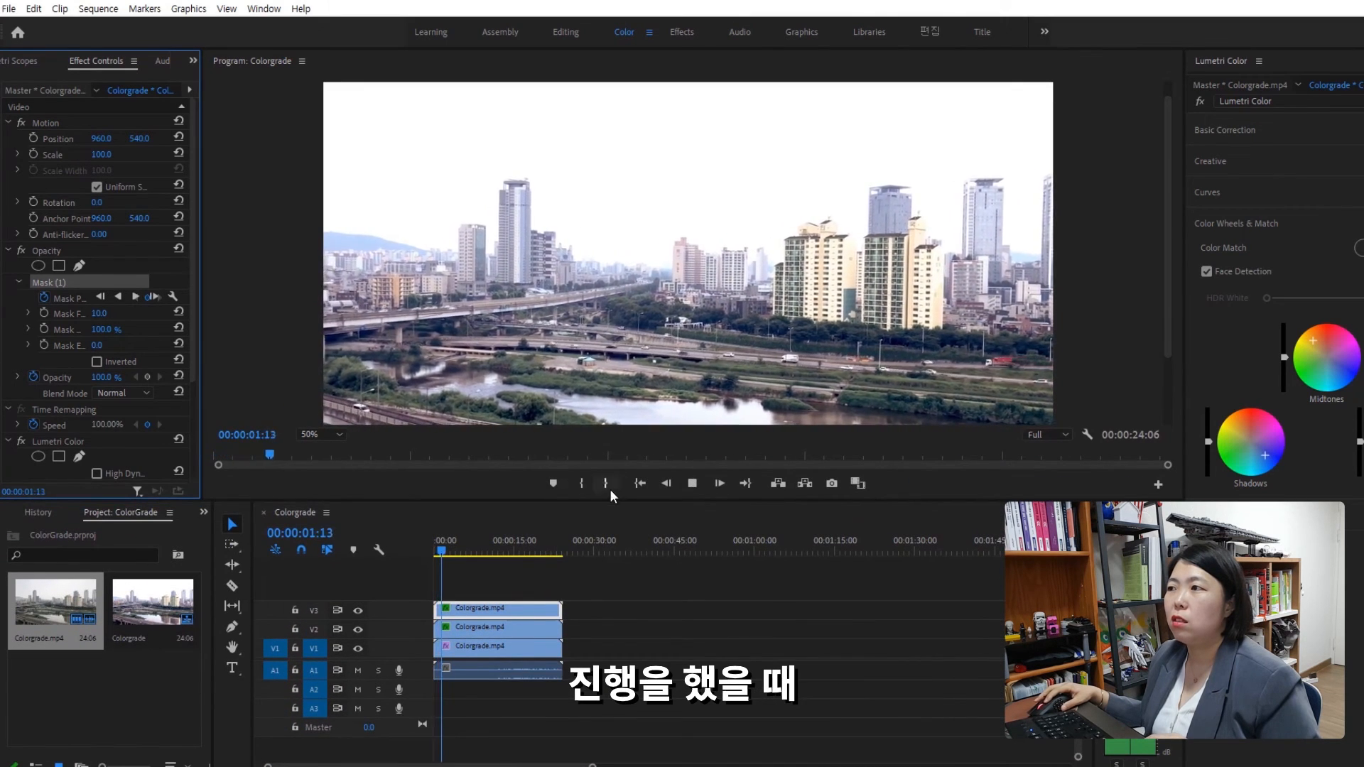
click(312, 434)
click(328, 445)
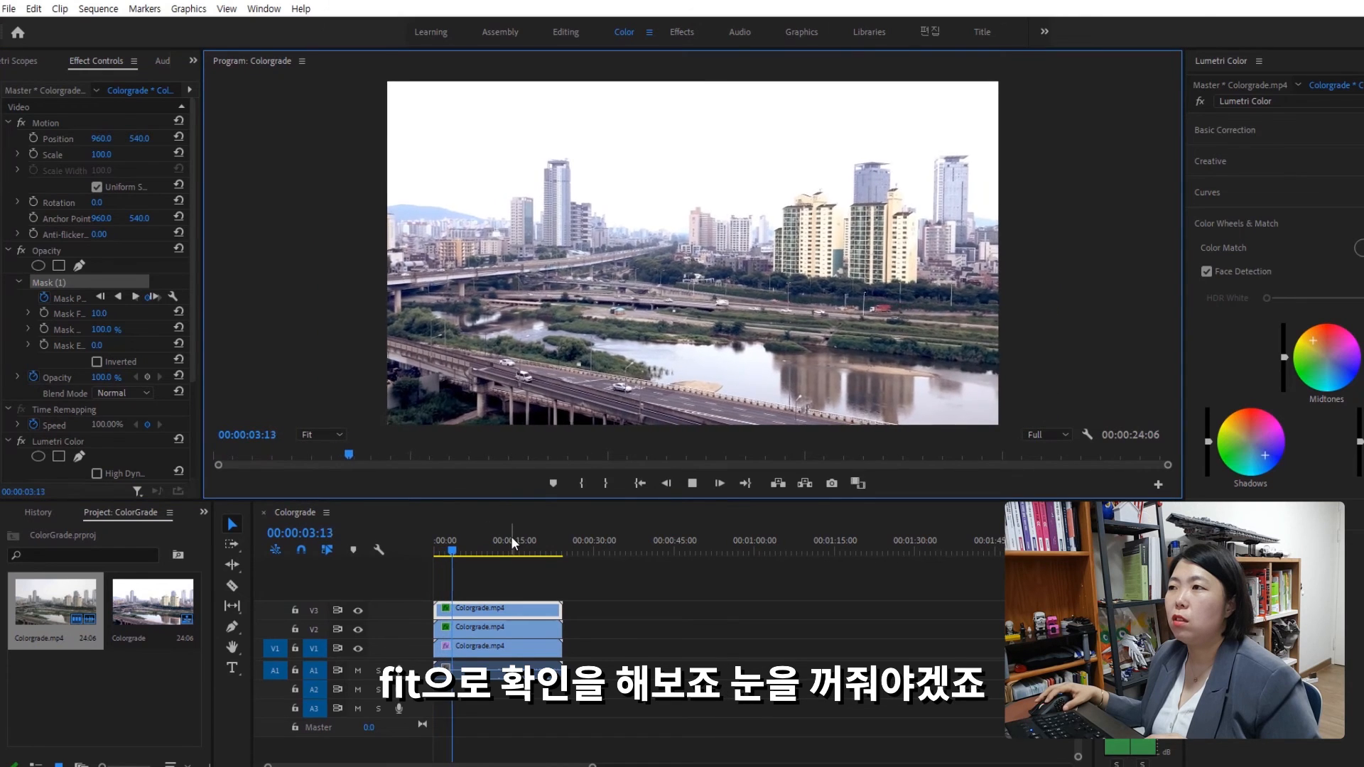
click(357, 628)
click(358, 647)
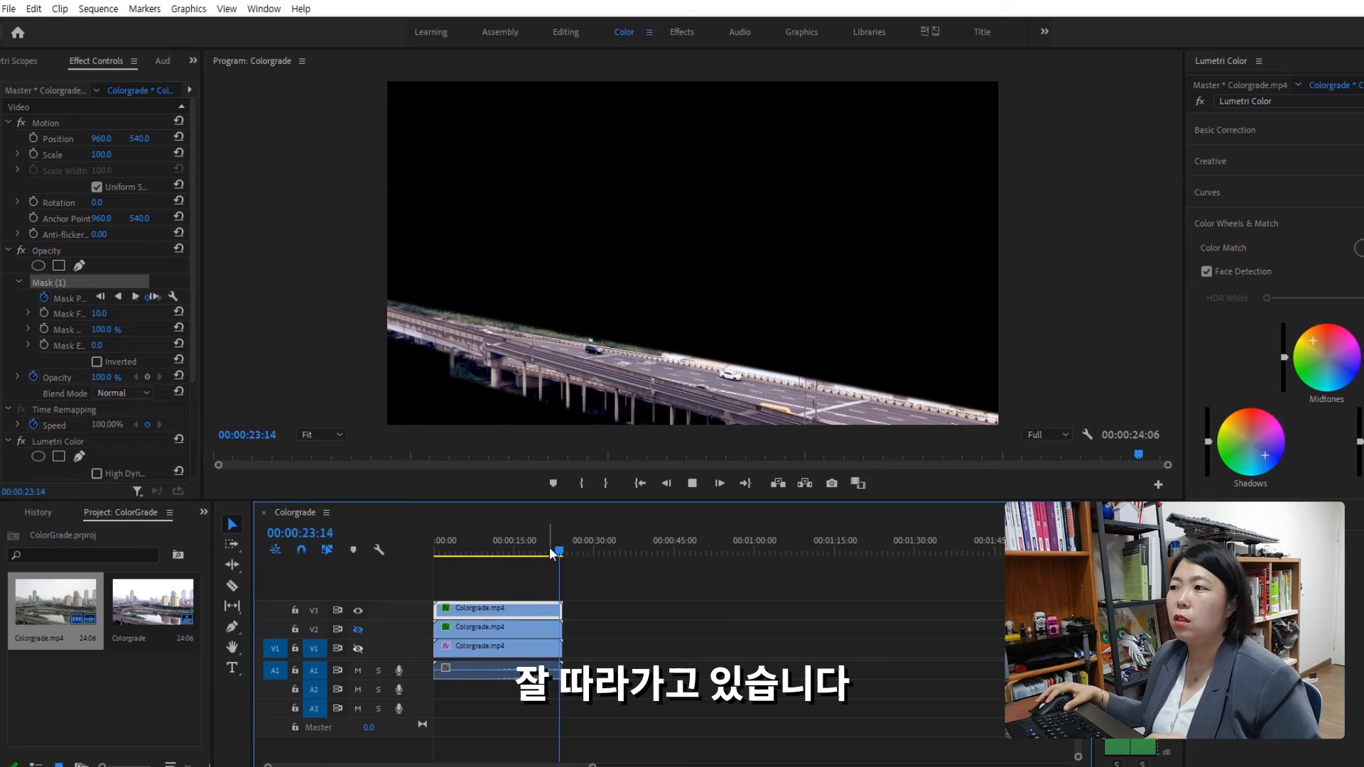
Step: Return the playhead to the start of the sequence and show tracks V2 and V1 again
drag(550, 549, 433, 561)
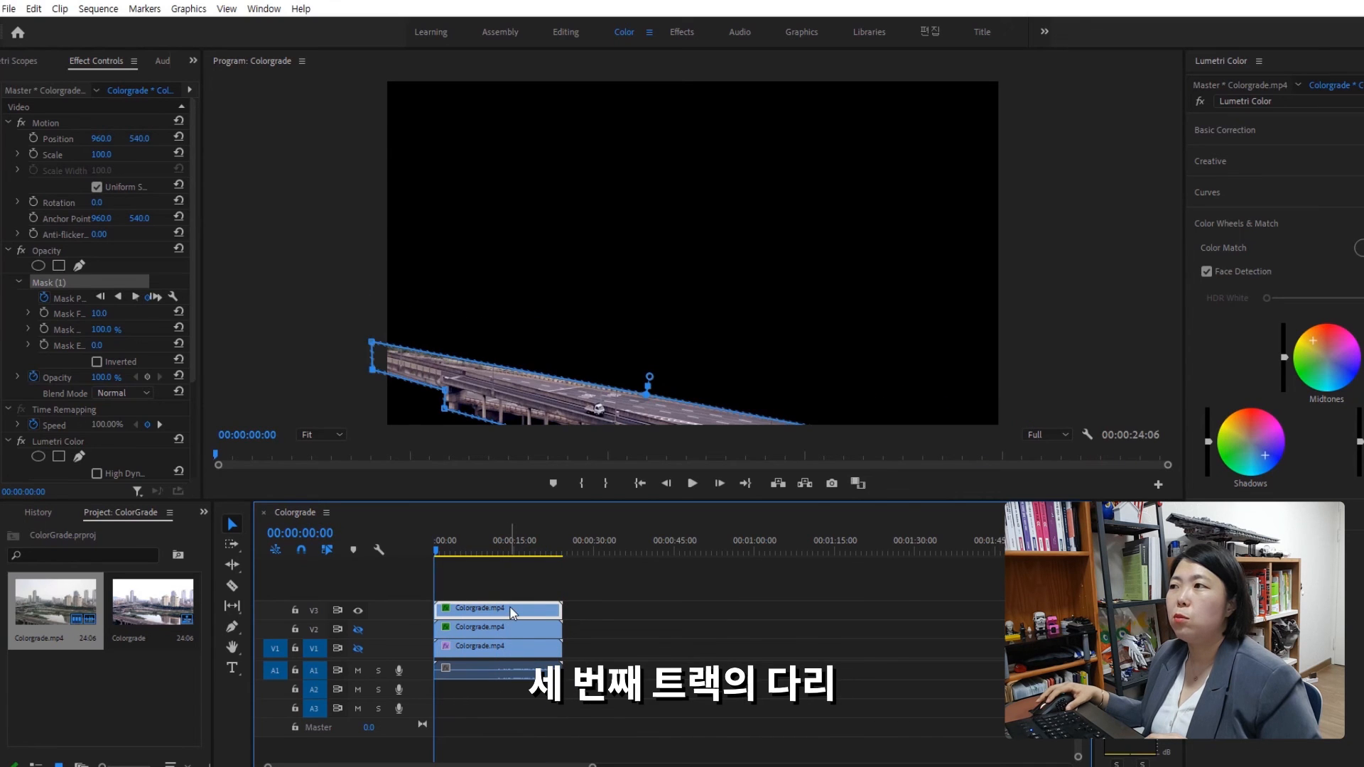
click(358, 630)
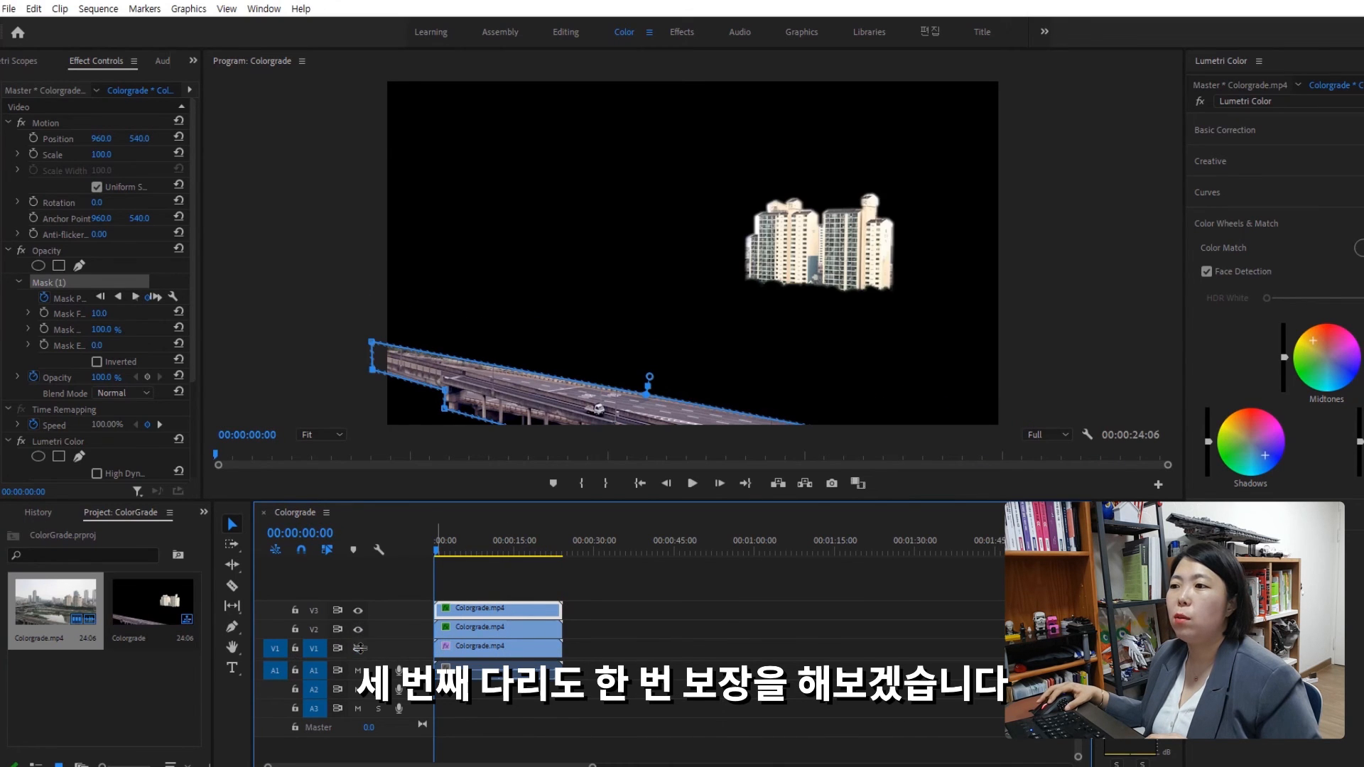
click(359, 648)
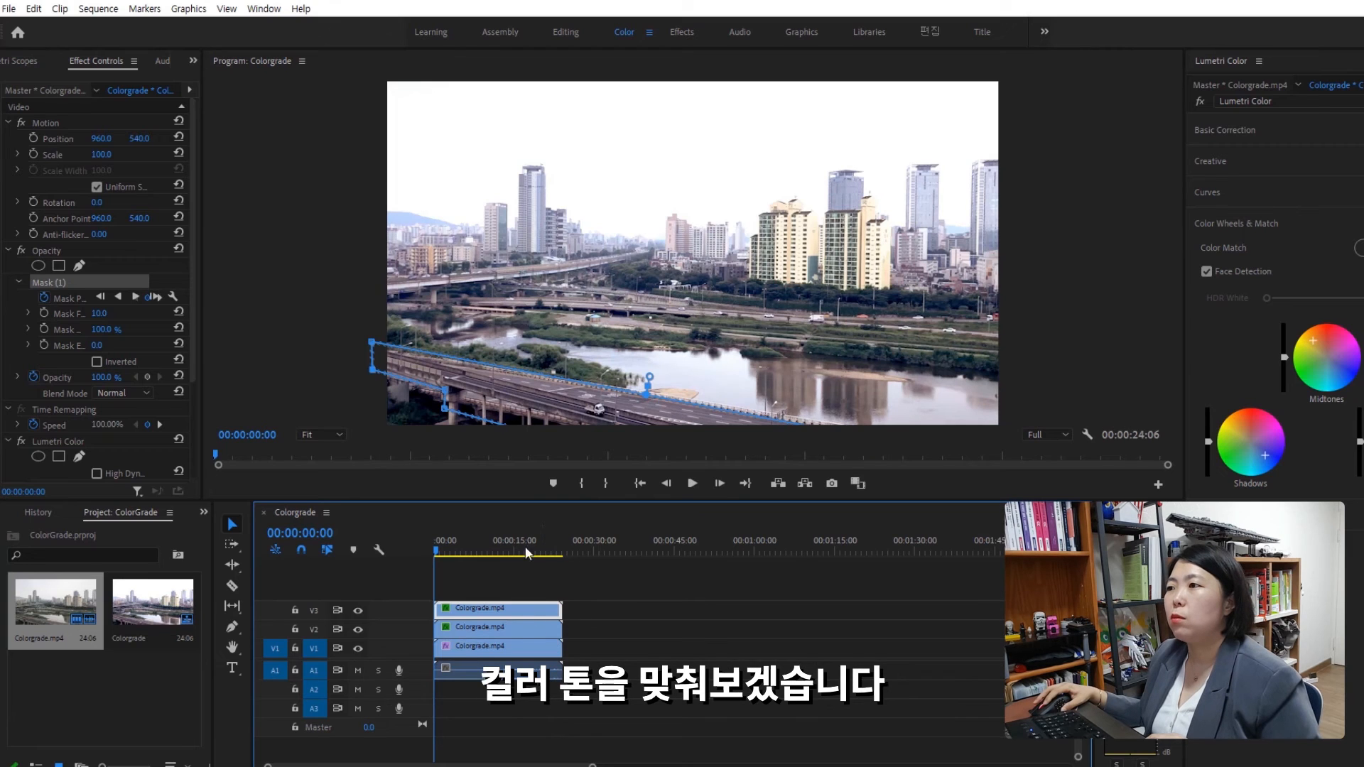
drag(526, 501, 519, 578)
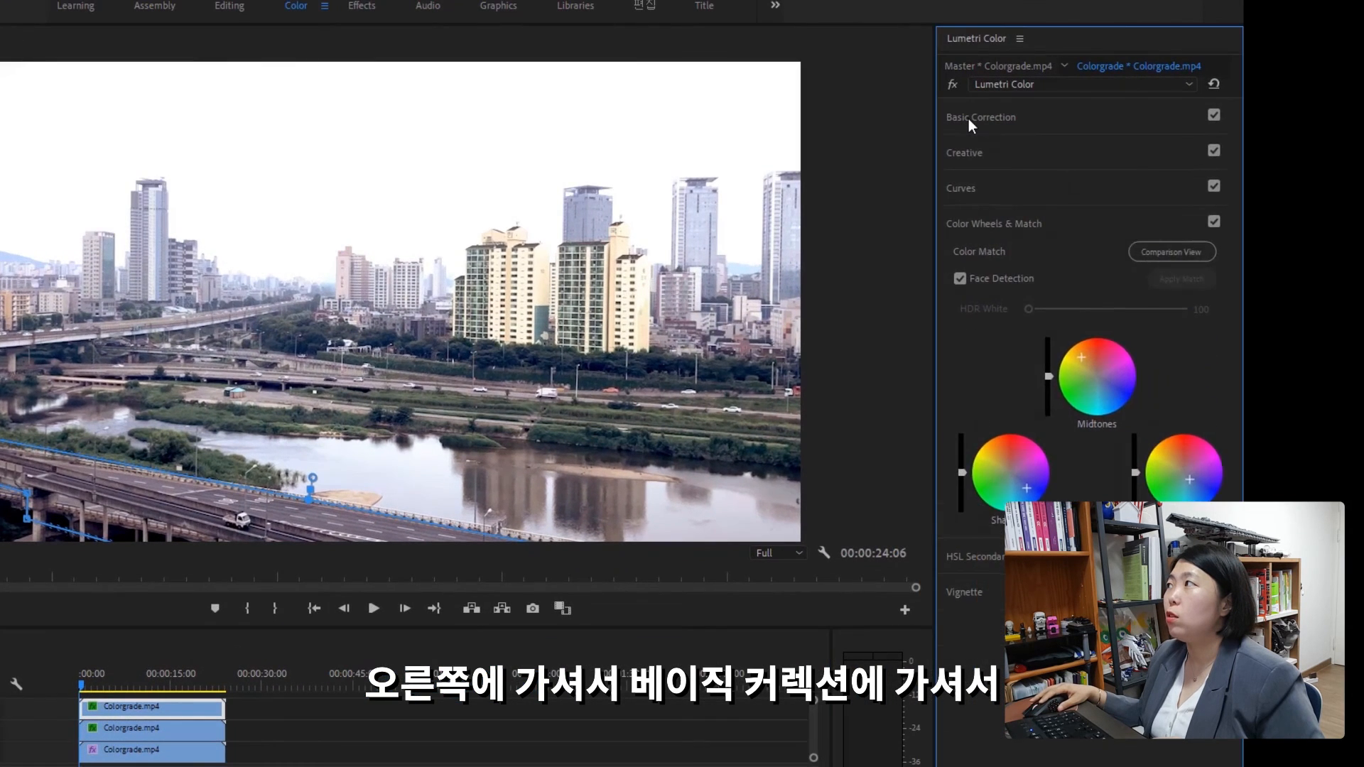
Step: In the bridge clip's Basic Correction, set Contrast to 100, Highlights to -68.5, Shadows to 63.0 and Blacks to -100
click(1032, 121)
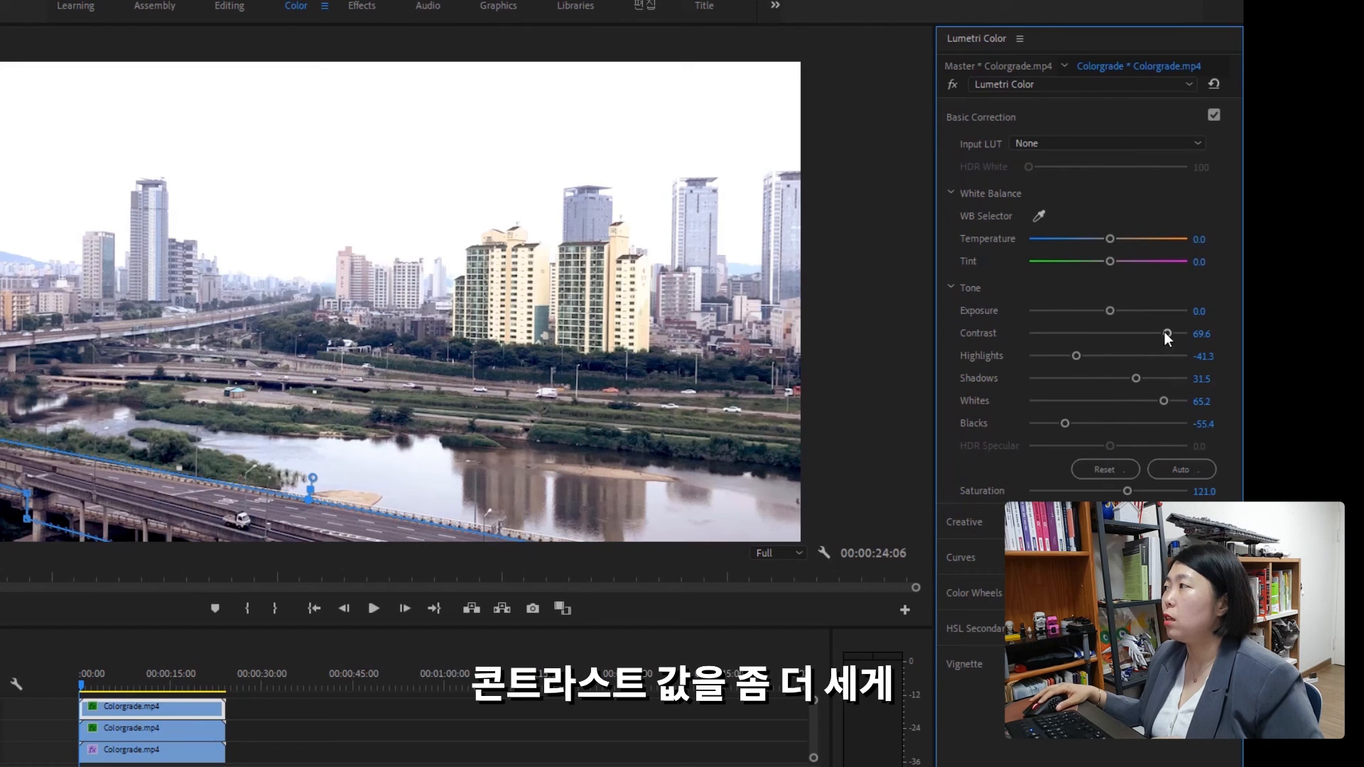
drag(1199, 335, 1240, 337)
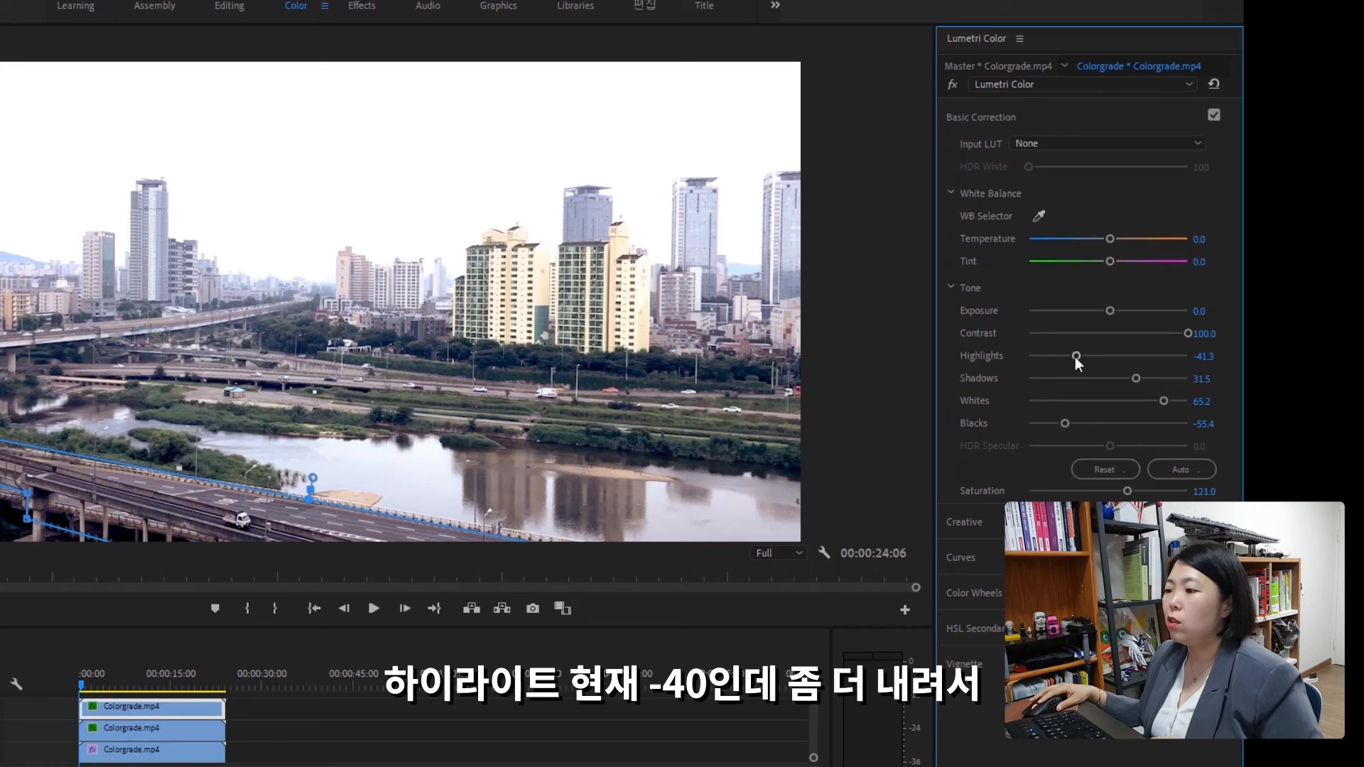
drag(1075, 356, 1058, 361)
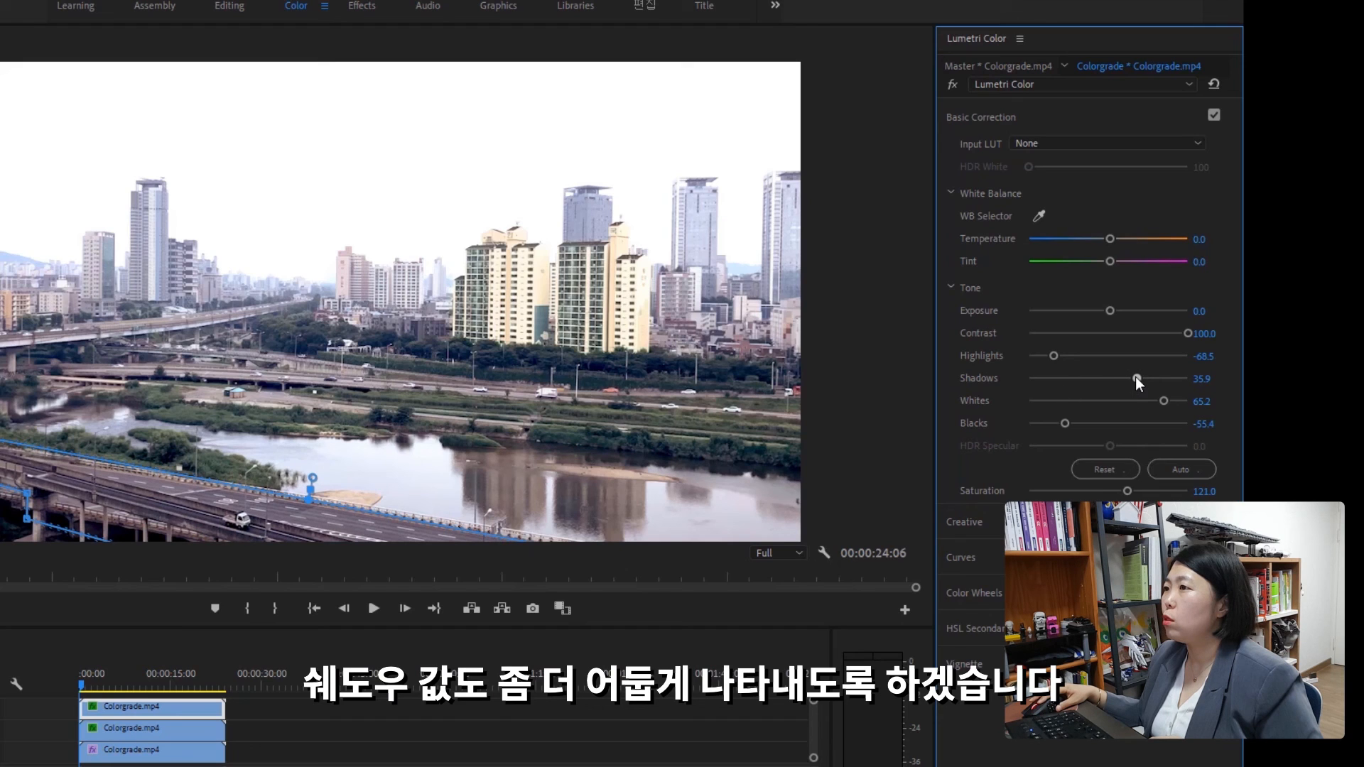
mouse_move(1135, 377)
mouse_down()
mouse_move(1090, 383)
mouse_move(1158, 385)
mouse_up()
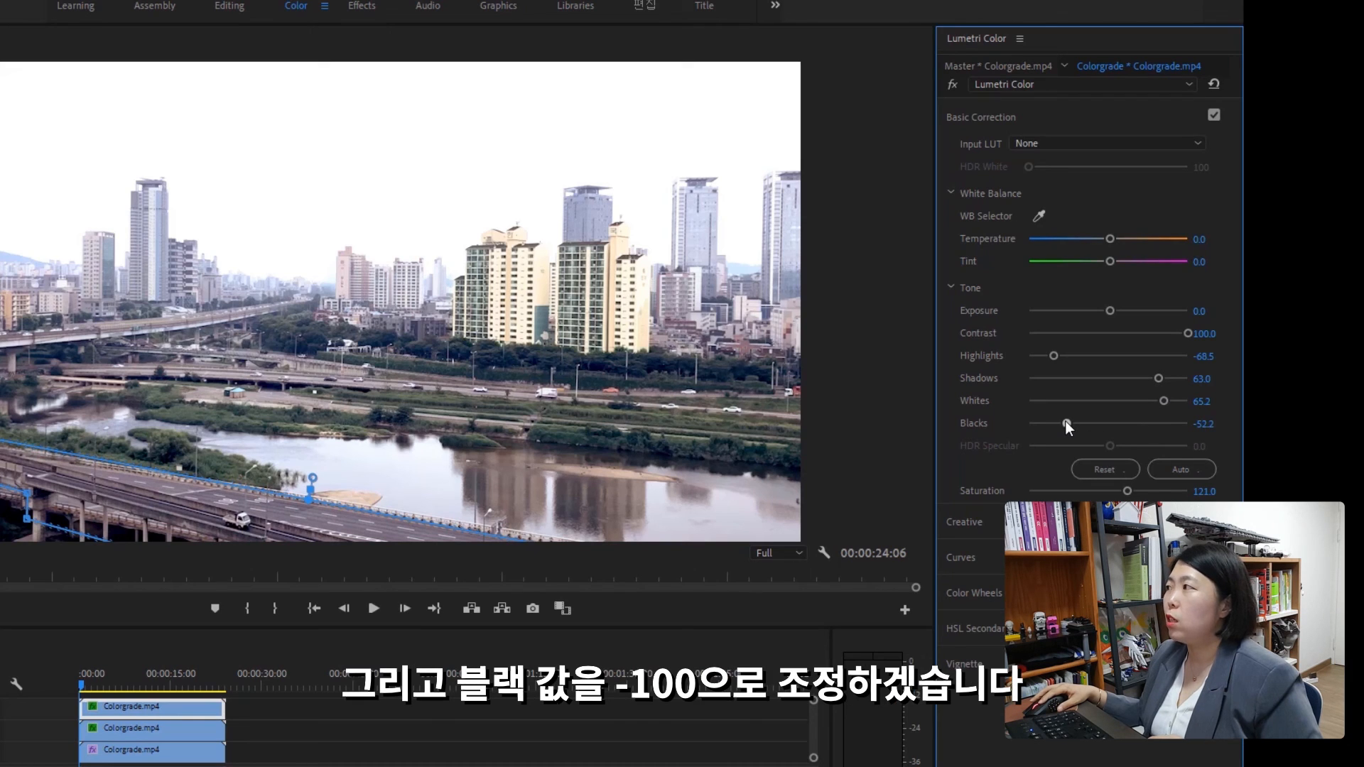
drag(1064, 422, 1025, 427)
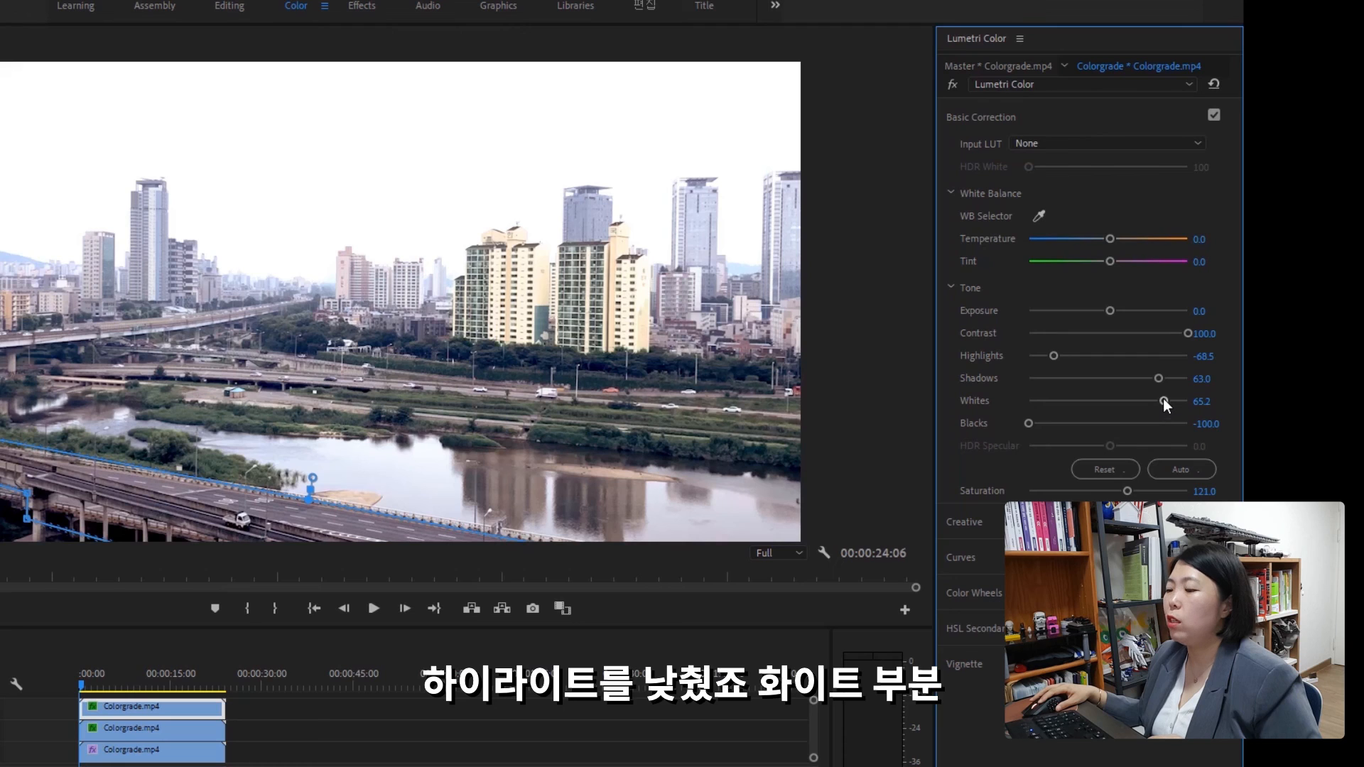
Step: Raise the bridge clip's Whites to 100 and play a few seconds to check the brighter tone
drag(1162, 400, 1165, 400)
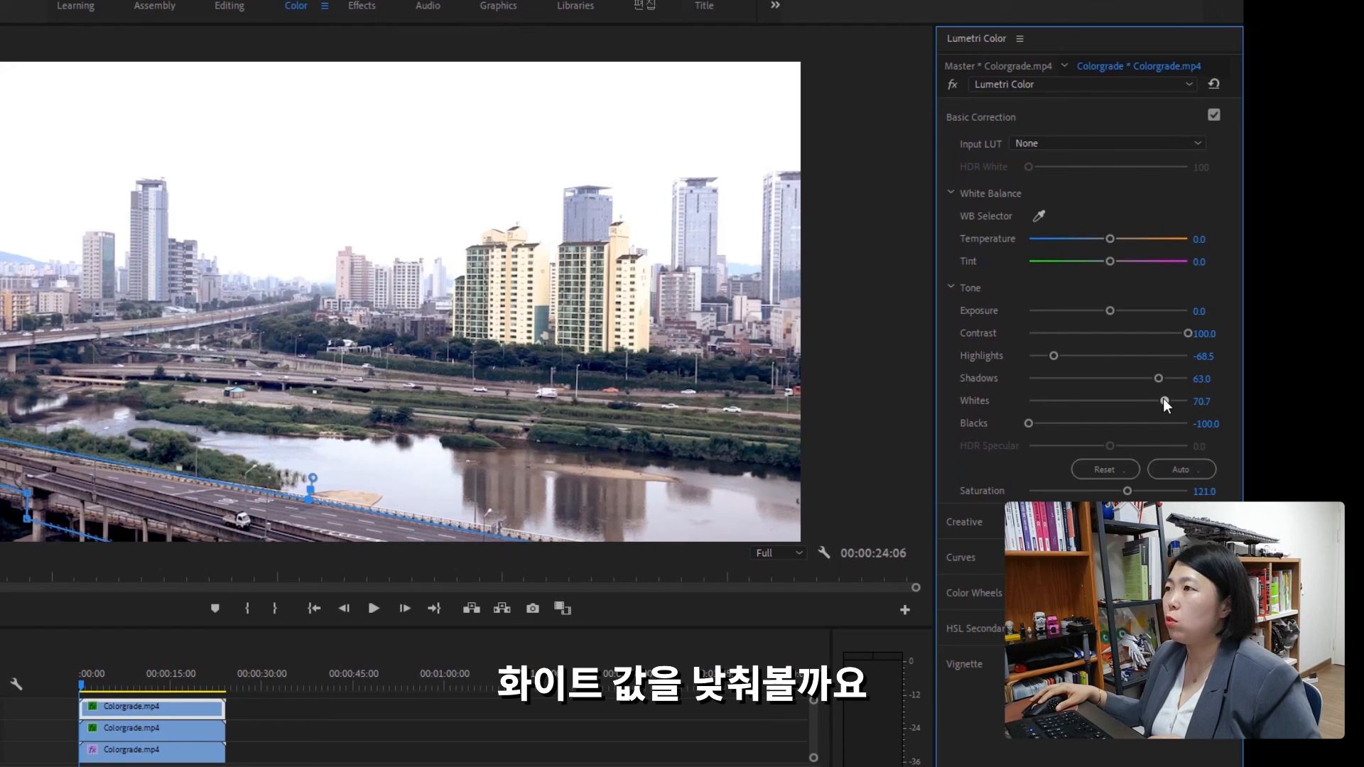
drag(1160, 400, 1159, 401)
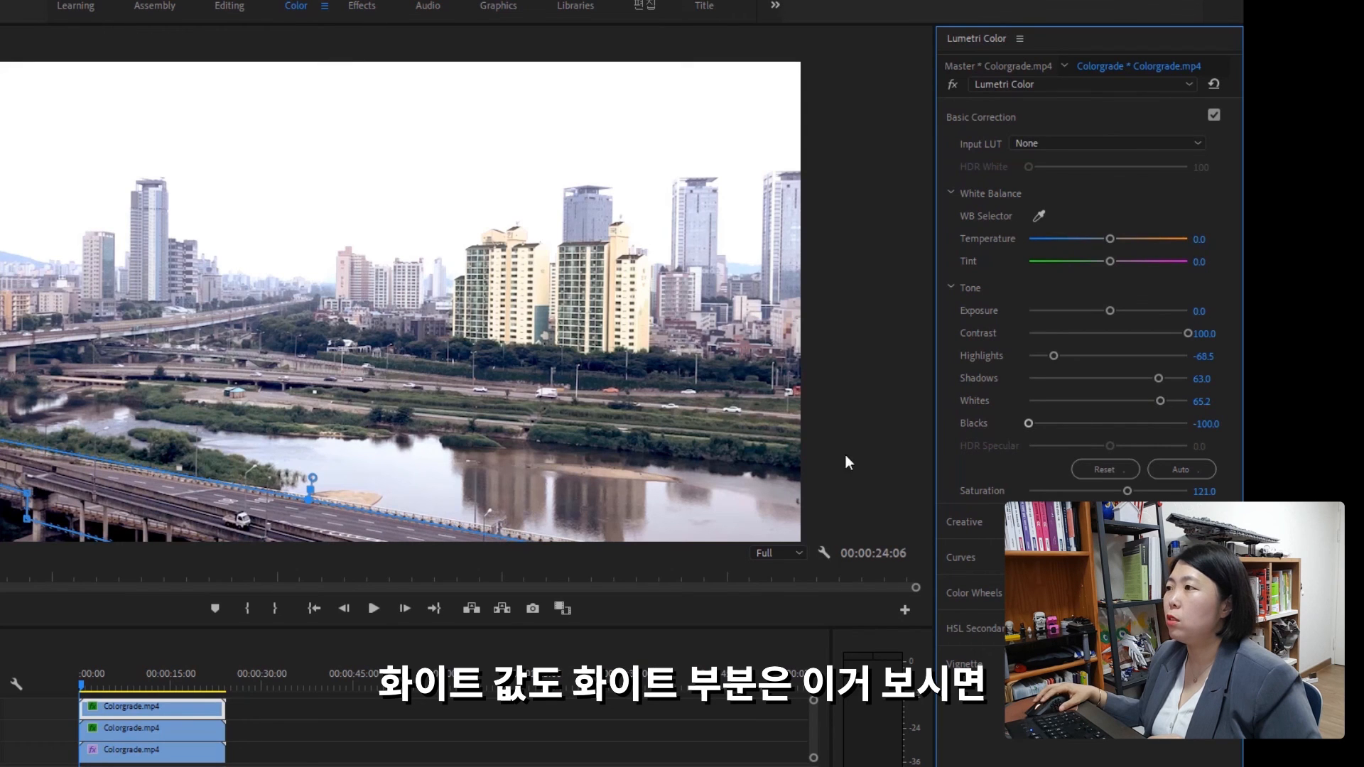
drag(82, 686, 105, 688)
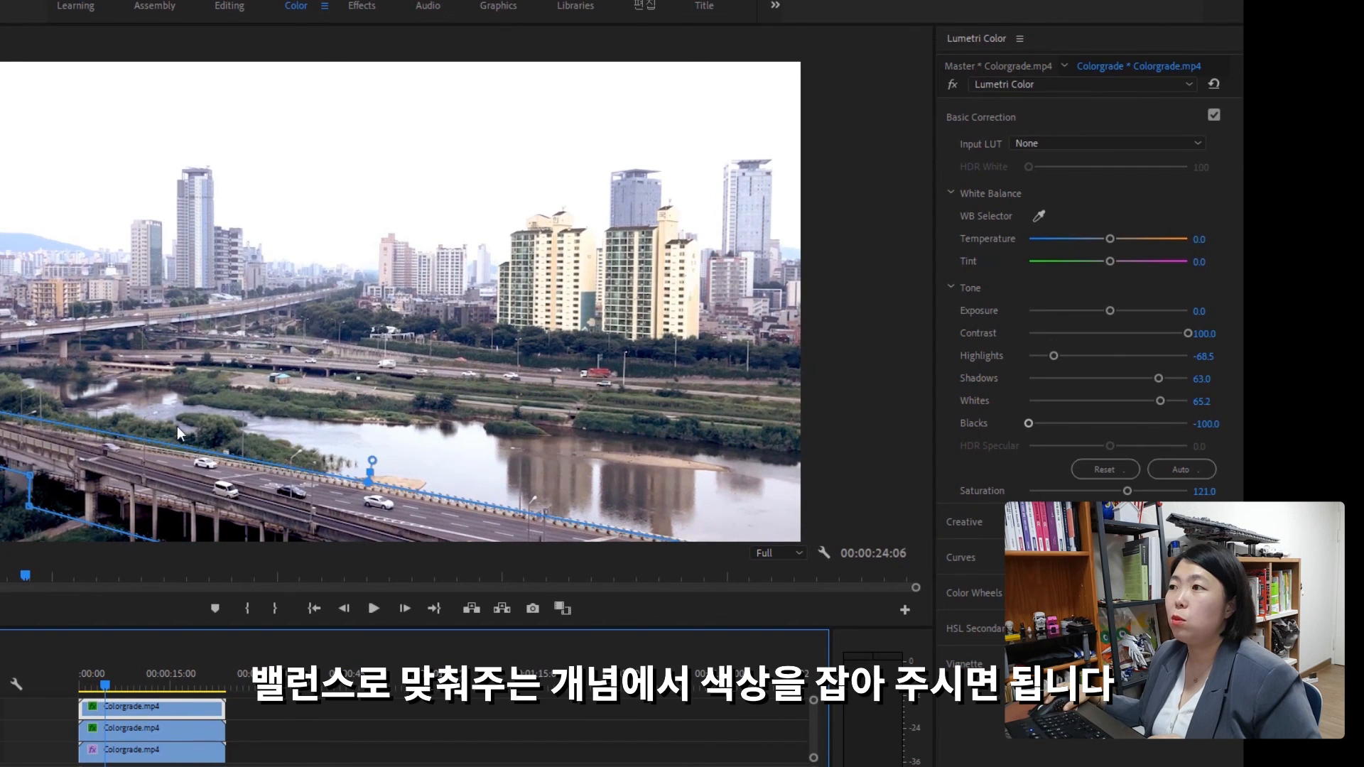
click(1160, 401)
drag(1181, 400, 1192, 399)
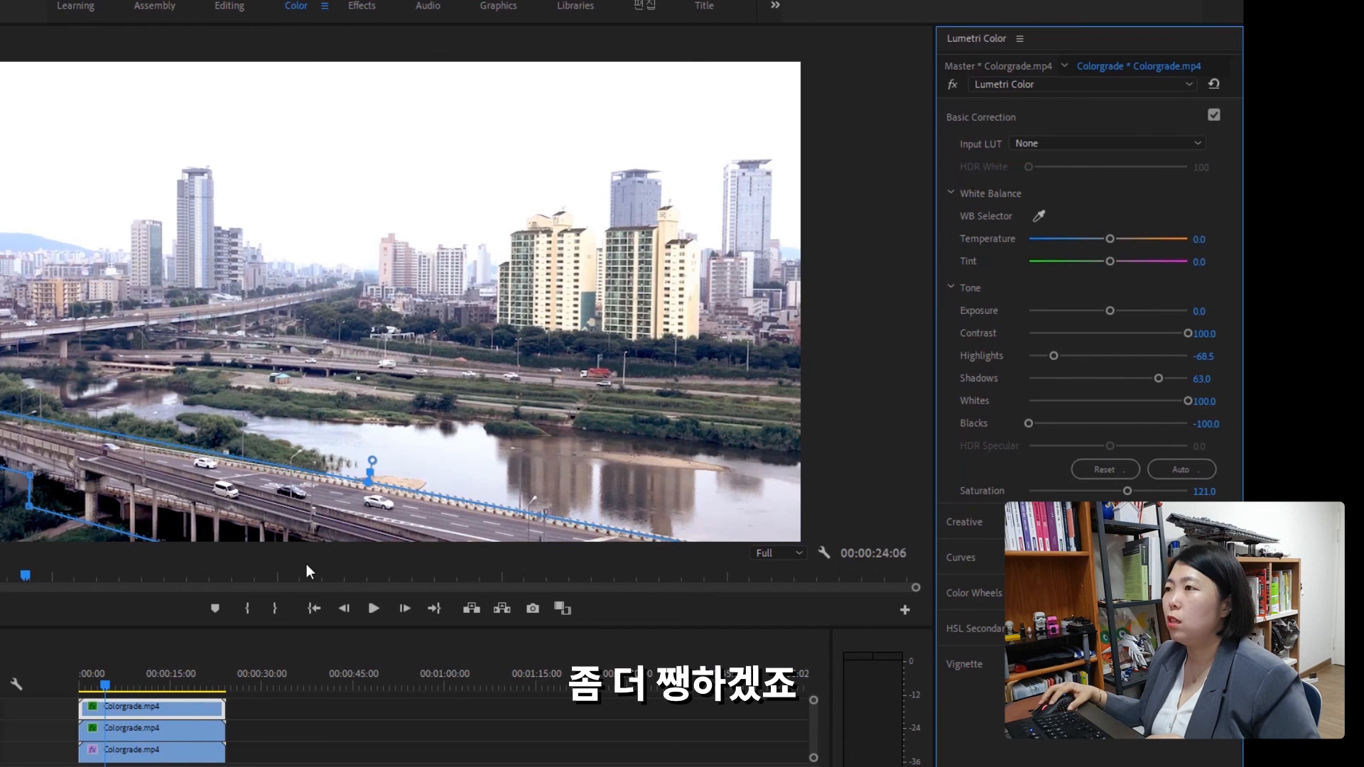
click(91, 680)
key(space)
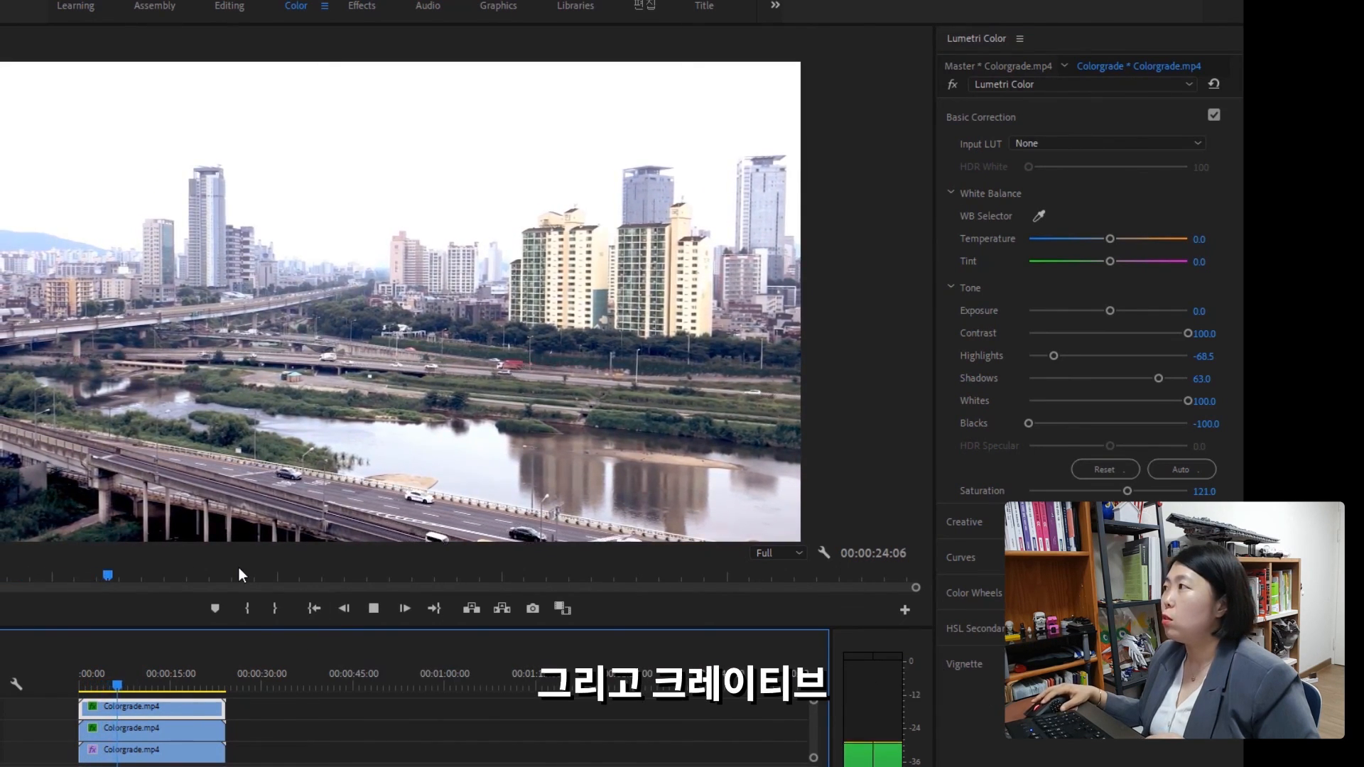
key(space)
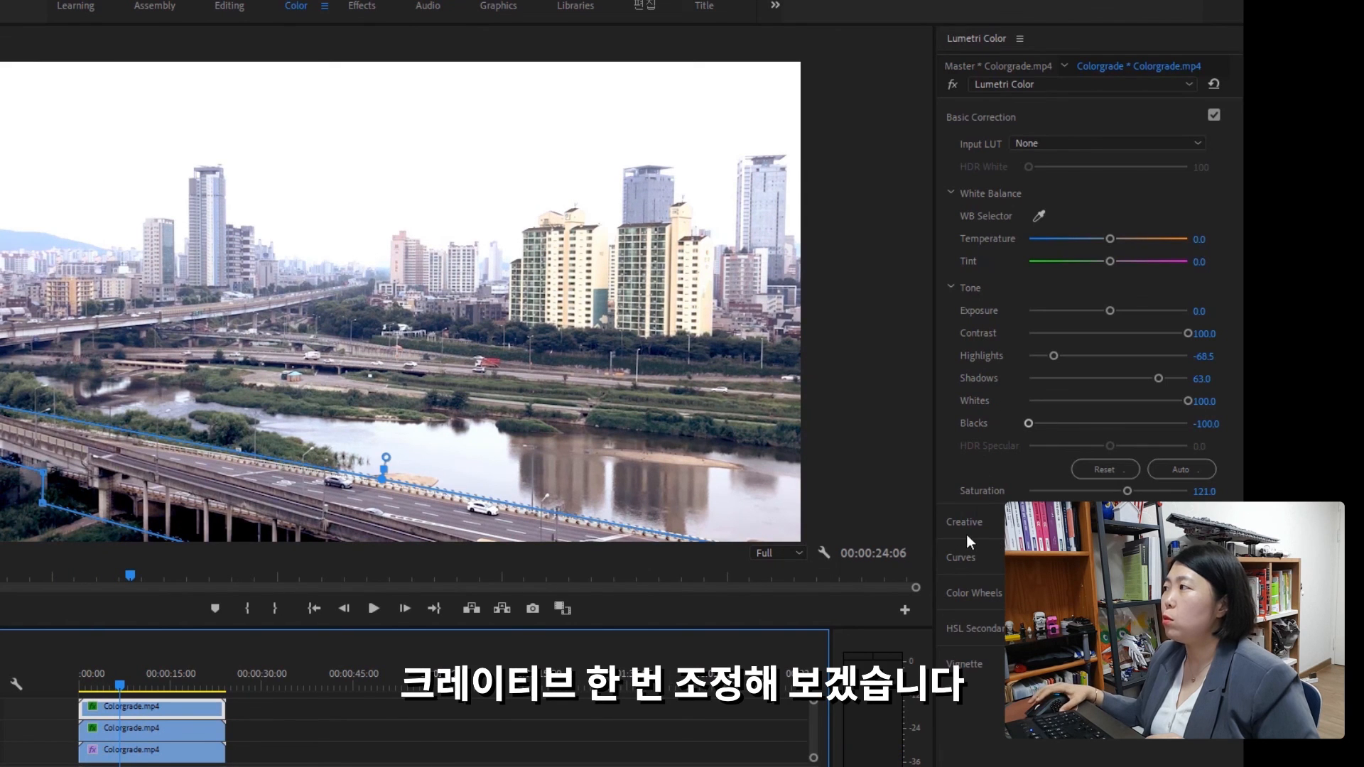
Step: Set the bridge clip's Creative Sharpen to 28.3 and play the sequence to check the passing cars
click(966, 529)
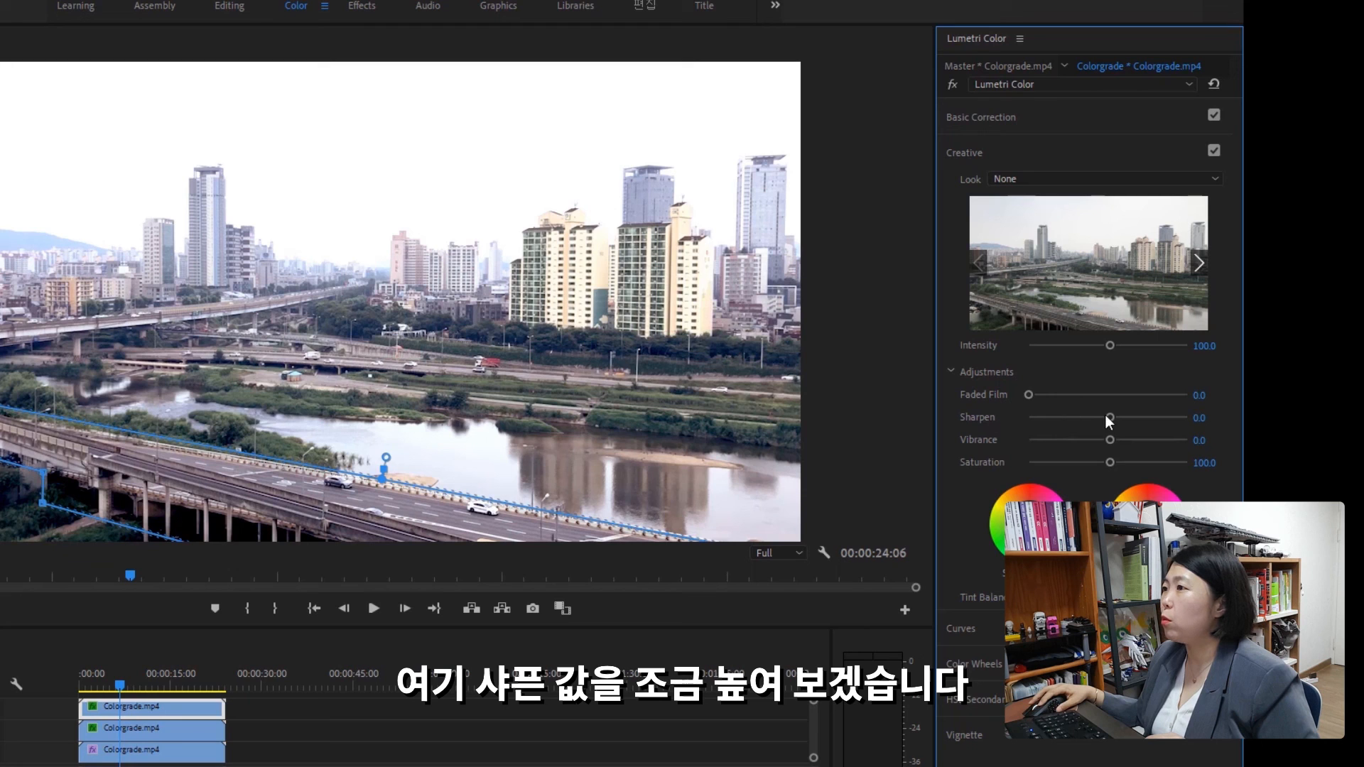
drag(1110, 418, 1123, 417)
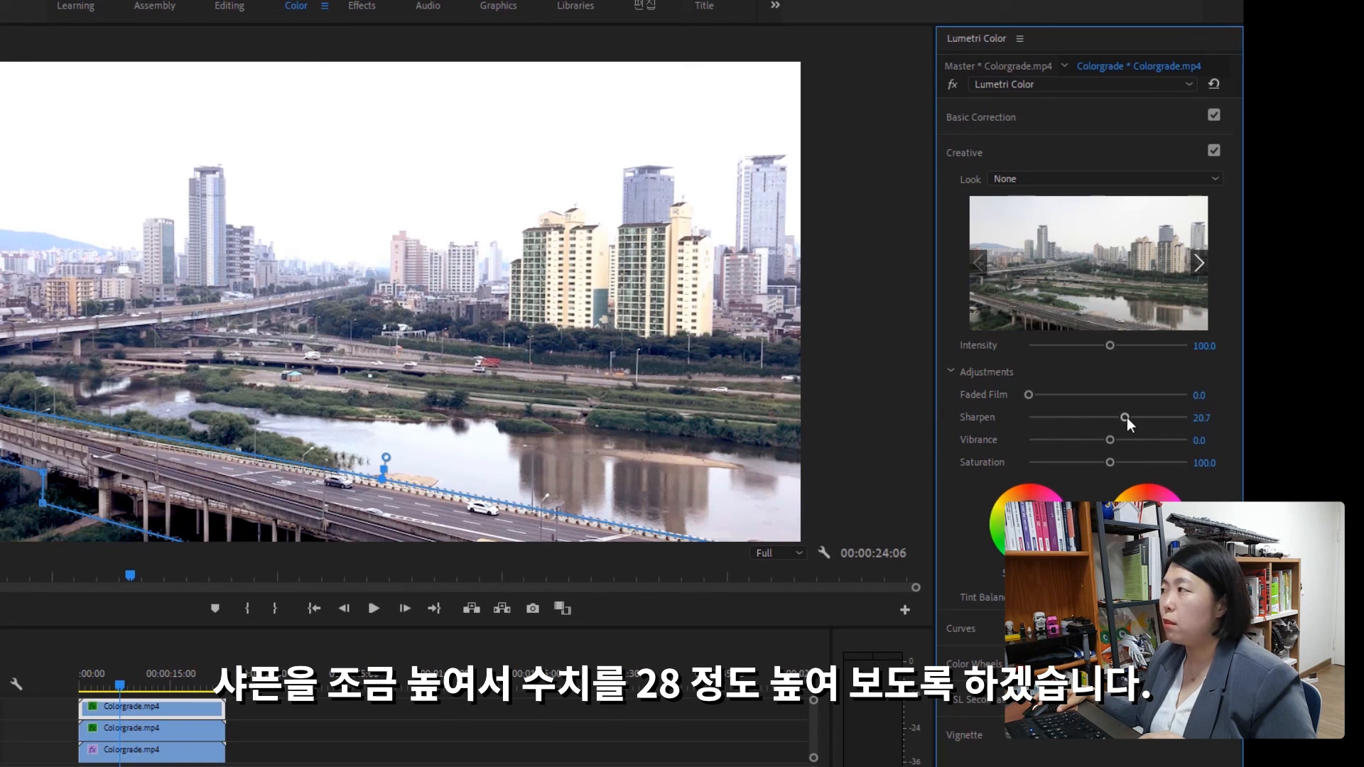
drag(1127, 418, 1129, 418)
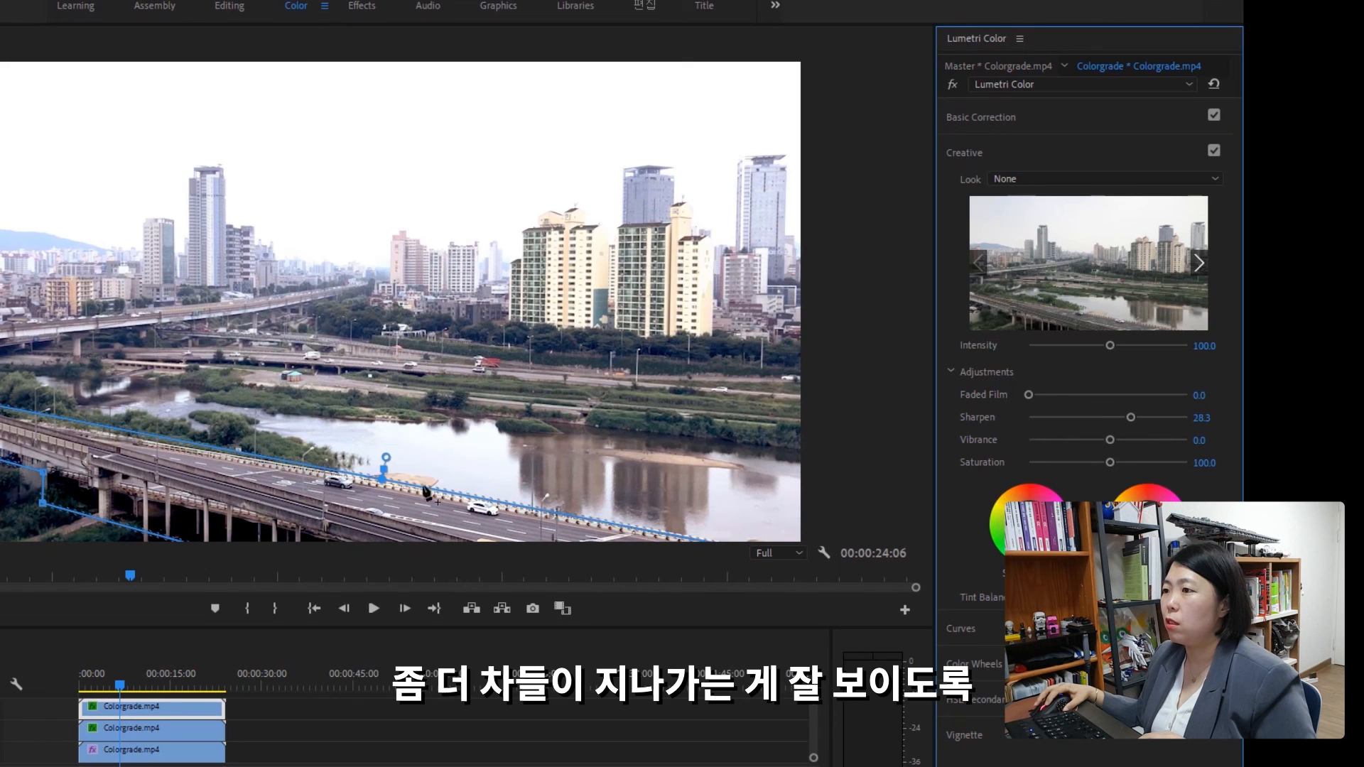
key(space)
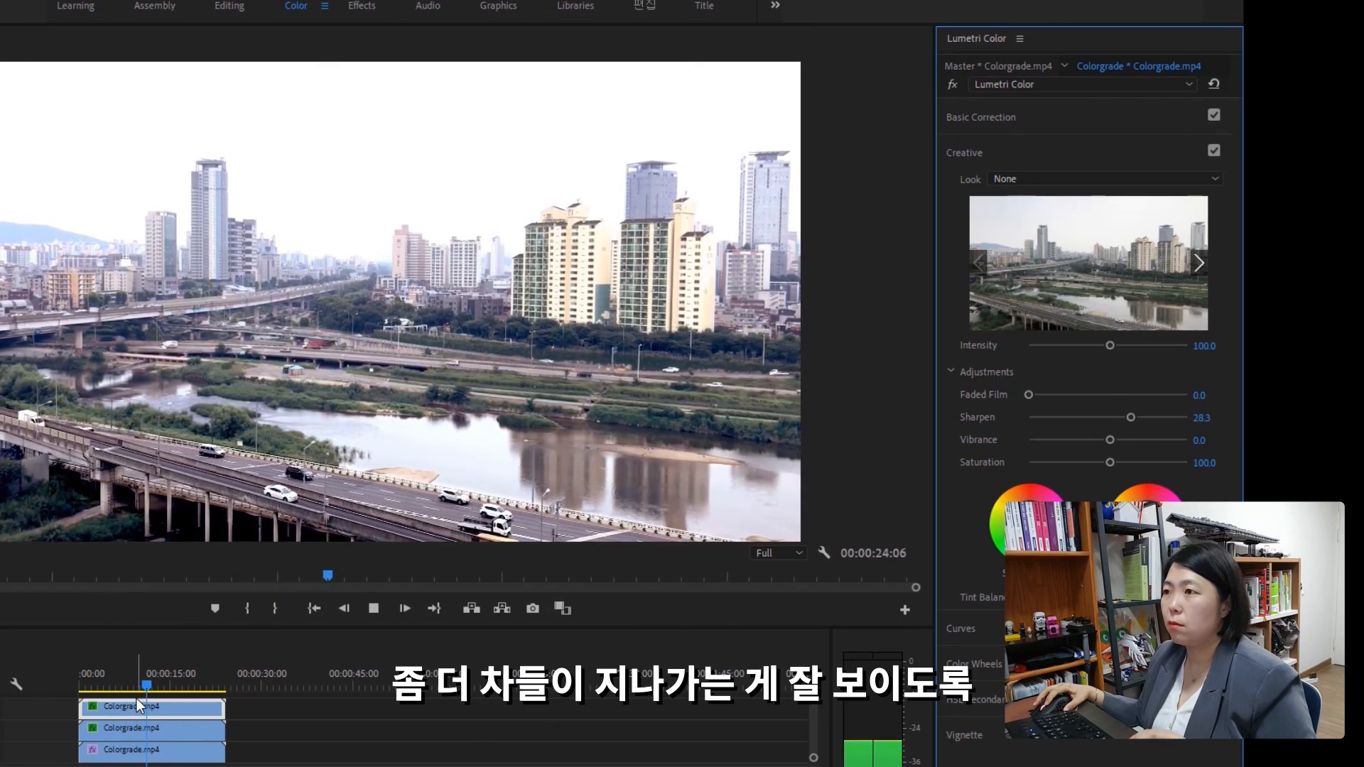
Step: Stop playback and show the original Colorgrade.mp4 in the Source Monitor beside the graded sequence, adjusting the panel sizes for comparison
key(space)
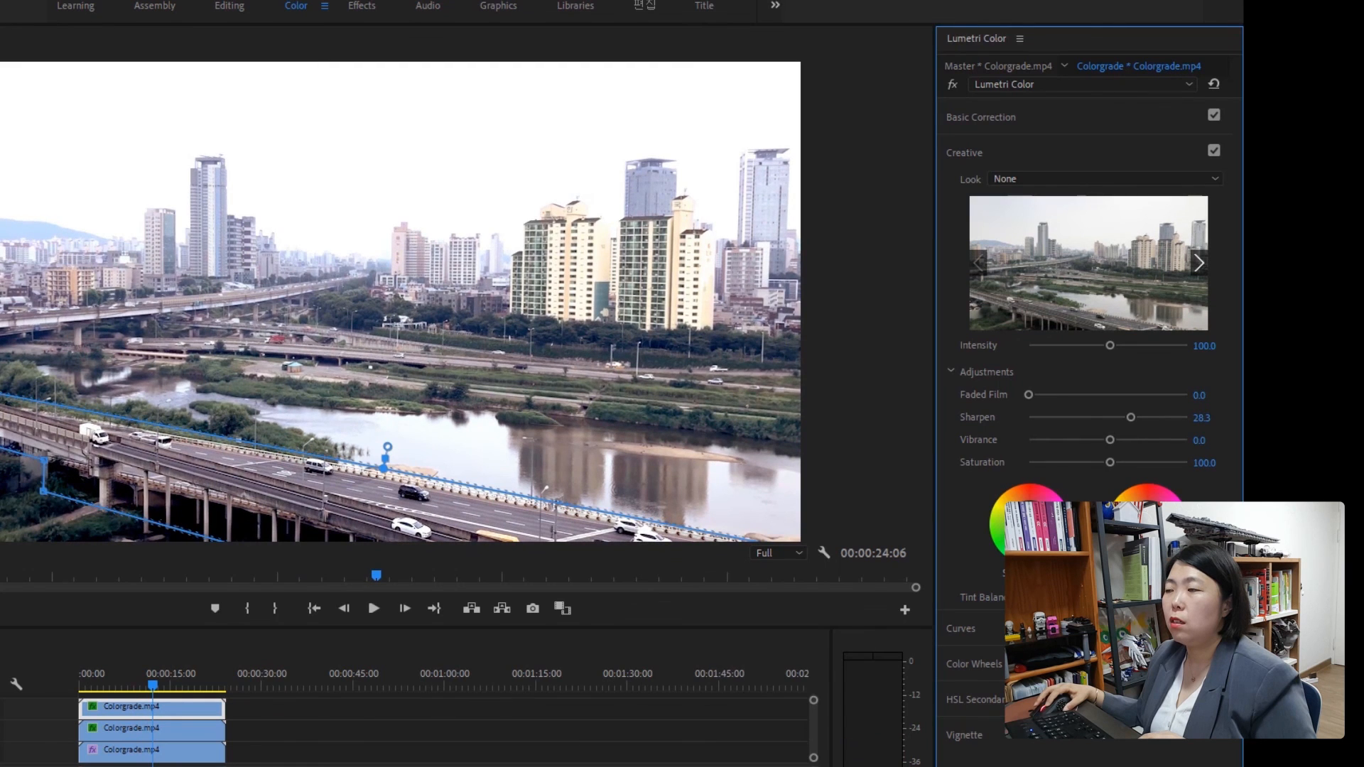
drag(455, 627, 454, 525)
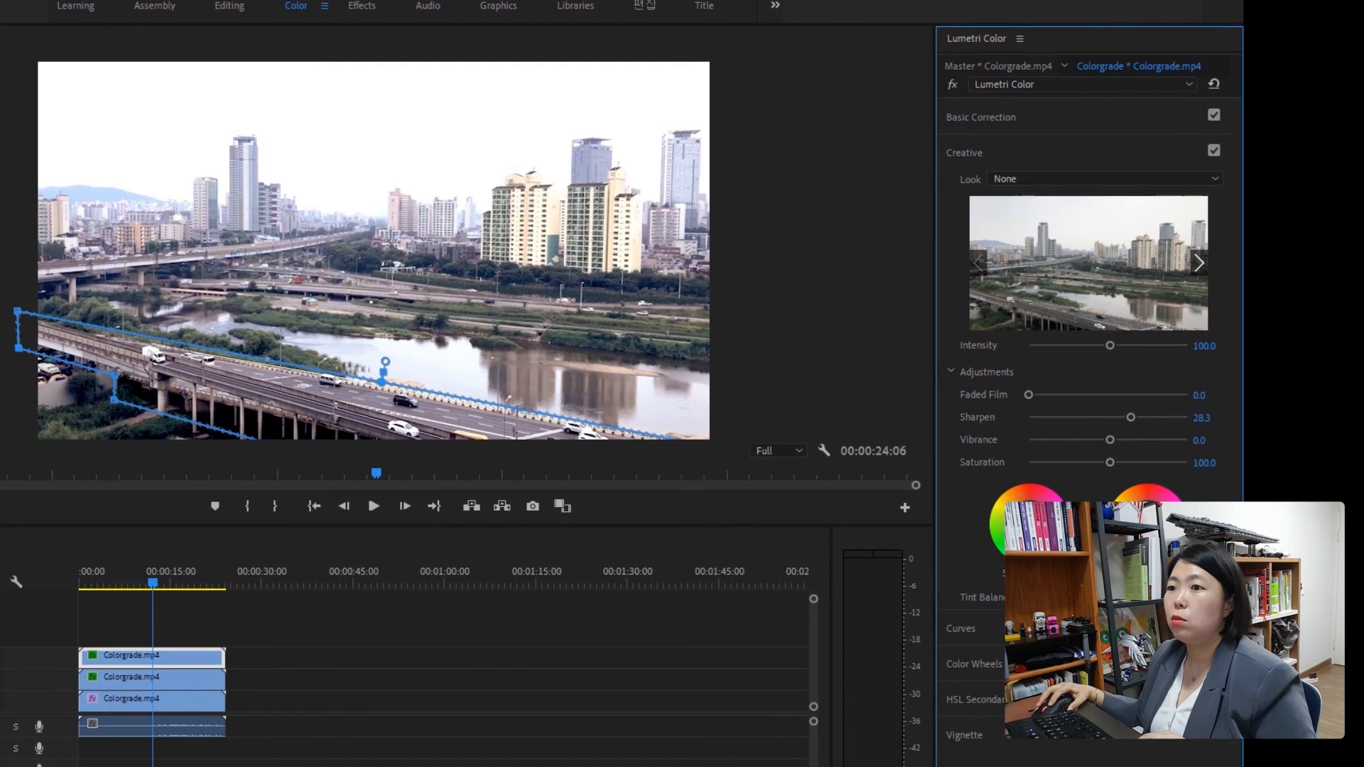
key(shift+2)
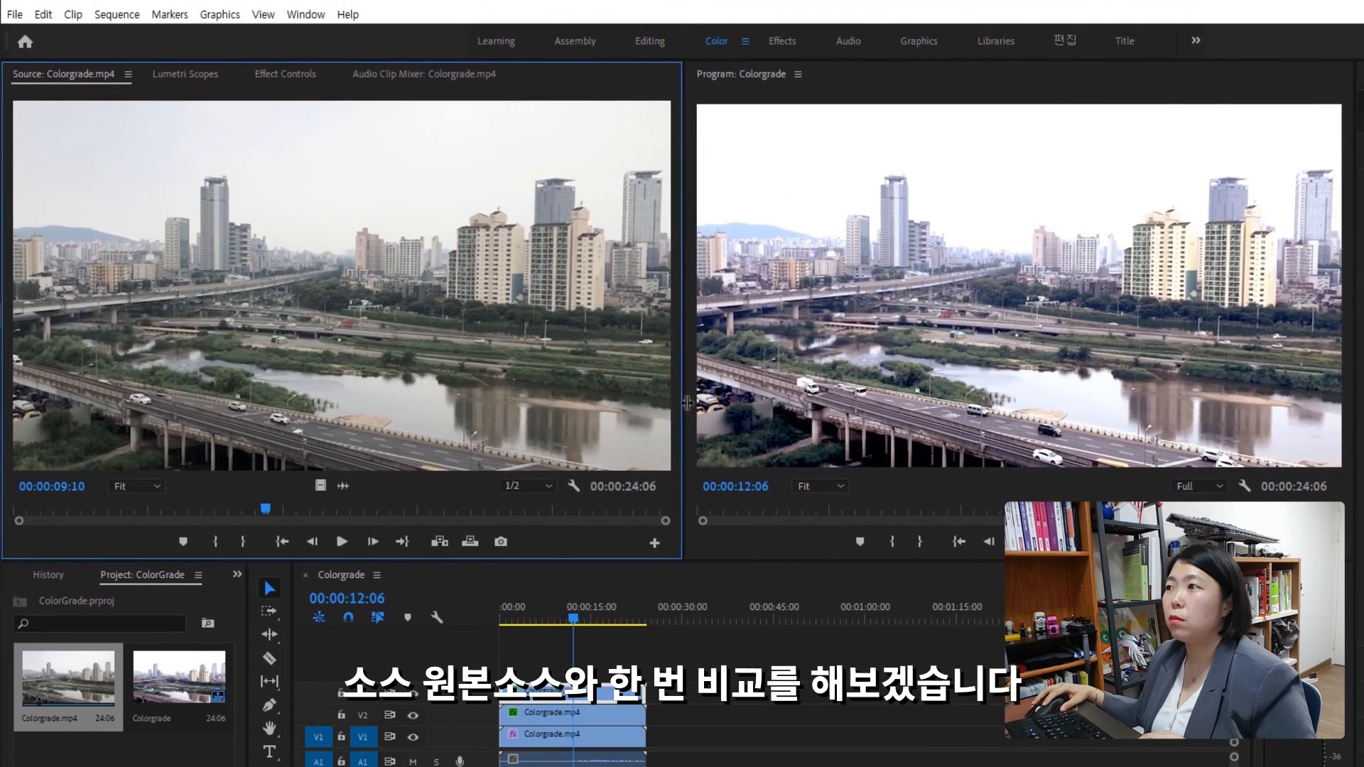
drag(682, 405, 677, 405)
Step: Play the original source clip and the graded sequence from its start to compare the footage before and after grading
key(space)
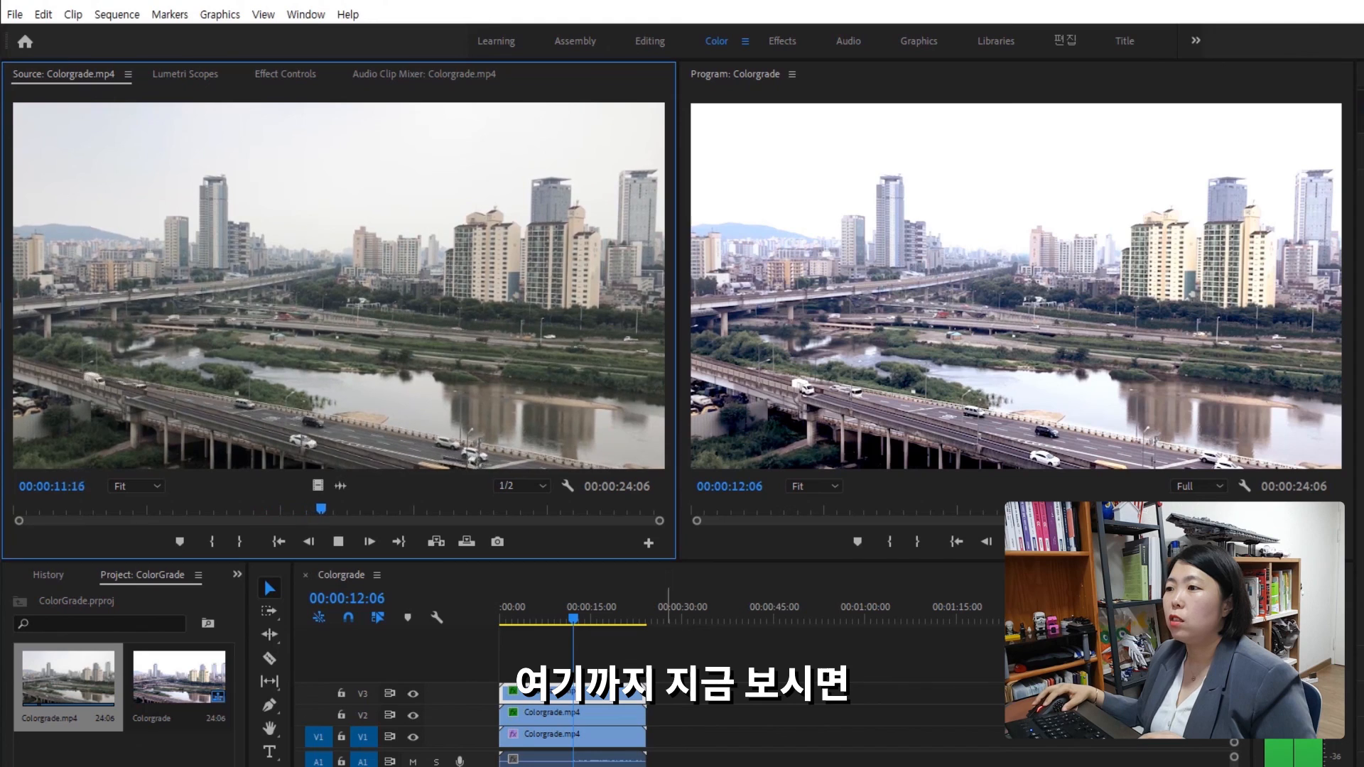
drag(573, 620, 487, 622)
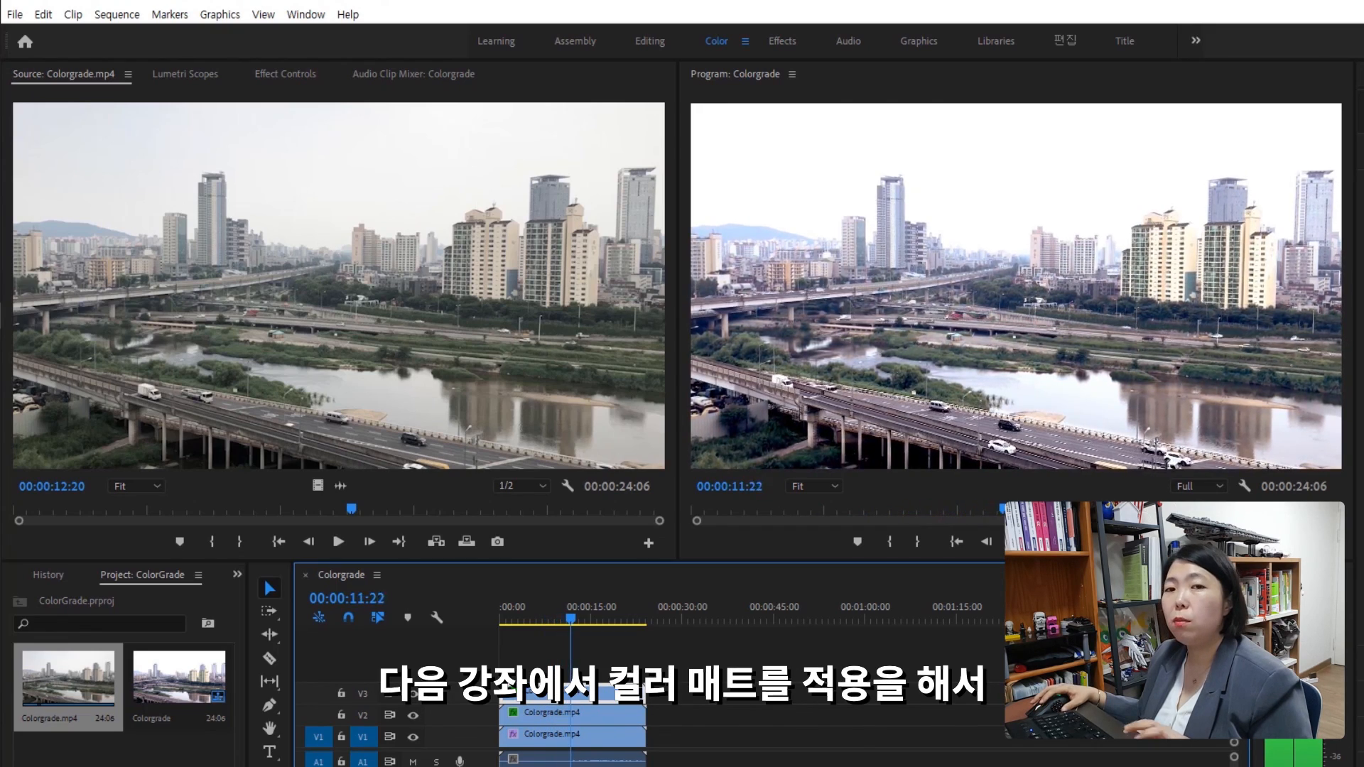
key(space)
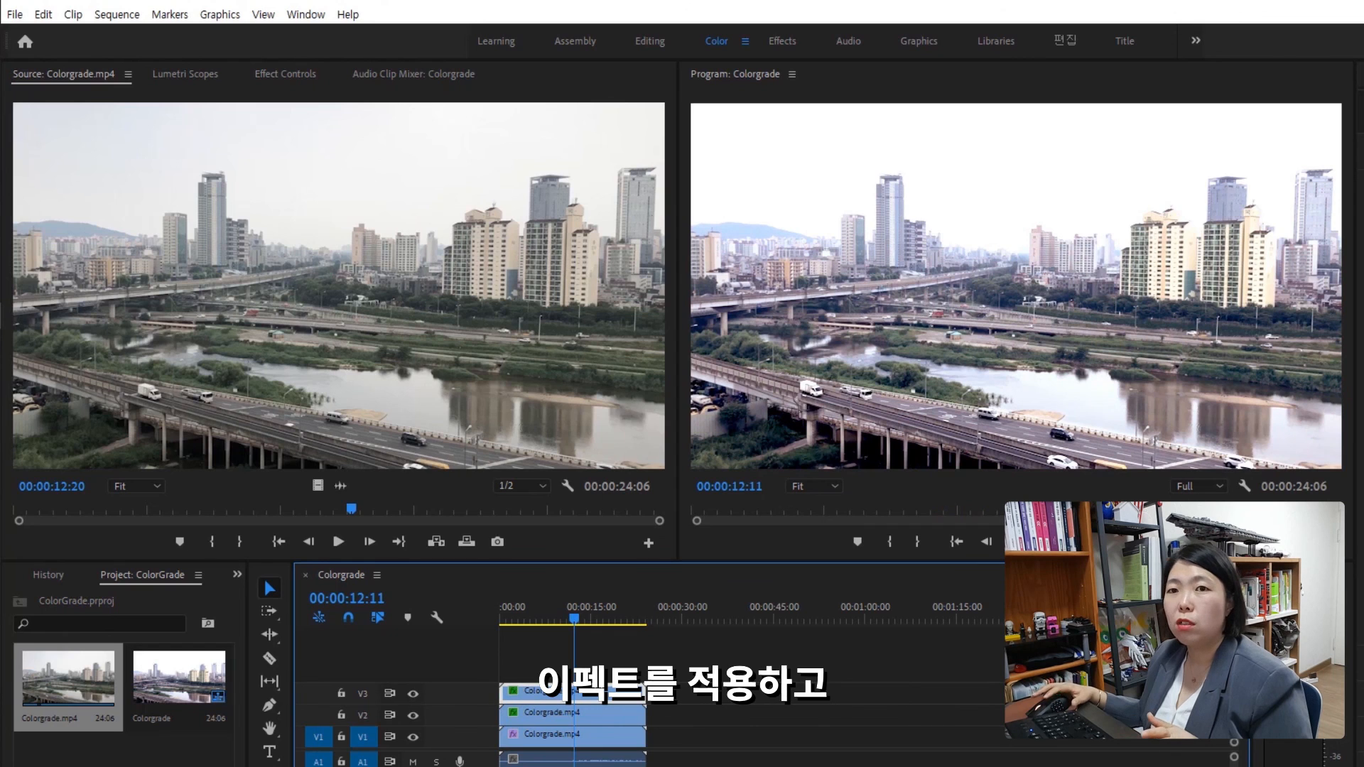